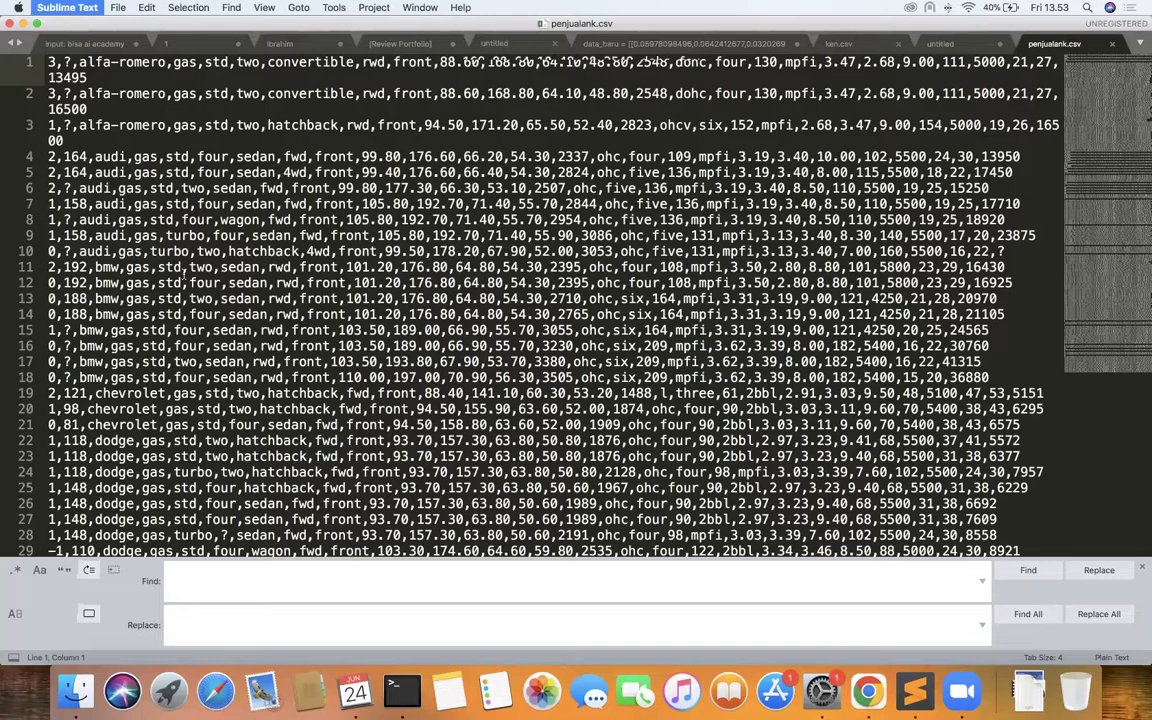
Step: Look through the rows of penjualank.csv from the first record to the last, including the final value in each line
scroll(167, 248, "down", 10)
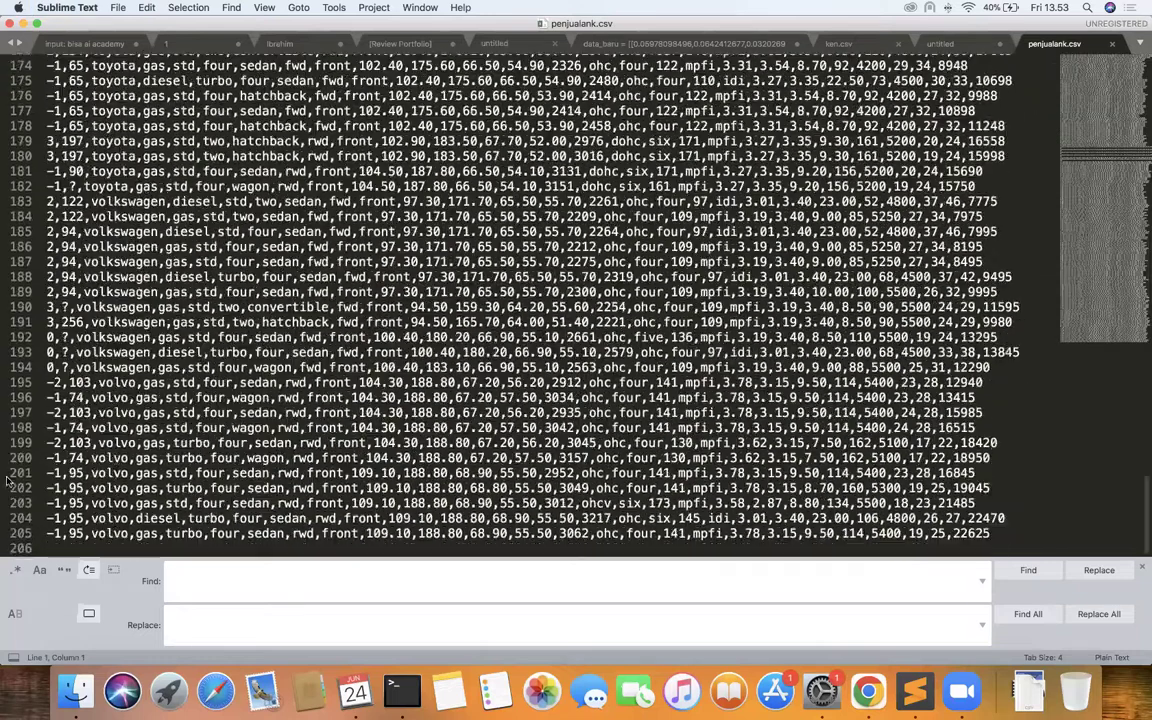
scroll(135, 200, "up", 20)
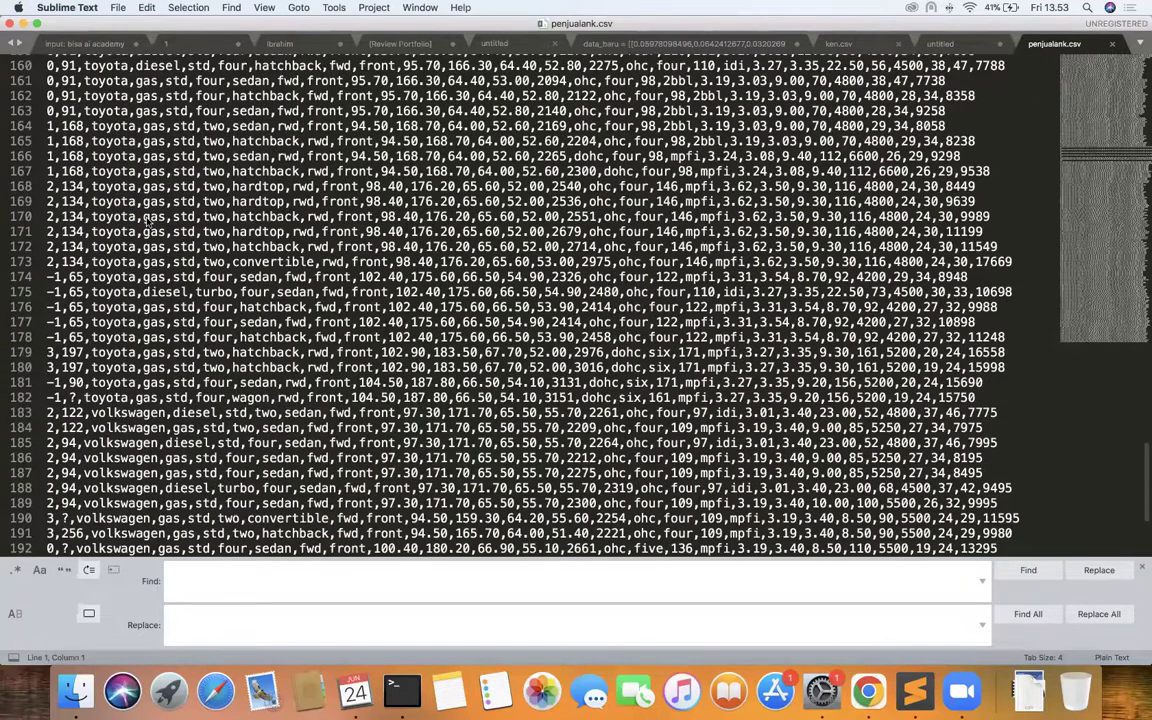
scroll(90, 303, "down", 20)
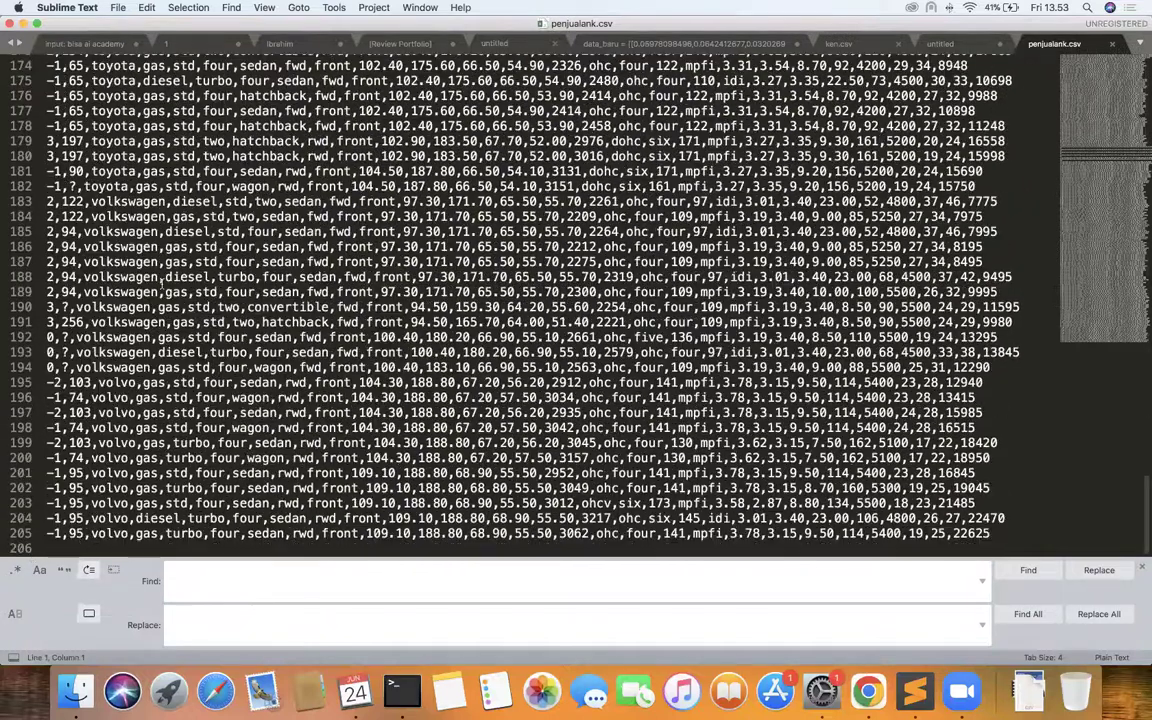
scroll(57, 500, "up", 20)
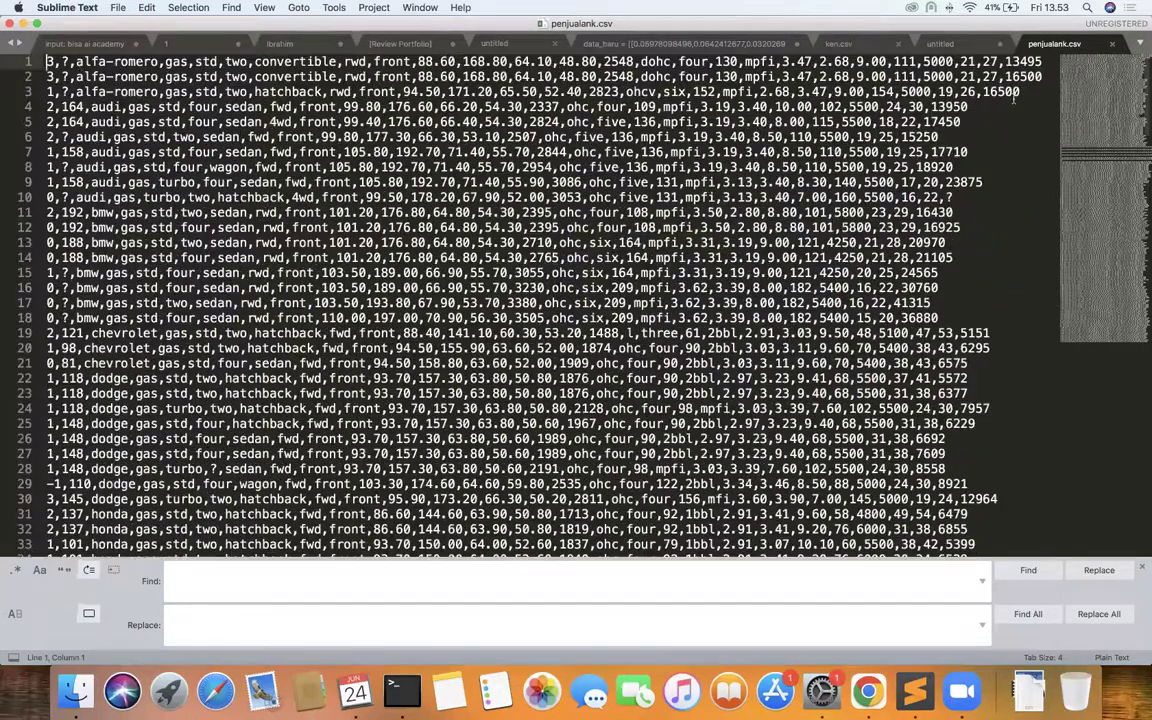
left_click(1043, 62)
scroll(1043, 62, "down", 20)
scroll(150, 490, "down", 4)
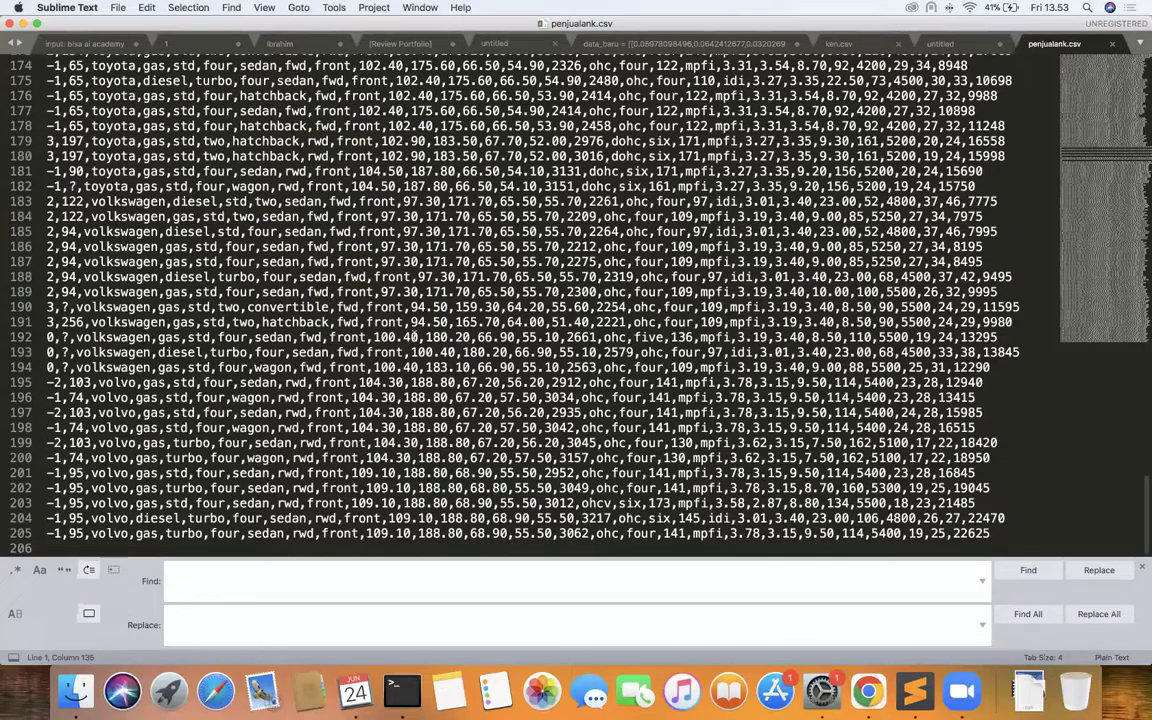
scroll(401, 282, "up", 20)
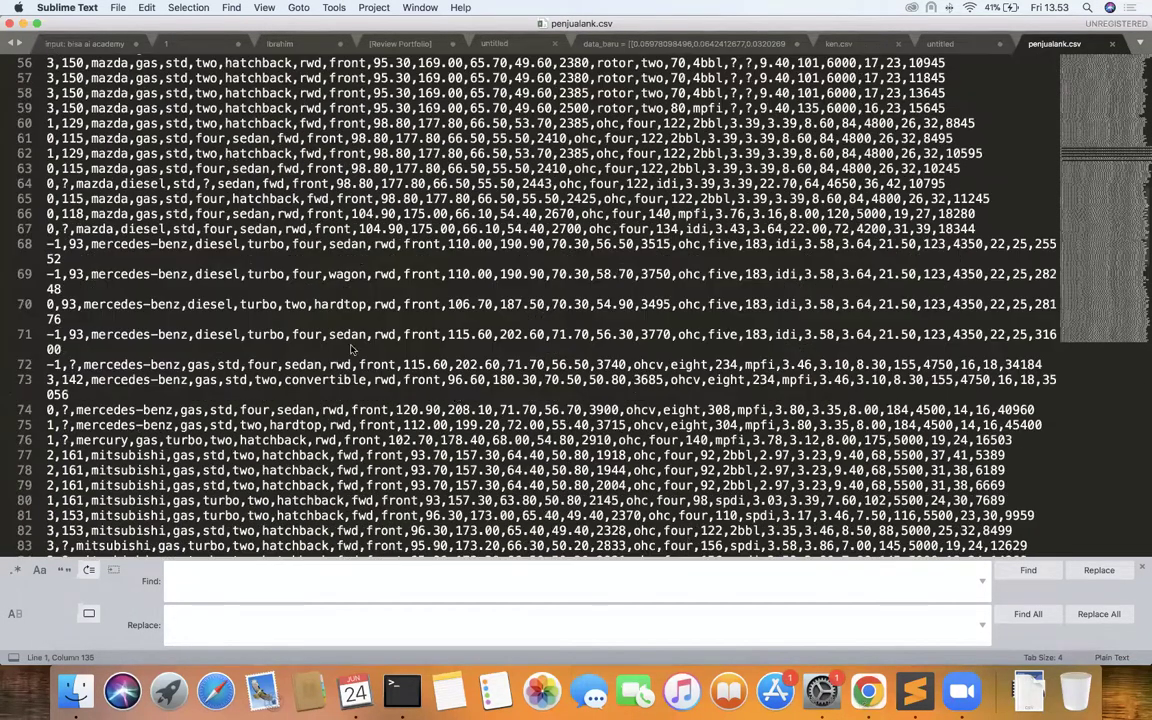
Step: Switch to Chrome and review the 26 entries under Attribute Information on the UCI automobile dataset page
left_click(858, 700)
left_click(15, 41)
scroll(228, 545, "up", 10)
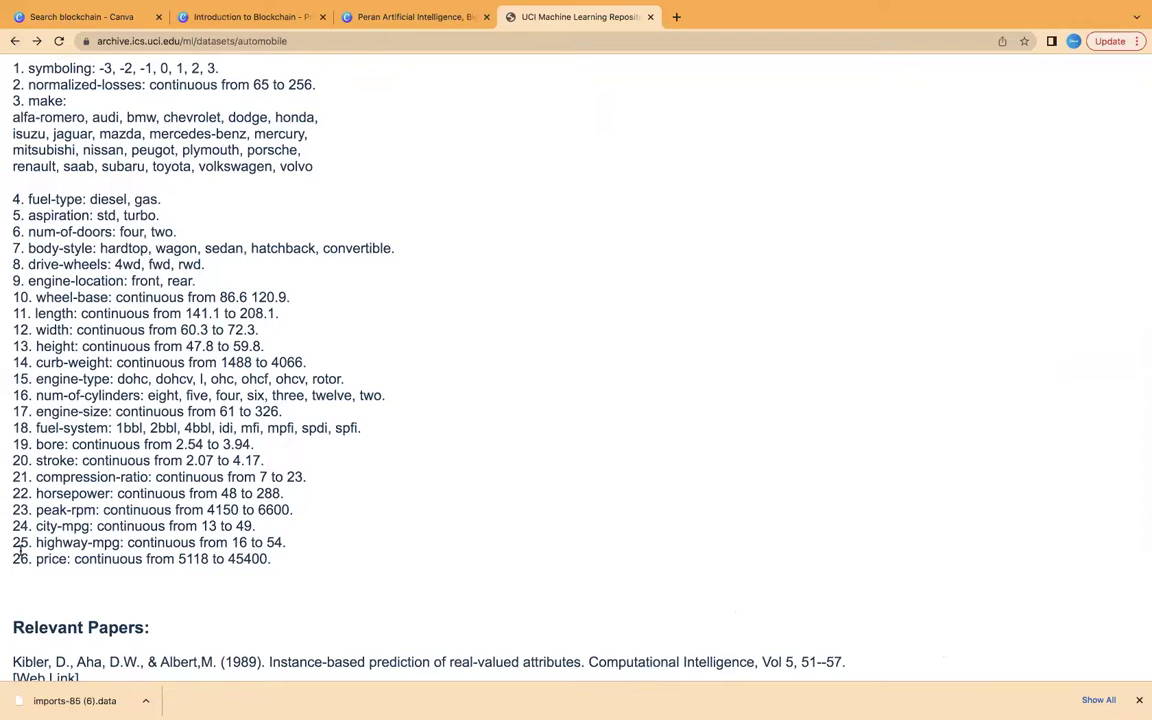
scroll(20, 548, "up", 2)
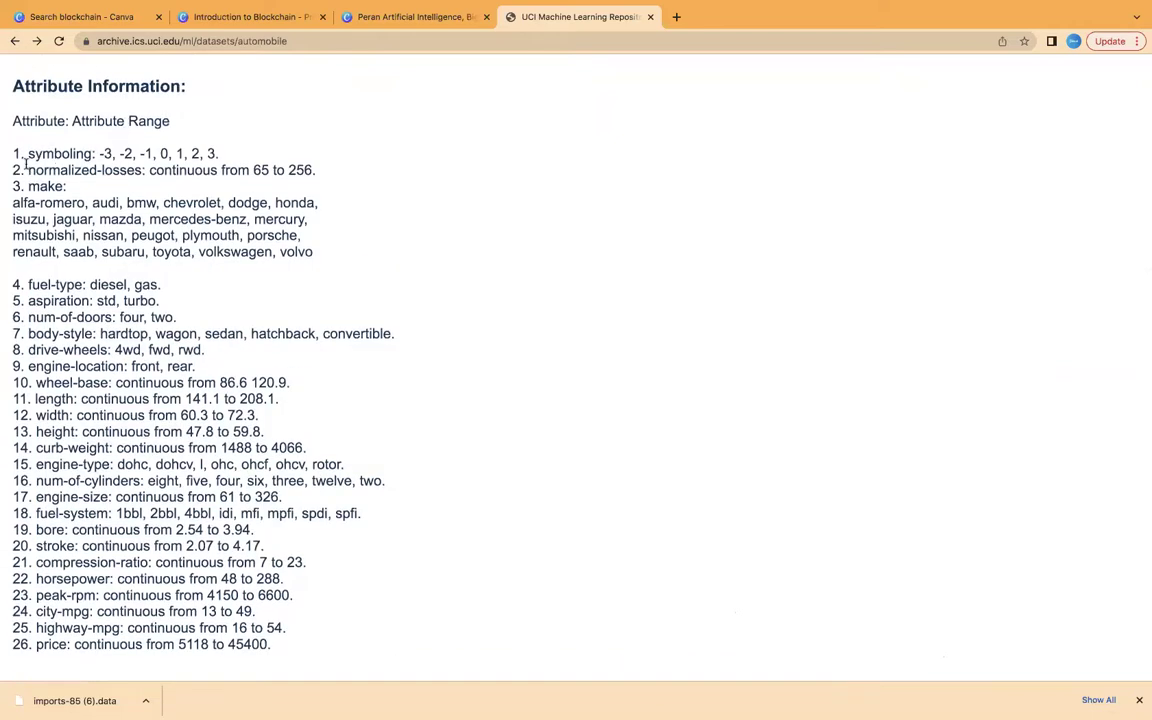
left_click_drag(12, 147, 72, 188)
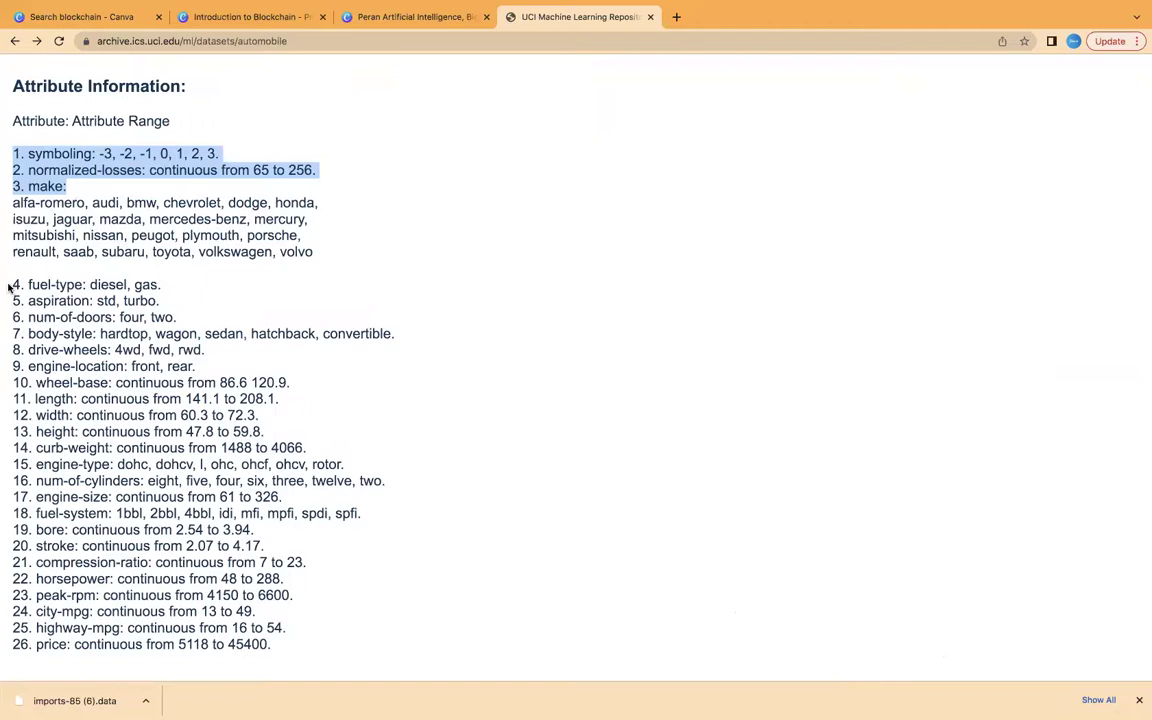
left_click_drag(12, 284, 121, 300)
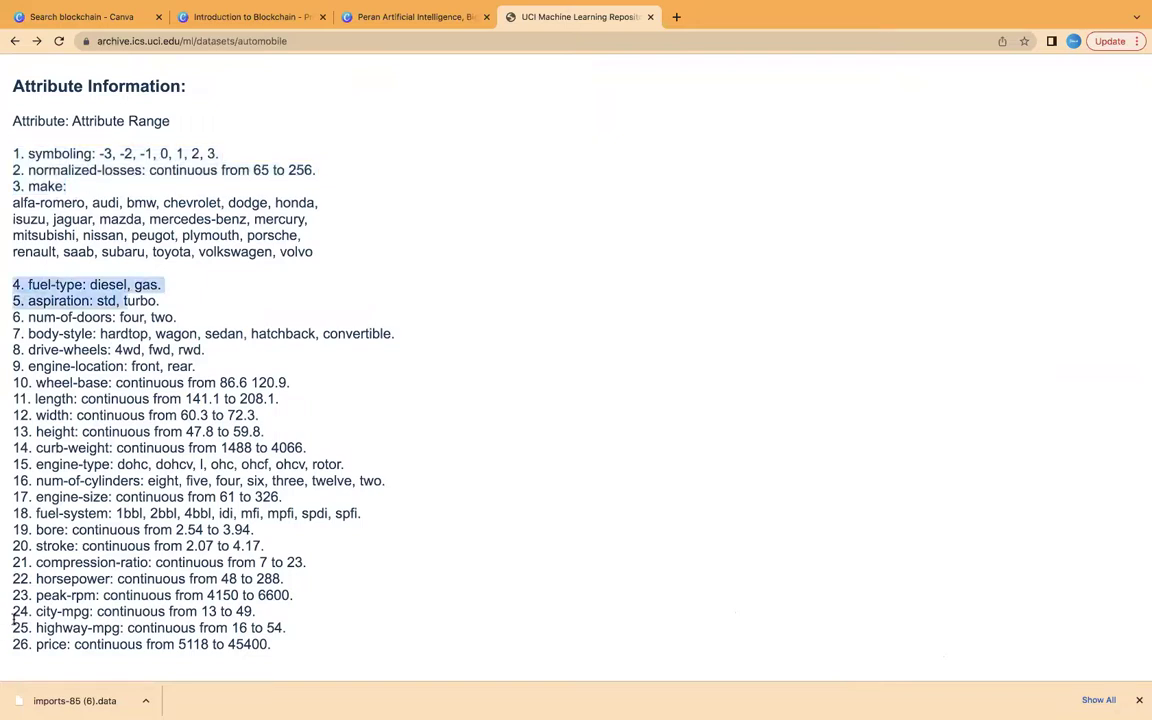
left_click(123, 620)
left_click_drag(14, 608, 32, 648)
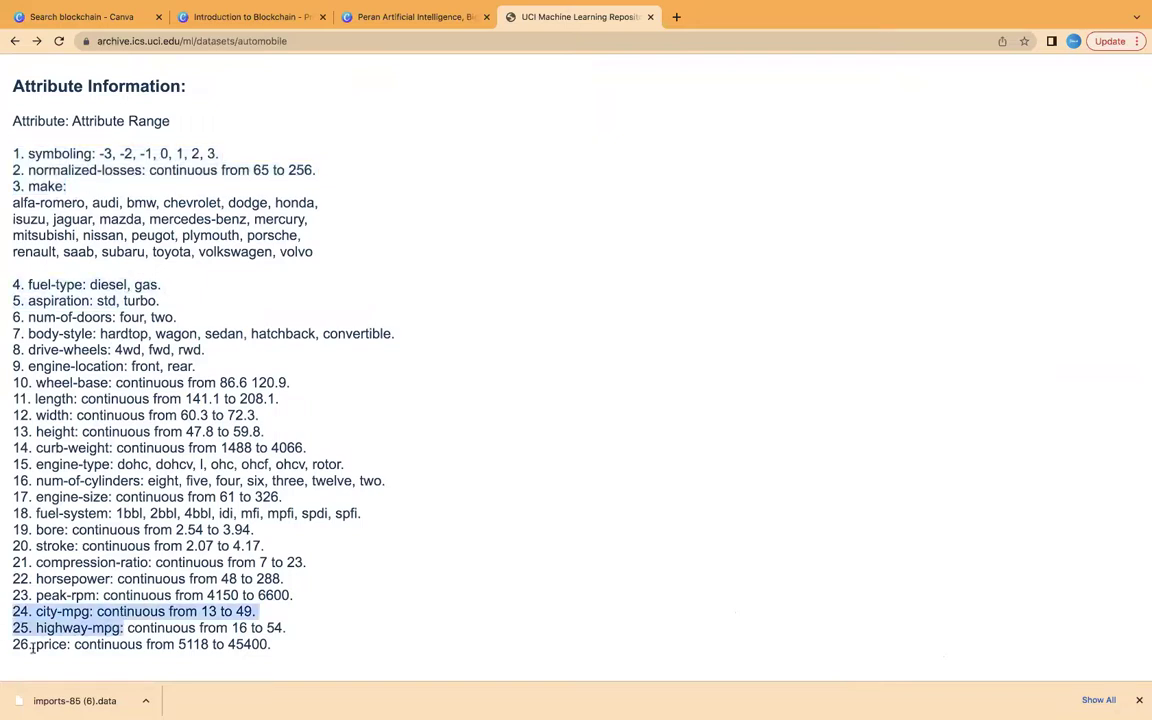
left_click(302, 651)
left_click_drag(302, 651, 12, 155)
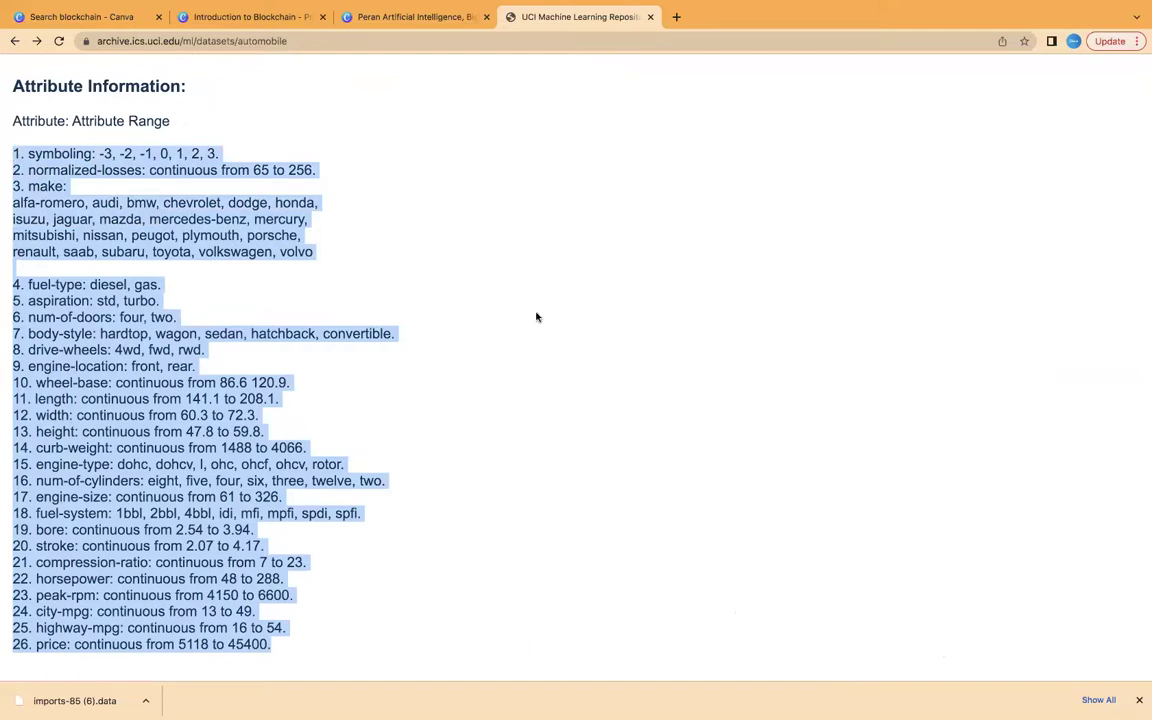
Step: Open Google Drive in a new browser tab and go into the Dataset folder
left_click(675, 18)
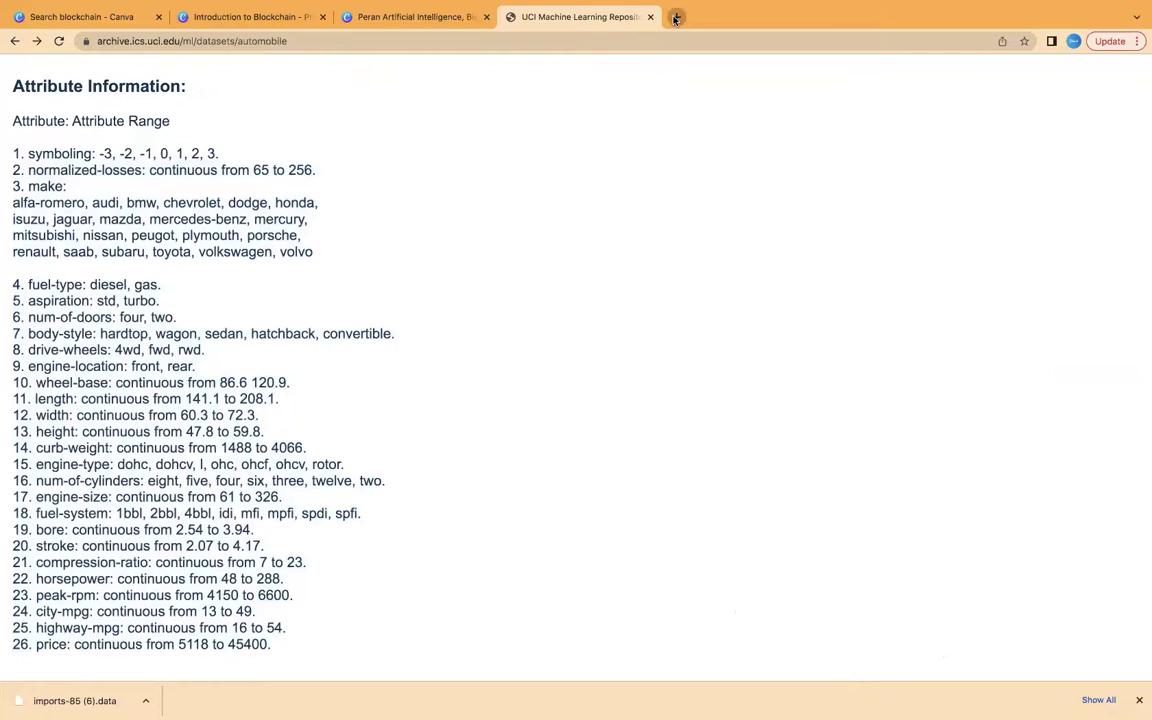
left_click(675, 18)
type("dri")
key("Return")
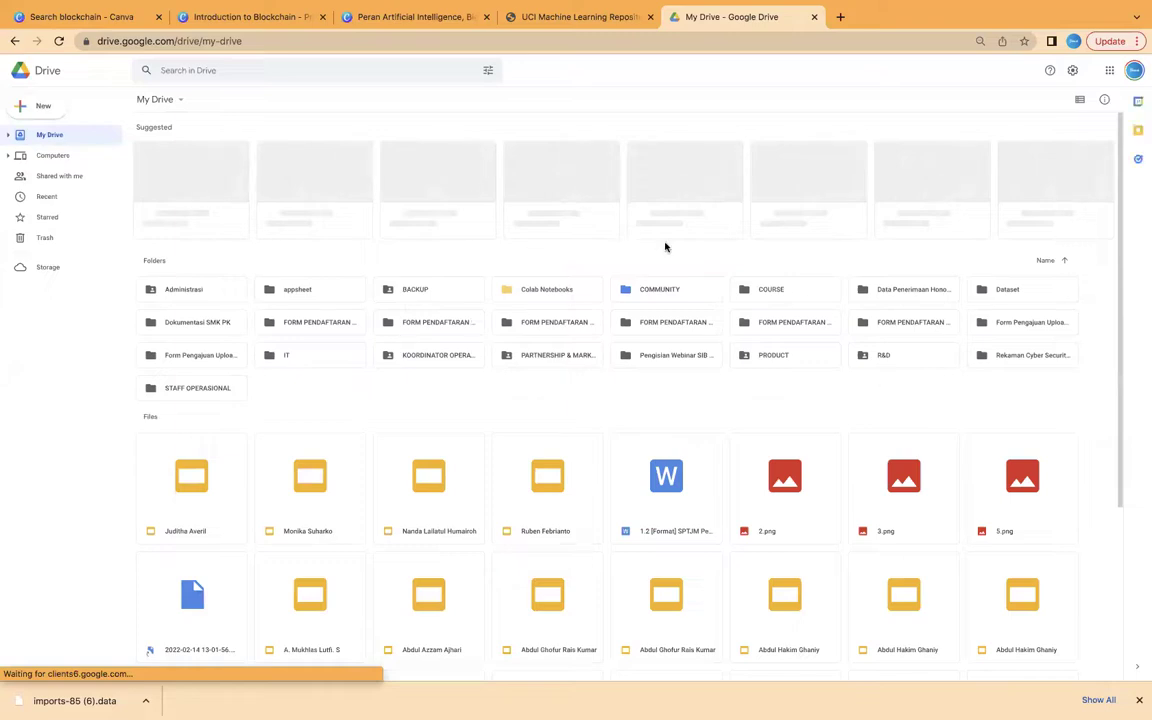
key("ctrl+f")
type("blockcha")
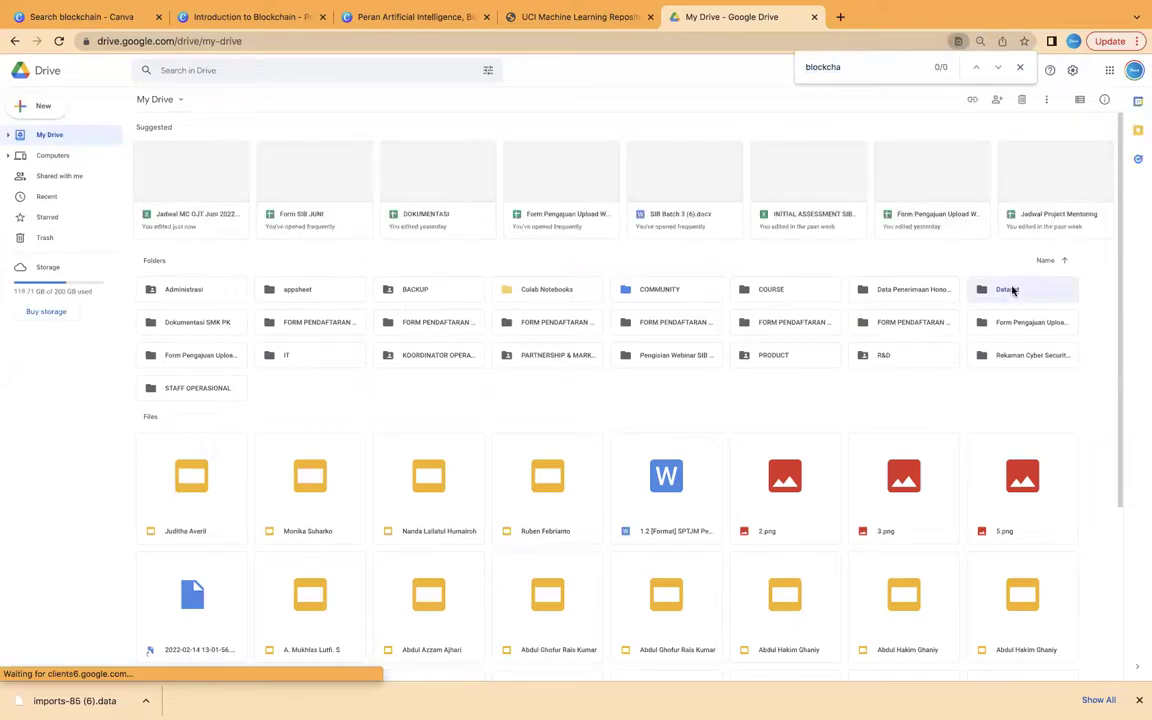
double_click(1012, 290)
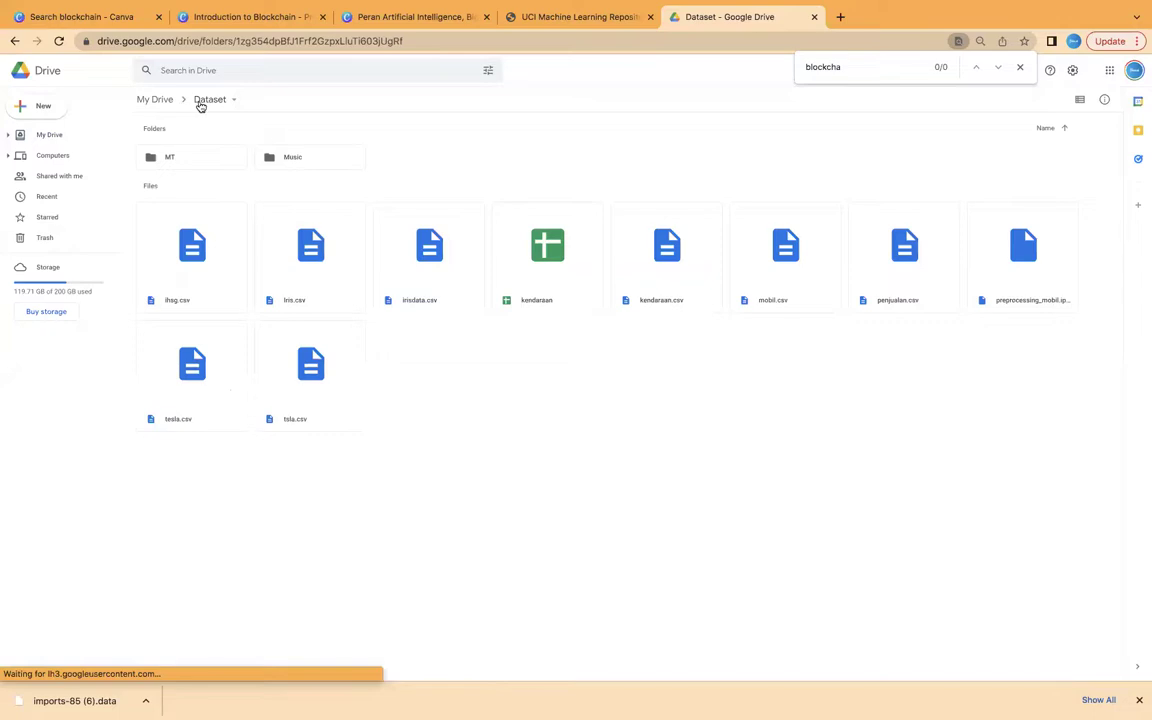
Step: Upload penjualank.csv from the Downloads folder into the Dataset folder
right_click(447, 394)
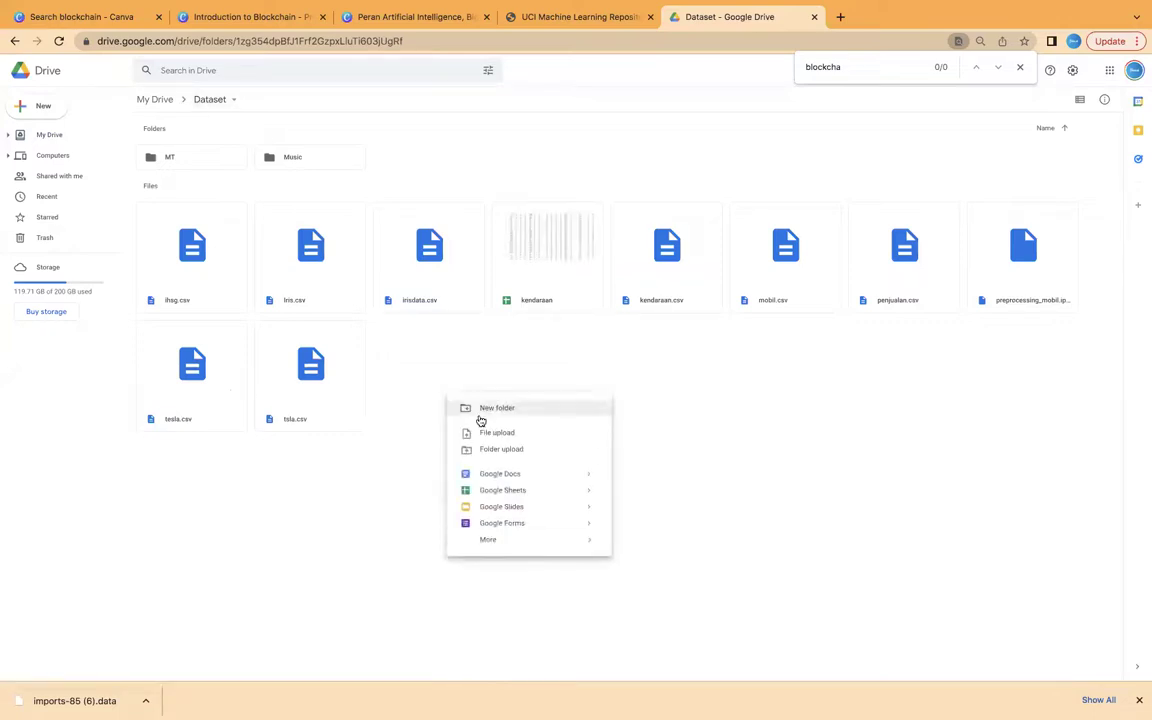
left_click(490, 434)
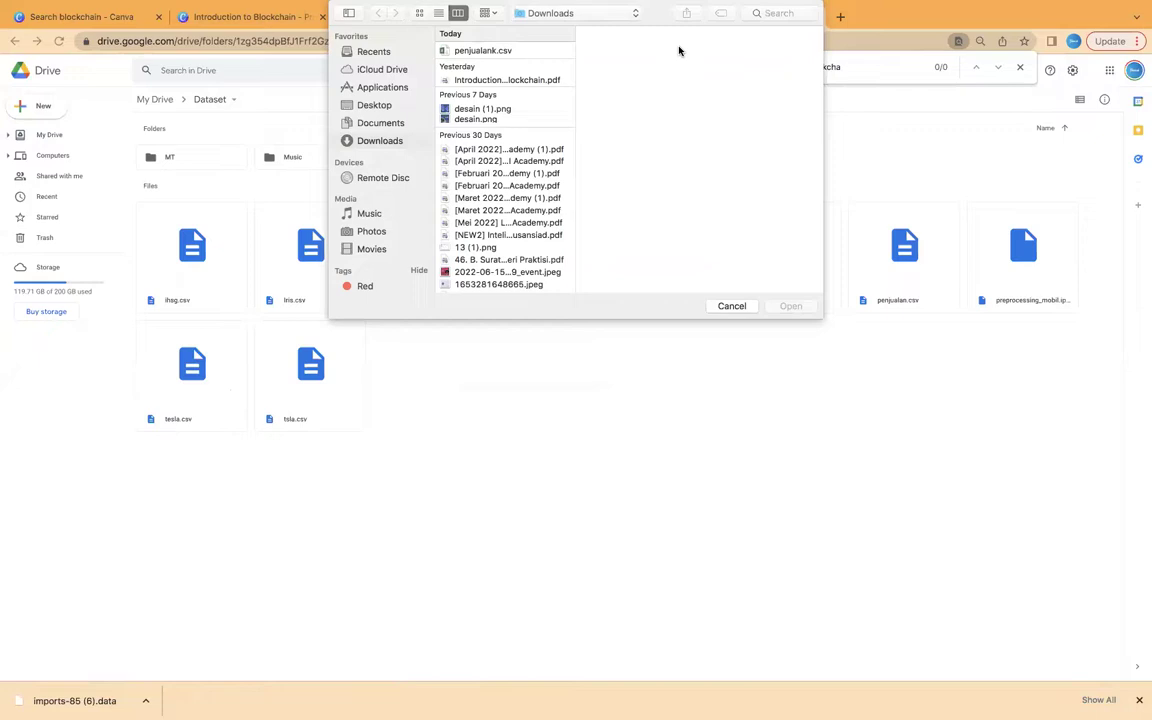
left_click(486, 50)
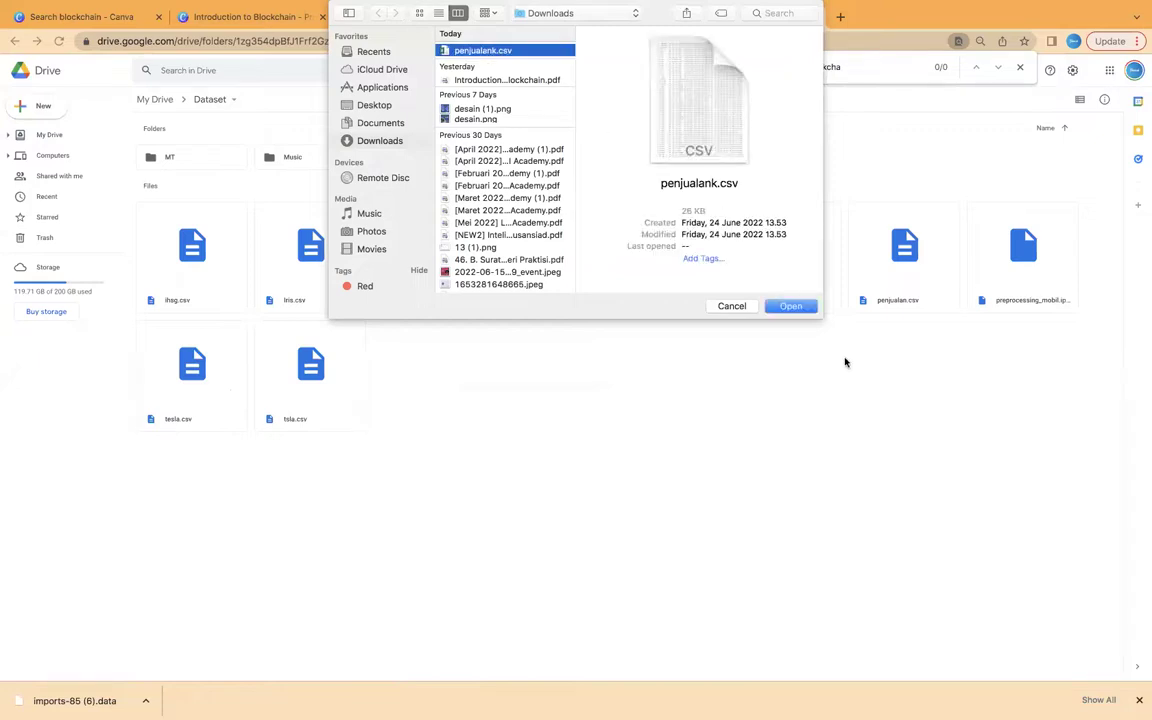
left_click(792, 306)
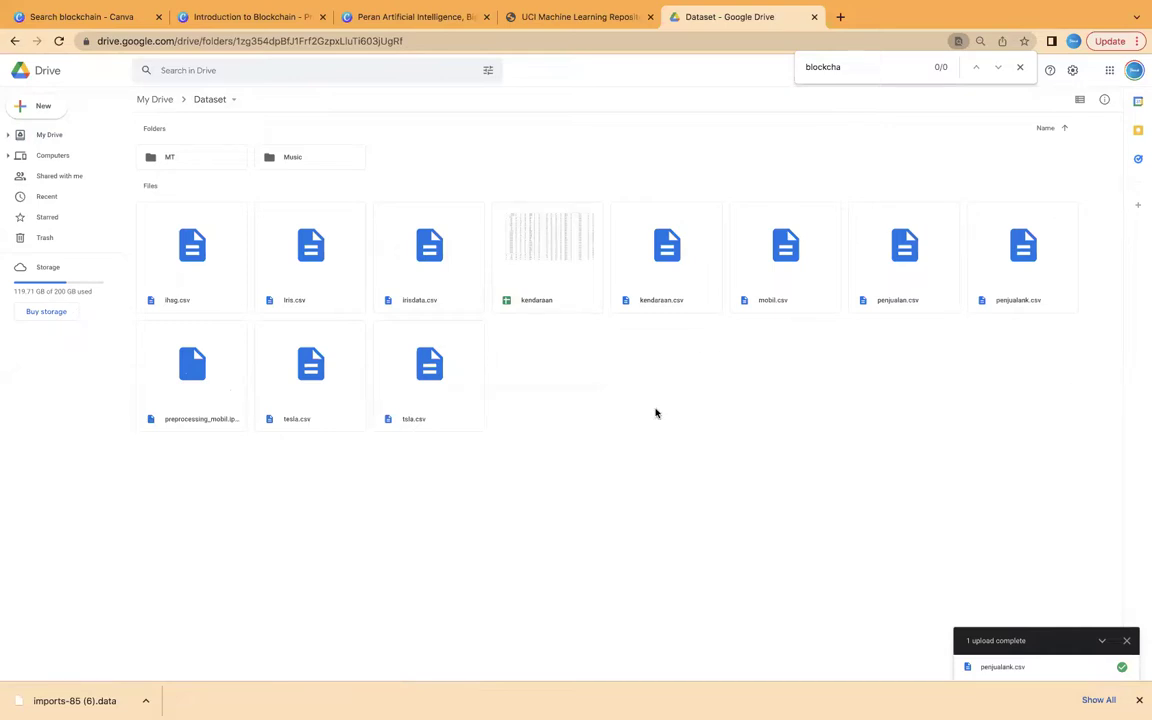
Step: Open the uploaded penjualank.csv with Google Sheets and dismiss the browser's download bar
left_click(1024, 267)
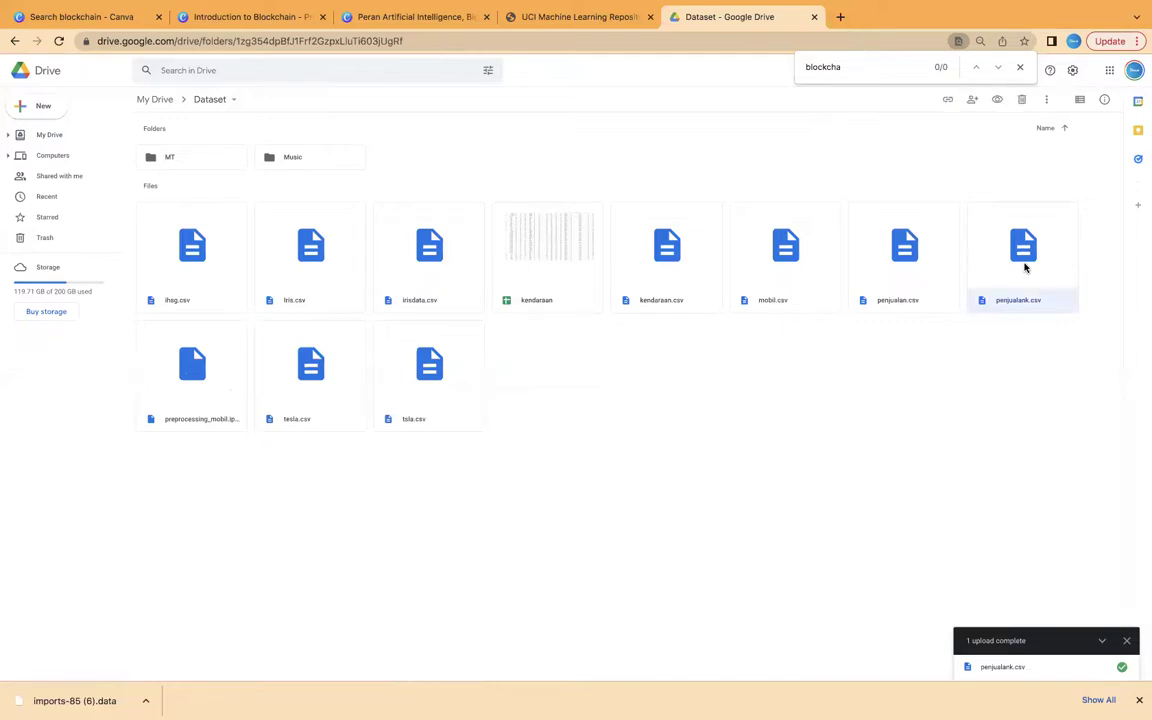
double_click(1024, 267)
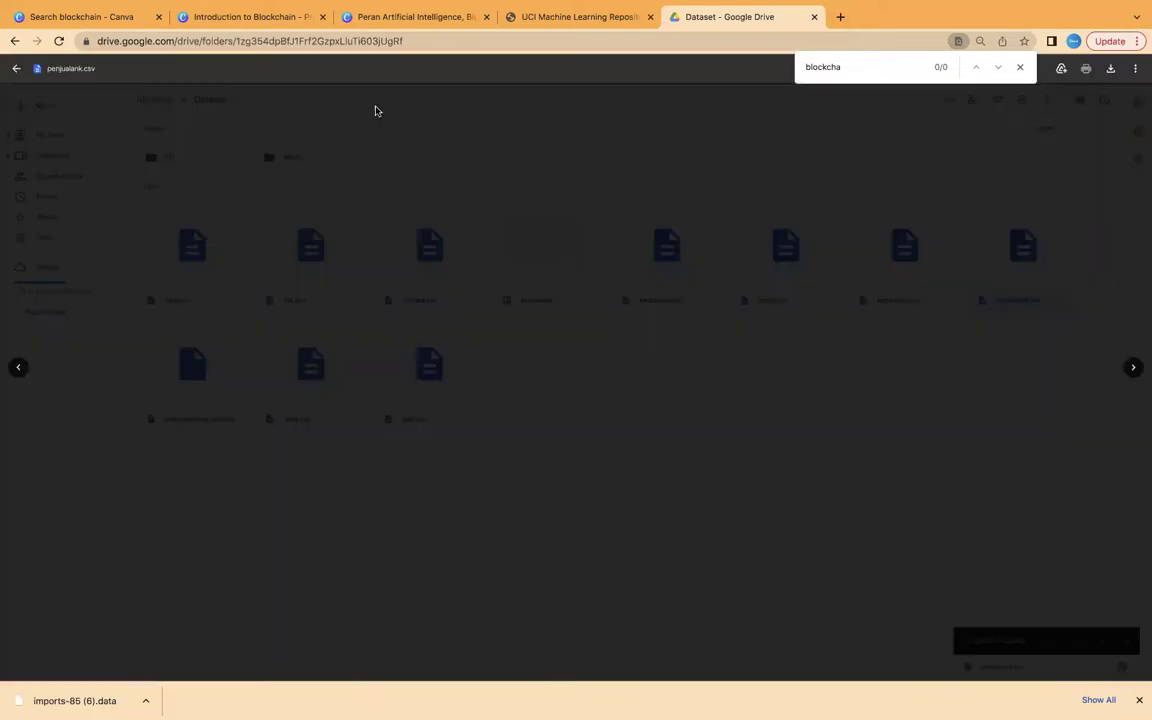
left_click(1018, 68)
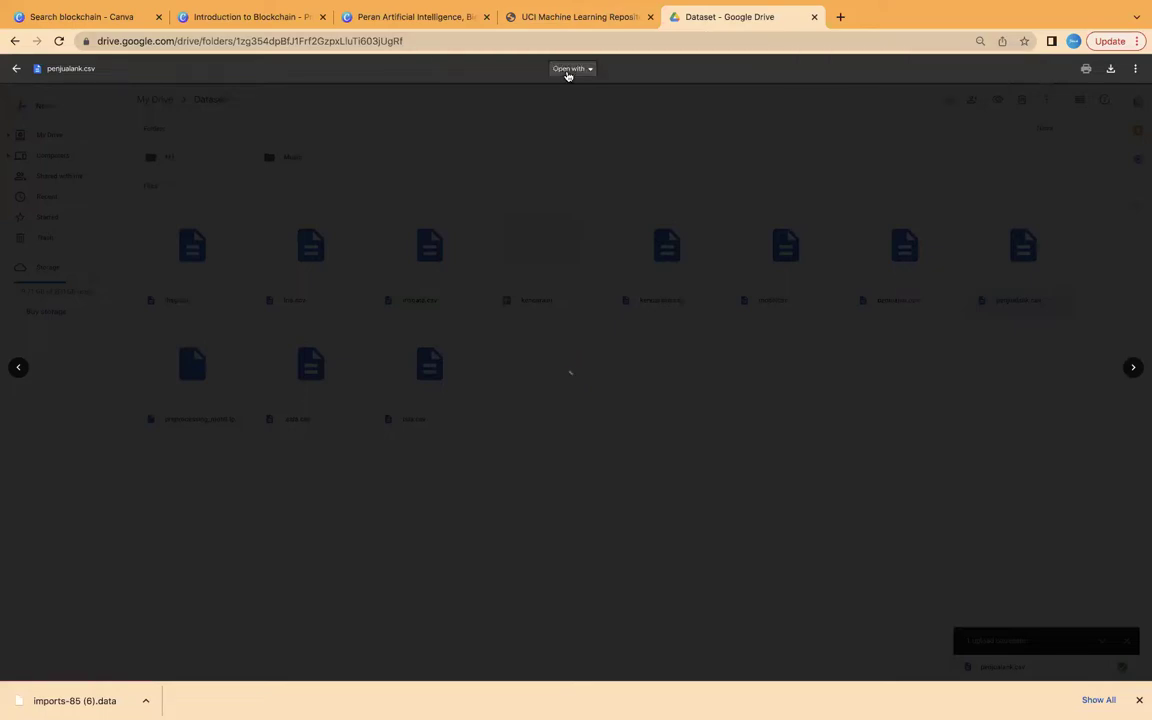
left_click(570, 69)
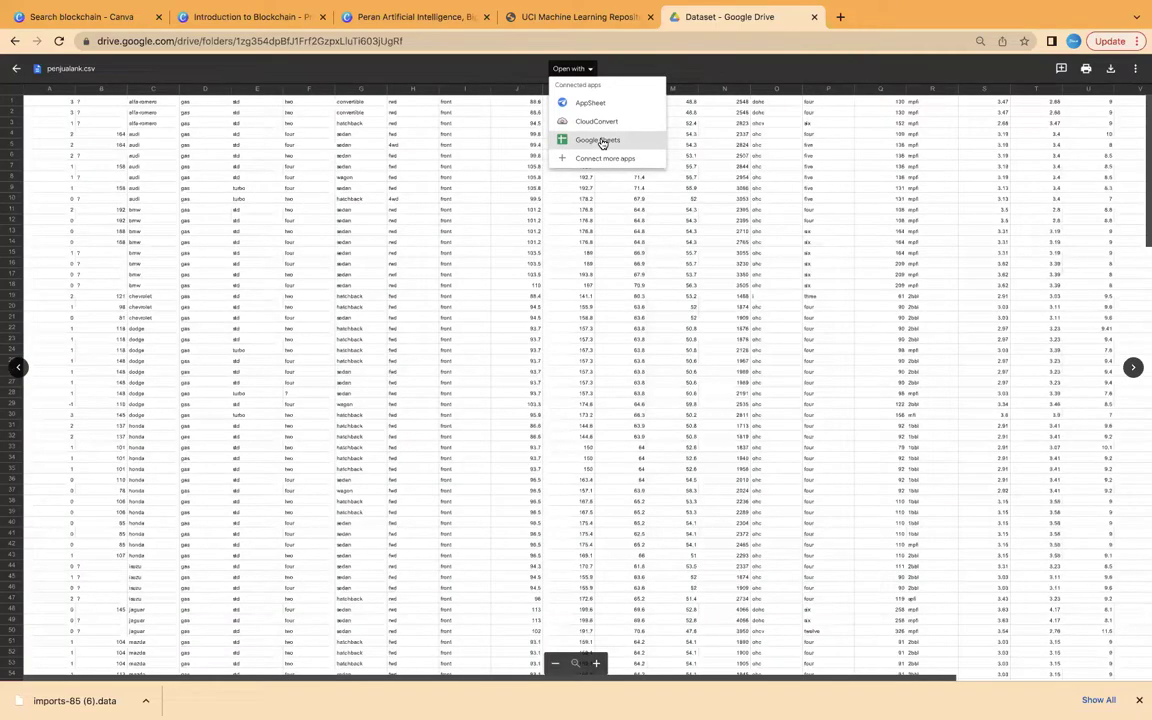
left_click(602, 141)
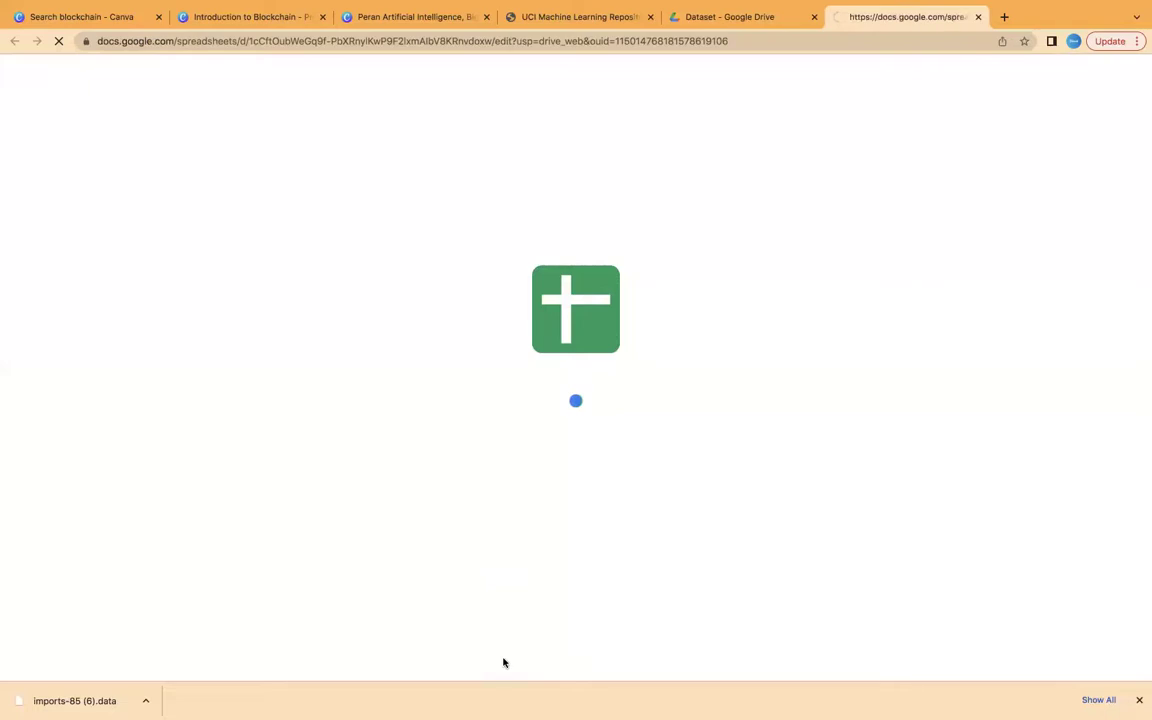
left_click(1139, 703)
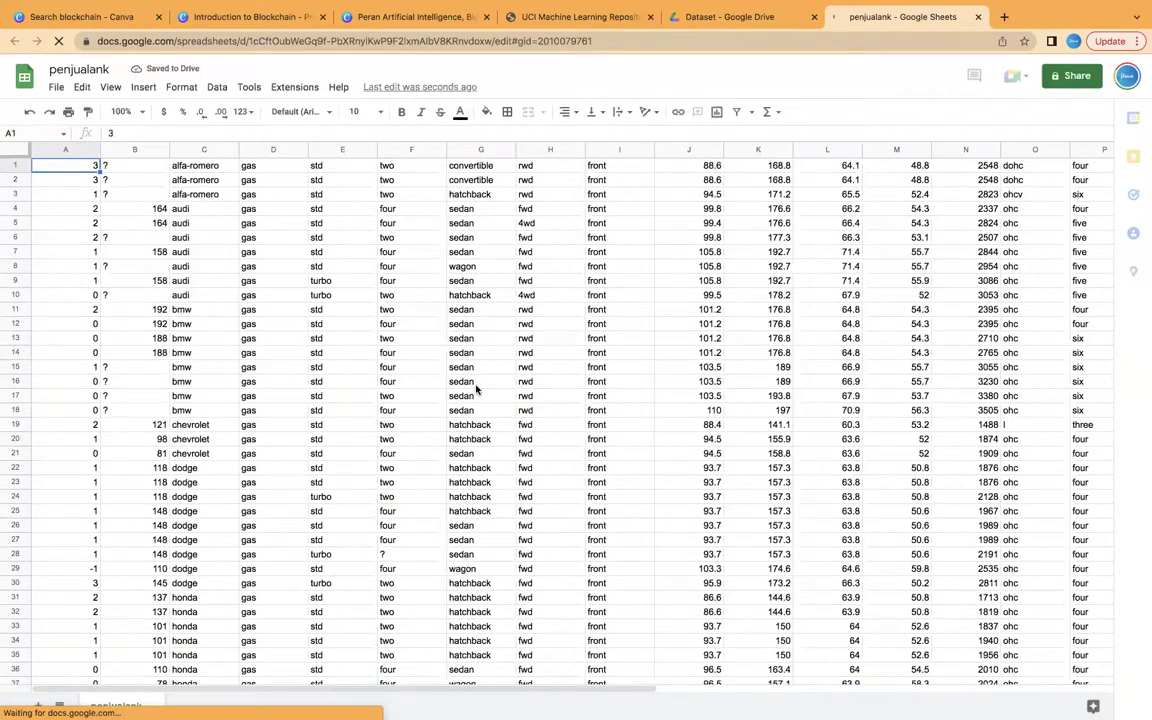
Step: Compare the sheet's columns with the UCI attribute list, including fuel-type and engine-size, and return to the sheet's first columns
scroll(476, 389, "right", 10)
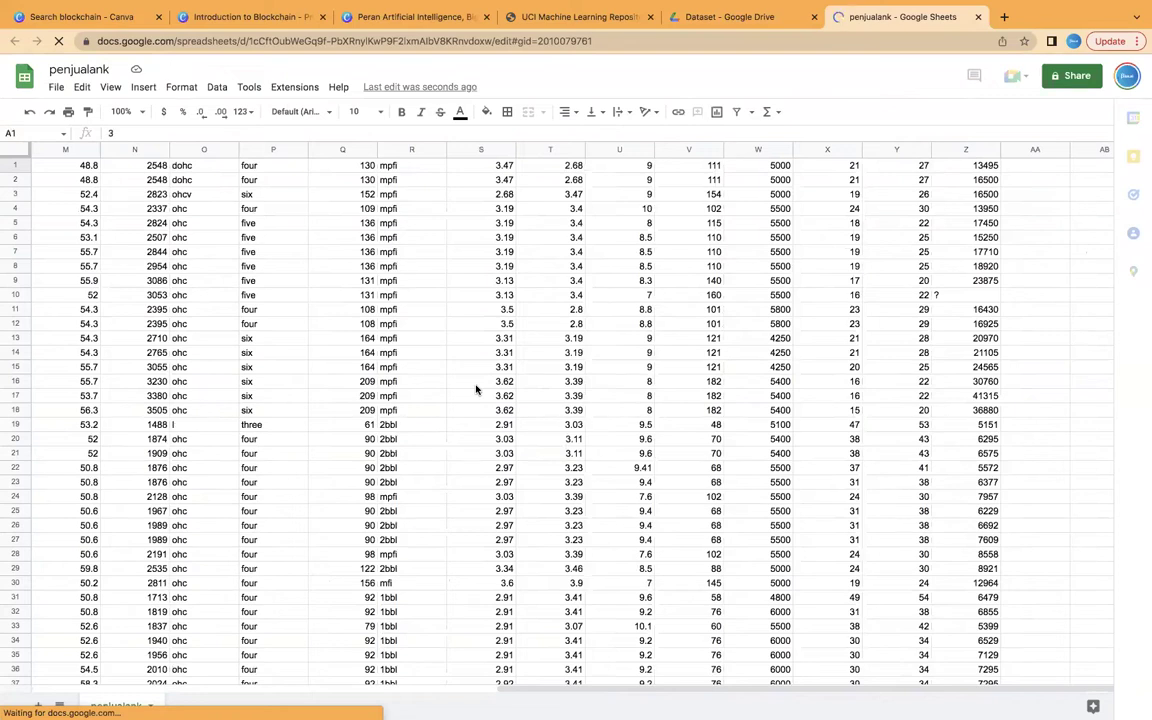
scroll(334, 327, "left", 10)
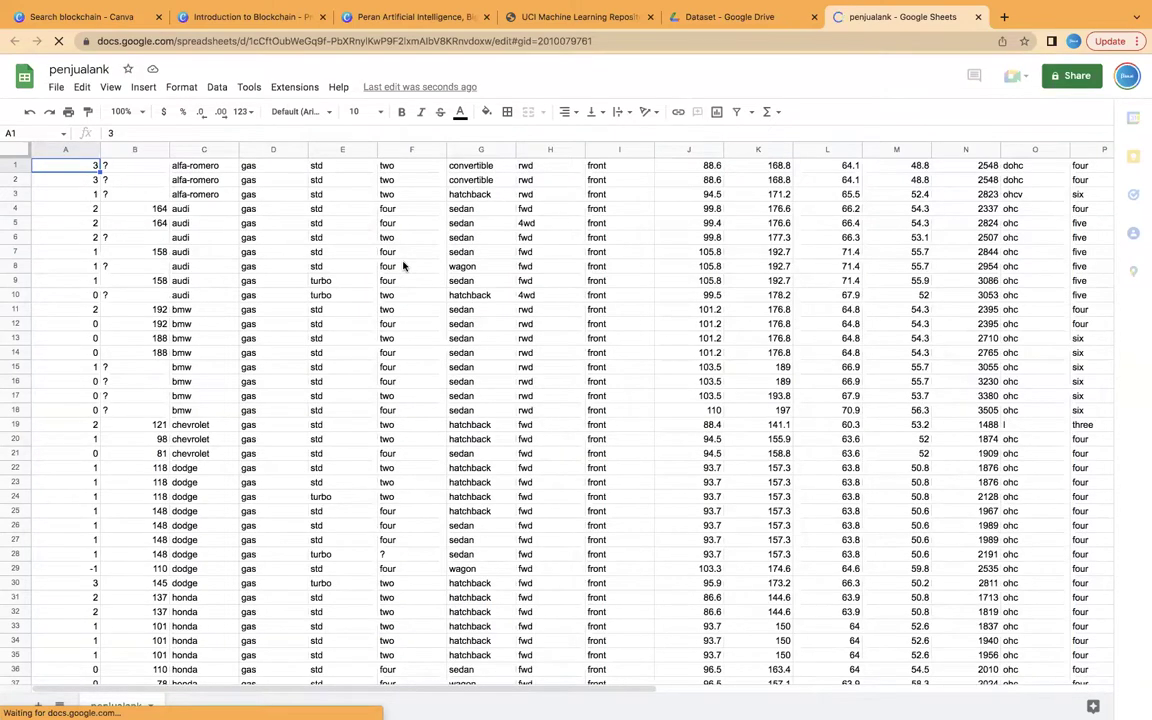
scroll(390, 258, "right", 10)
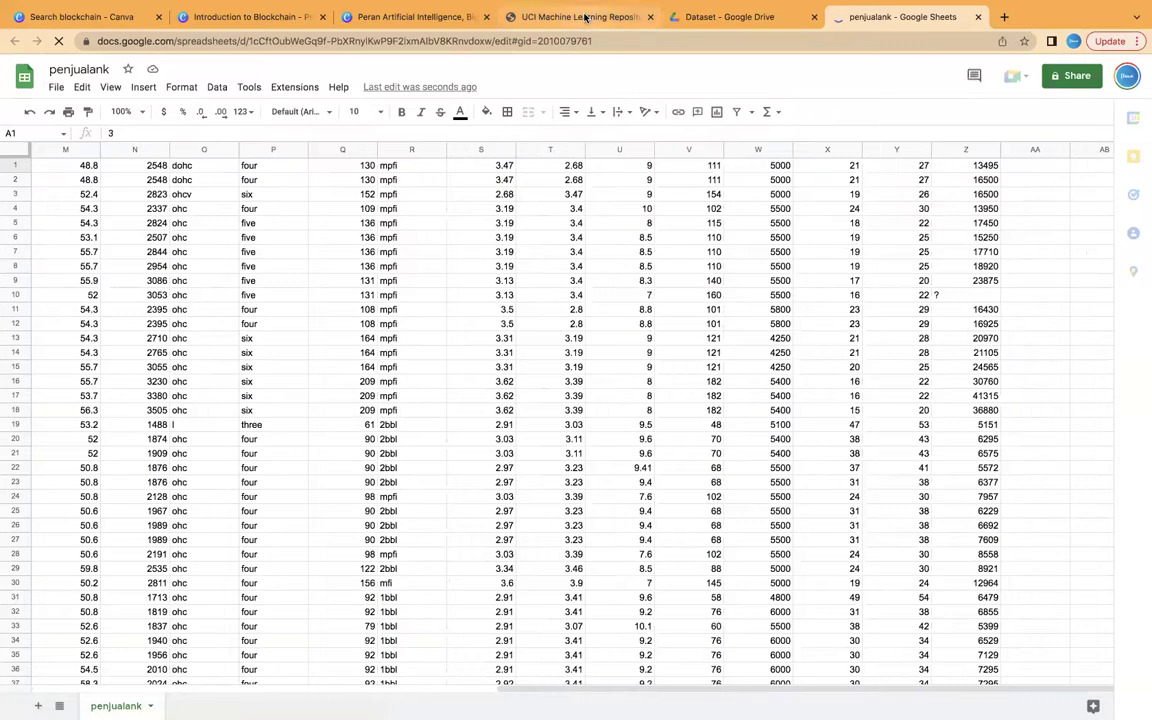
left_click(530, 16)
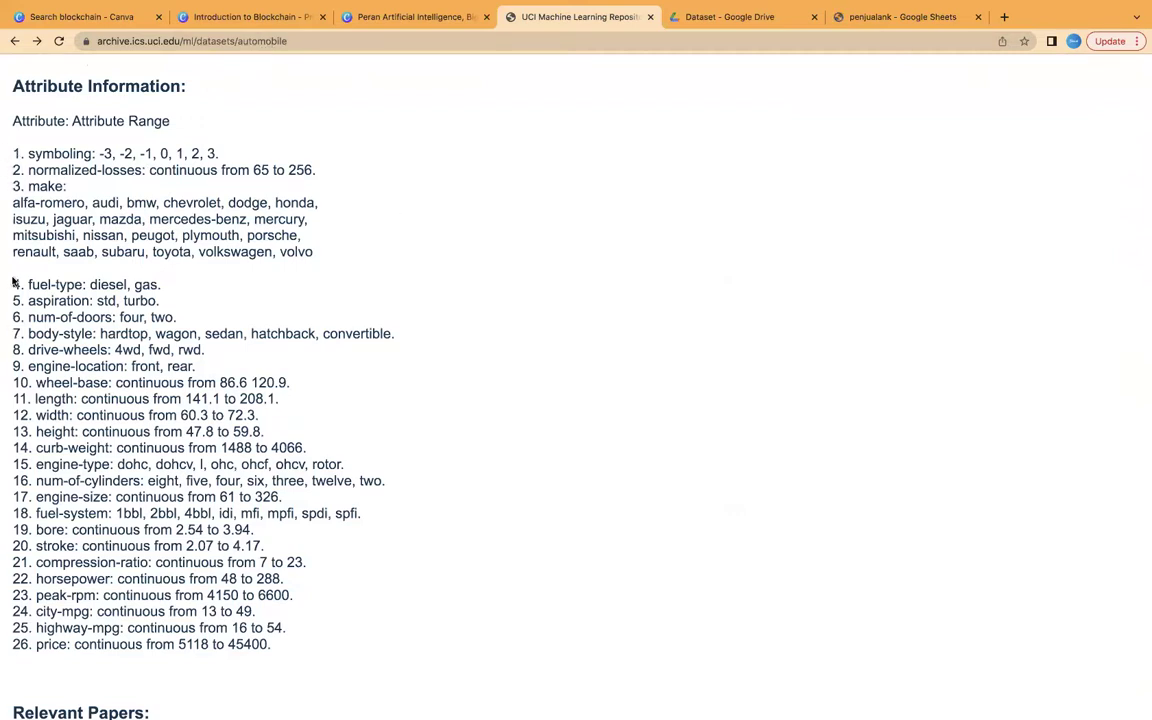
left_click_drag(19, 284, 67, 285)
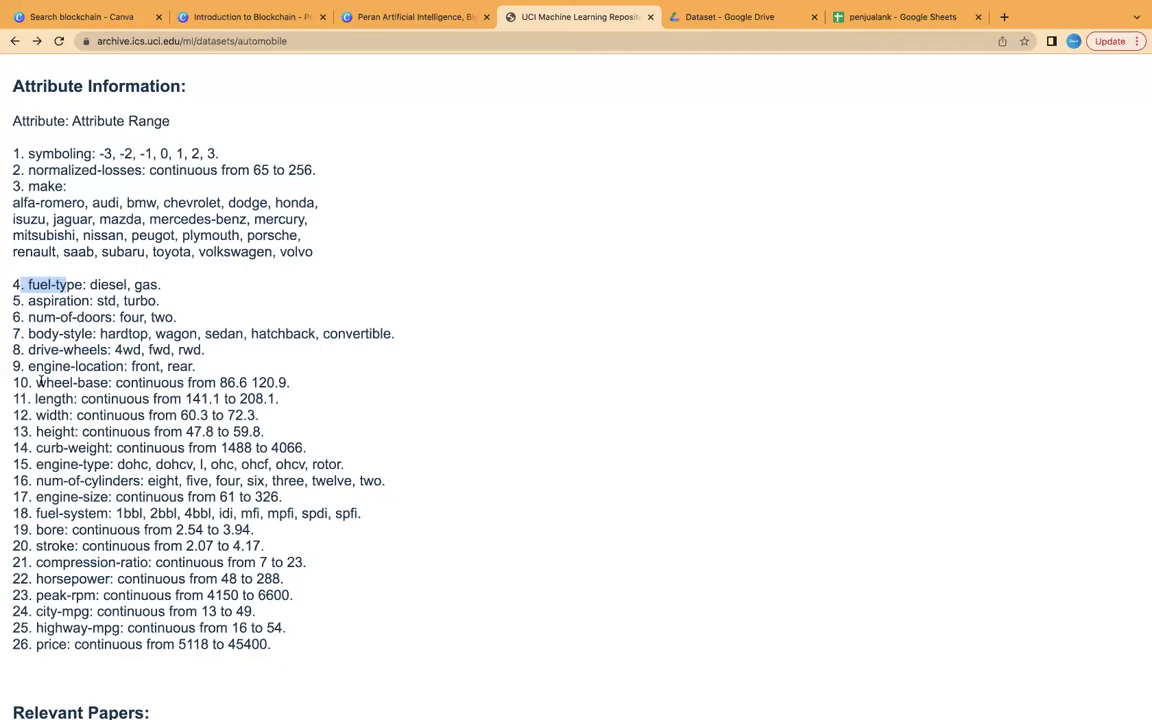
left_click(21, 497)
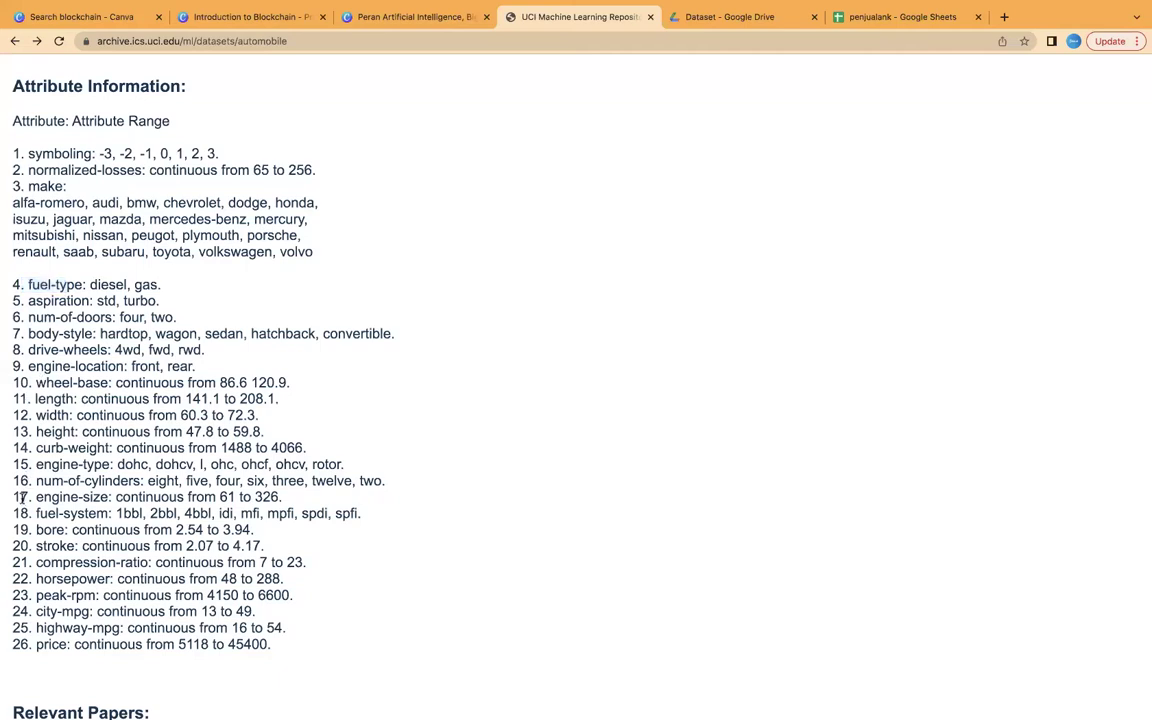
left_click_drag(21, 497, 109, 497)
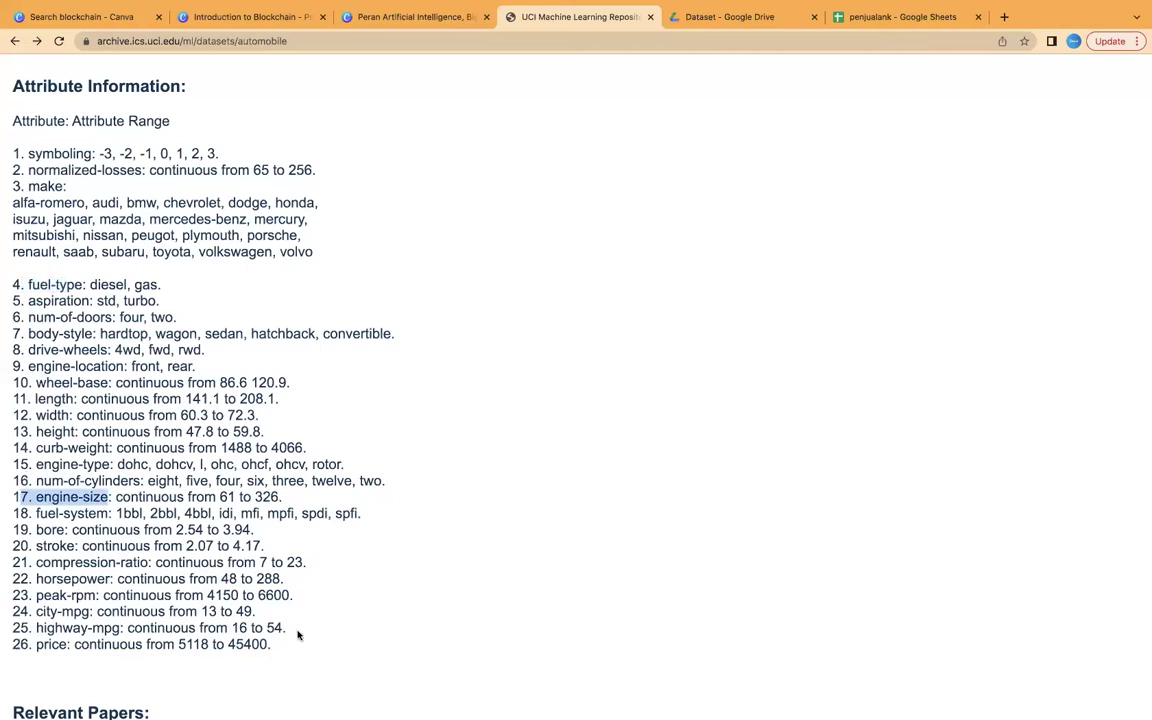
left_click_drag(297, 634, 12, 150)
left_click(916, 27)
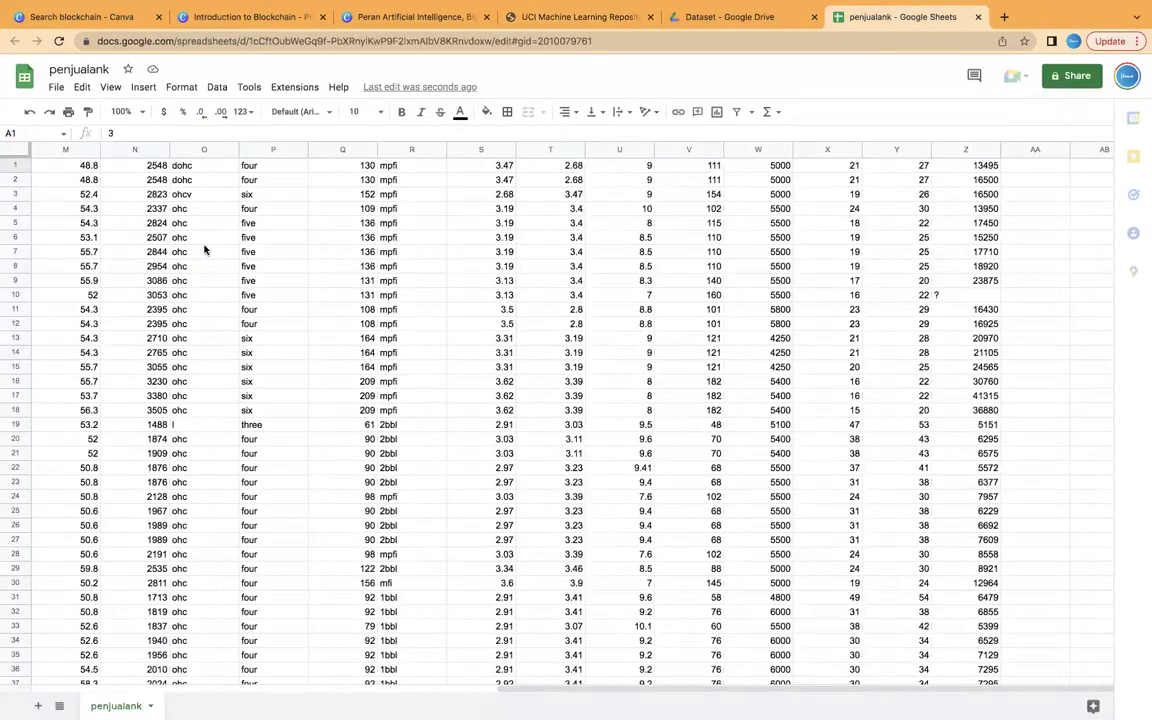
scroll(204, 250, "left", 10)
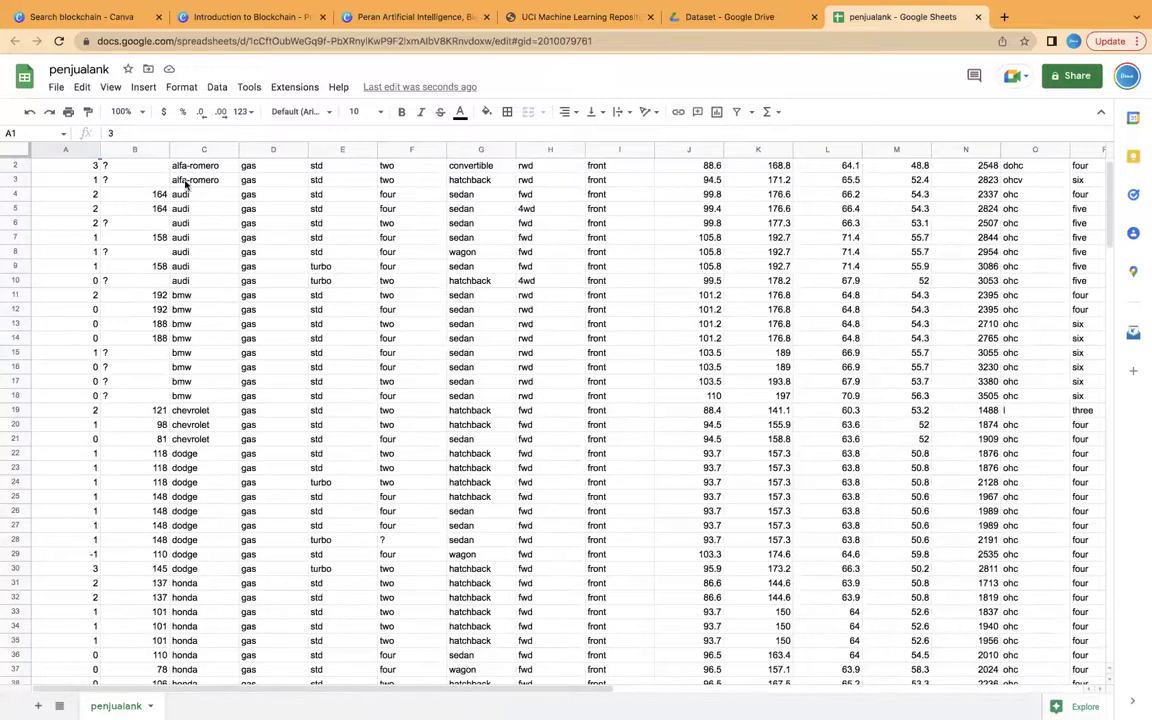
Step: Look through the car makes in column C down to the last data row, and return to row 1 at the sheet's final columns
left_click(182, 194)
scroll(180, 470, "down", 12)
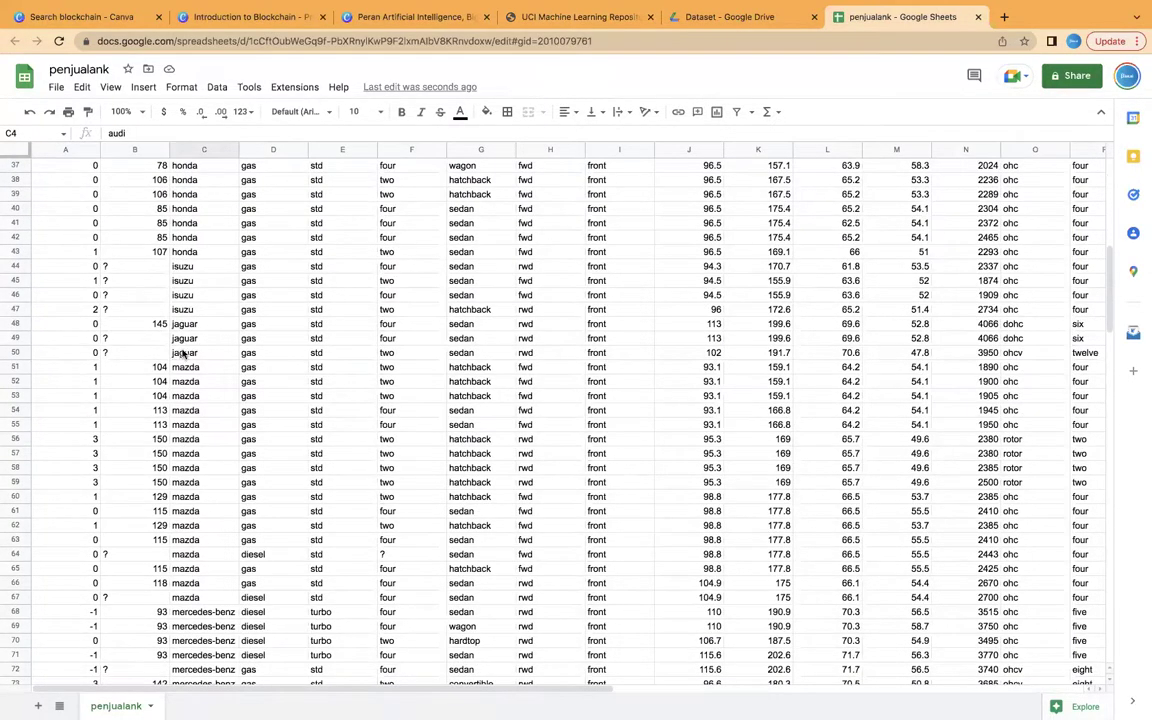
scroll(198, 468, "down", 9)
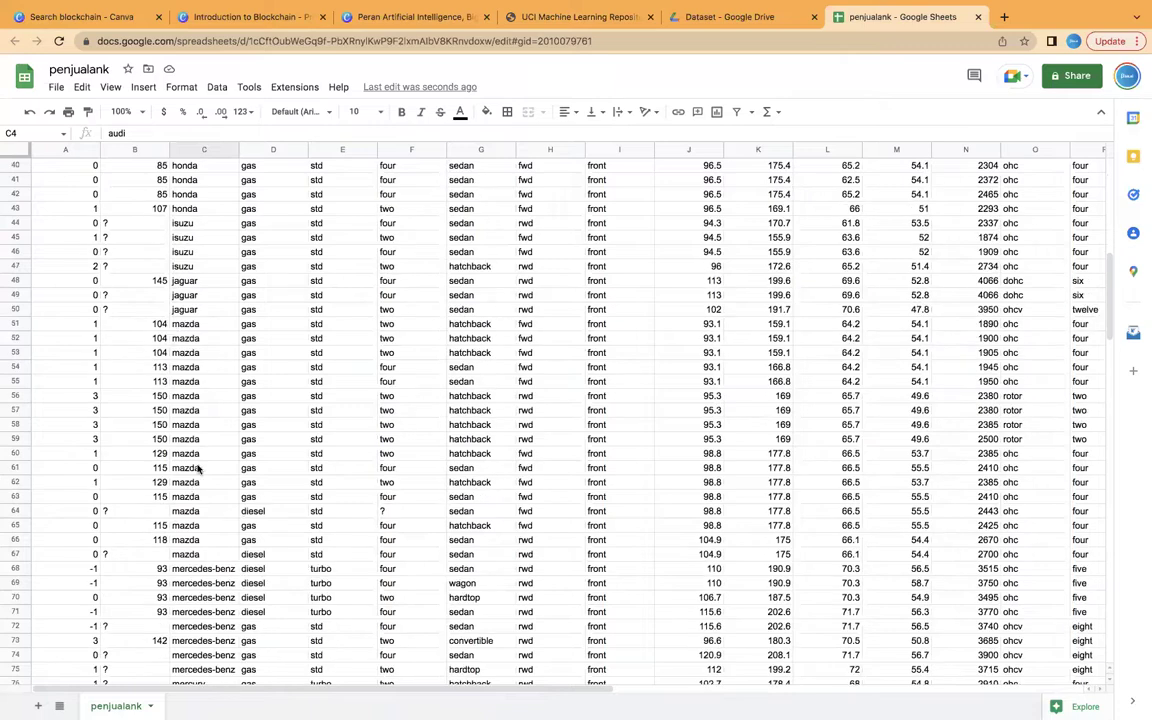
scroll(198, 468, "down", 20)
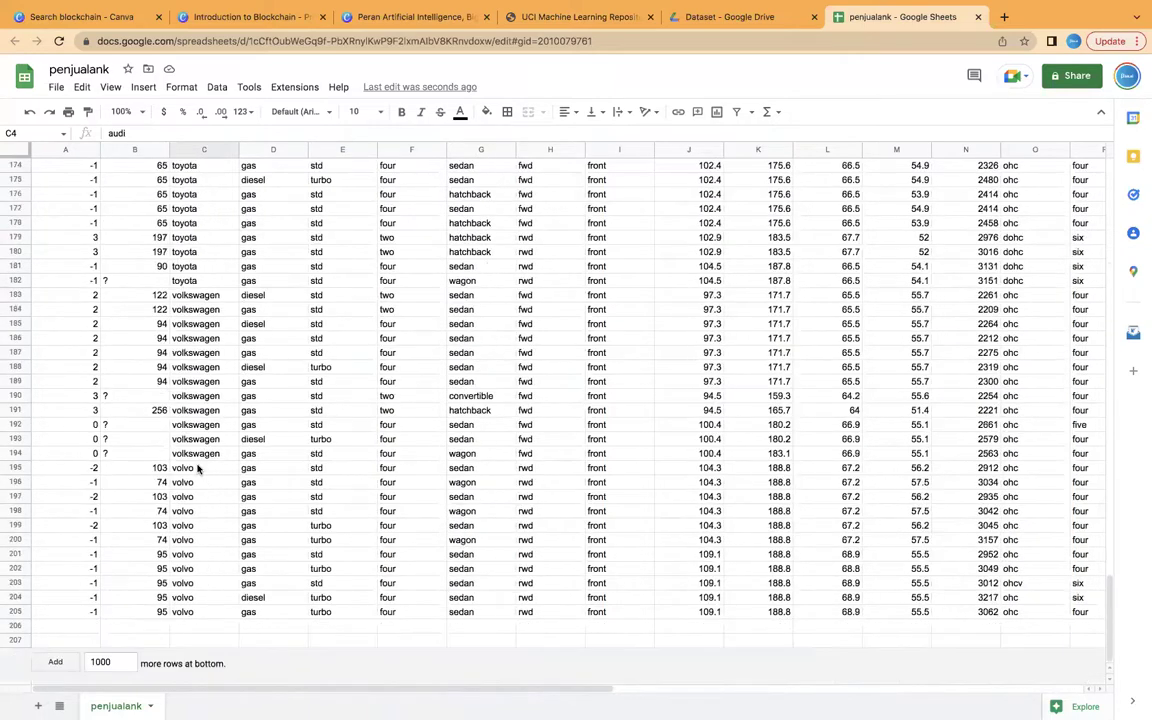
scroll(198, 468, "up", 20)
scroll(198, 468, "right", 10)
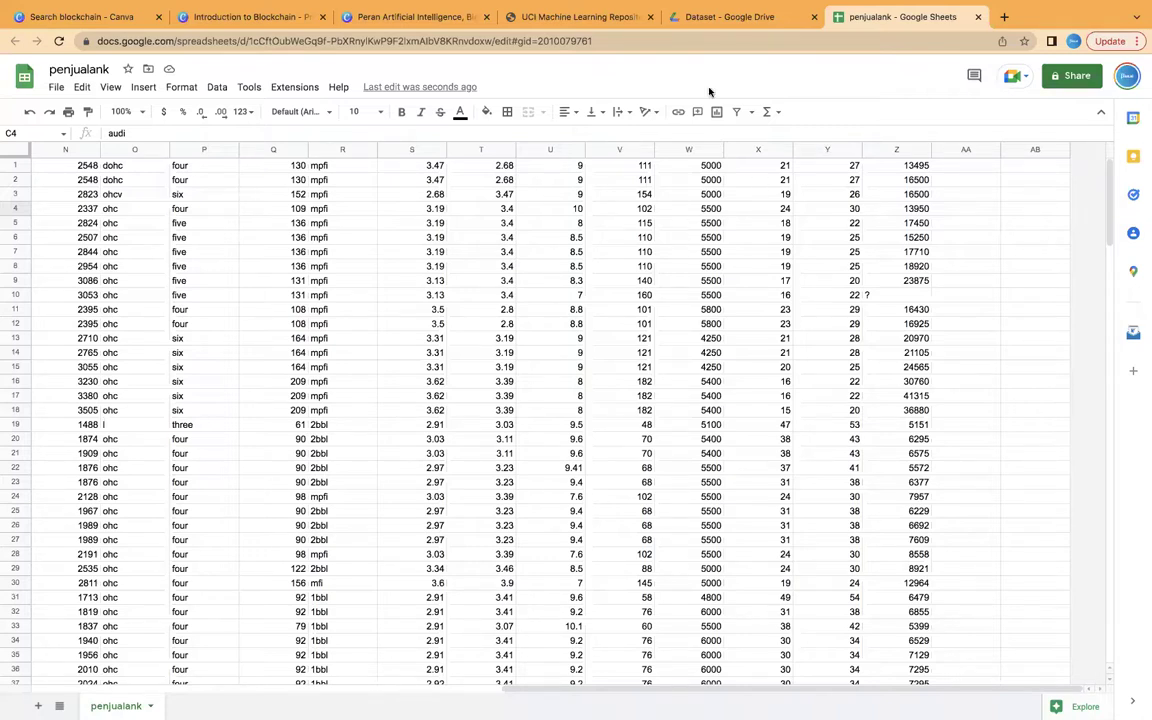
Step: Review the UCI attribute list, distinguishing attributes 1 to 25 from attribute 26, price
left_click(533, 18)
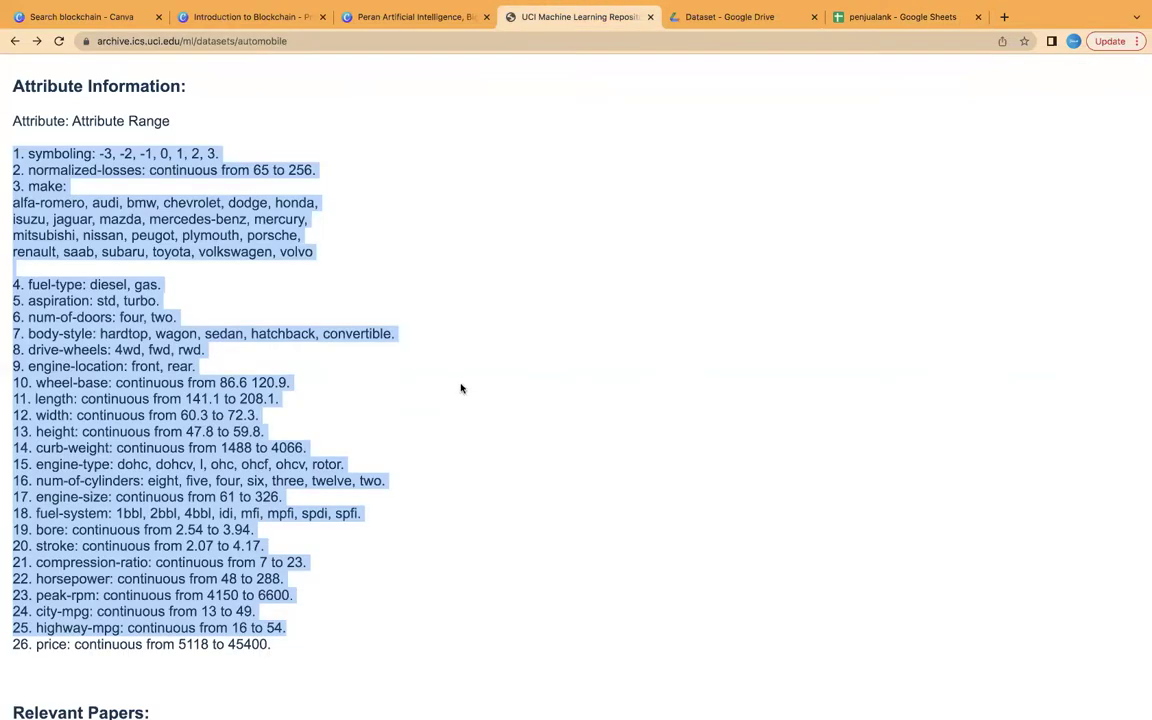
left_click(15, 185)
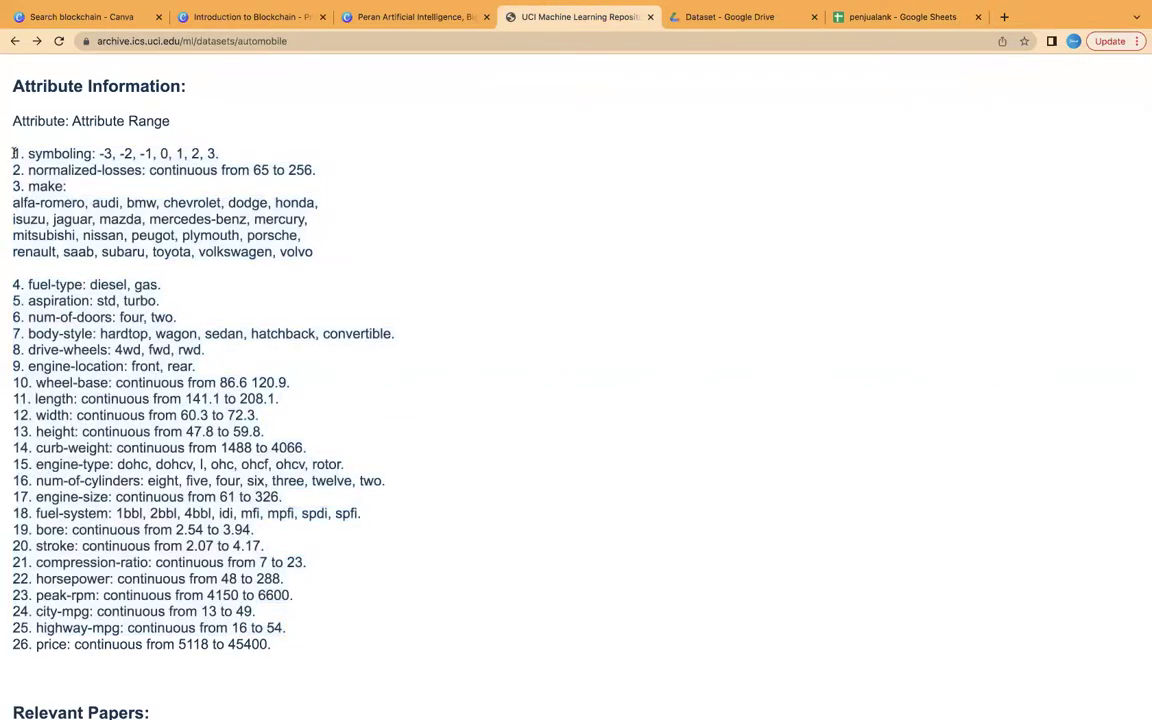
left_click_drag(16, 146, 105, 200)
left_click_drag(187, 423, 284, 622)
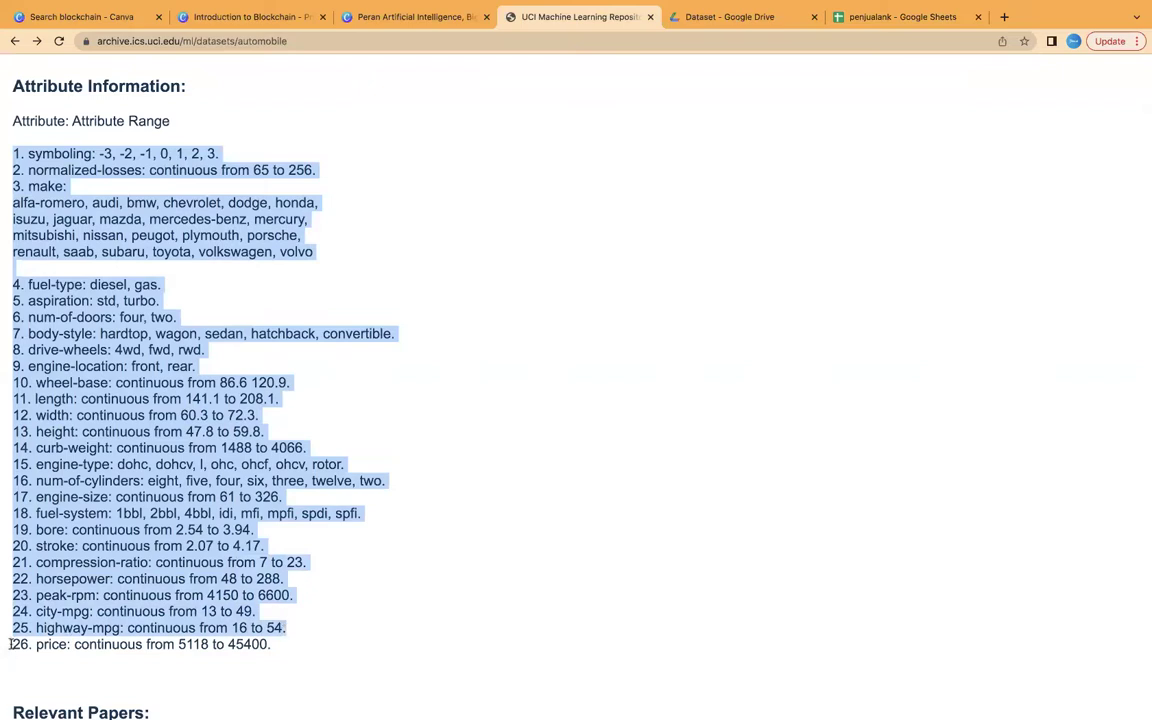
left_click_drag(240, 627, 287, 627)
triple_click(261, 644)
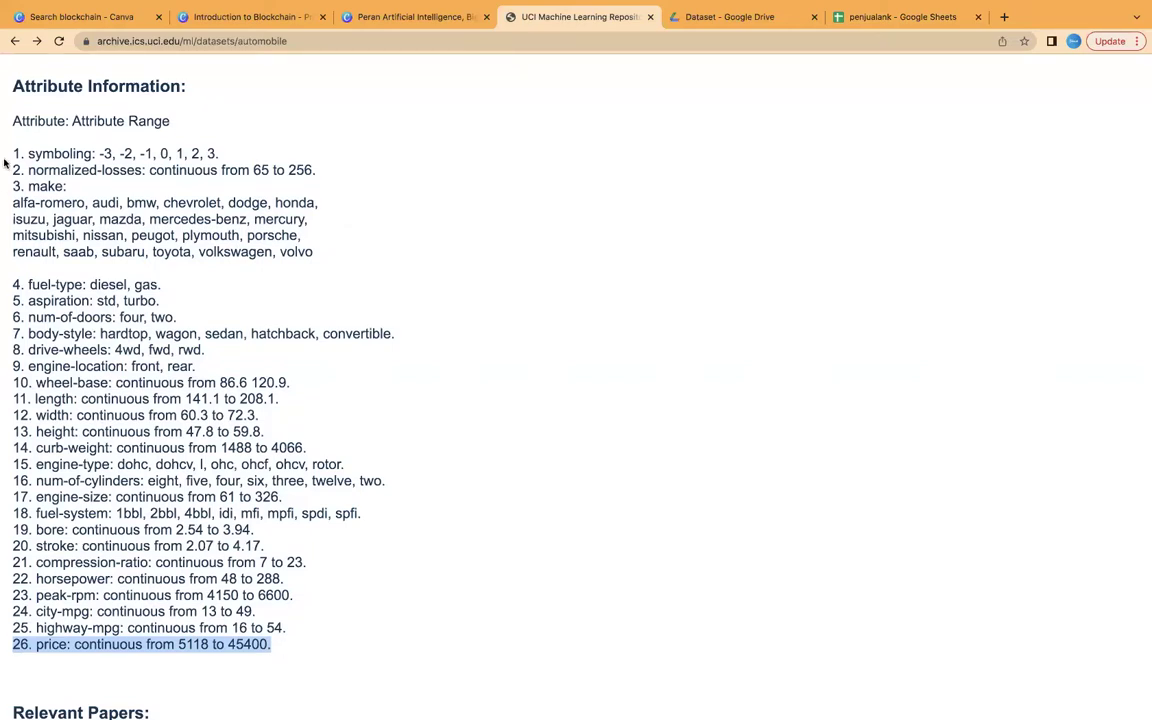
left_click_drag(14, 153, 7, 646)
triple_click(7, 646)
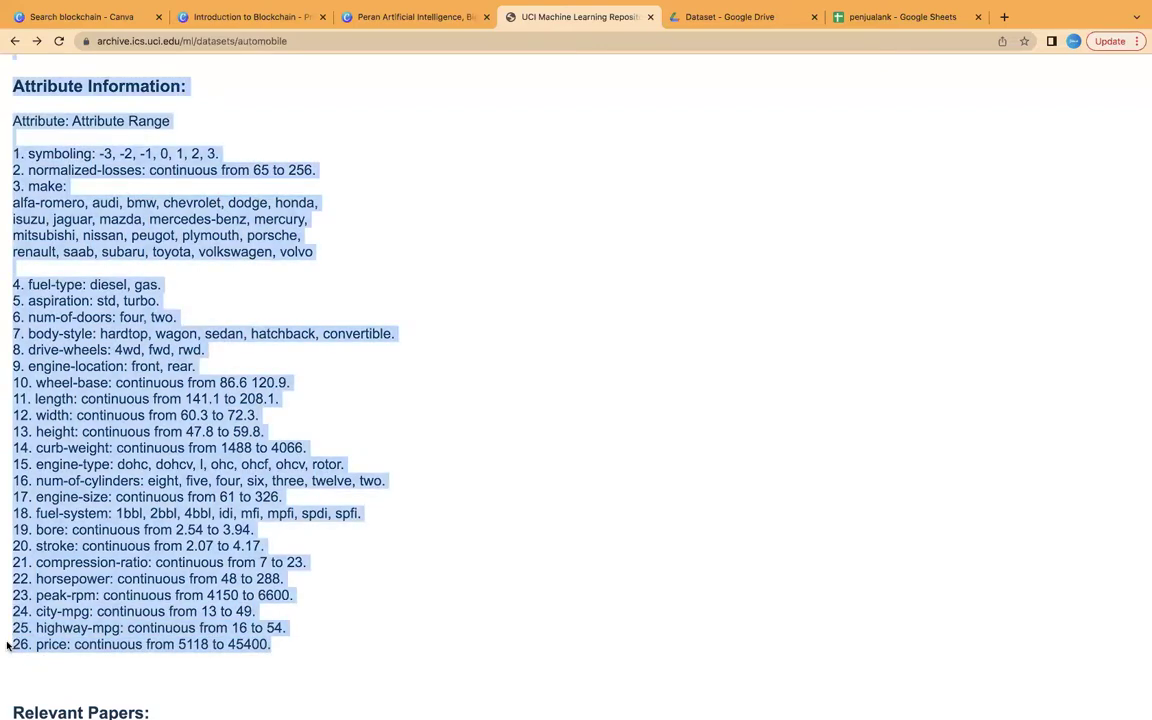
Step: Enter "?" as the unknown price in column Z of row 206, directly below the last data row
left_click(880, 16)
scroll(506, 438, "down", 20)
scroll(506, 438, "left", 10)
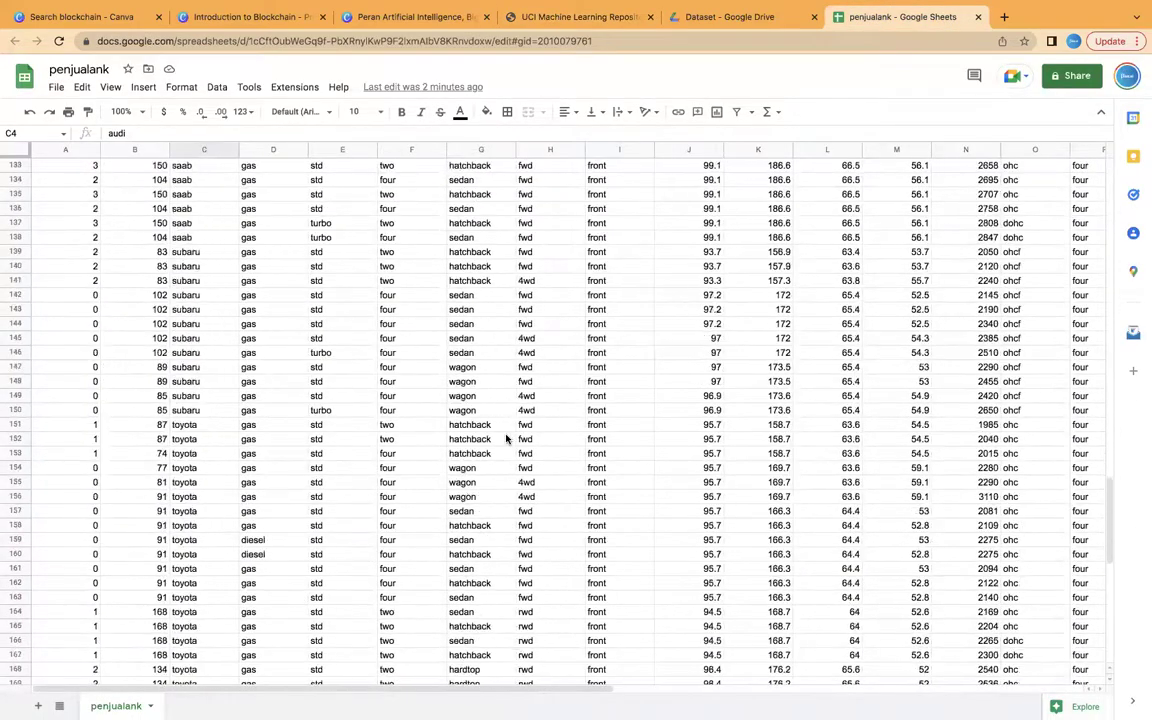
scroll(506, 438, "down", 8)
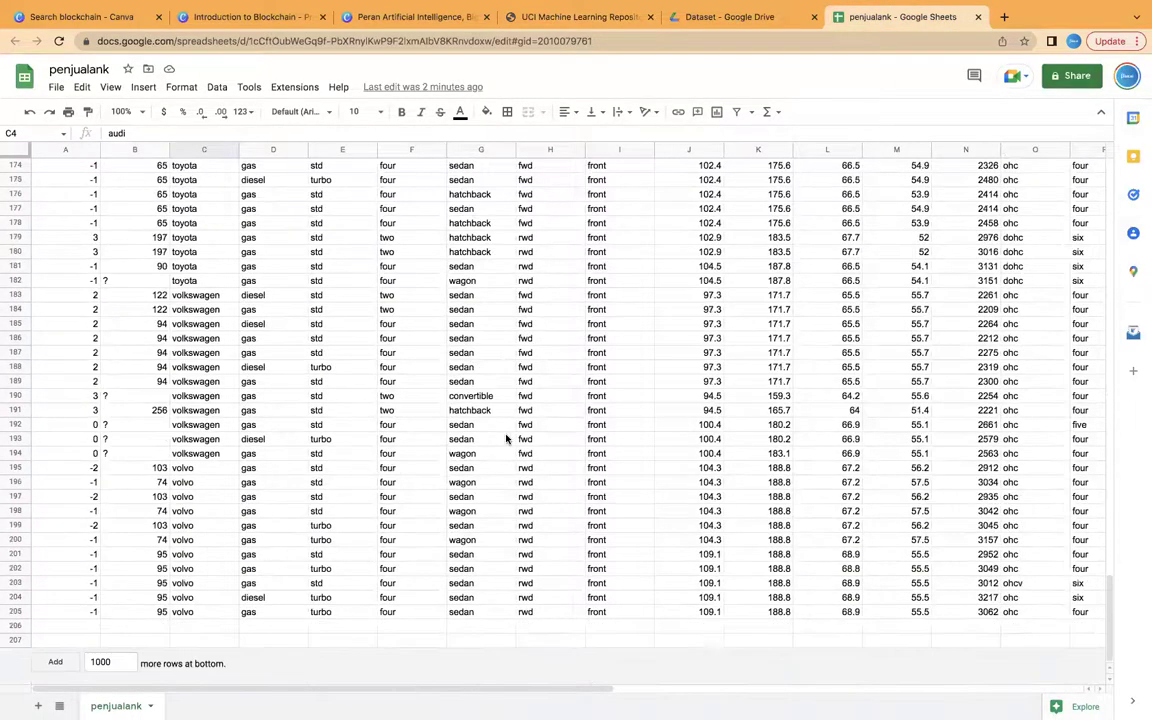
left_click(12, 624)
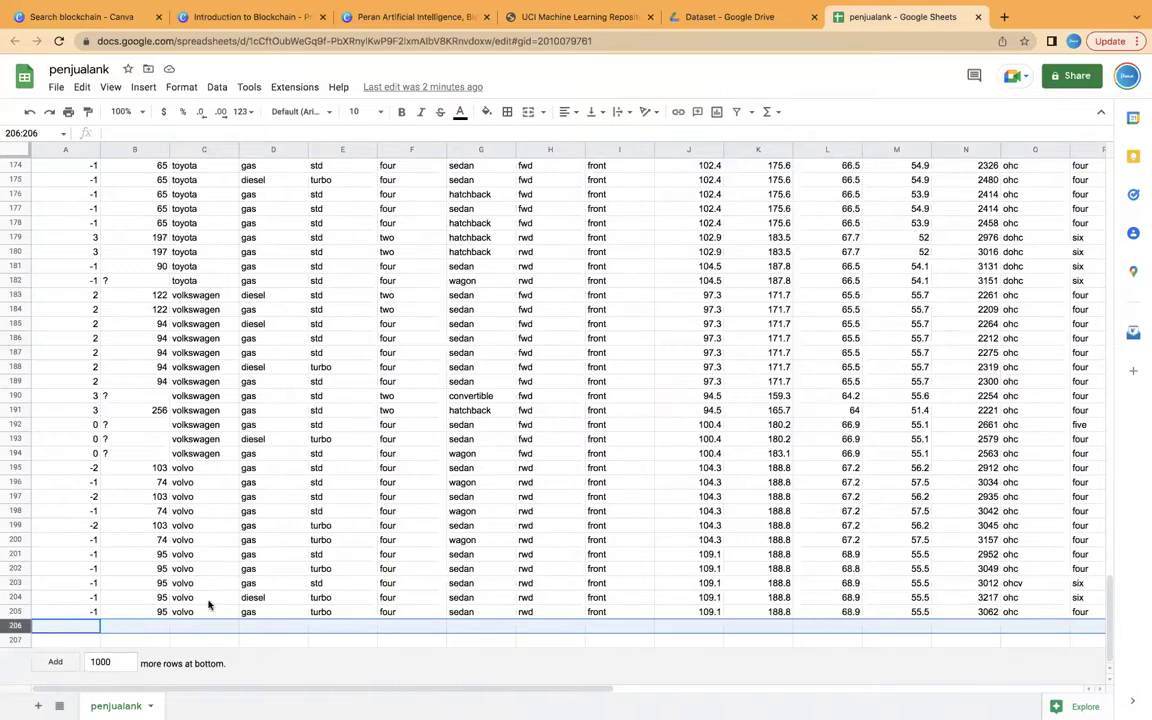
left_click(191, 628)
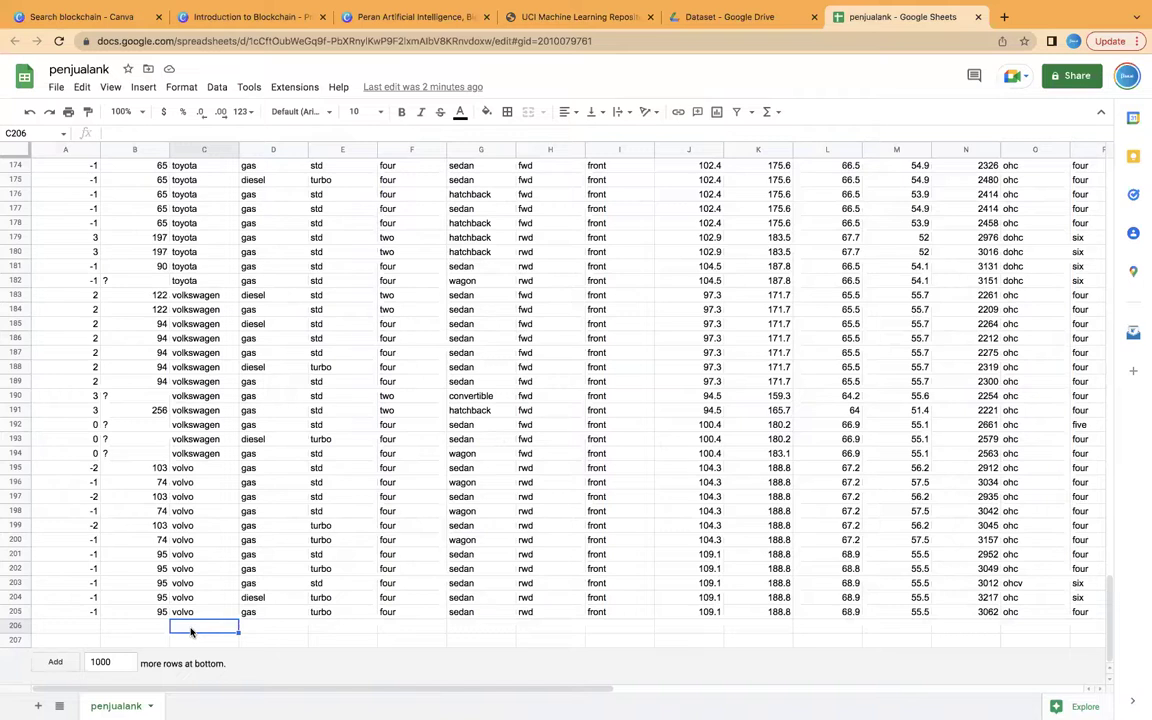
left_click(256, 630)
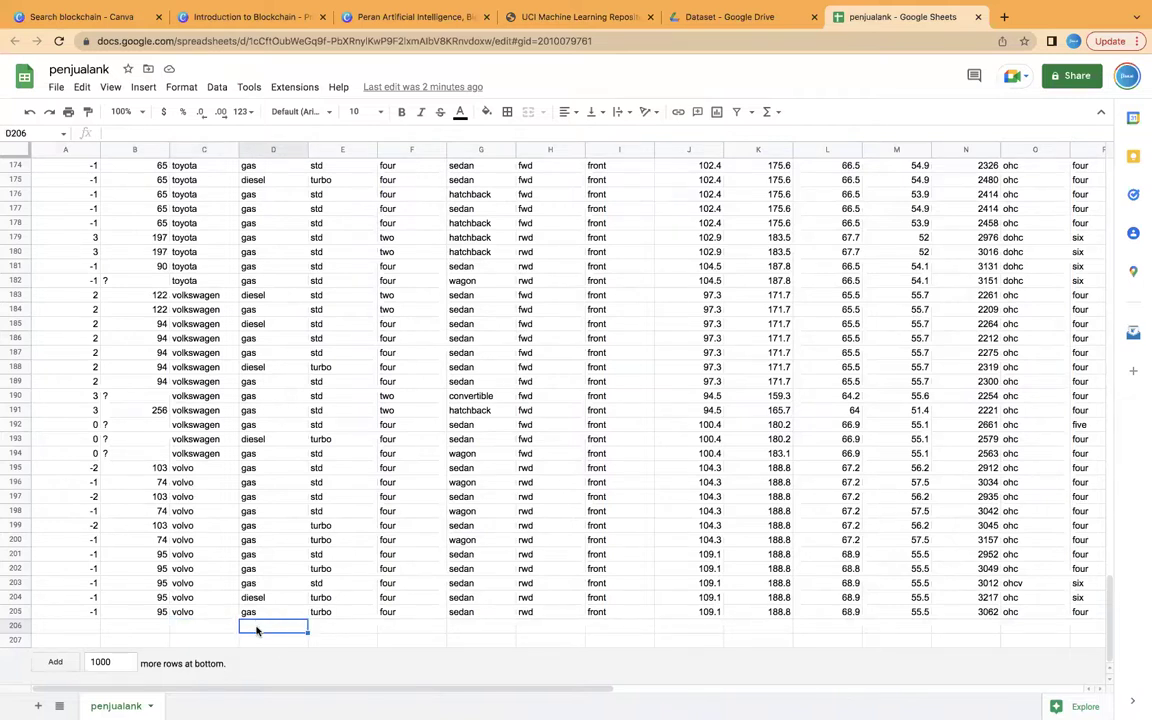
scroll(256, 630, "right", 10)
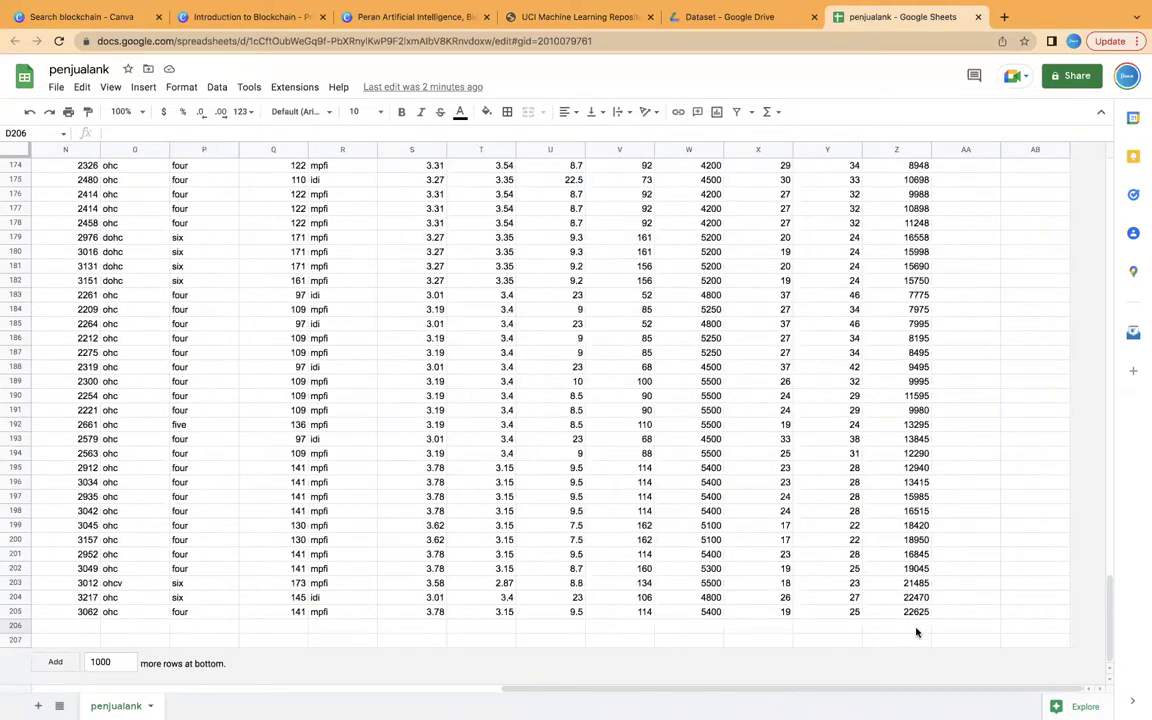
left_click(916, 630)
type("?")
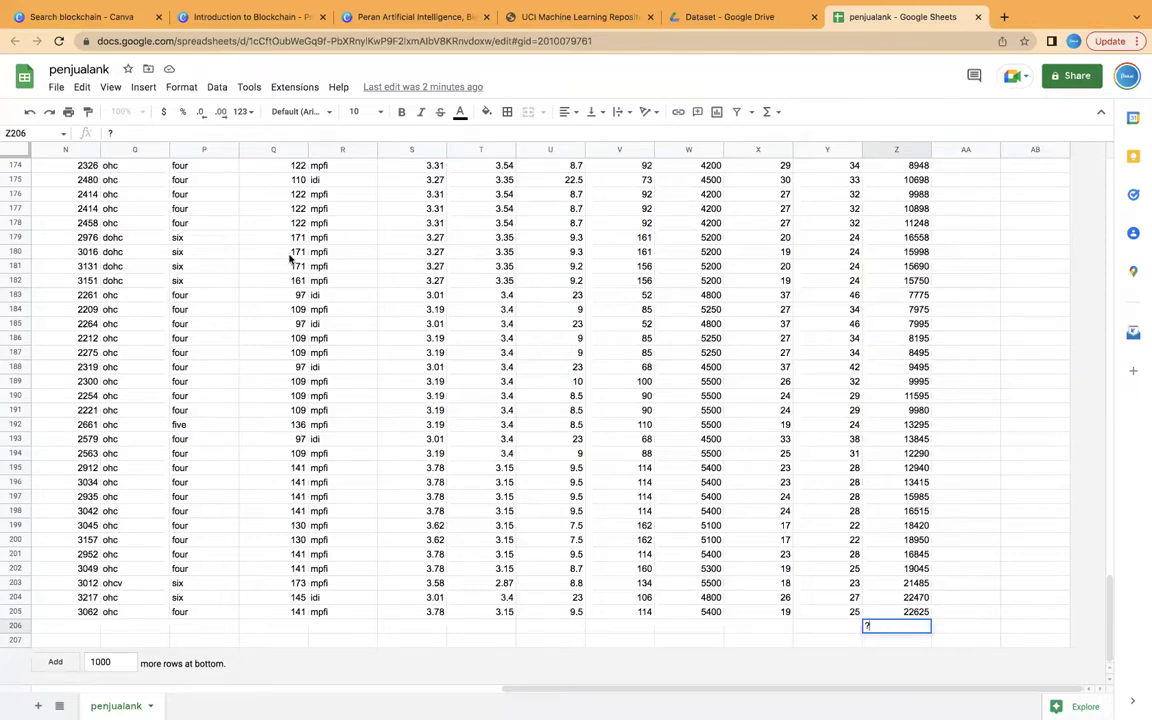
left_click(212, 222)
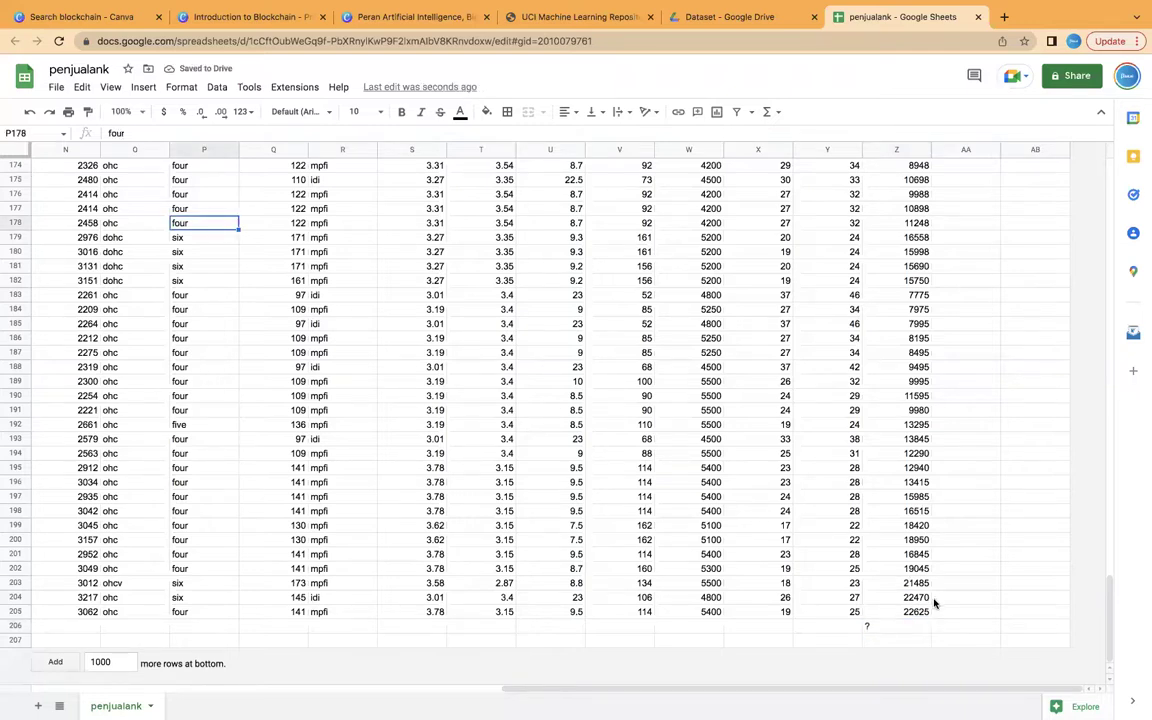
Step: Mark price column Z, return to Google Chrome, and highlight the UCI attribute list followed by its price entry
left_click(890, 148)
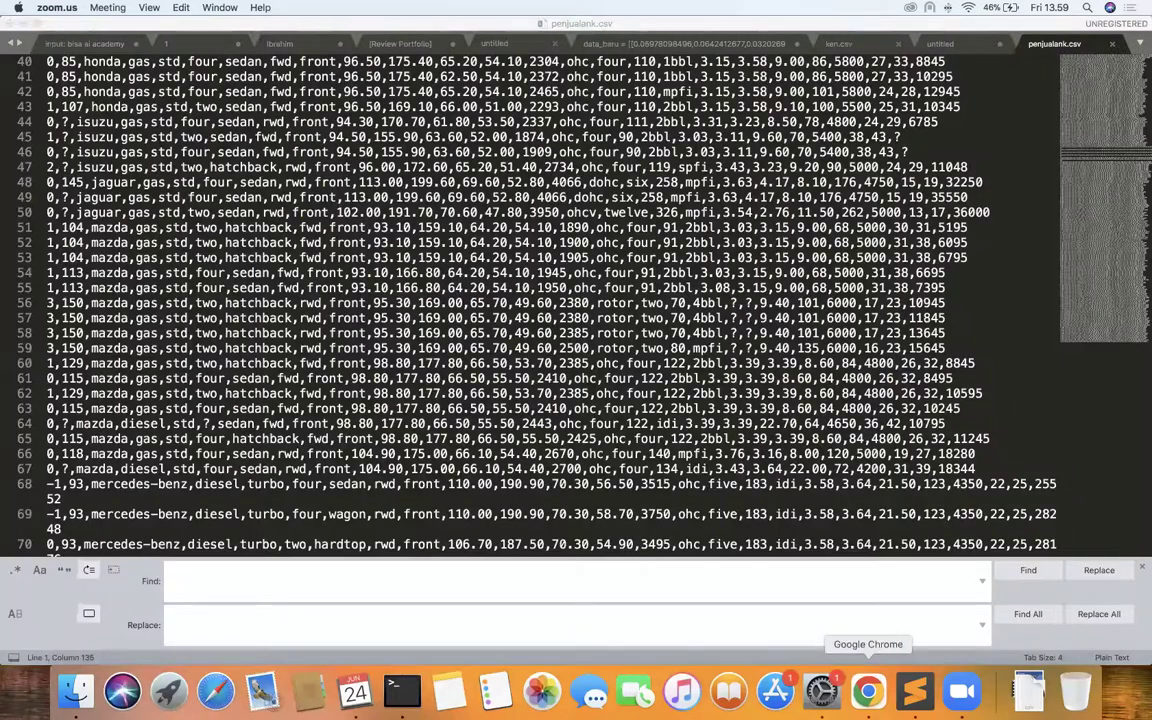
left_click(868, 690)
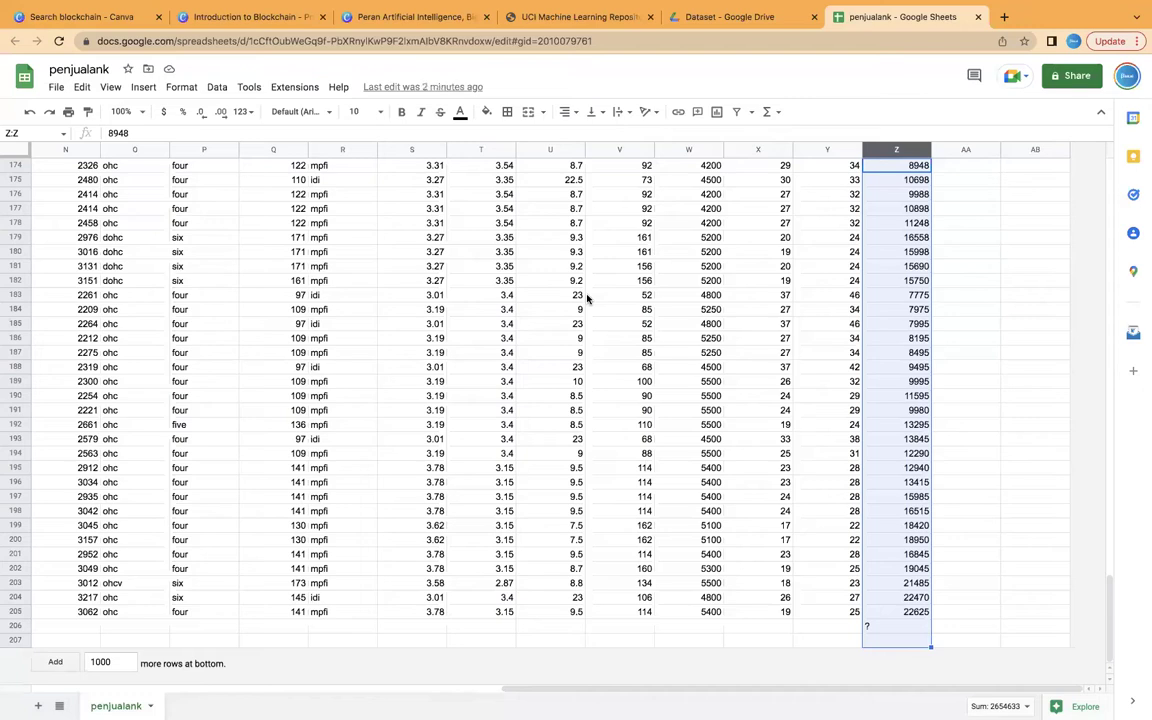
left_click(576, 20)
left_click(472, 363)
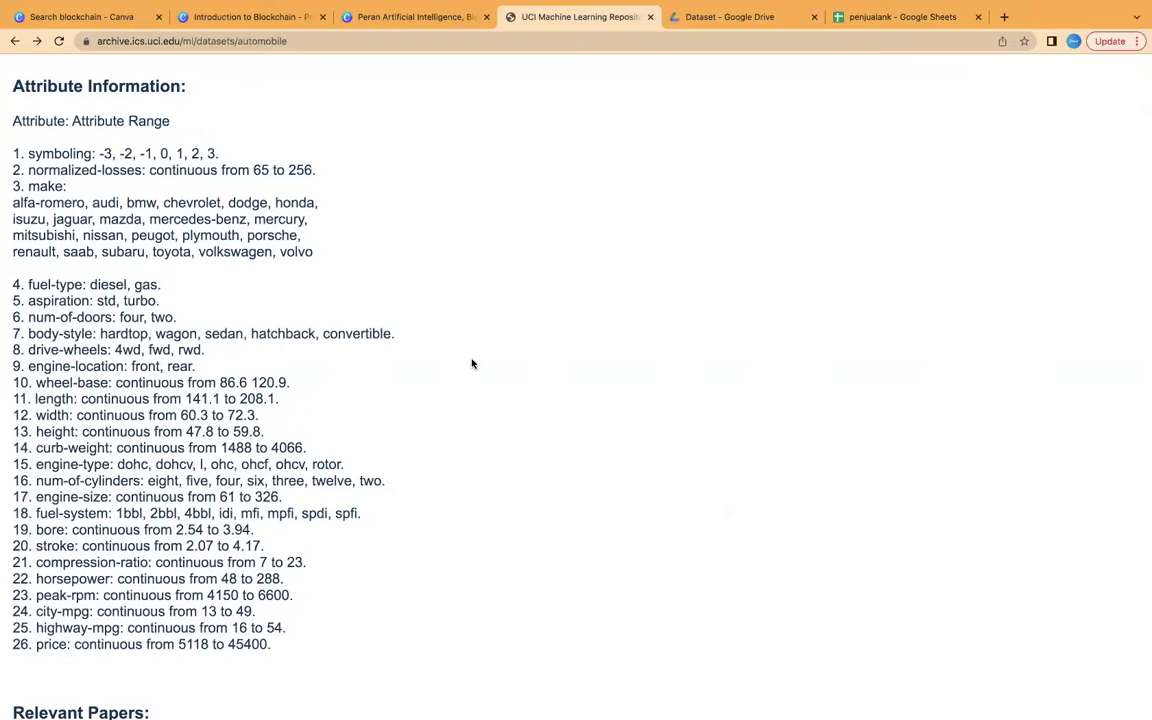
left_click_drag(14, 155, 299, 646)
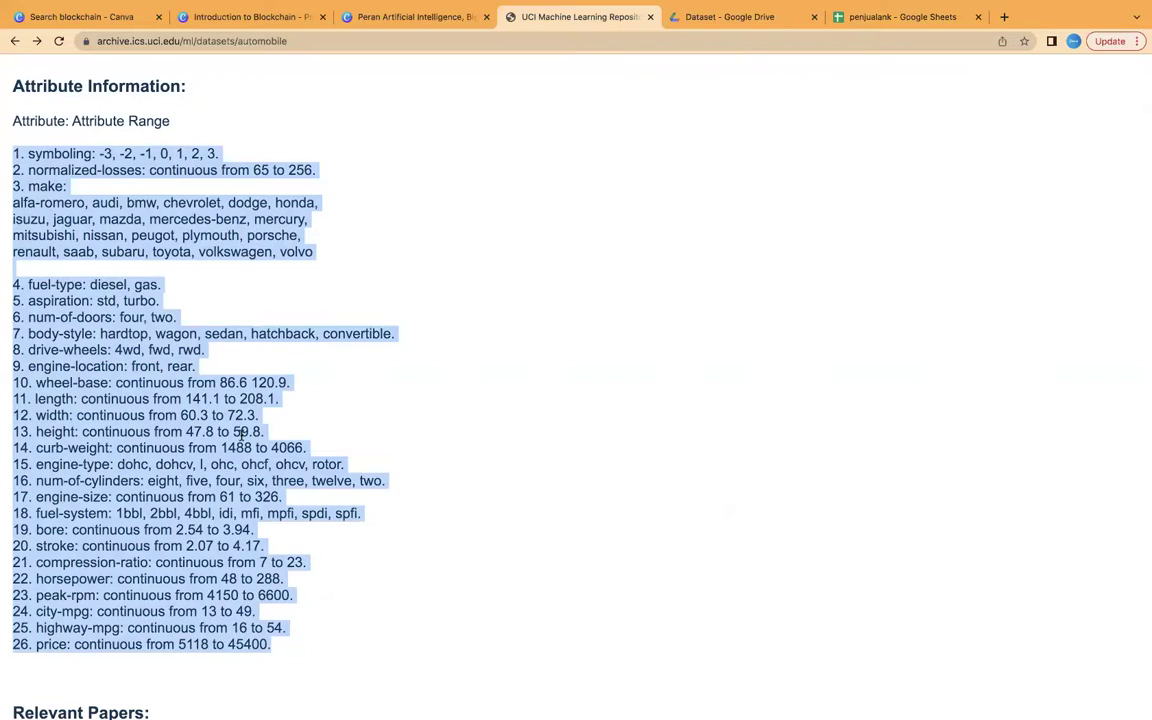
left_click(304, 641)
left_click_drag(299, 645, 4, 647)
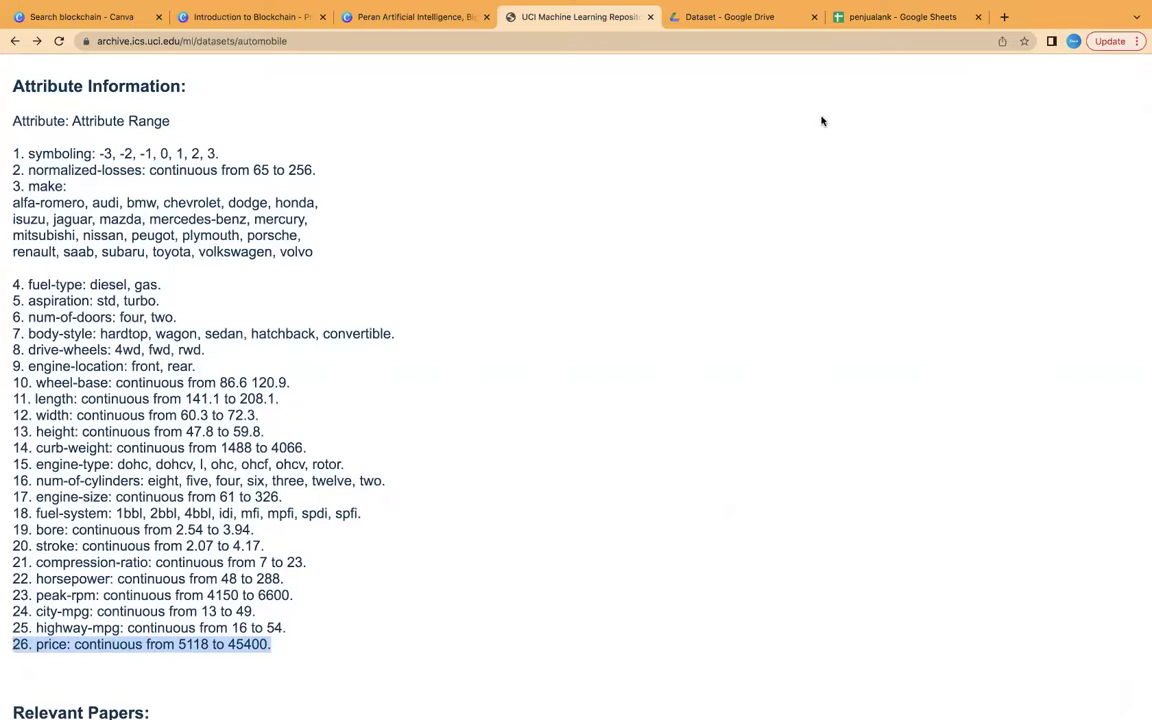
Step: Select columns A to Y of the penjualank sheet as the attributes and inspect the missing price in Z10
left_click(963, 18)
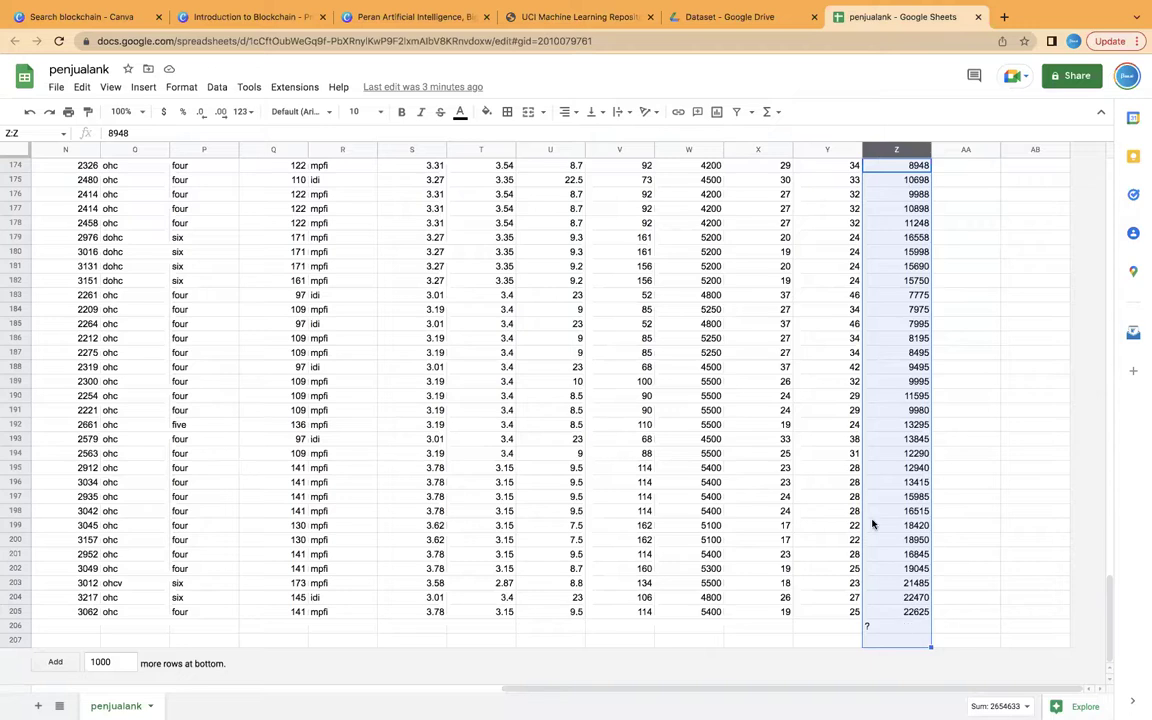
left_click_drag(820, 149, 4, 180)
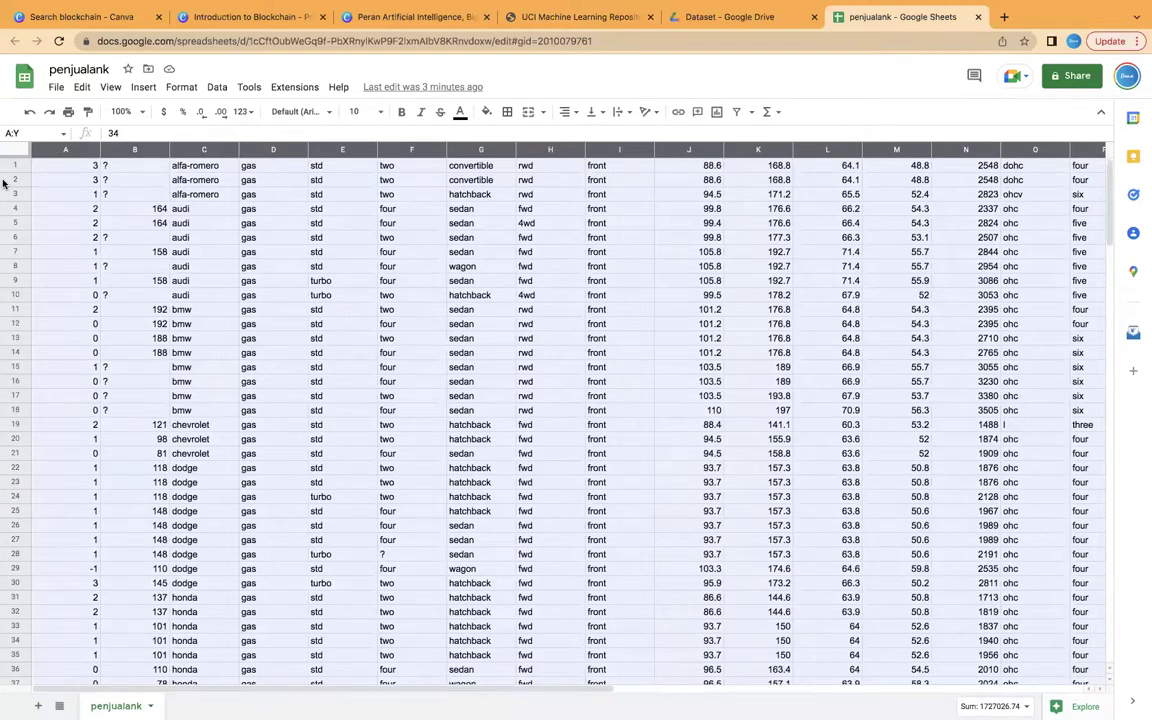
scroll(548, 289, "right", 10)
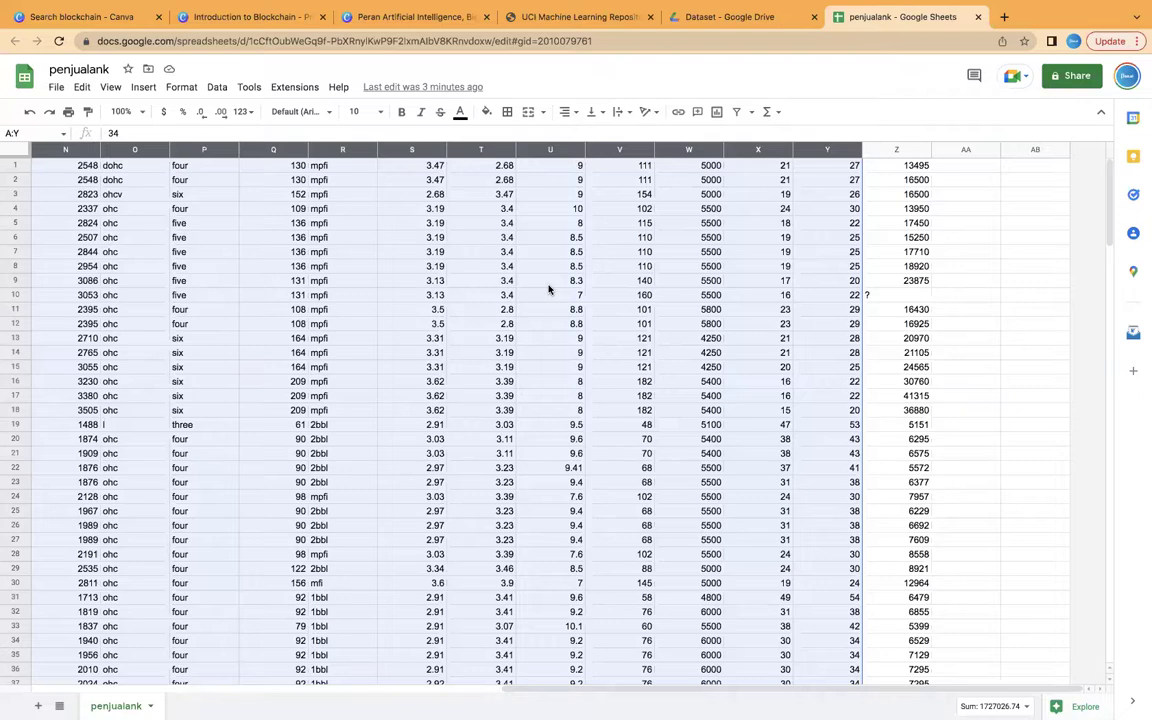
left_click(897, 294)
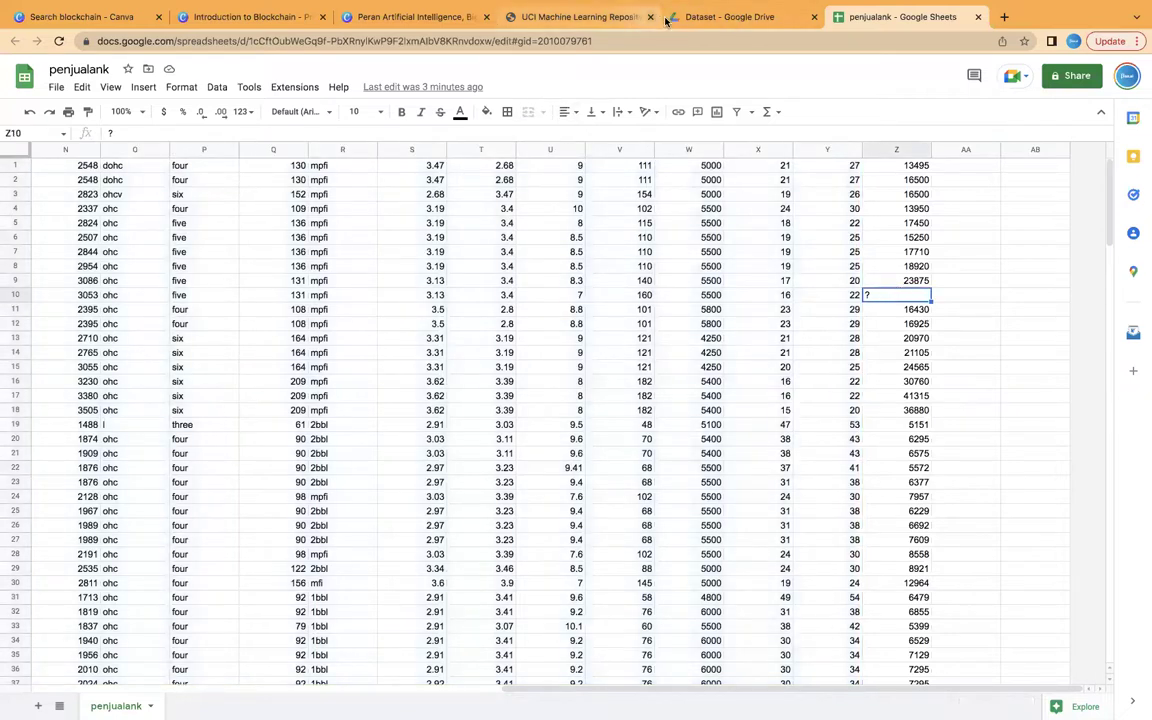
Step: Examine the engine-type, engine-size, bore, highway-mpg and price entries in the UCI attribute list
left_click(579, 17)
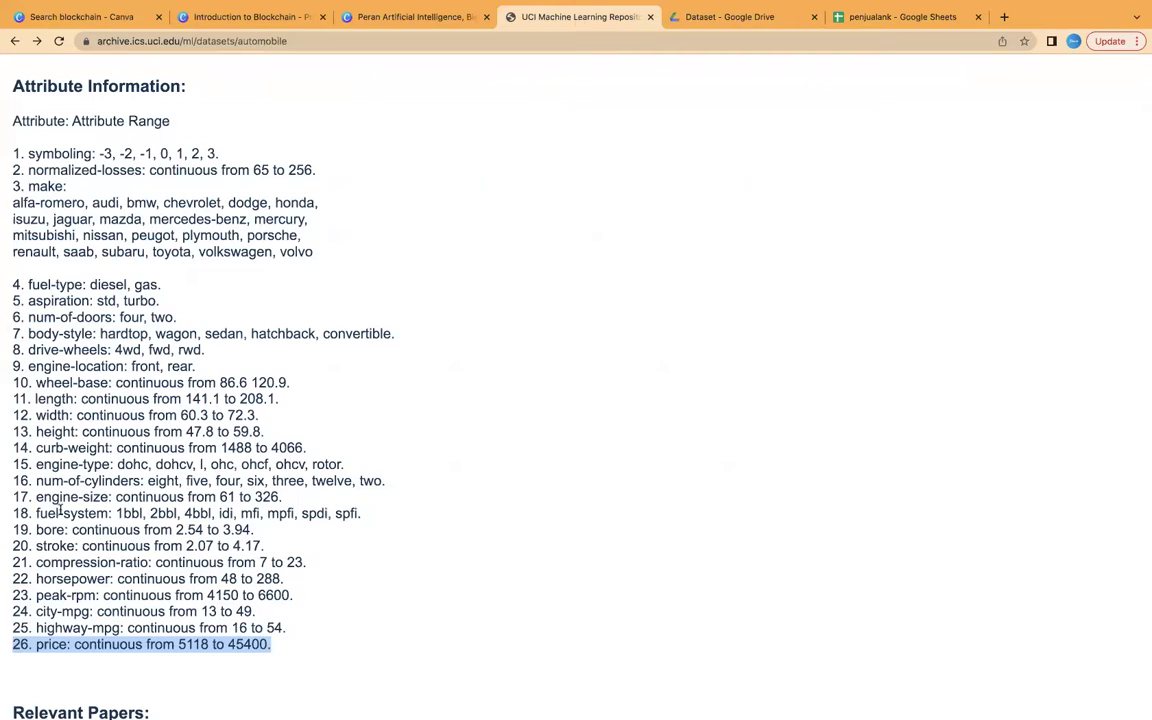
left_click_drag(14, 462, 170, 464)
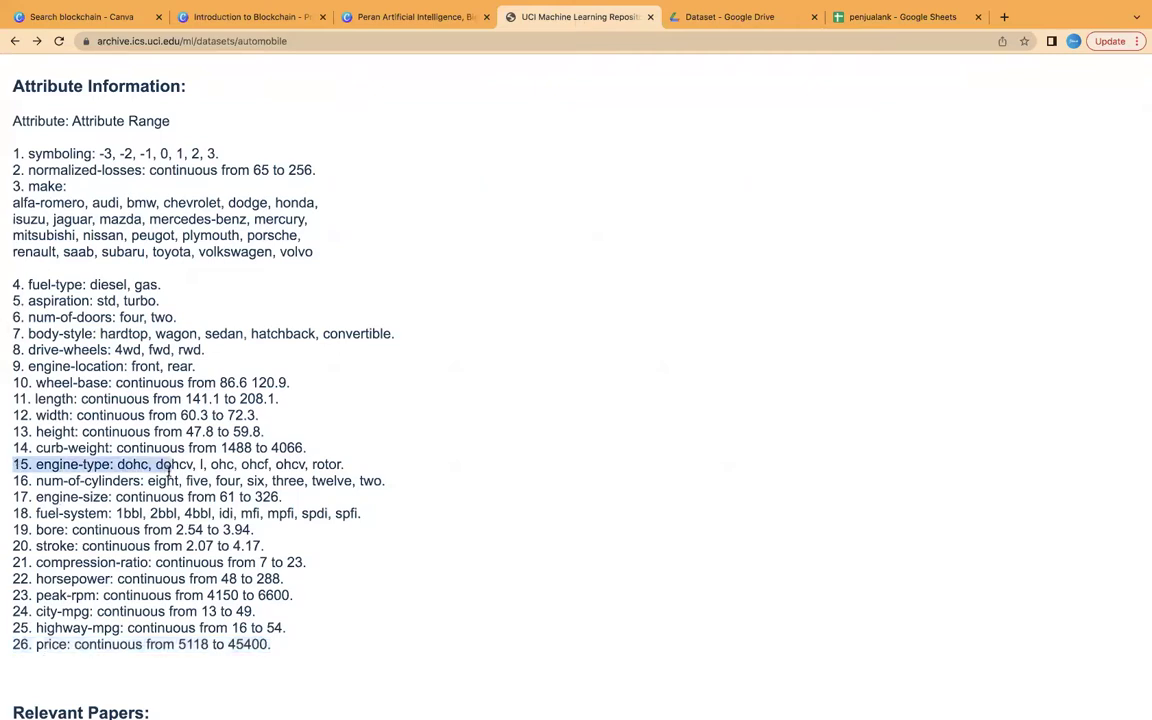
left_click_drag(14, 495, 300, 505)
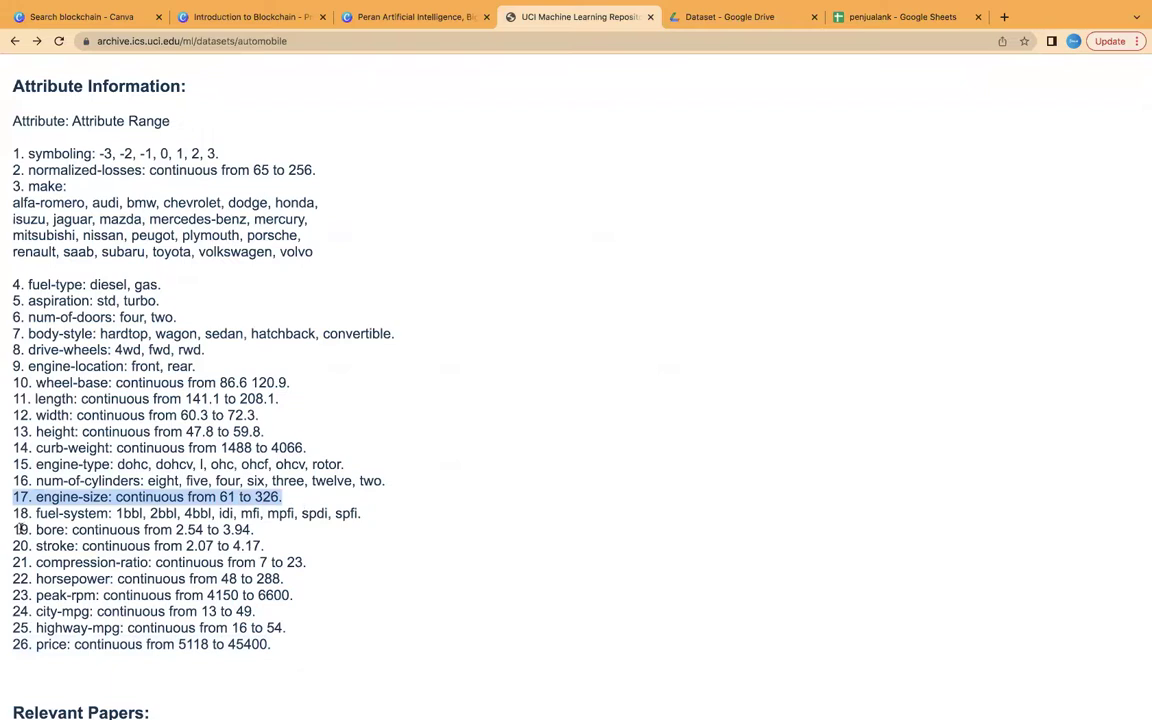
left_click_drag(14, 529, 253, 530)
left_click_drag(14, 627, 265, 644)
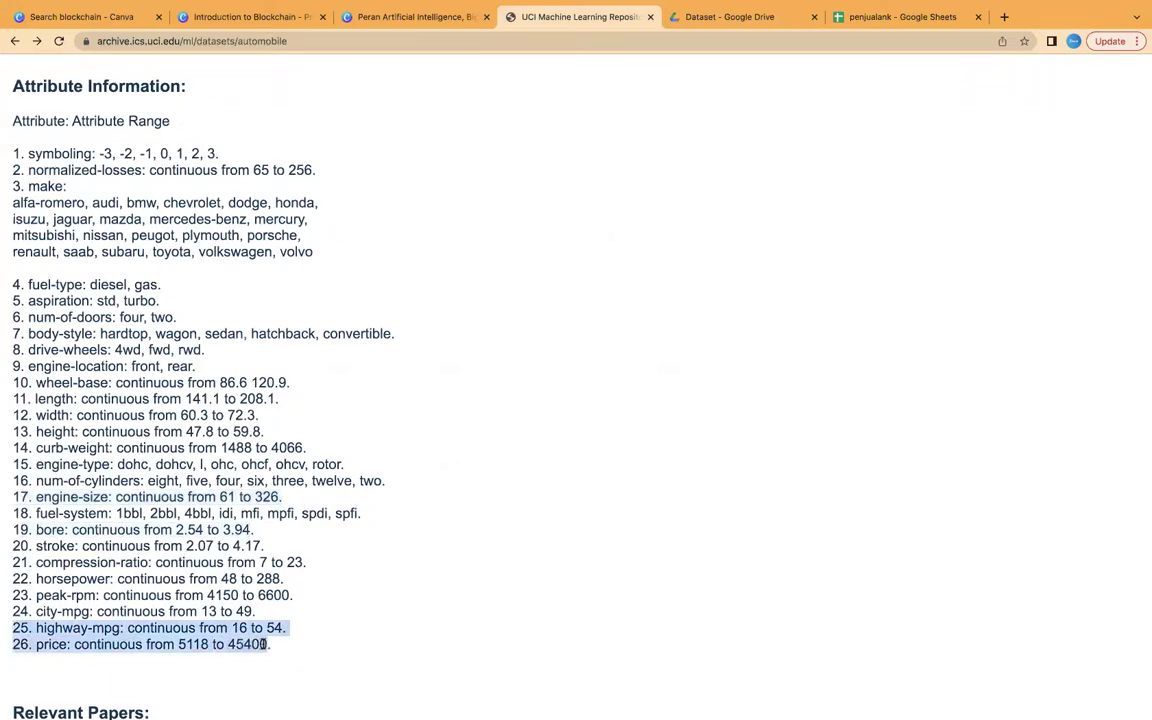
Step: Copy columns Q, S, Y and Z of the penjualank sheet, matching engine-size, bore, highway-mpg and price
left_click(862, 17)
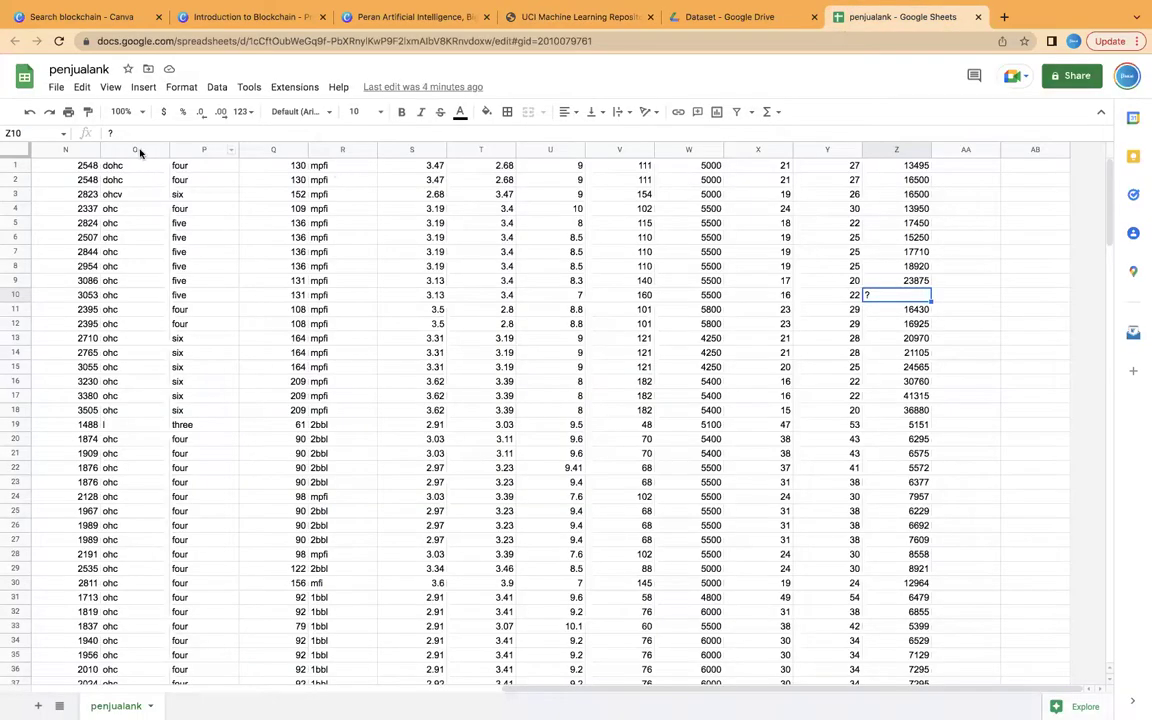
left_click(272, 150)
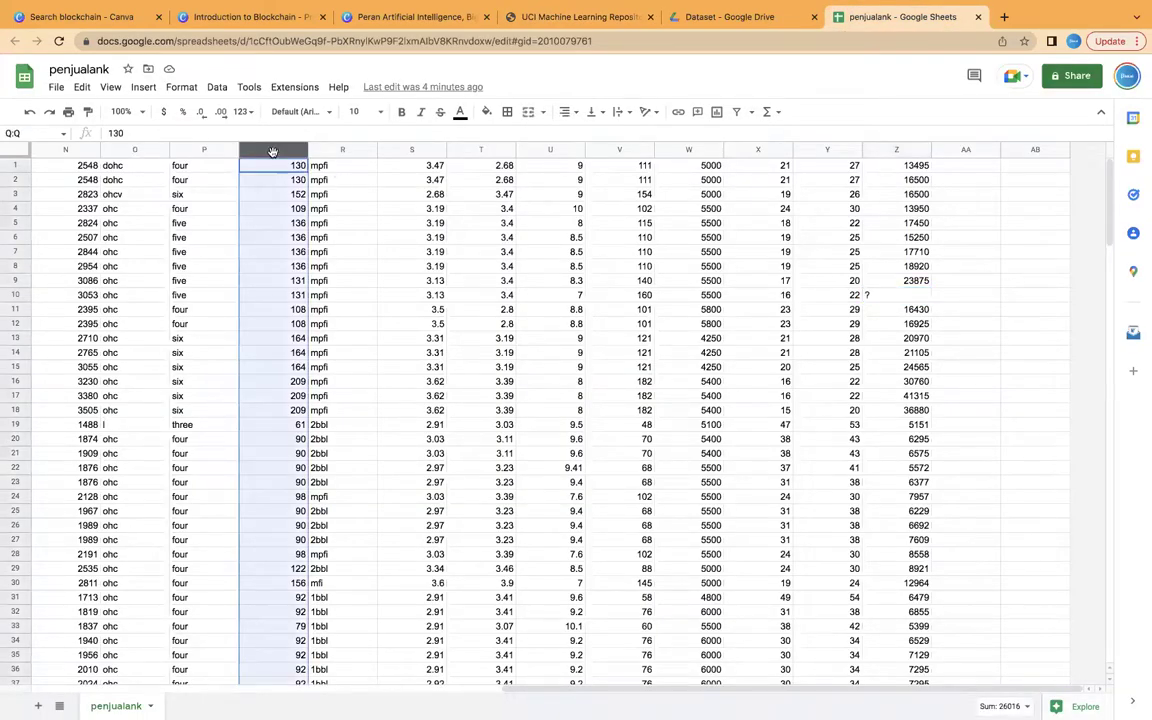
left_click(410, 151, "super")
left_click(823, 150, "super")
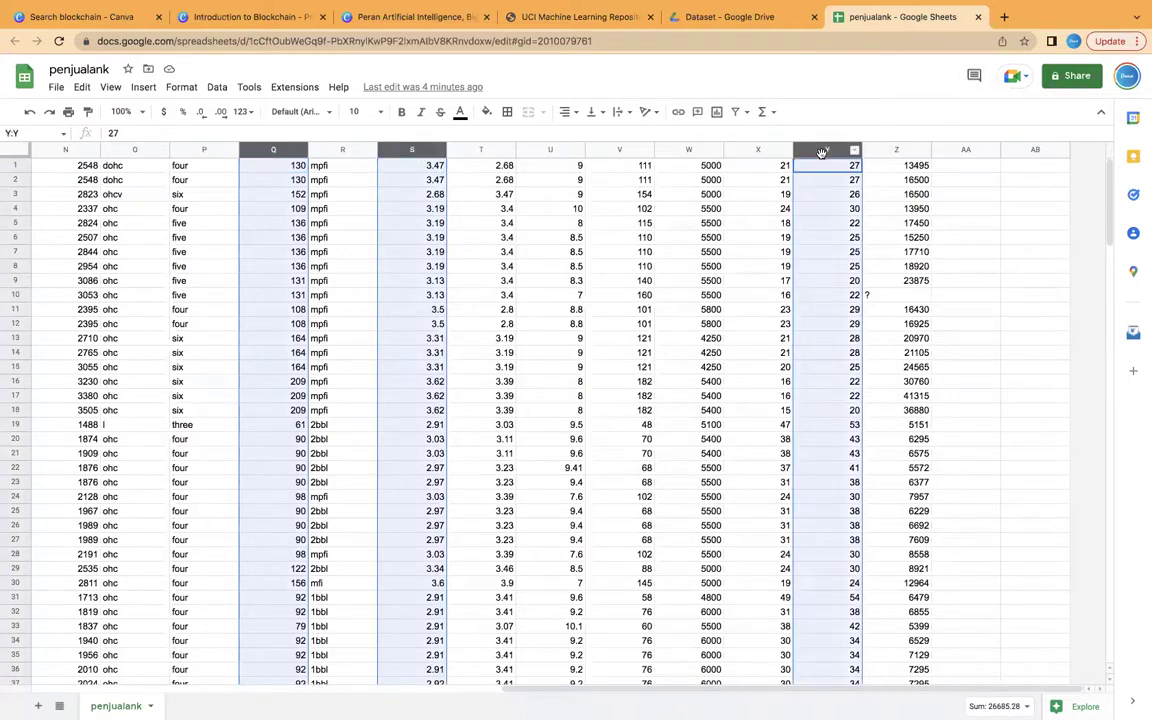
left_click(895, 150, "super")
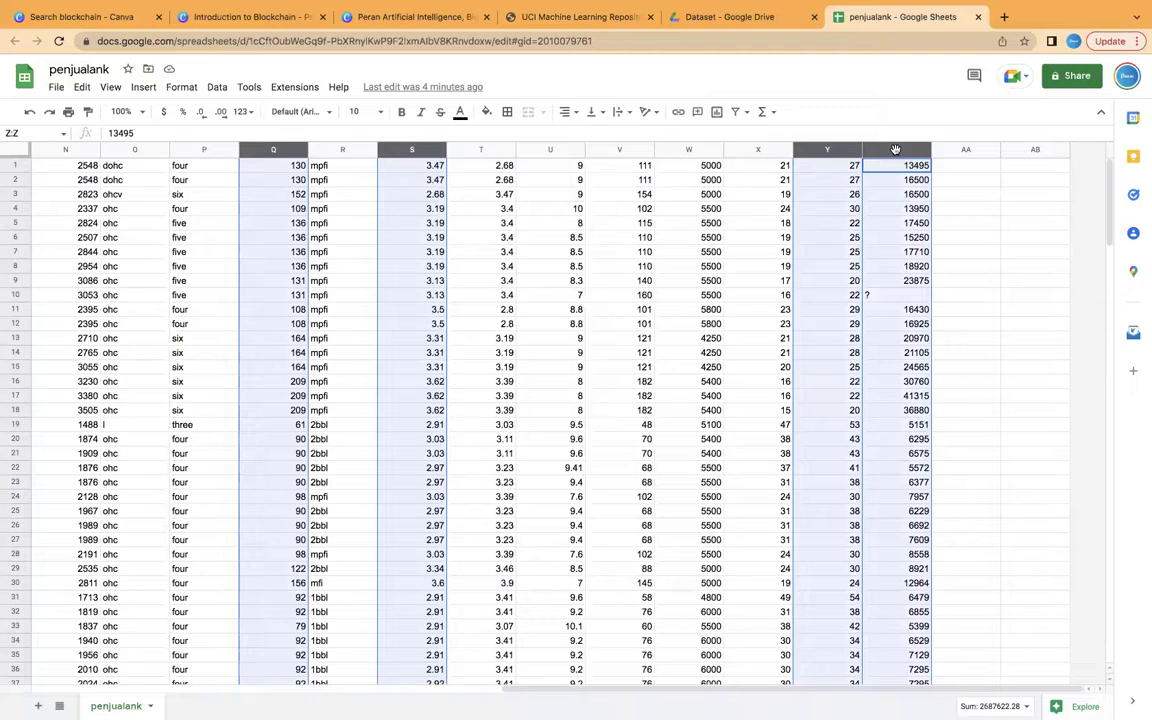
key("super+c")
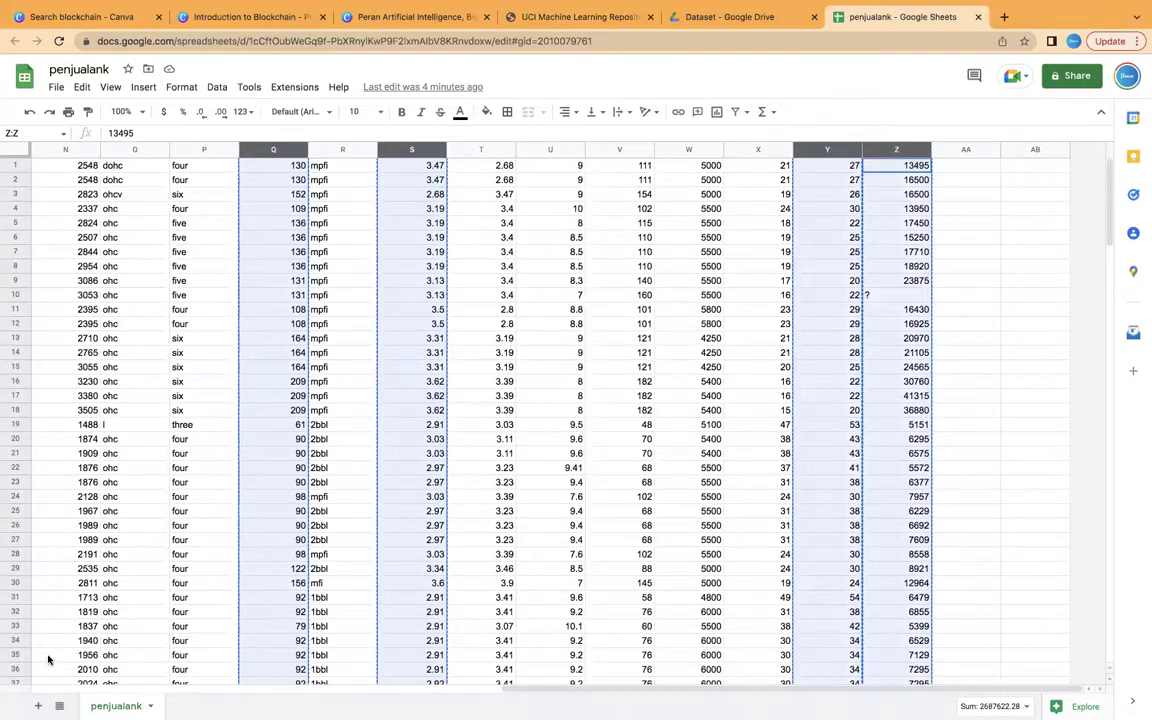
Step: Add a new sheet and paste the copied engine-size, bore, highway-mpg and price columns starting at A1
left_click(38, 706)
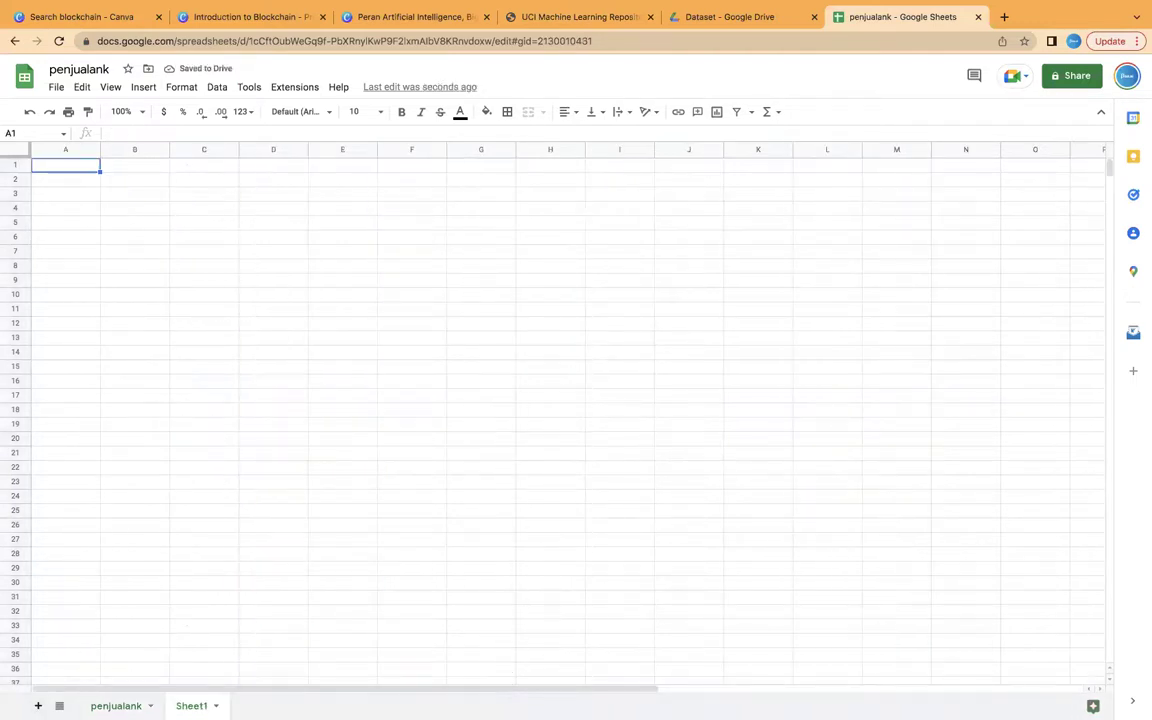
key("super+v")
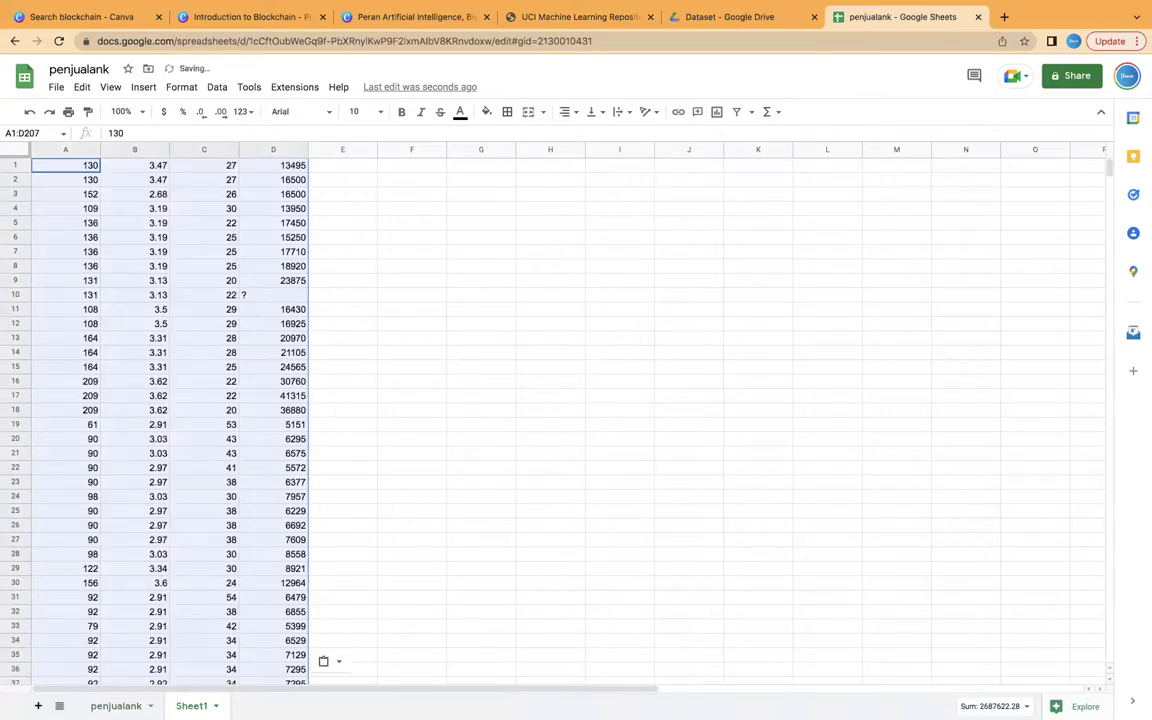
left_click(429, 355)
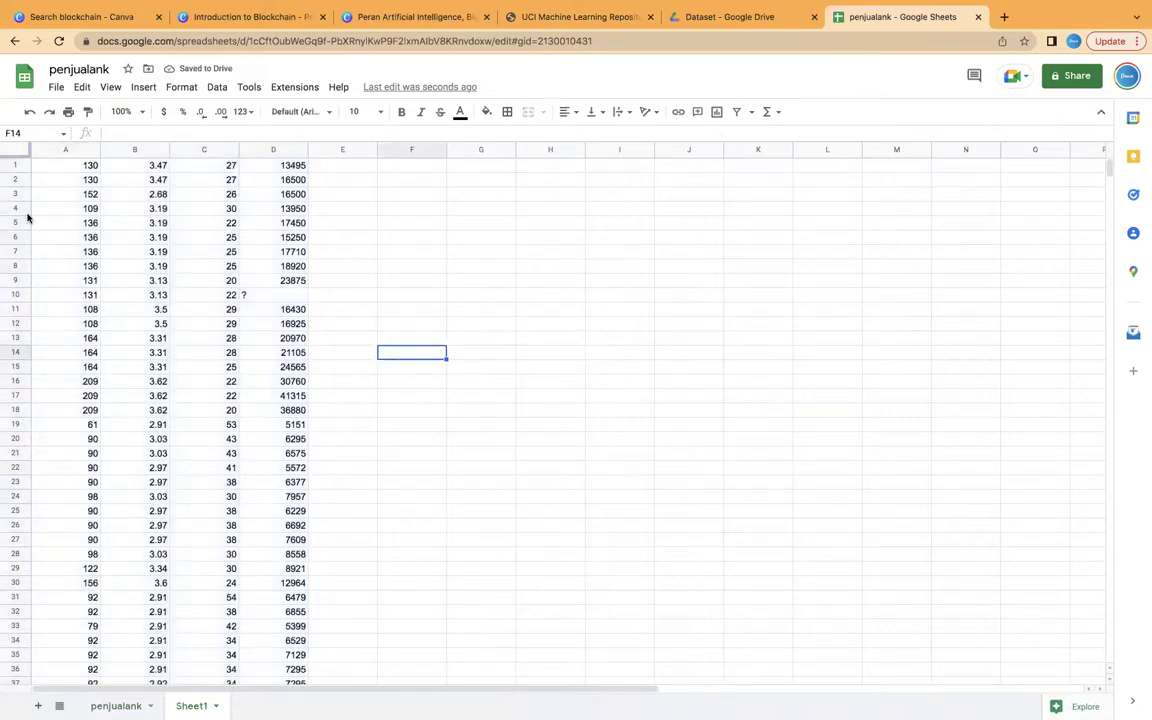
Step: Insert a row above the pasted data and enter the headings ENGINE SIZE in A1 and BORE in B1
left_click(9, 166)
right_click(9, 166)
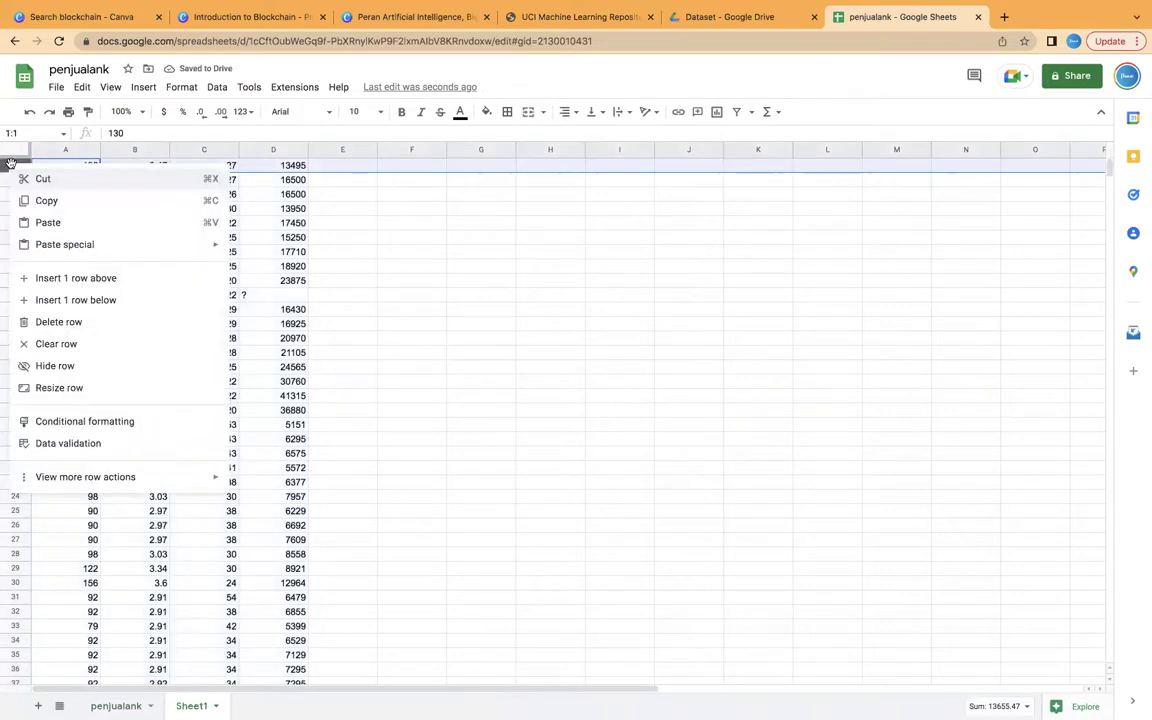
left_click(107, 284)
left_click(53, 166)
type("ENGINE SIZE")
key("Tab")
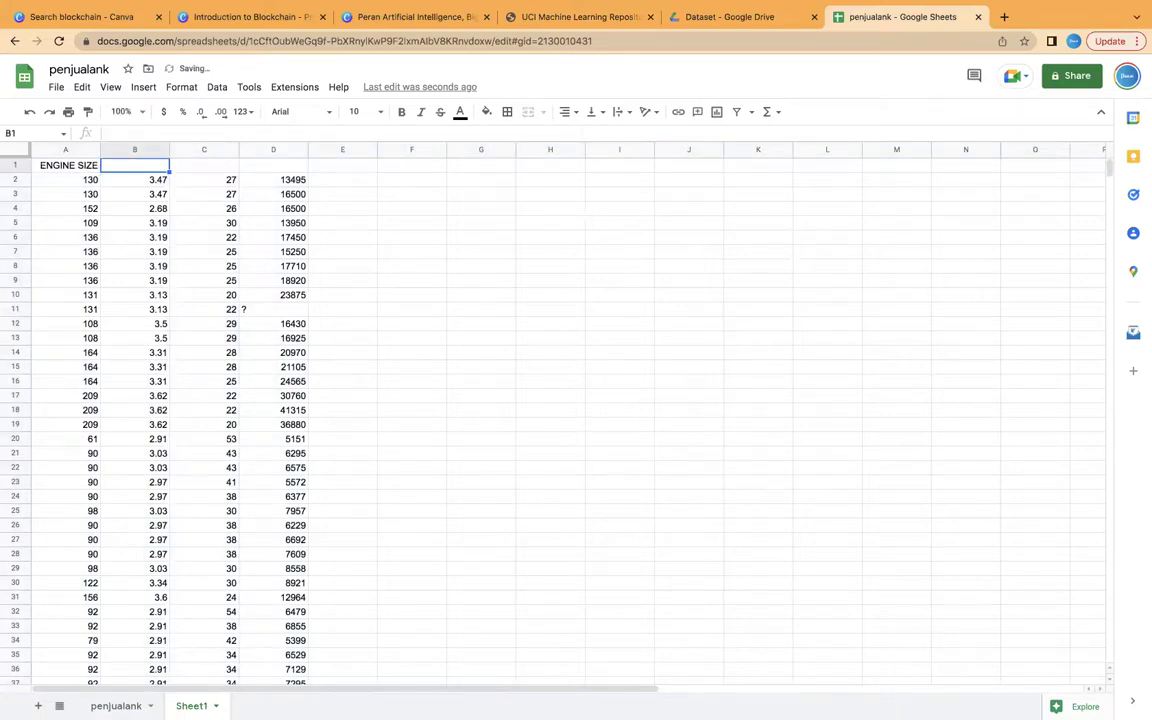
type("BORE")
key("Tab")
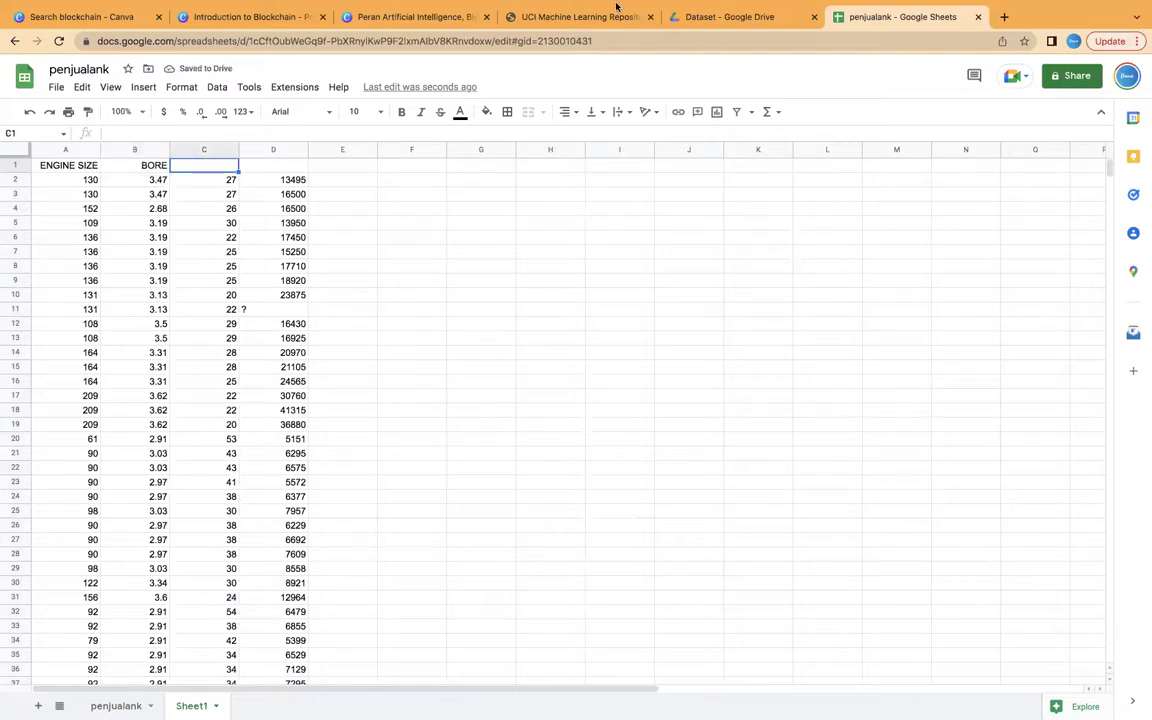
Step: Check the UCI attribute list for the remaining names and enter HIGHWAY_MPG in C1 and PRICE in D1
left_click(555, 16)
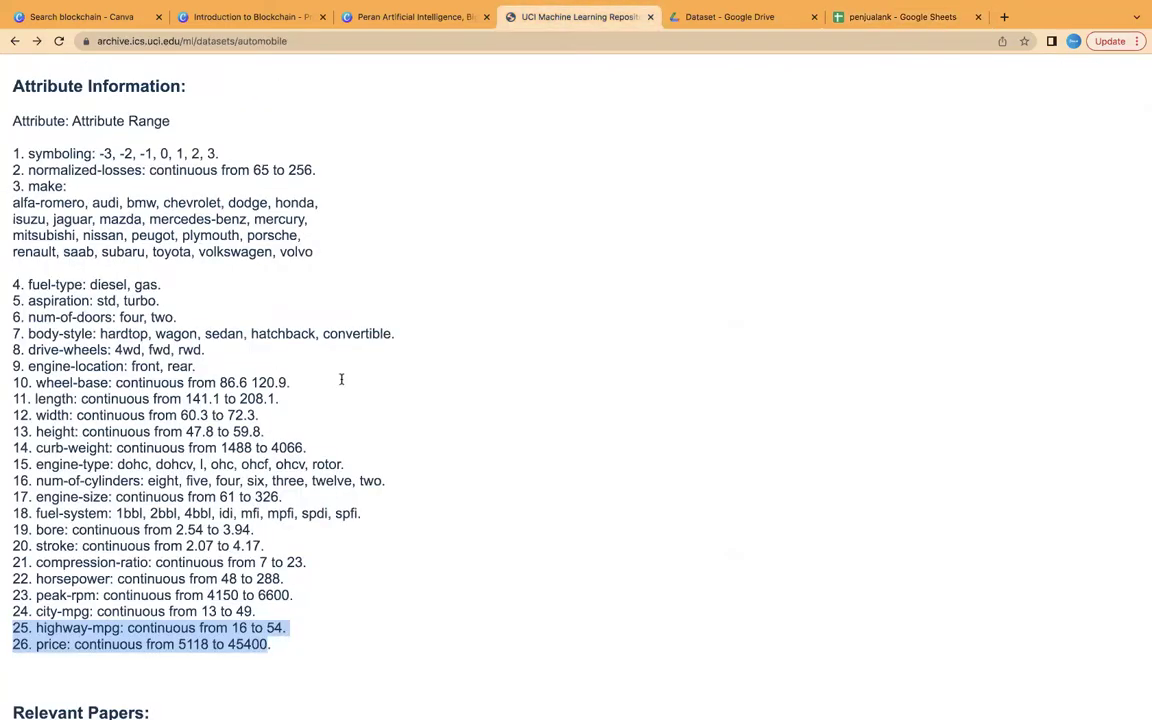
key("ctrl+Tab")
key("ctrl+Tab")
type("HIGH")
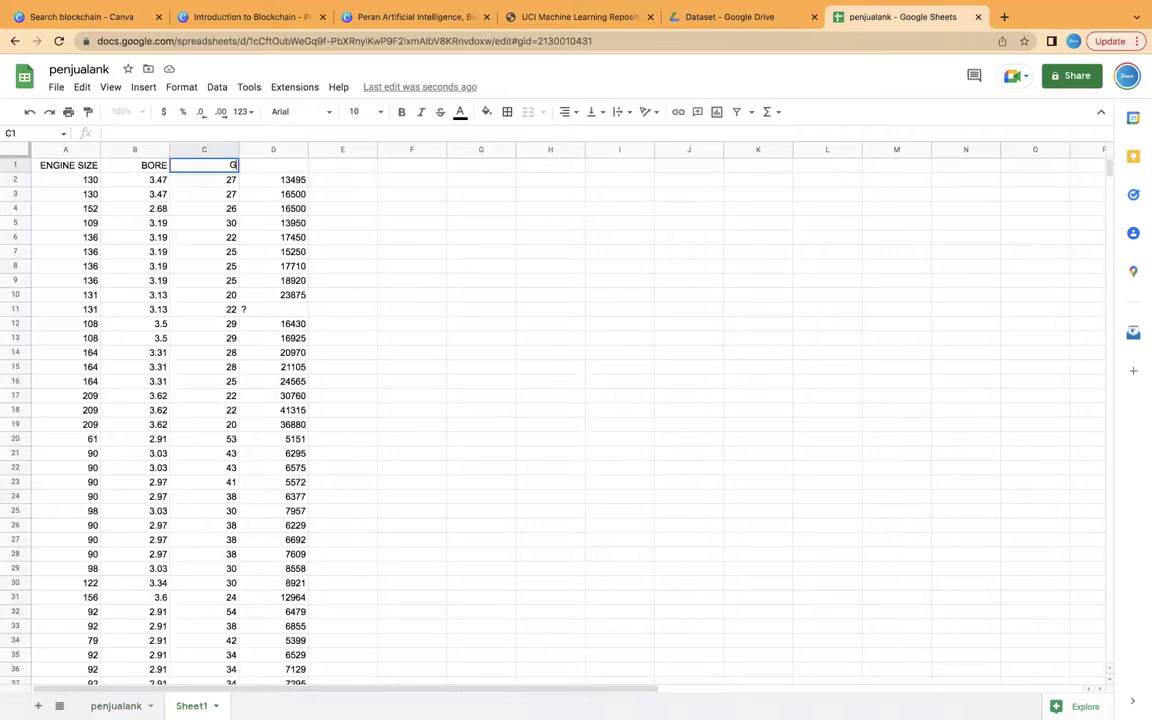
type("WAY_MPG")
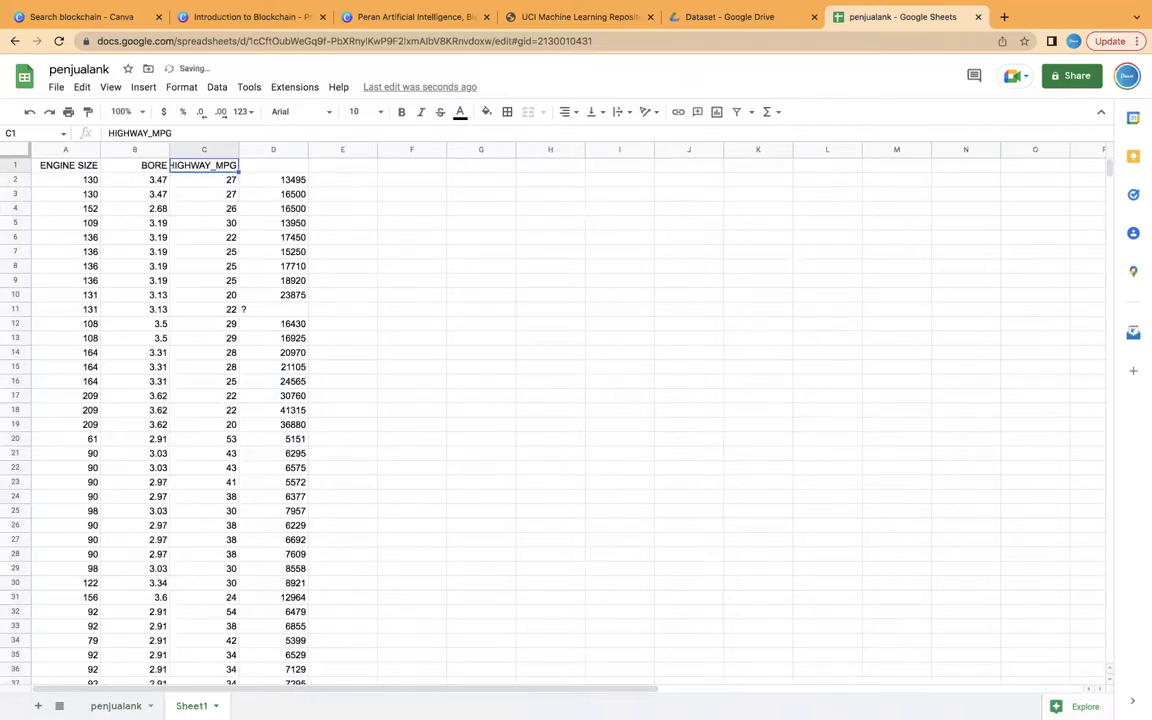
key("Tab")
type("PRICE")
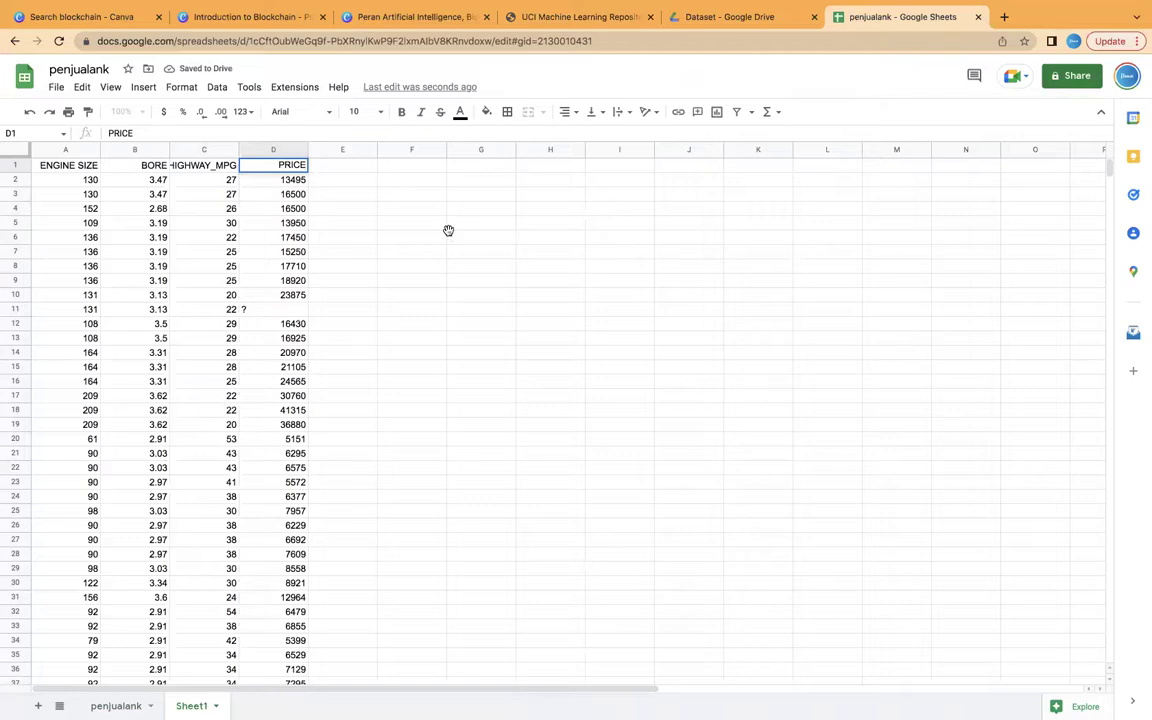
left_click(450, 235)
Step: Widen columns B and C so the HIGHWAY_MPG heading fits, and make header row 1 bold
mouse_move(170, 149)
left_mouse_down()
mouse_move(208, 149)
mouse_move(175, 149)
left_mouse_up()
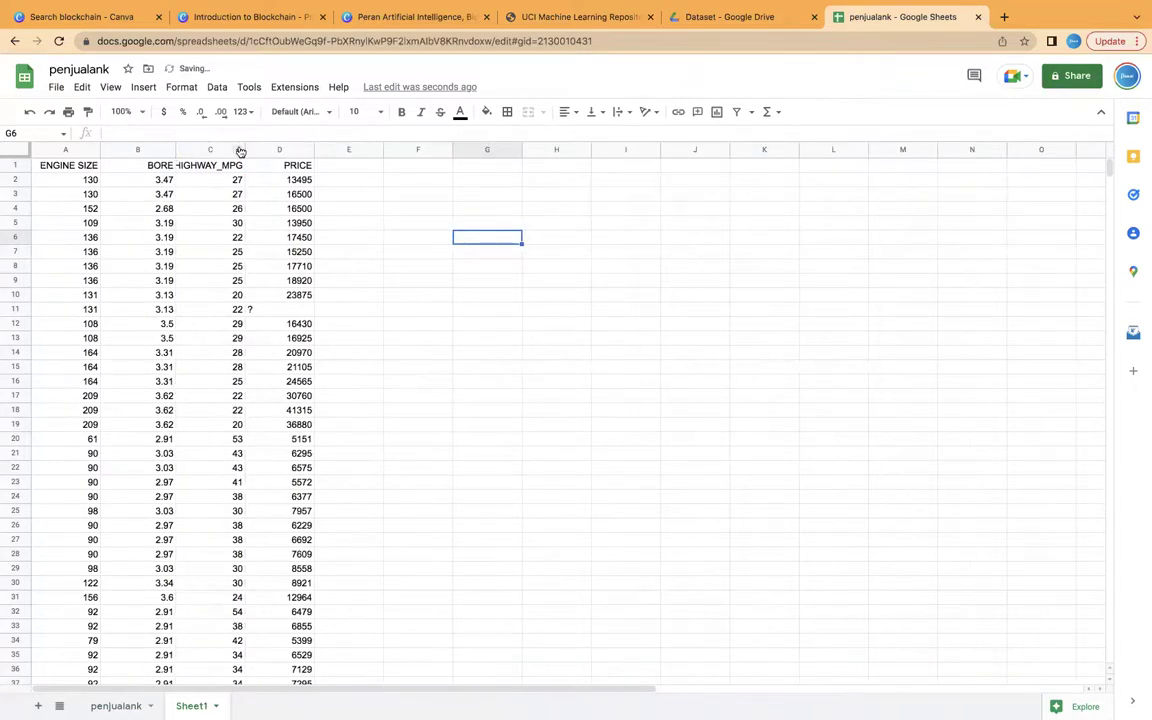
left_click_drag(245, 149, 265, 149)
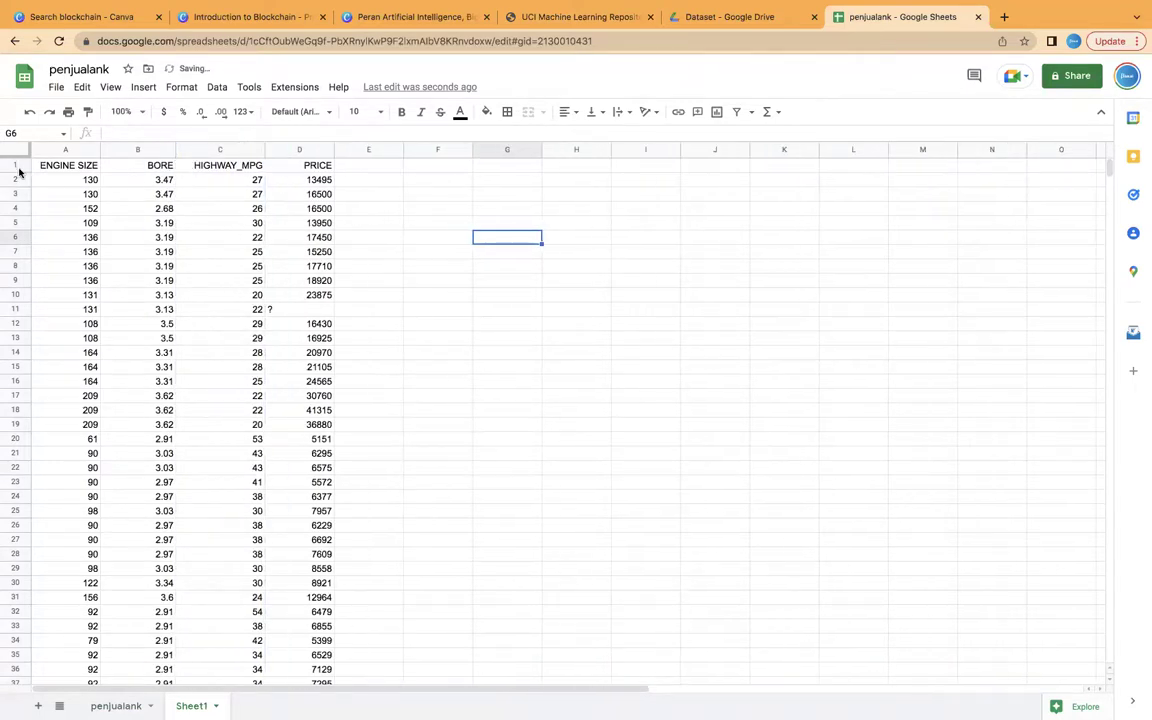
left_click(17, 165)
key("ctrl+b")
left_click(504, 252)
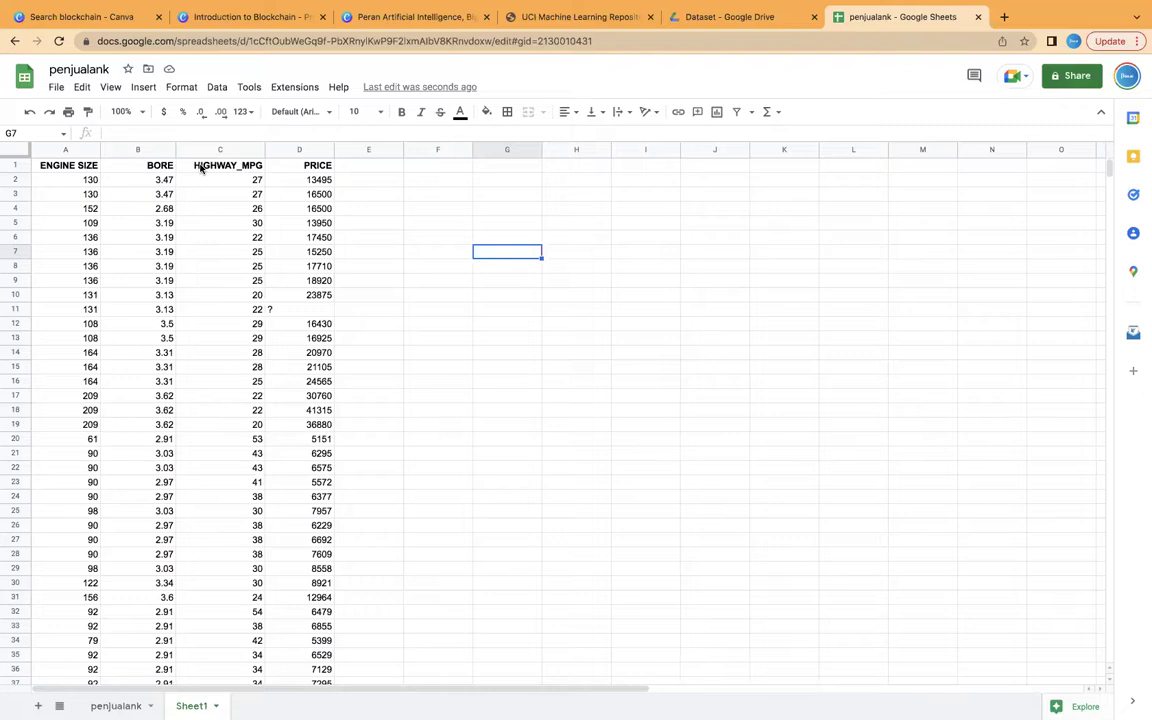
left_click(214, 147)
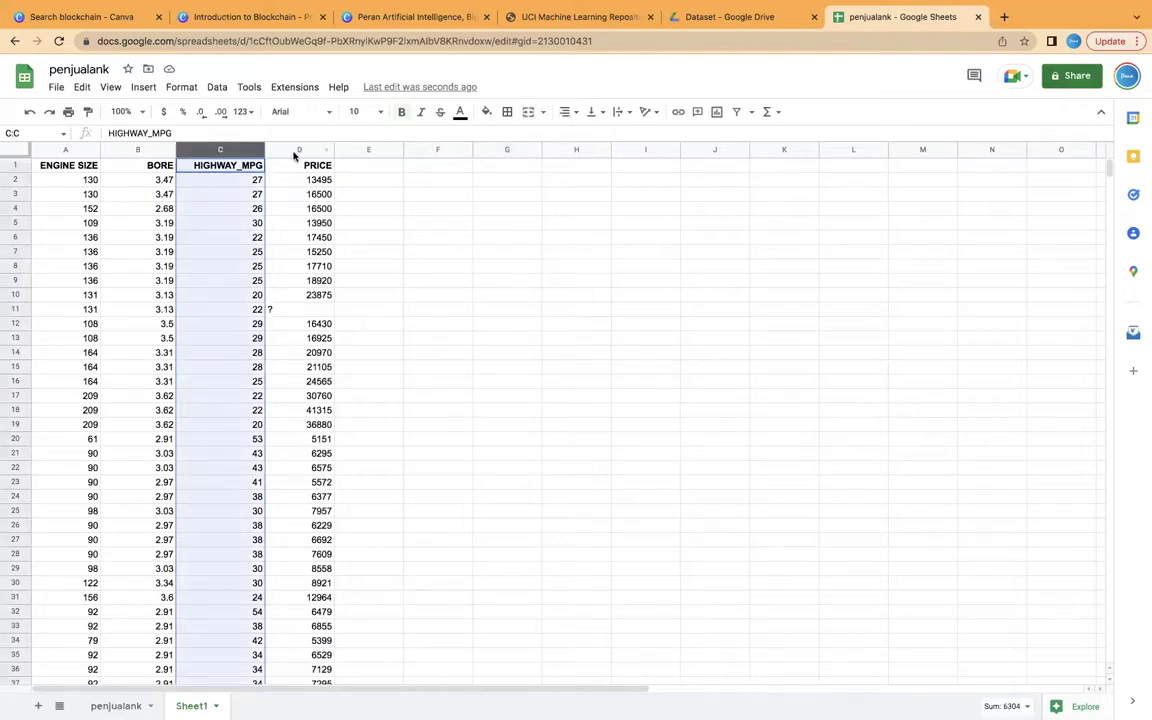
left_click(55, 150)
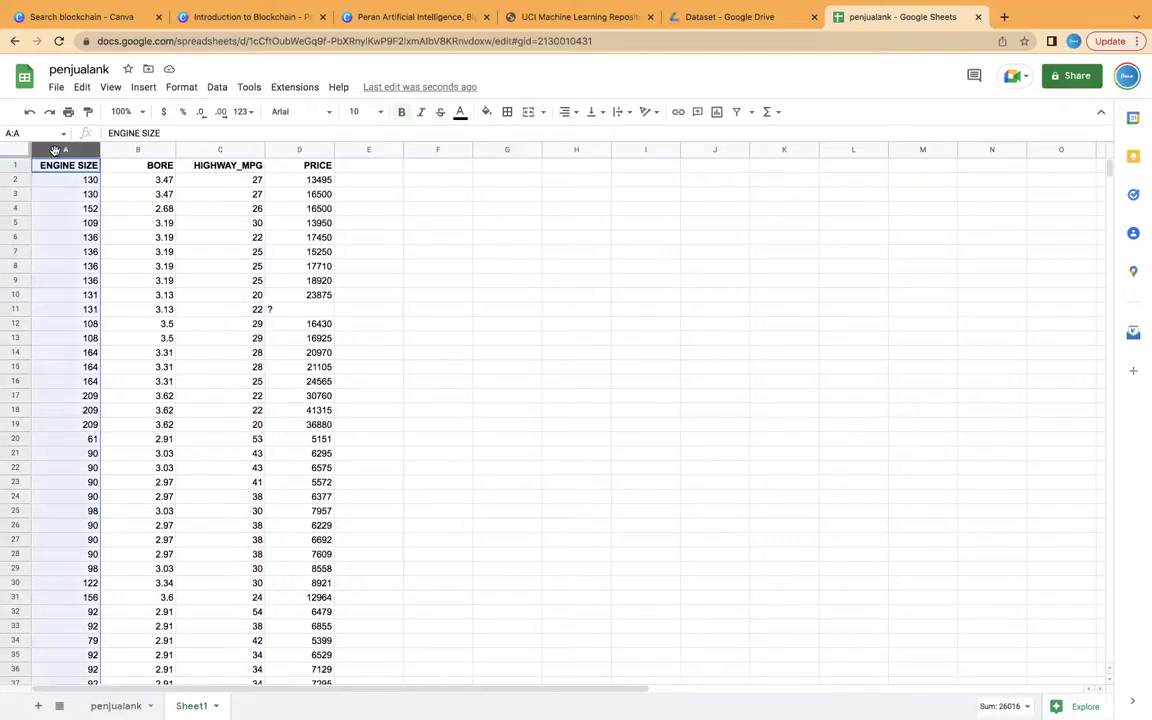
left_click(297, 148, "super")
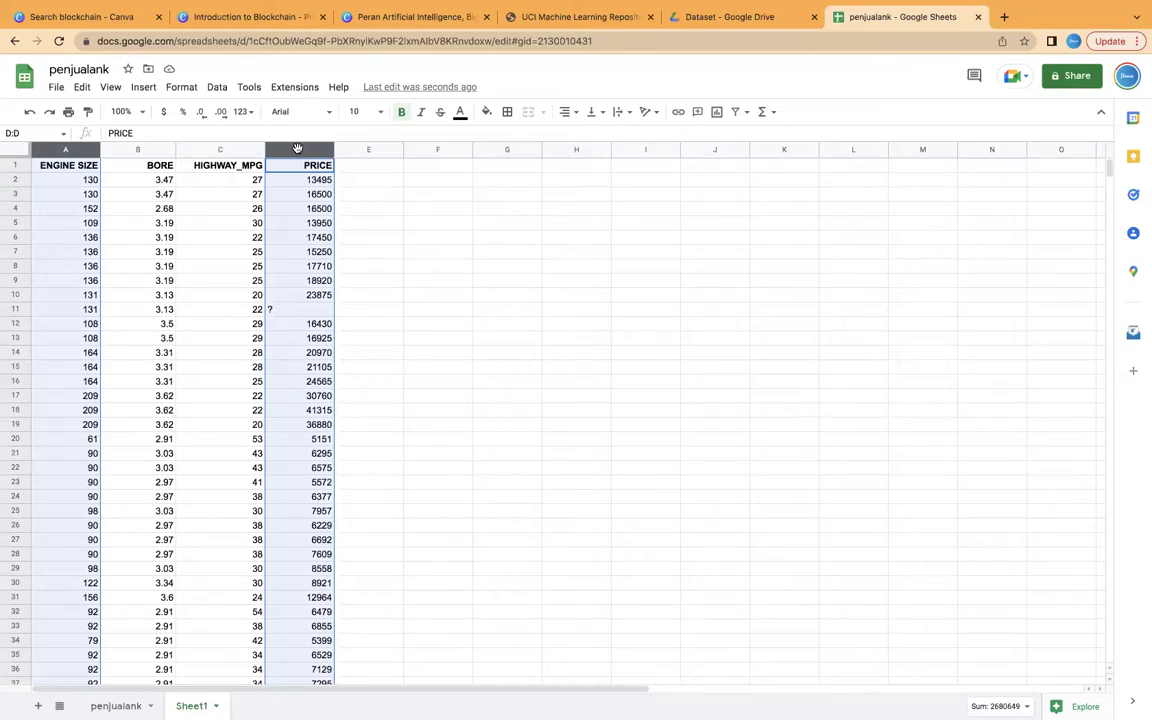
left_click(144, 89)
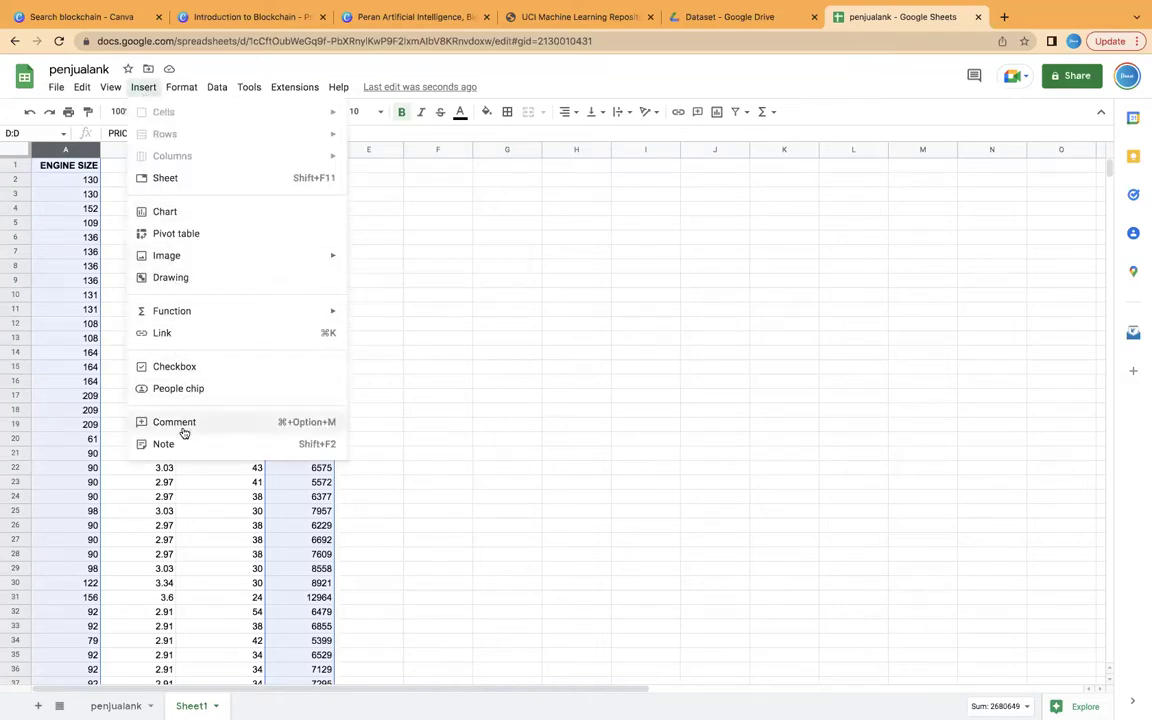
left_click(485, 223)
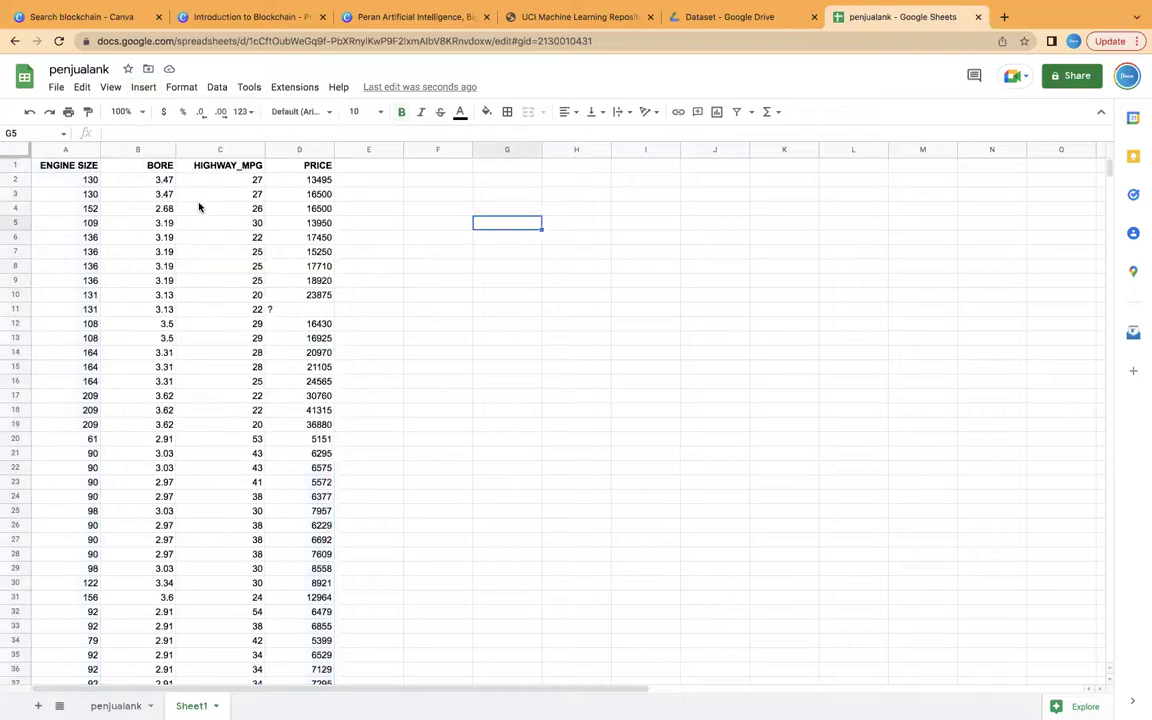
Step: Insert a scatter chart of PRICE against ENGINE SIZE from columns A and D and place it beside the top rows of data
left_click(55, 149)
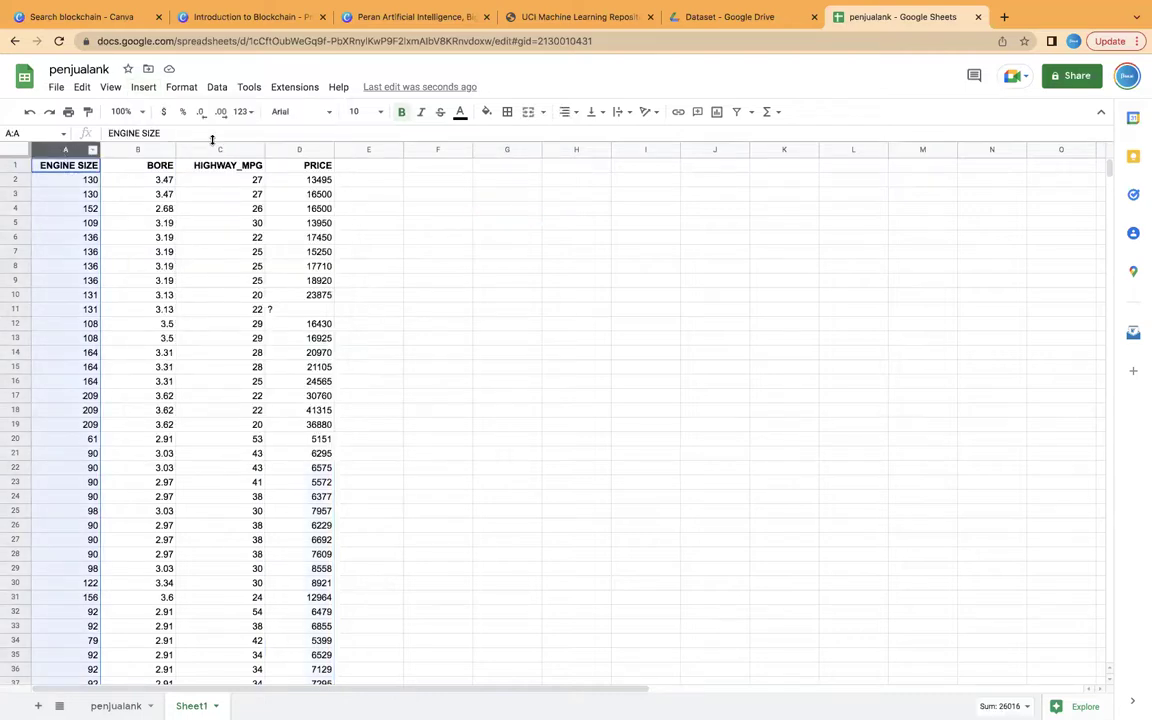
left_click(300, 150, "super")
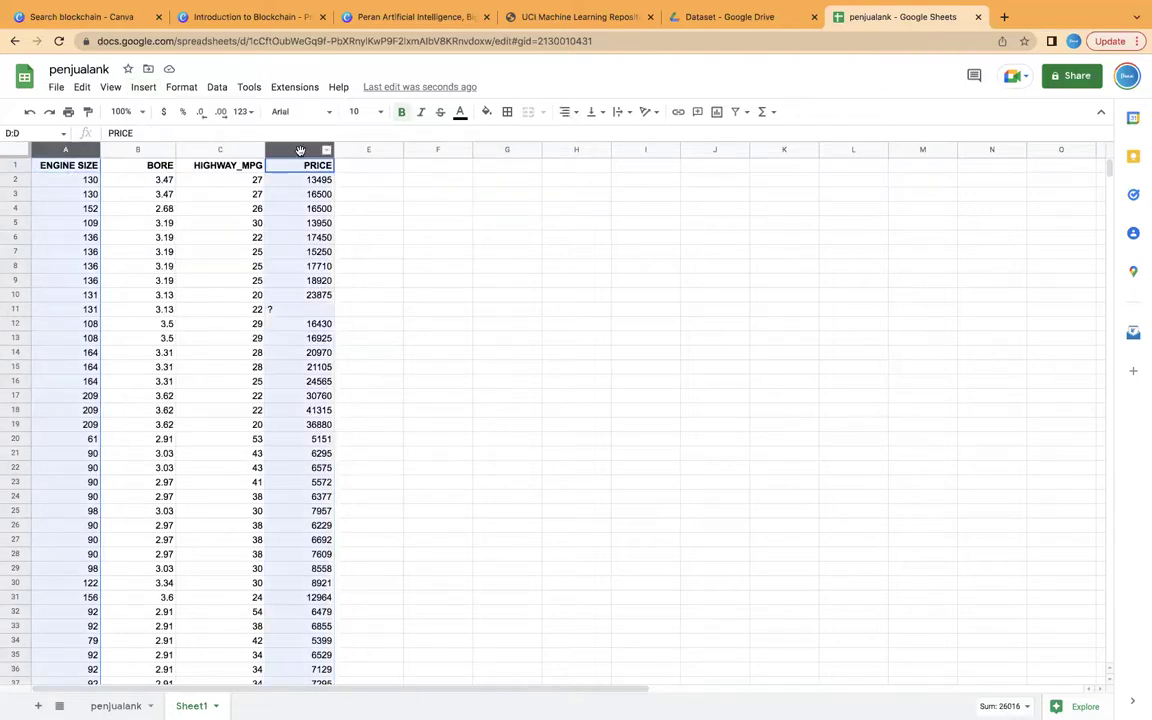
left_click(144, 87)
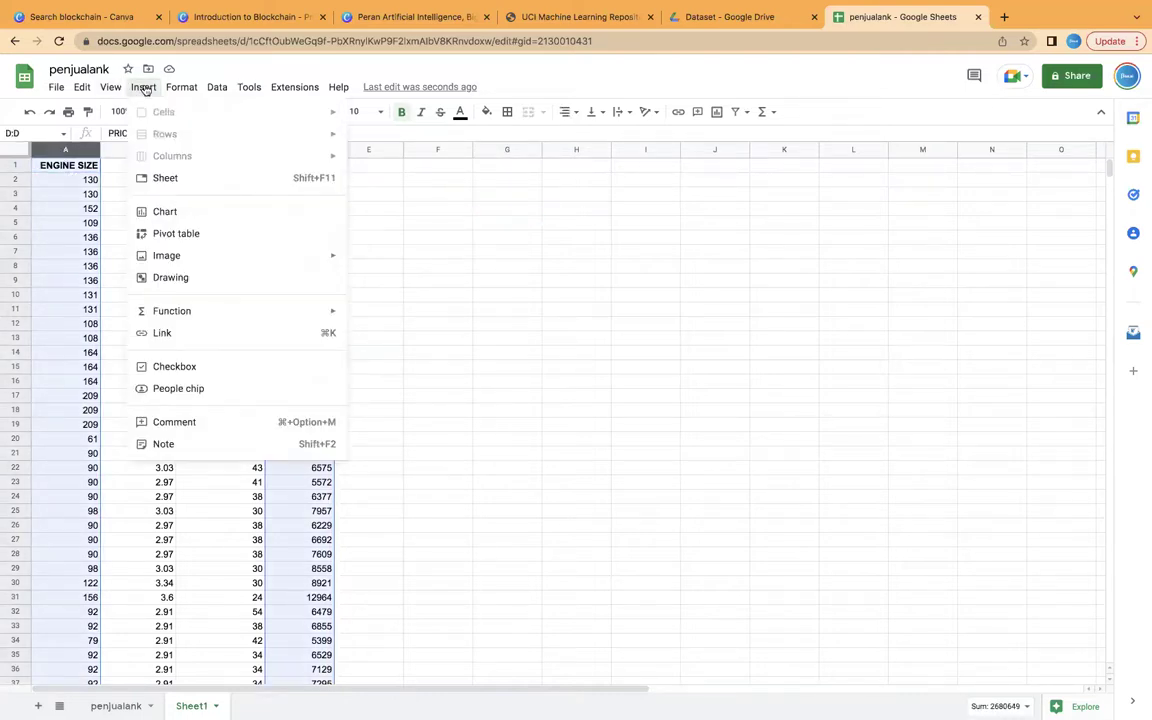
left_click(205, 213)
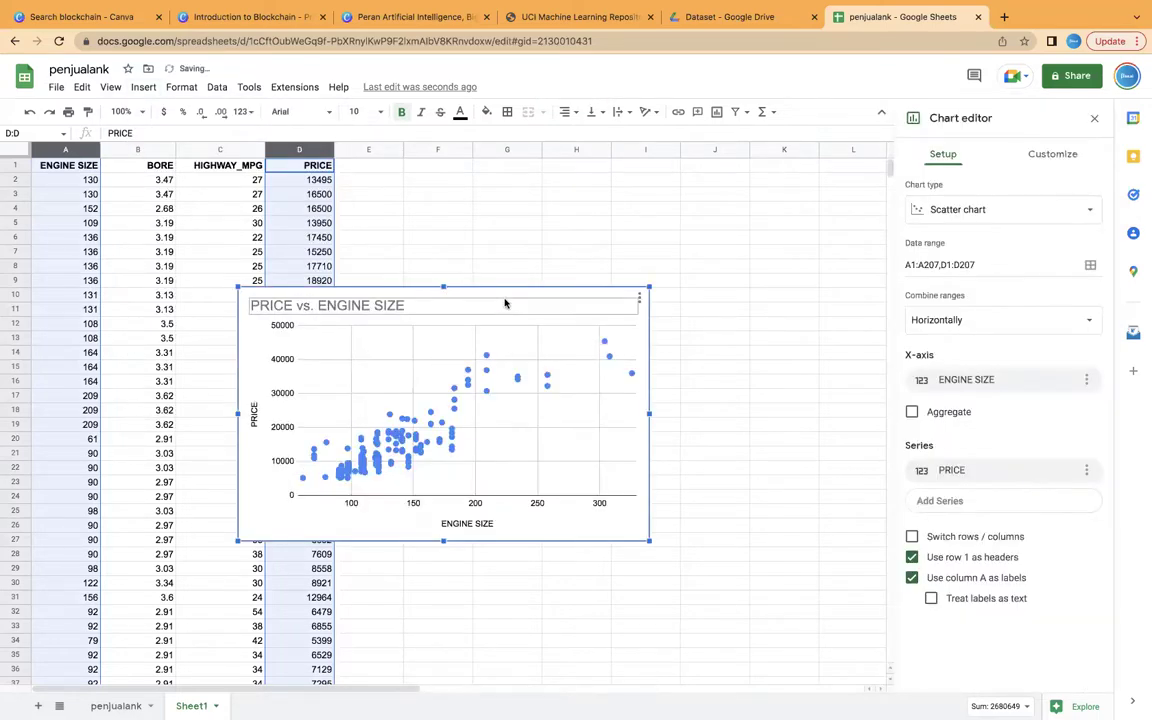
left_click_drag(494, 298, 665, 165)
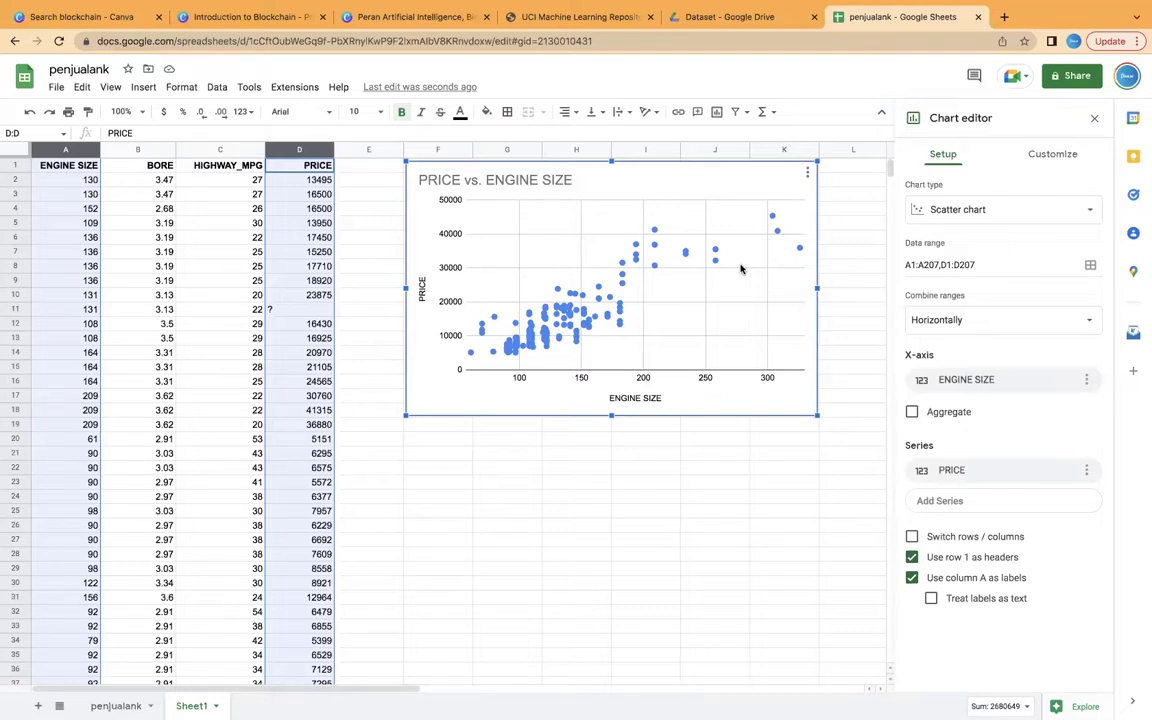
left_click(579, 468)
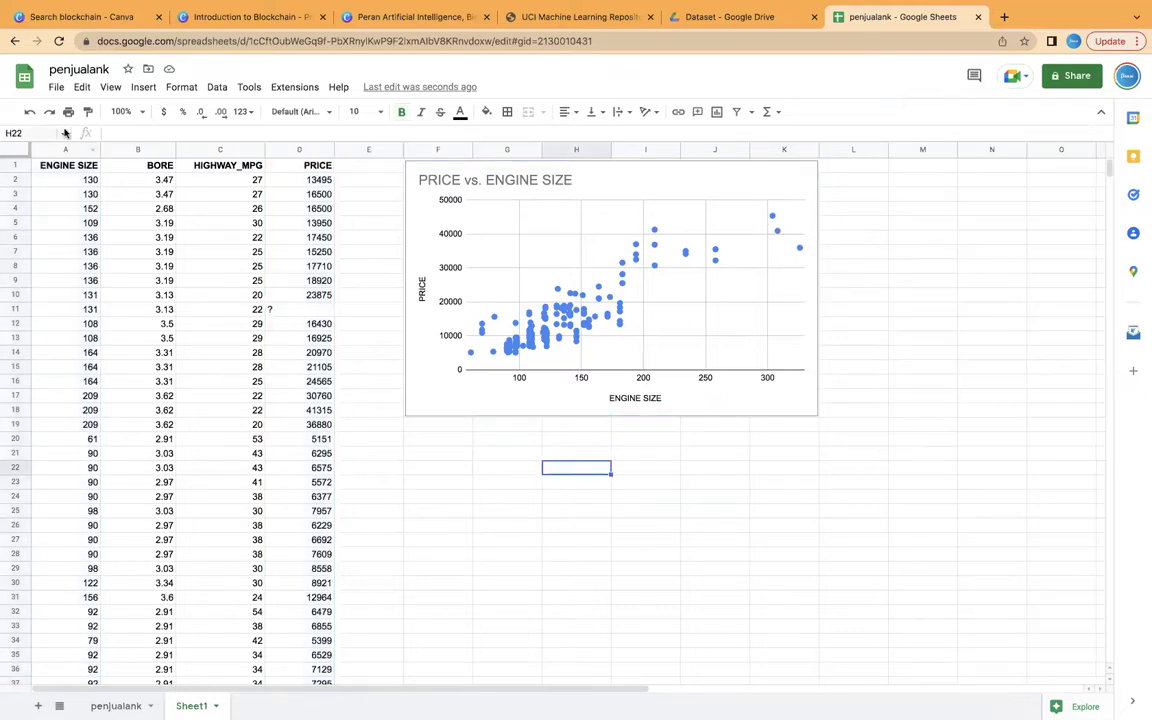
Step: Insert a scatter chart of PRICE against HIGHWAY_MPG from columns C and D and place it below the engine size chart
left_click(141, 151)
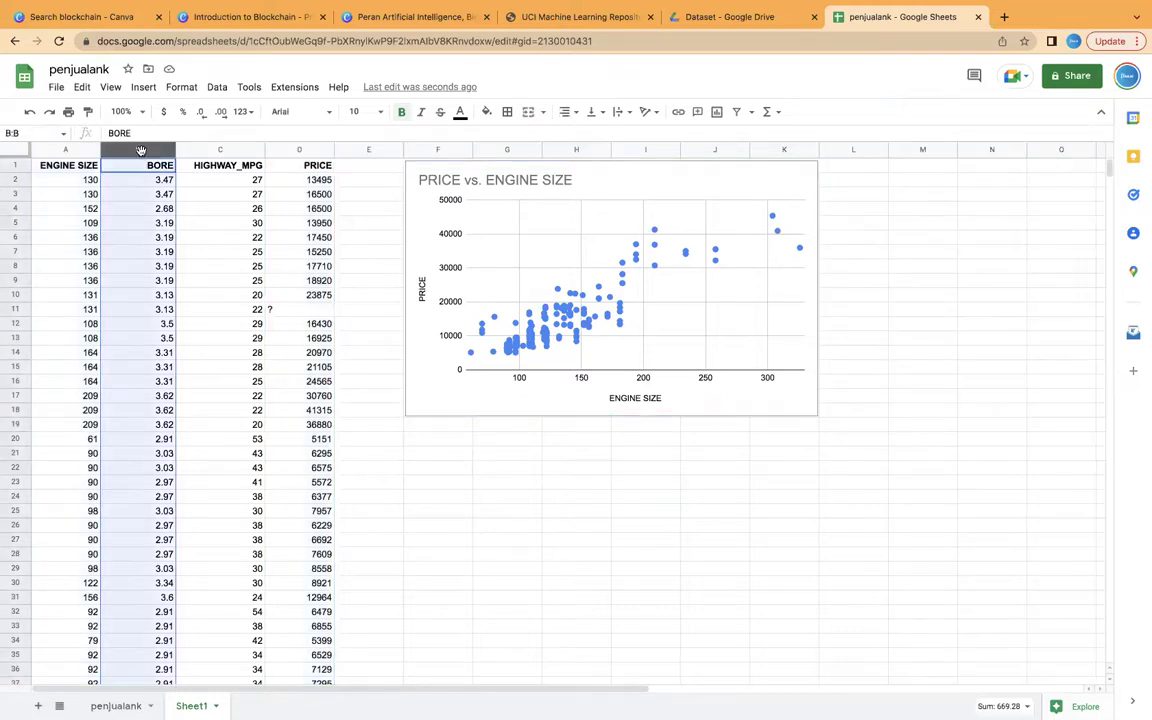
left_click(224, 149)
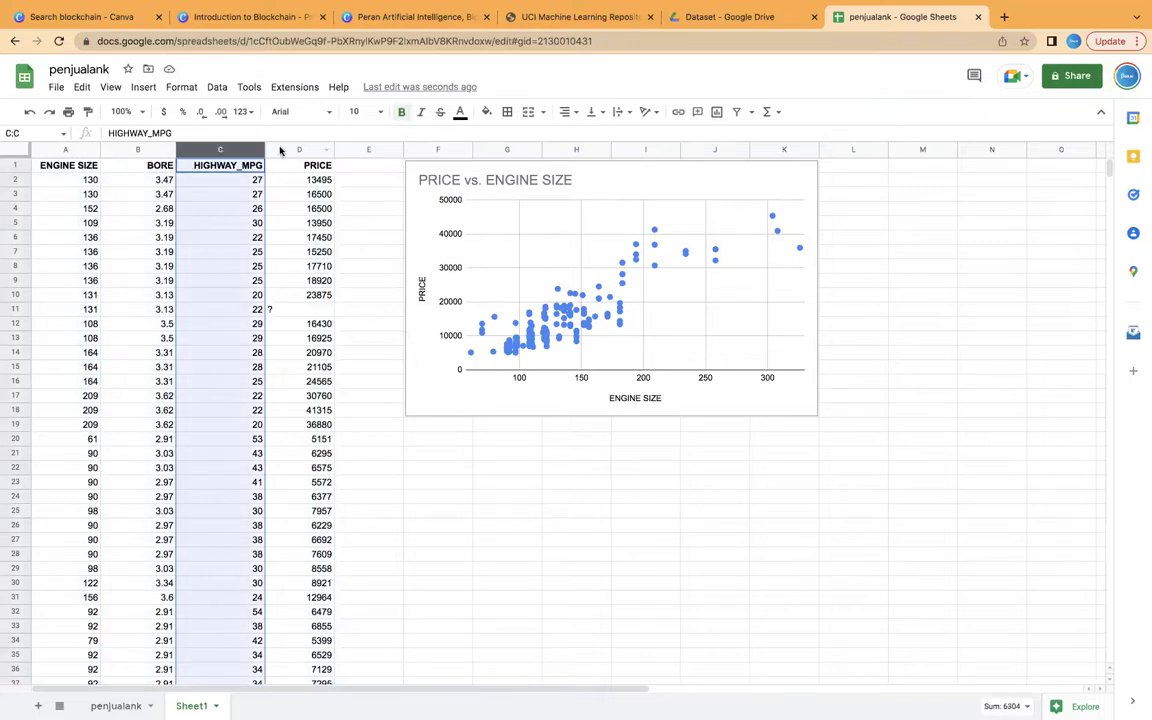
left_click(282, 150, "super")
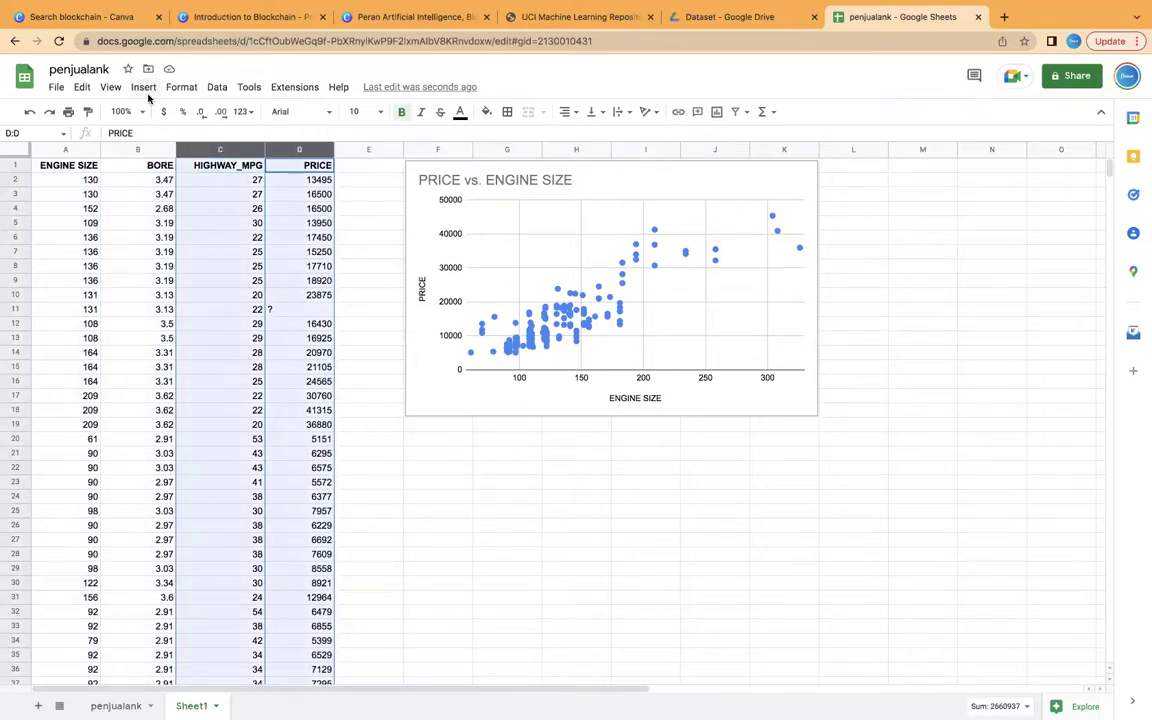
left_click(148, 95)
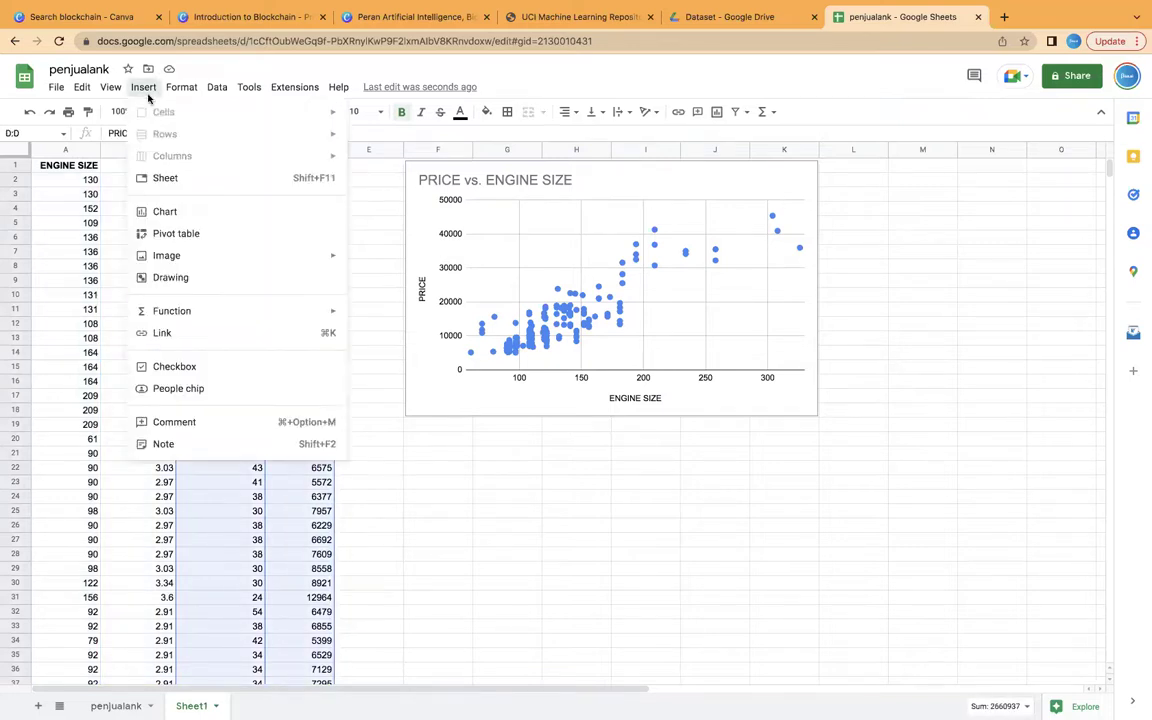
left_click(182, 215)
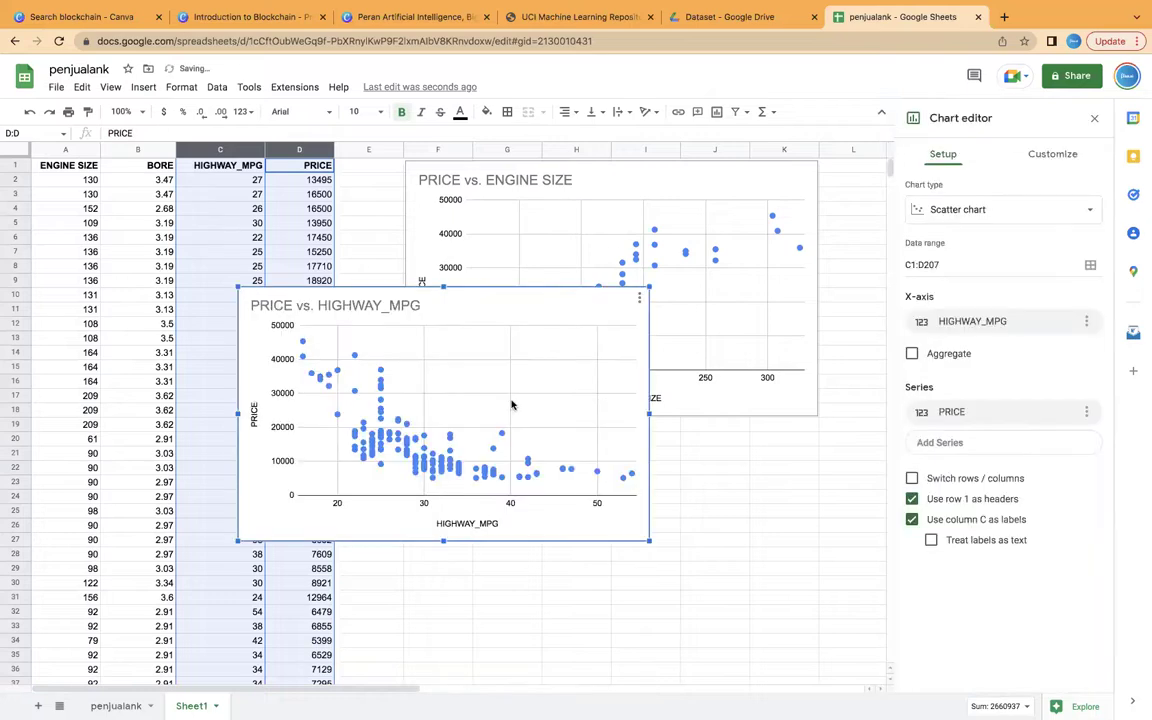
left_click_drag(407, 313, 576, 457)
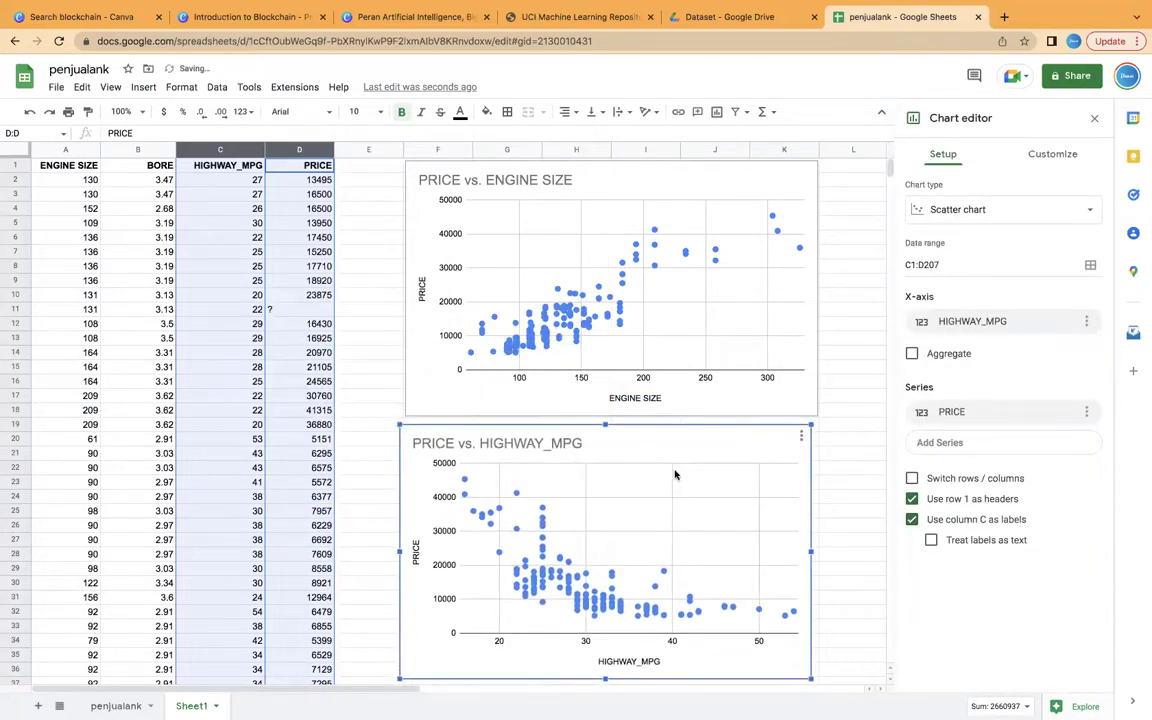
left_click(380, 228)
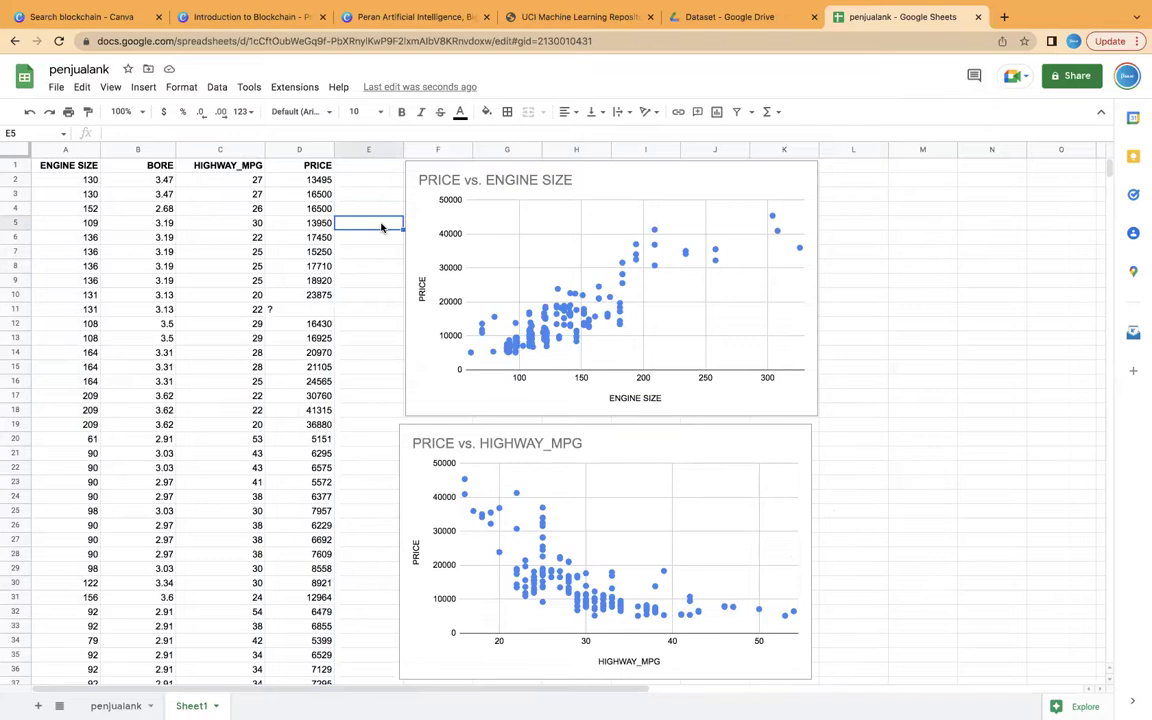
Step: Select the ENGINE SIZE and PRICE columns and compare them with the PRICE vs. ENGINE SIZE chart
left_click(57, 146)
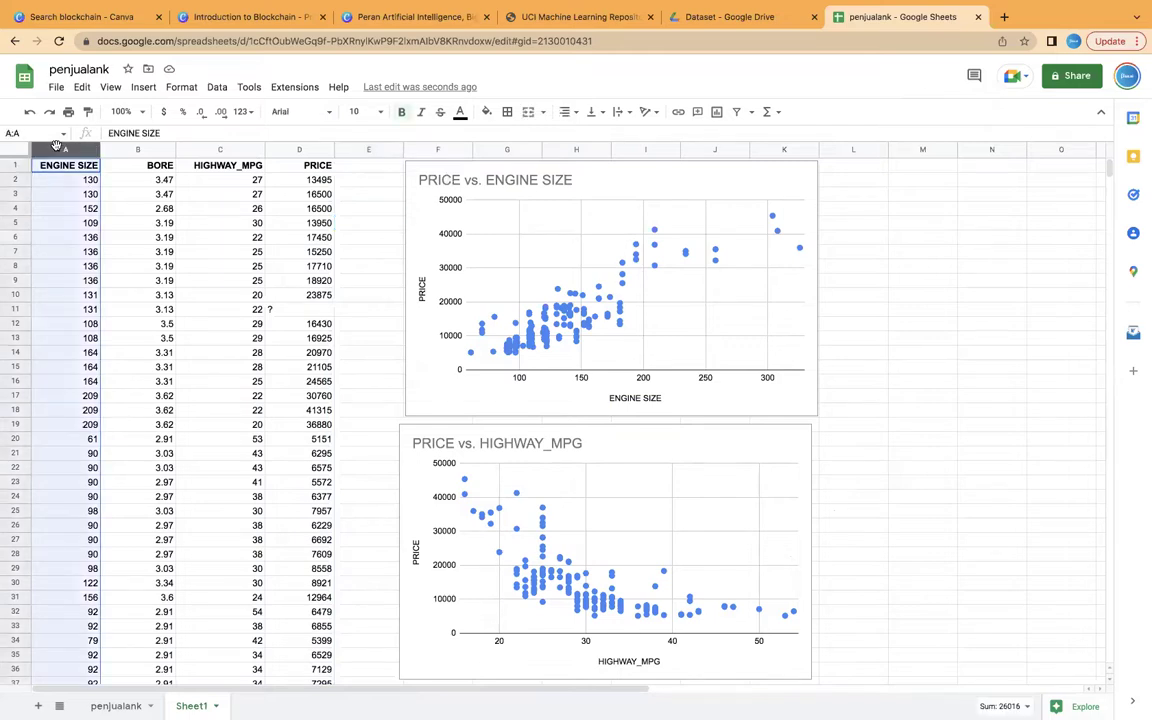
left_click(300, 149, "super")
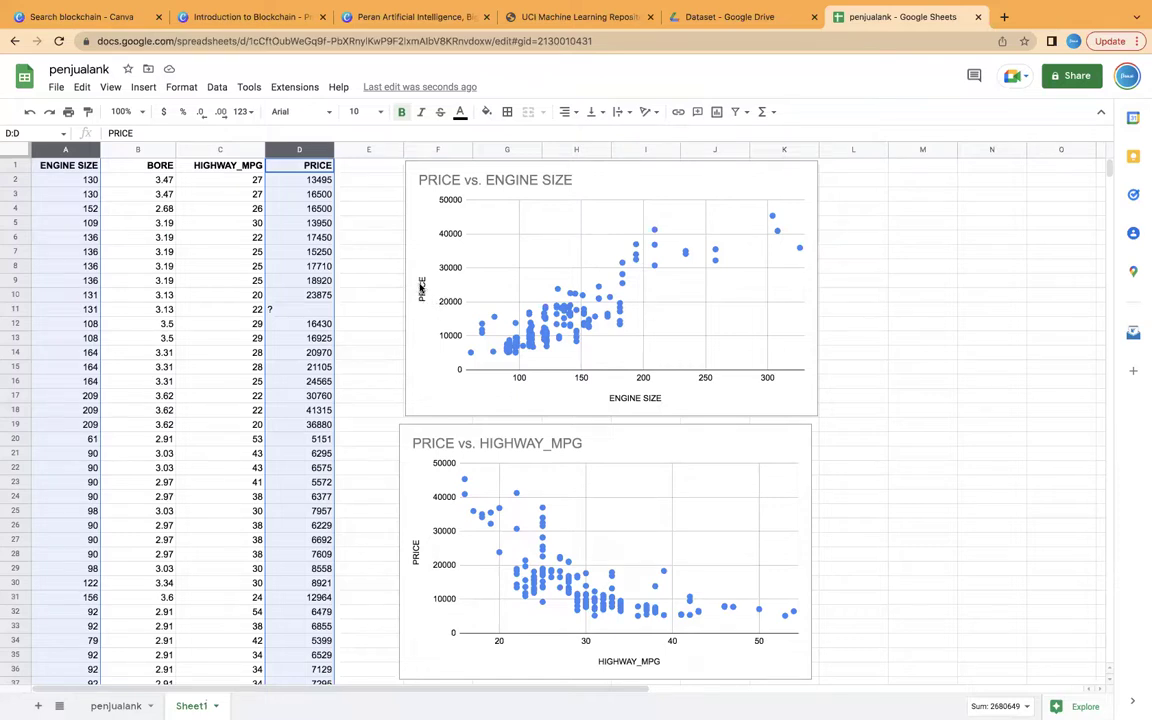
left_click(870, 212)
Step: Enter the note HIPOTESIS in M3 and KORELASI POSITIF in N3, beside the engine size chart
left_click(930, 198)
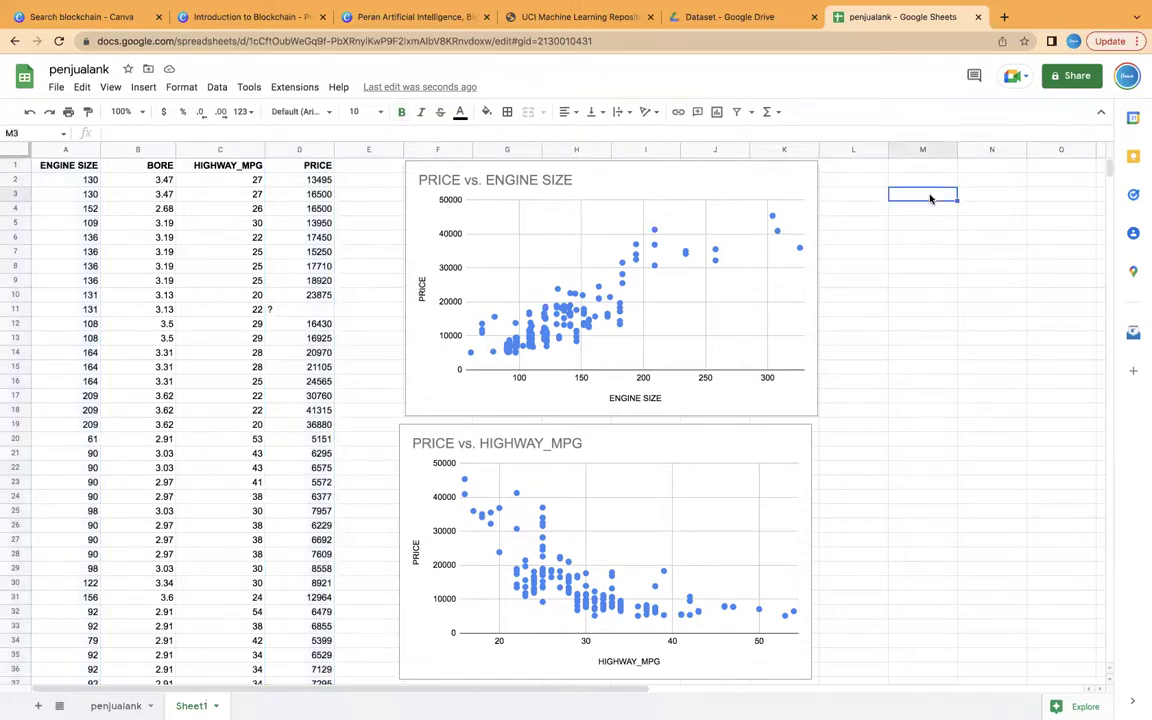
type("hi")
key("BackSpace")
key("BackSpace")
type("HI")
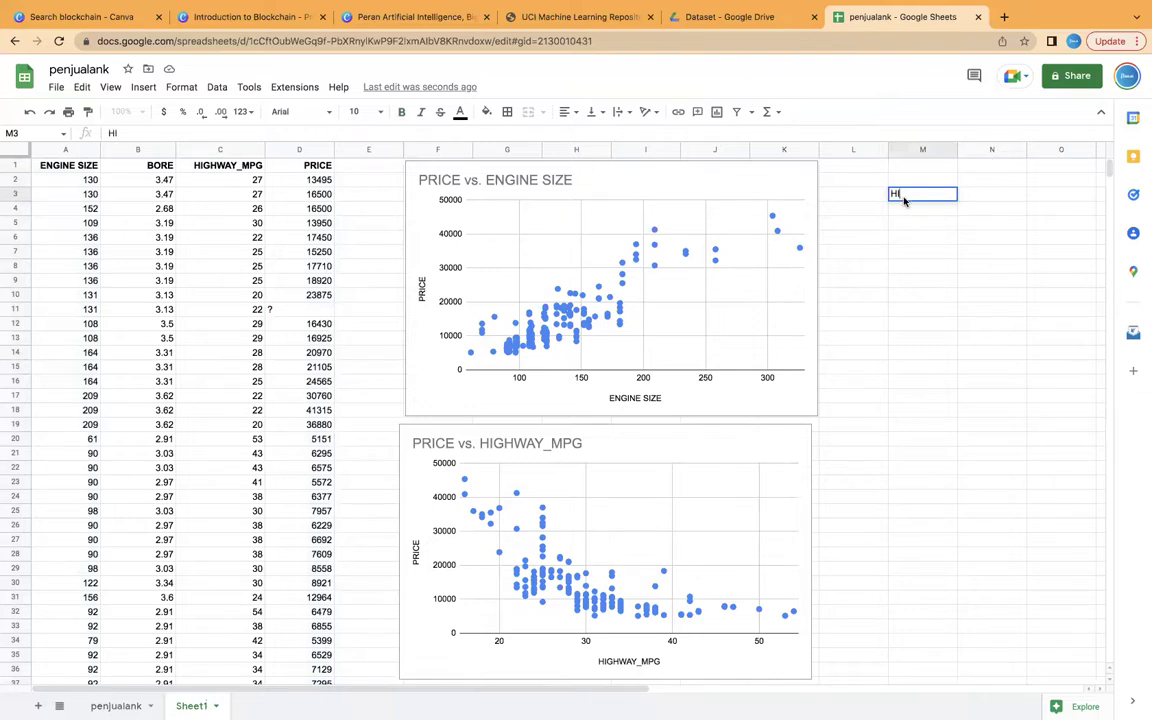
type("POTESIS")
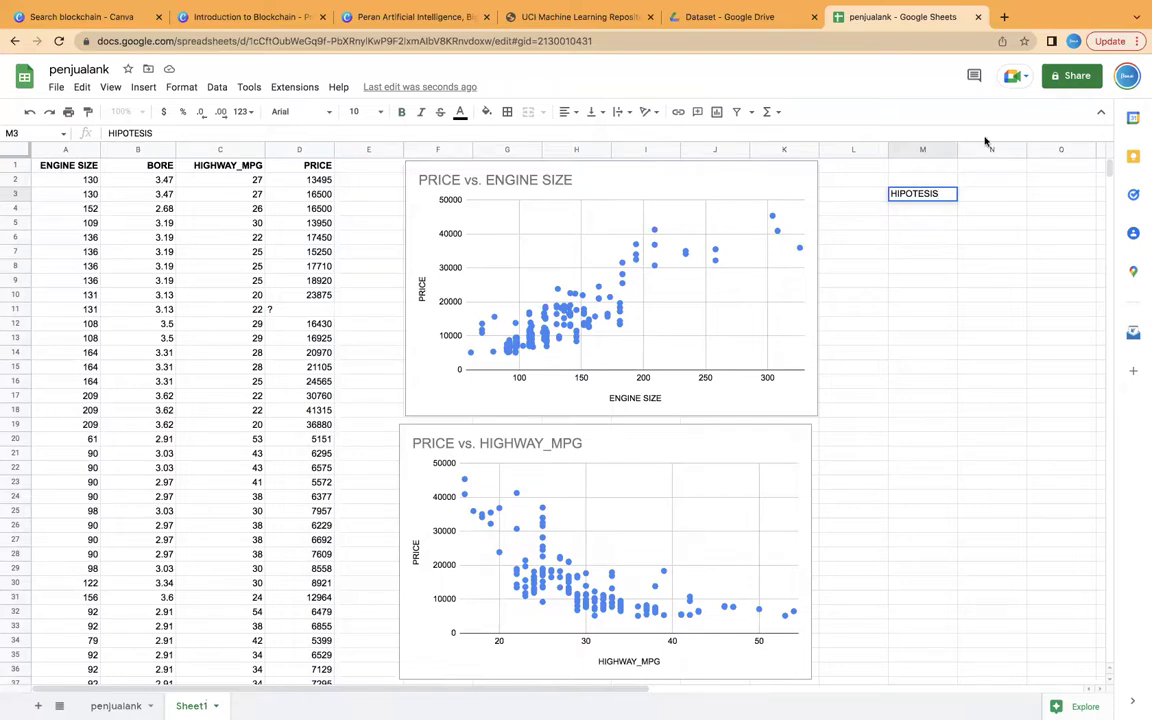
left_click(977, 196)
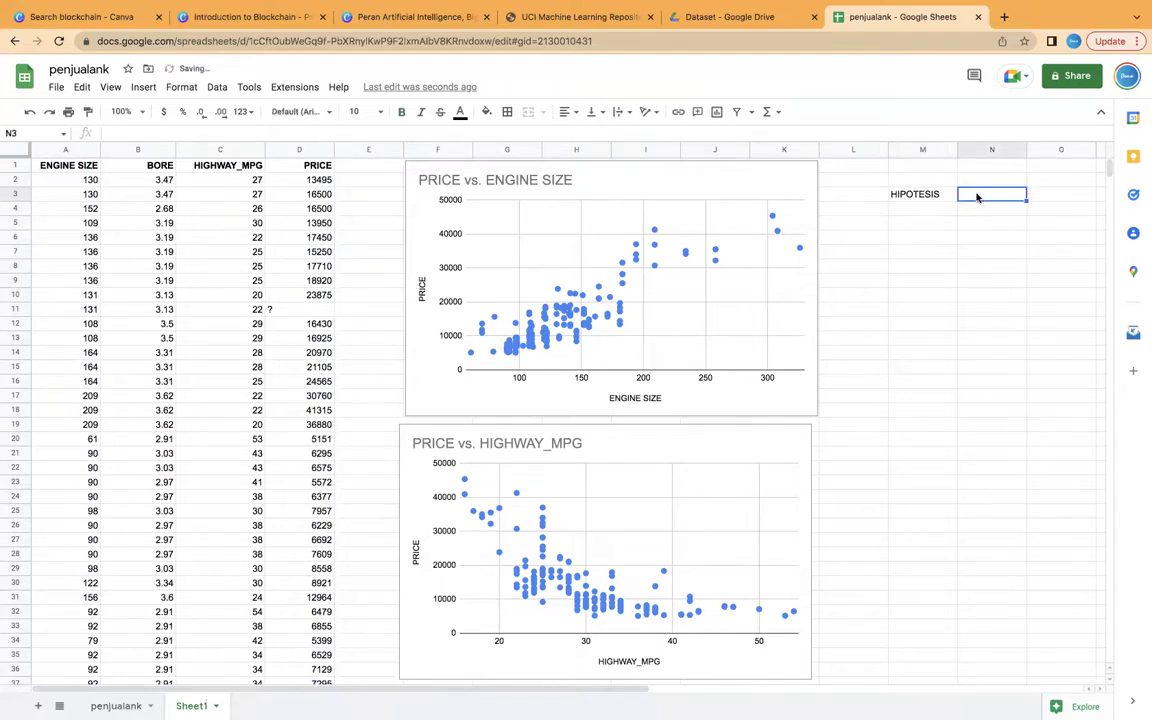
type("KORELASI POS")
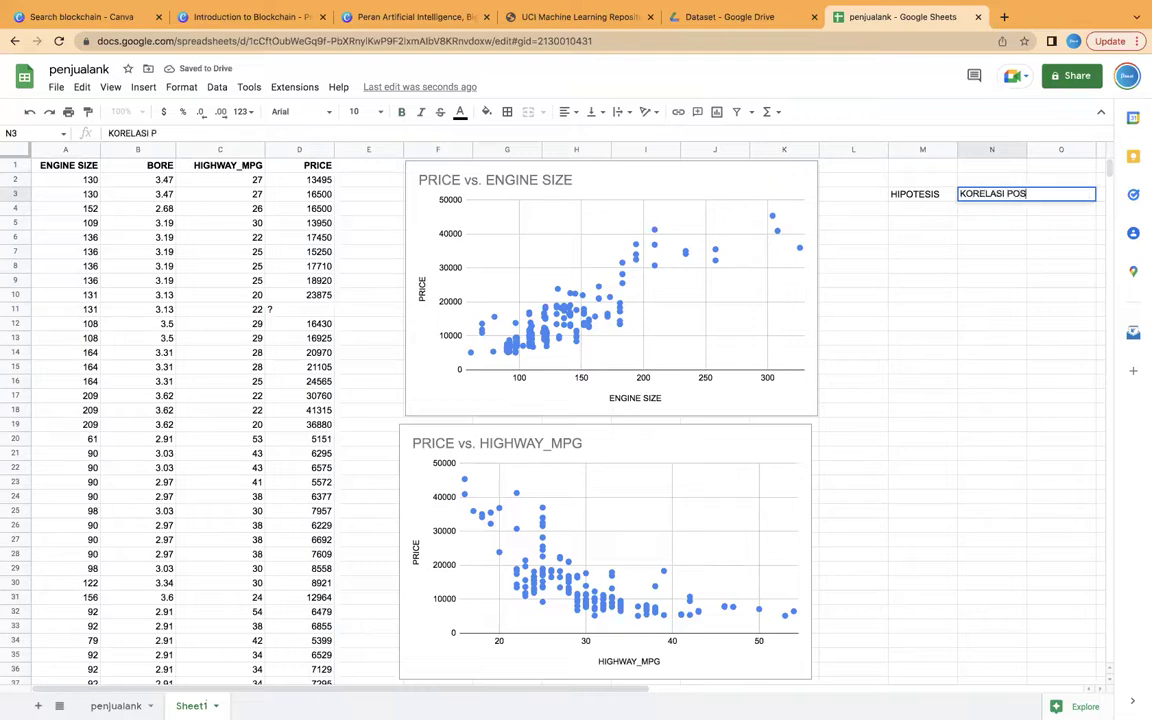
type("ITIF")
key("Return")
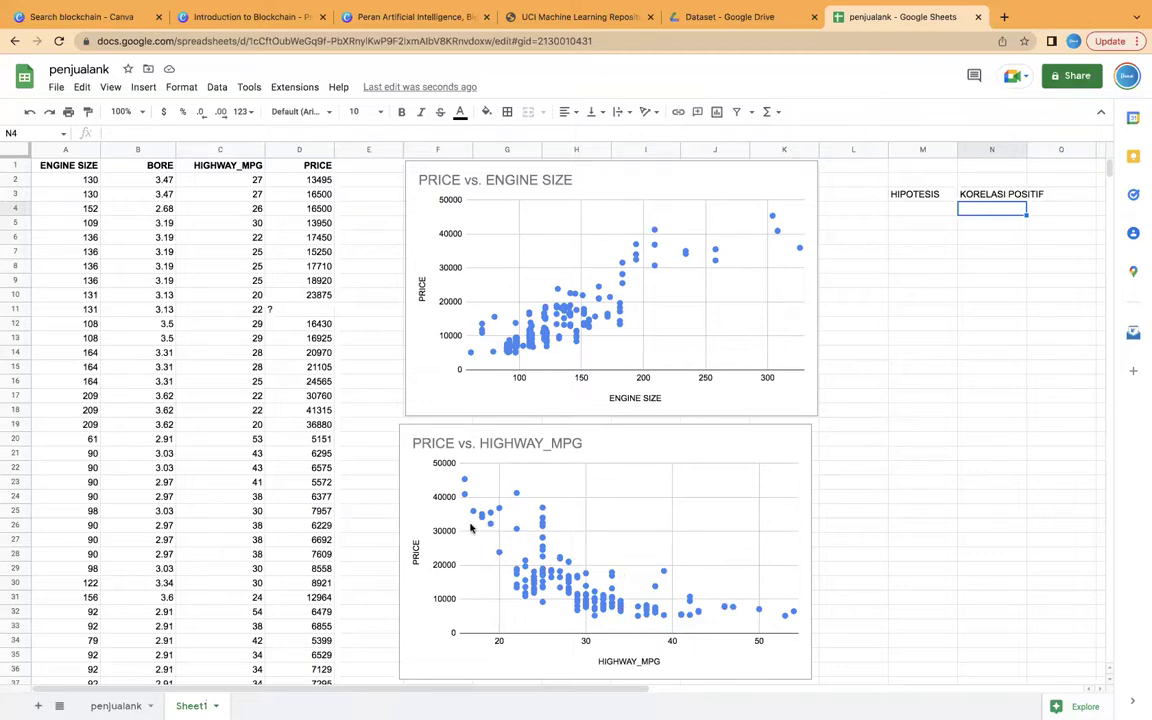
Step: Enter a second note row with HIPOTESIS in M4 and KORELASI NEGATIF in N4
left_click(918, 208)
type("HIPOTESIS")
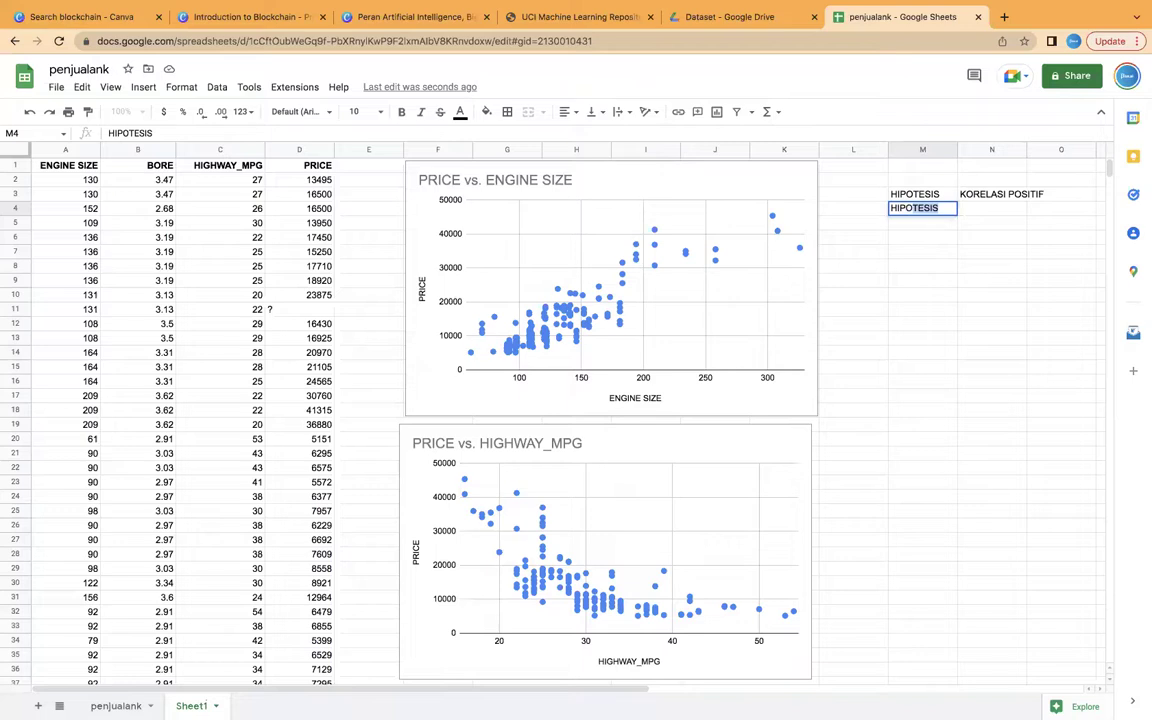
key("Tab")
type("KORELASI")
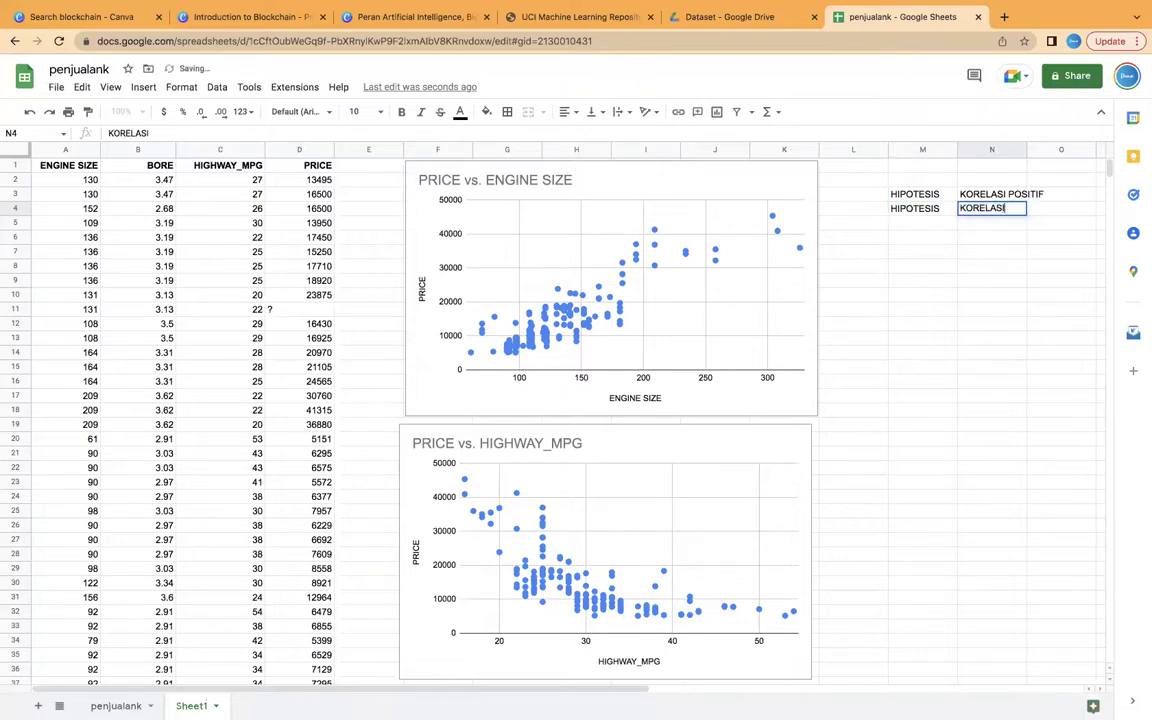
type(" NEGATIF")
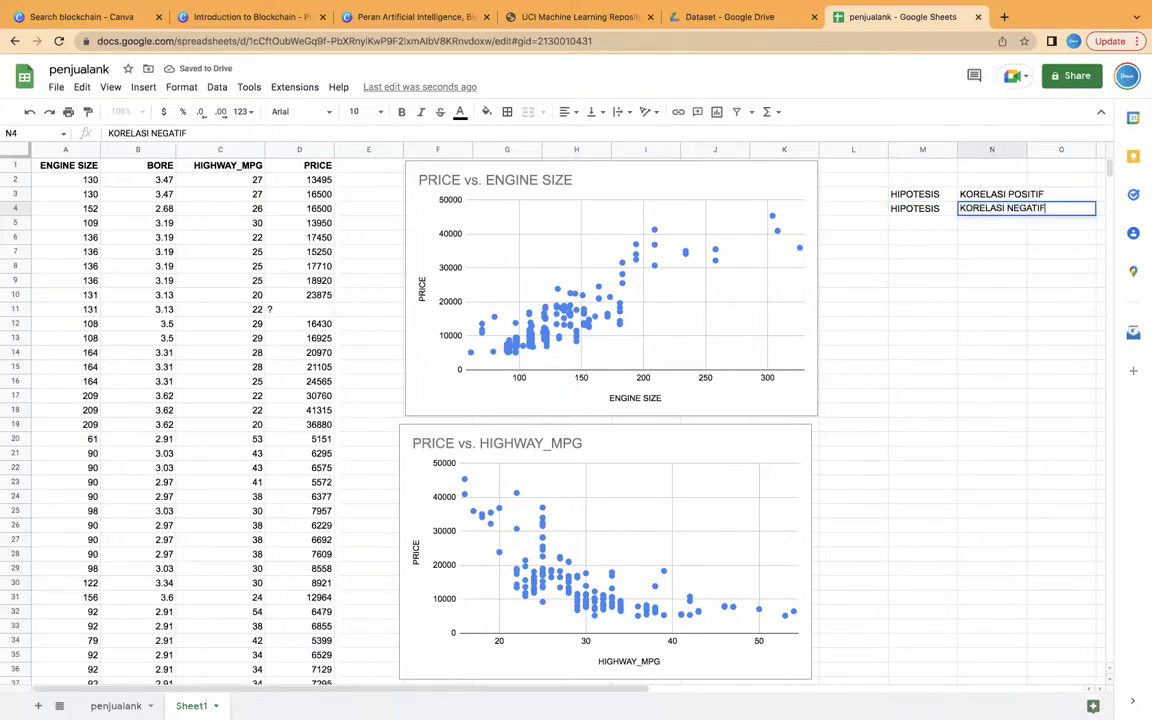
key("Return")
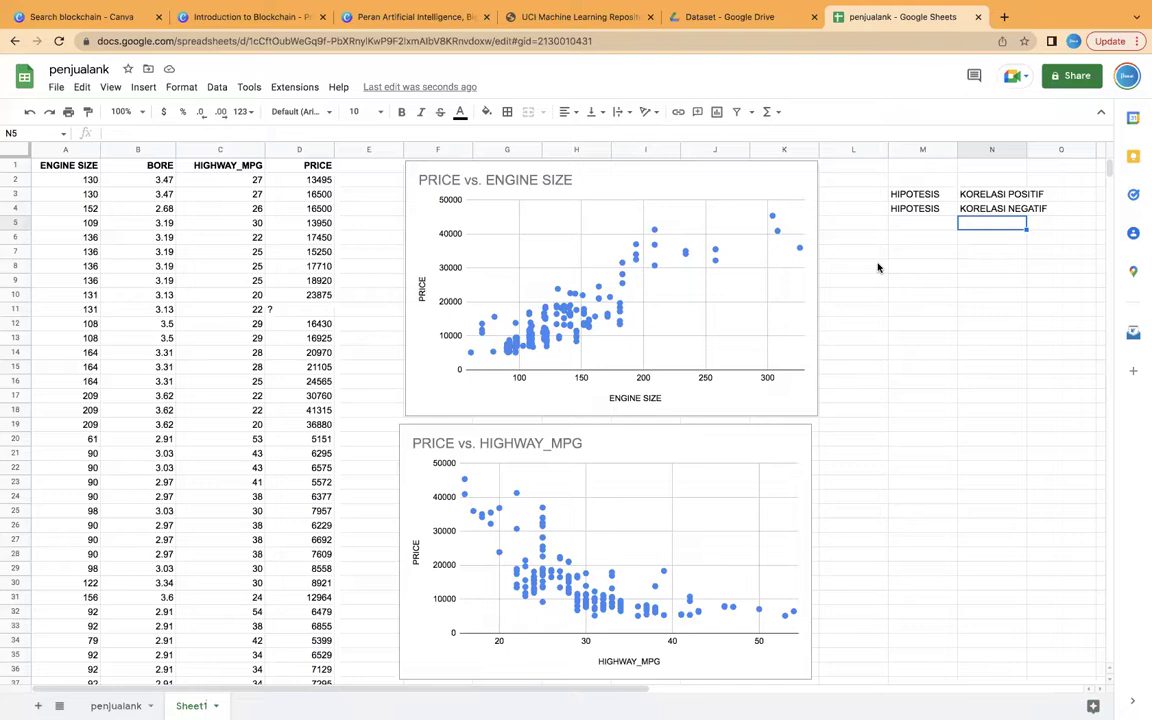
Step: Clear the hypothesis and correlation notes from cells M3:N4
left_click(905, 193)
left_click_drag(951, 215, 973, 224)
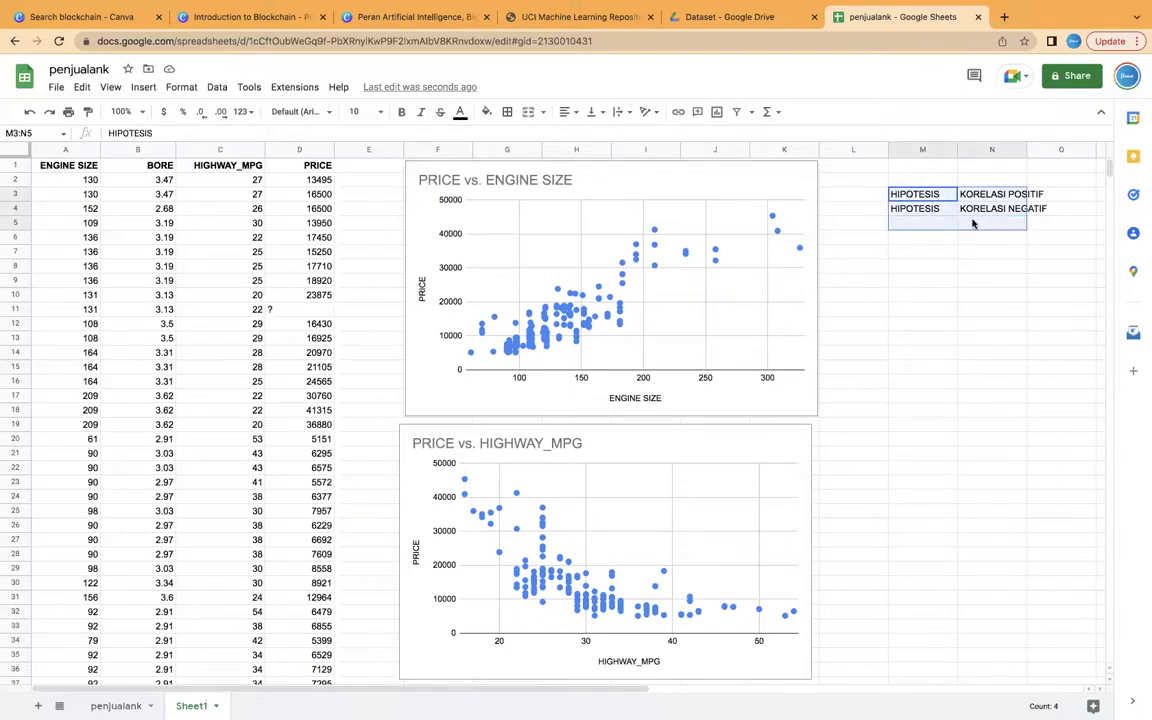
right_click(972, 224)
key("Escape")
left_click(855, 186)
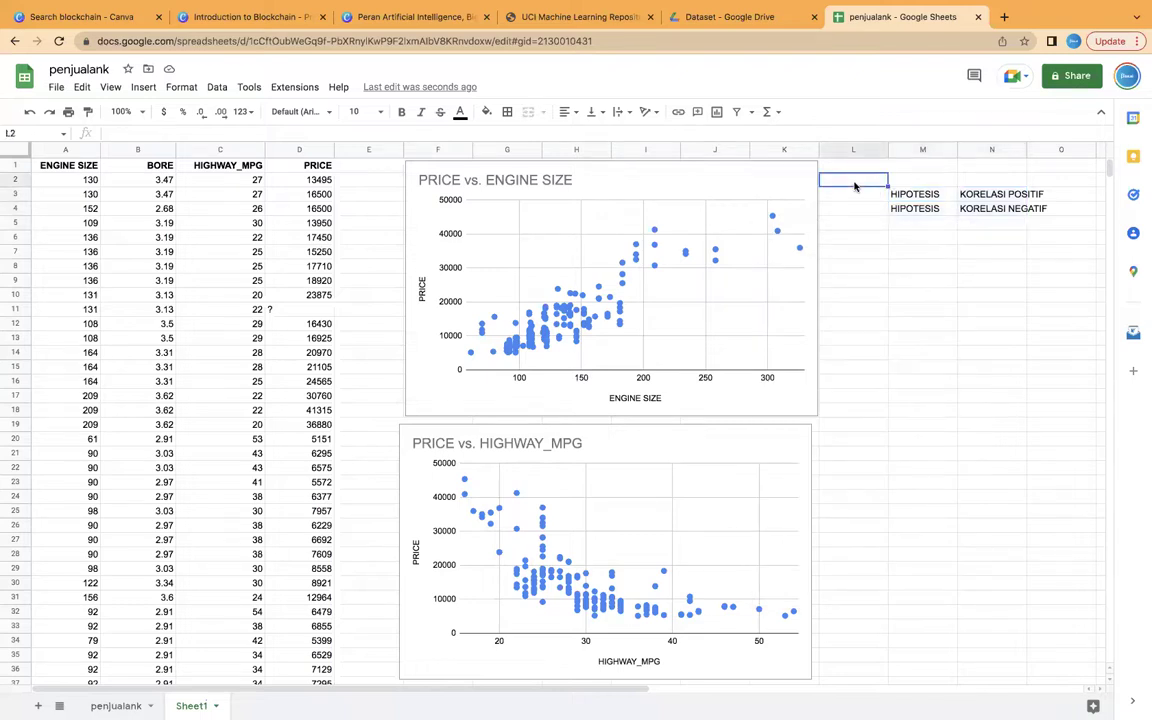
left_click_drag(900, 195, 976, 218)
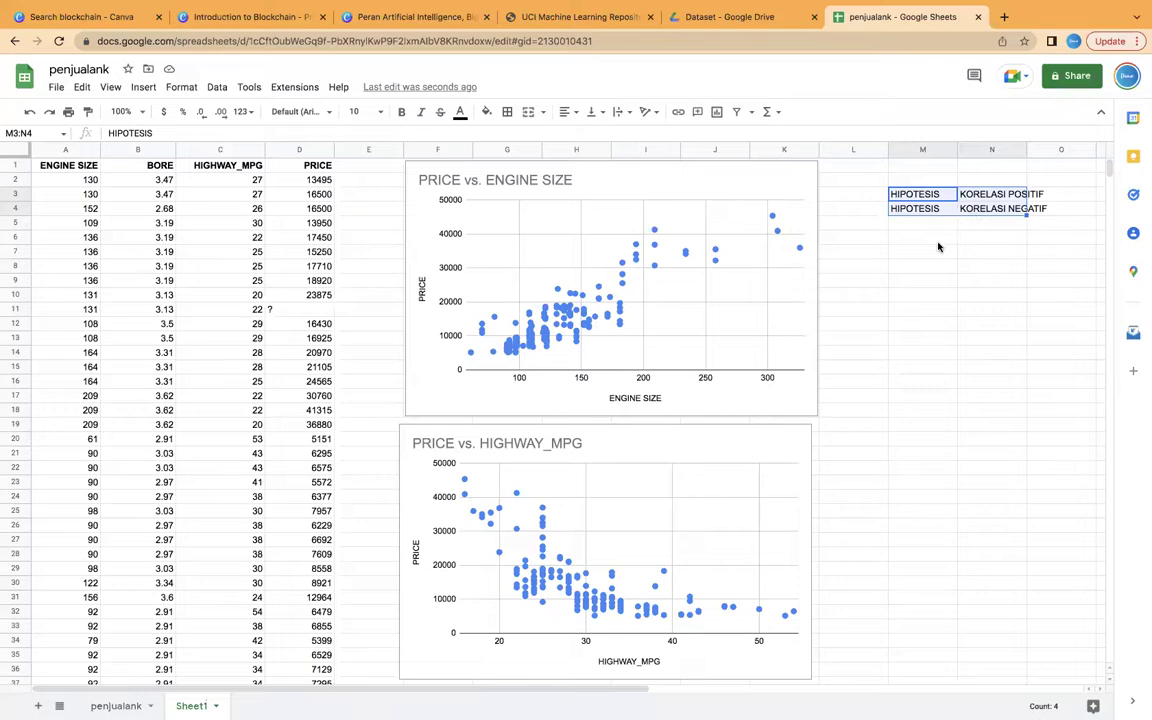
left_click(925, 237)
left_click(940, 197)
left_click_drag(947, 200, 960, 210)
key("Delete")
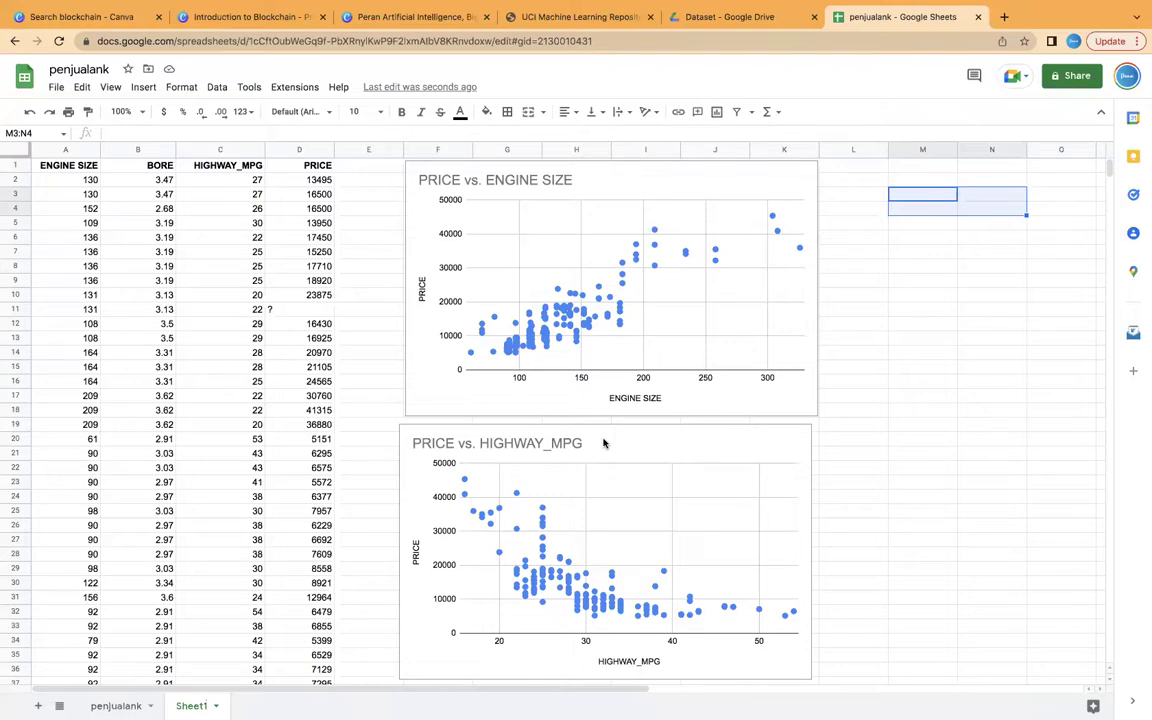
Step: Delete both scatter charts and remove the BORE and HIGHWAY_MPG columns so only ENGINE SIZE and PRICE remain
left_click(470, 171)
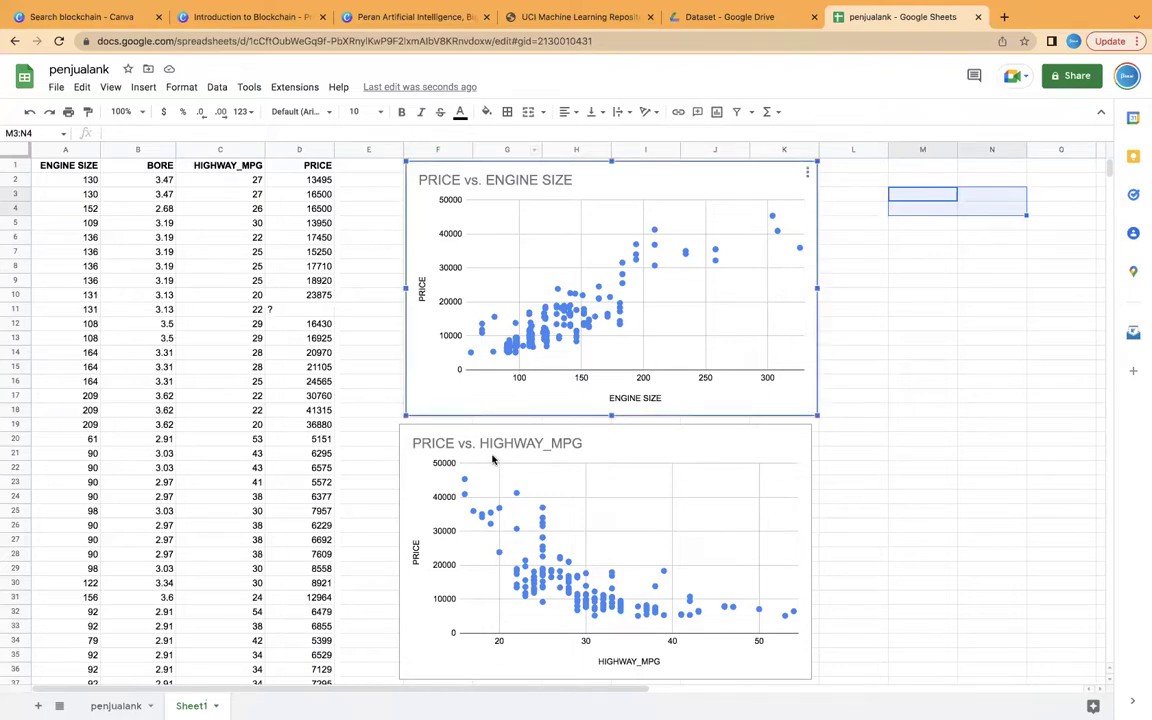
key("Delete")
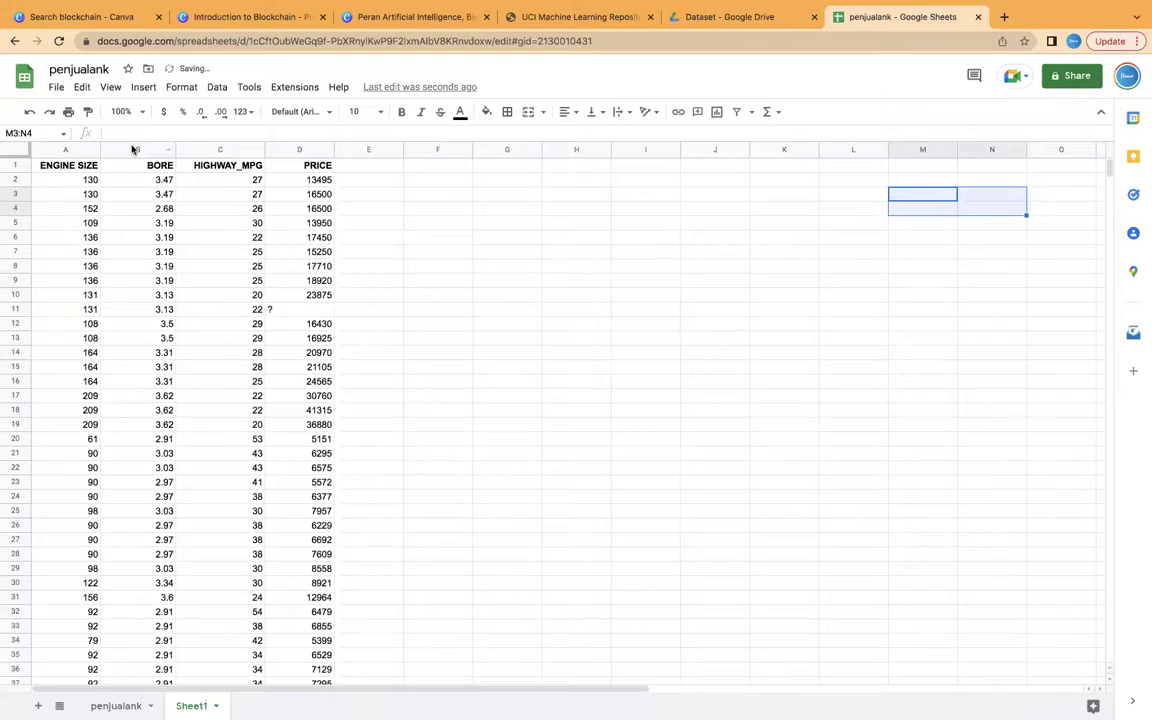
left_click_drag(132, 147, 205, 149)
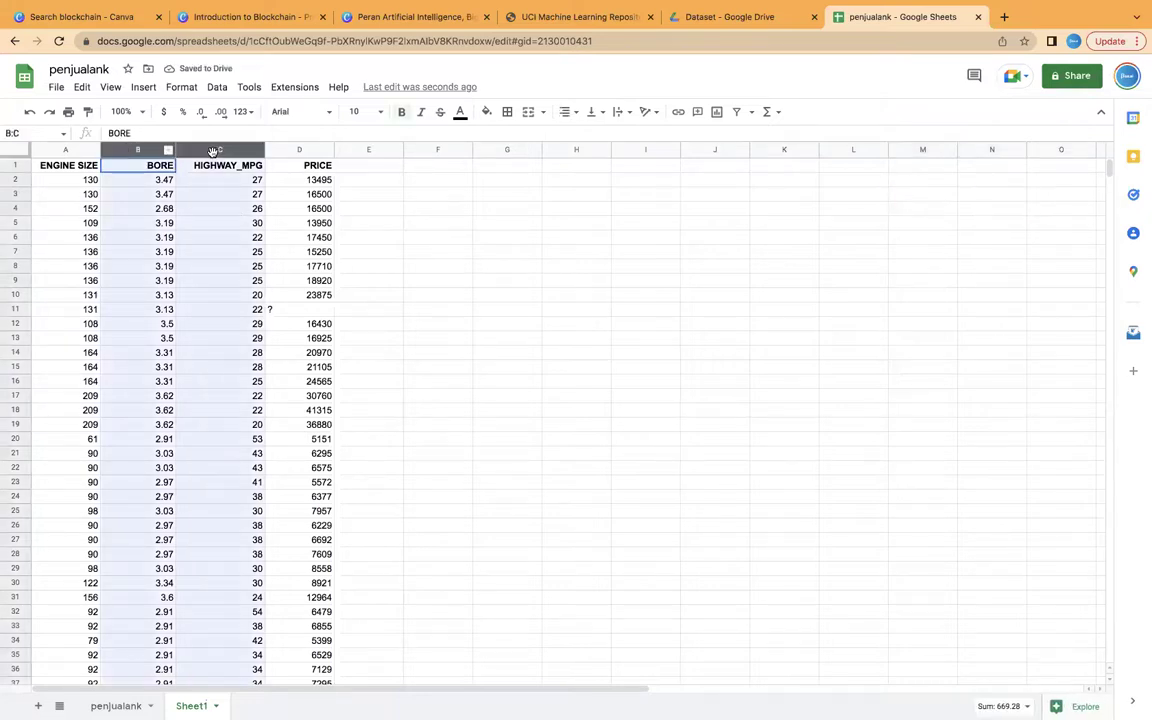
right_click(162, 222)
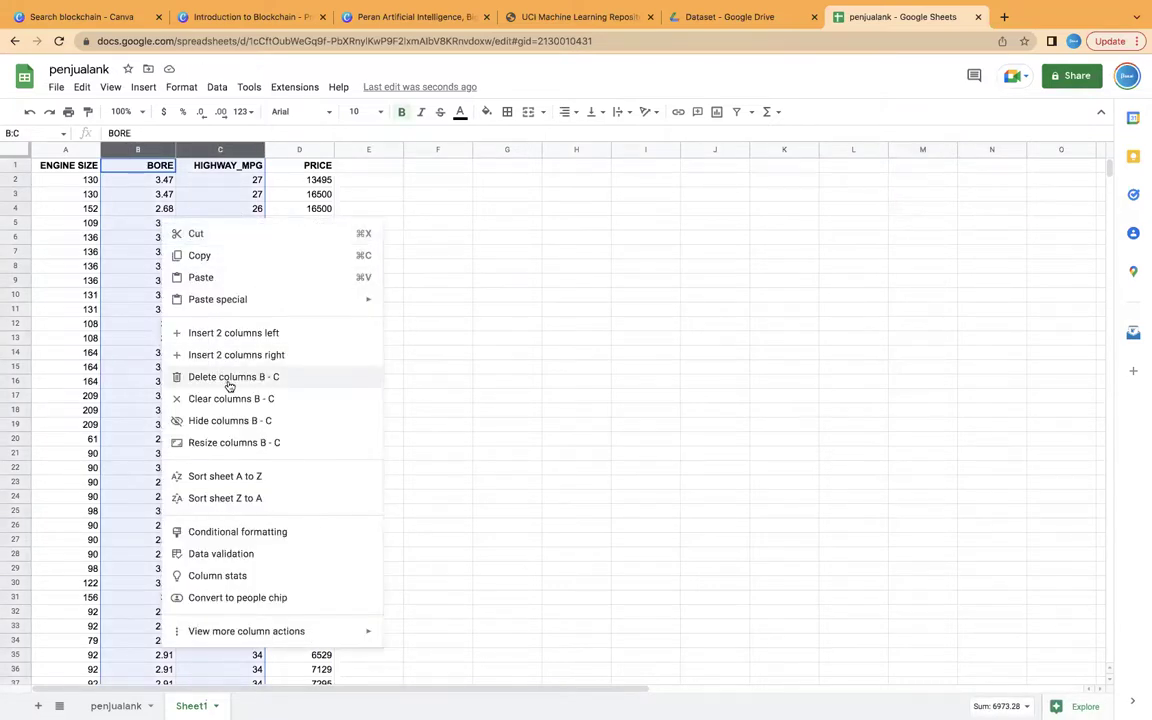
left_click(241, 377)
left_click(201, 231)
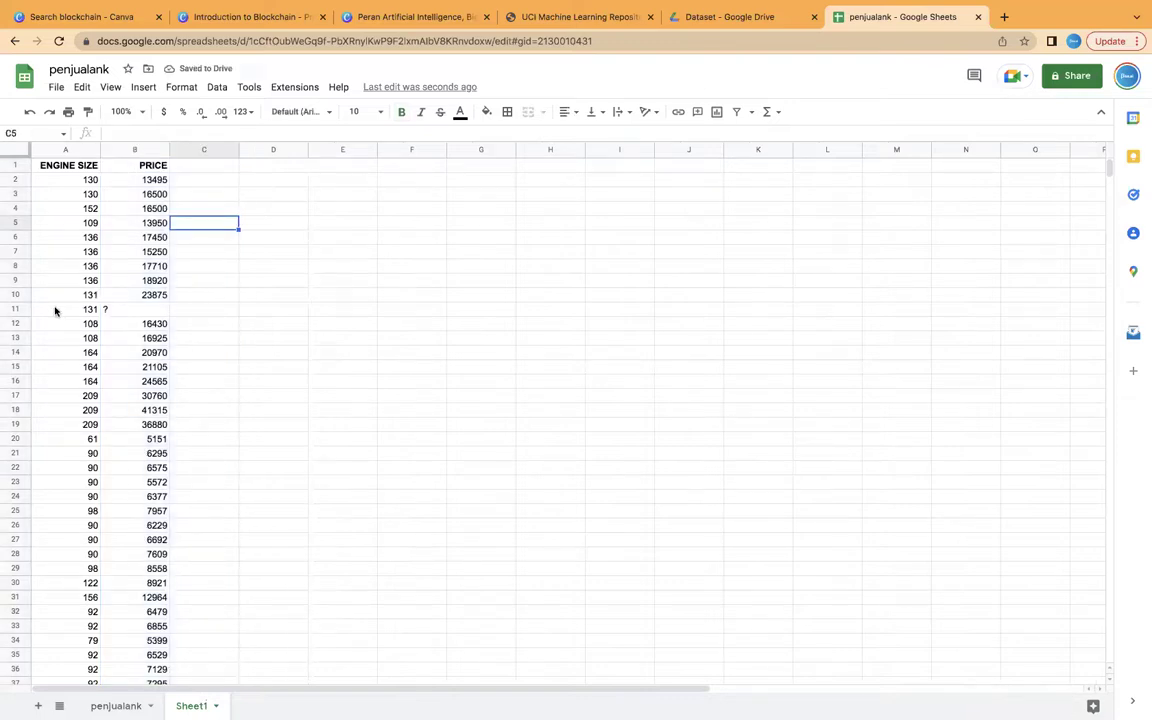
Step: Search the web for "mathisfun correlation" in a new browser tab, open the Math is Fun Correlation page and select its address
key("super+t")
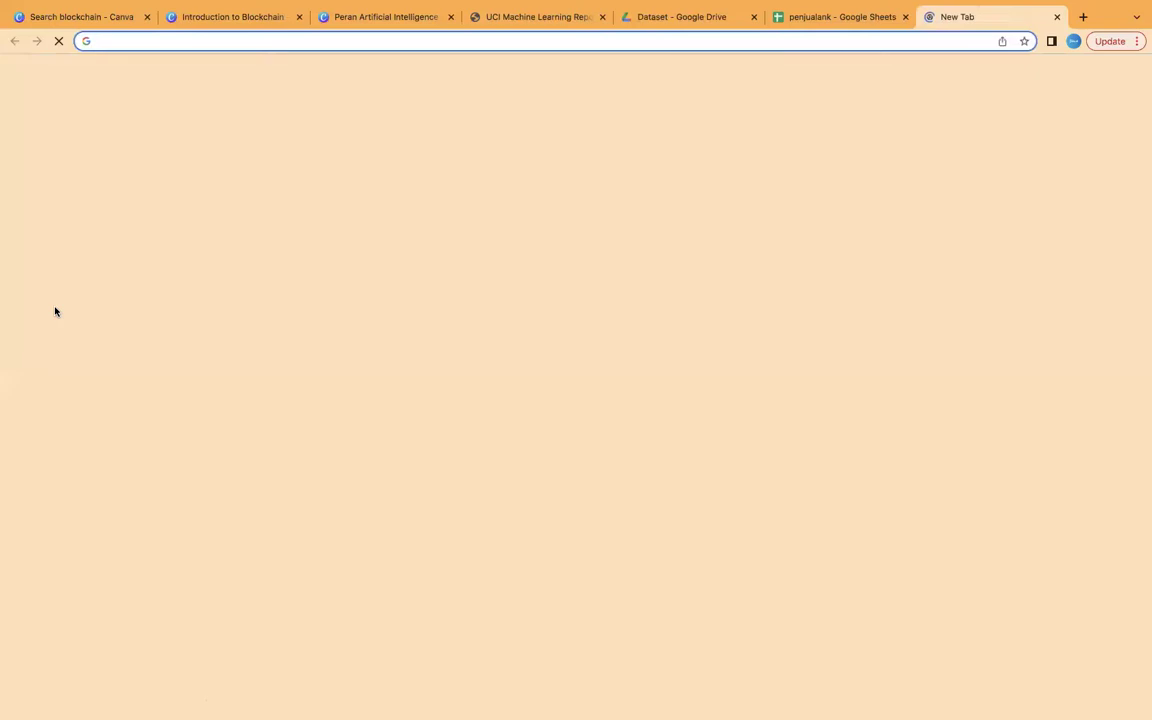
type("mathisfun")
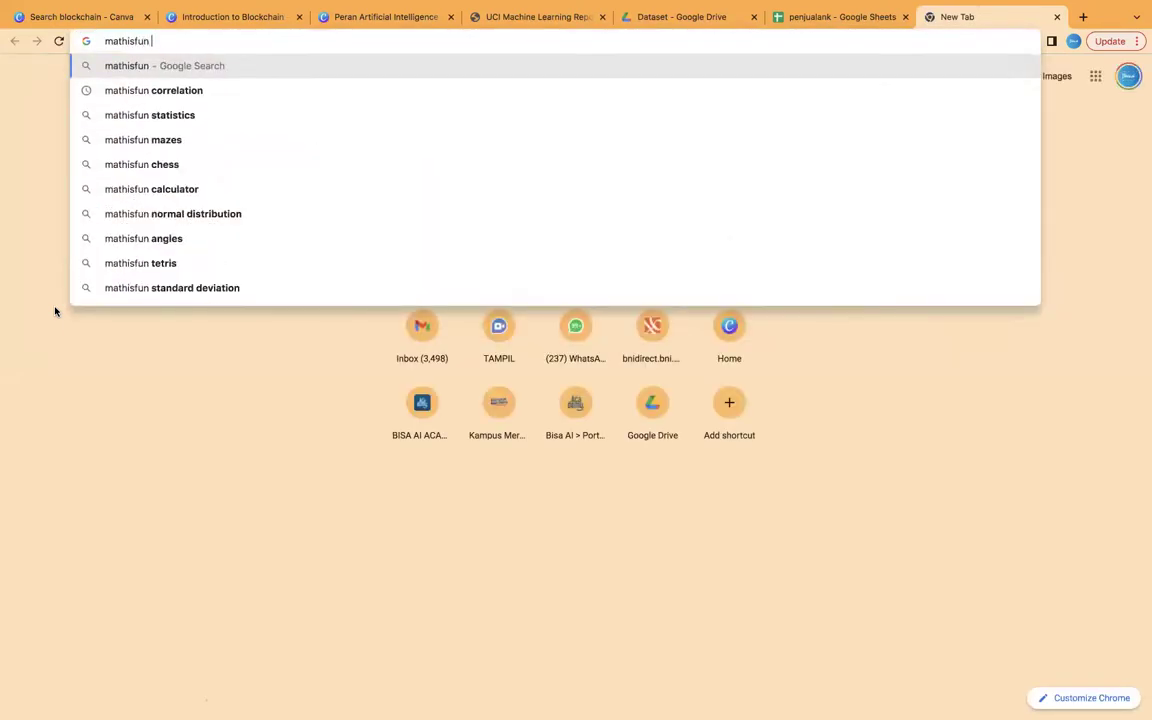
key("Down")
key("Return")
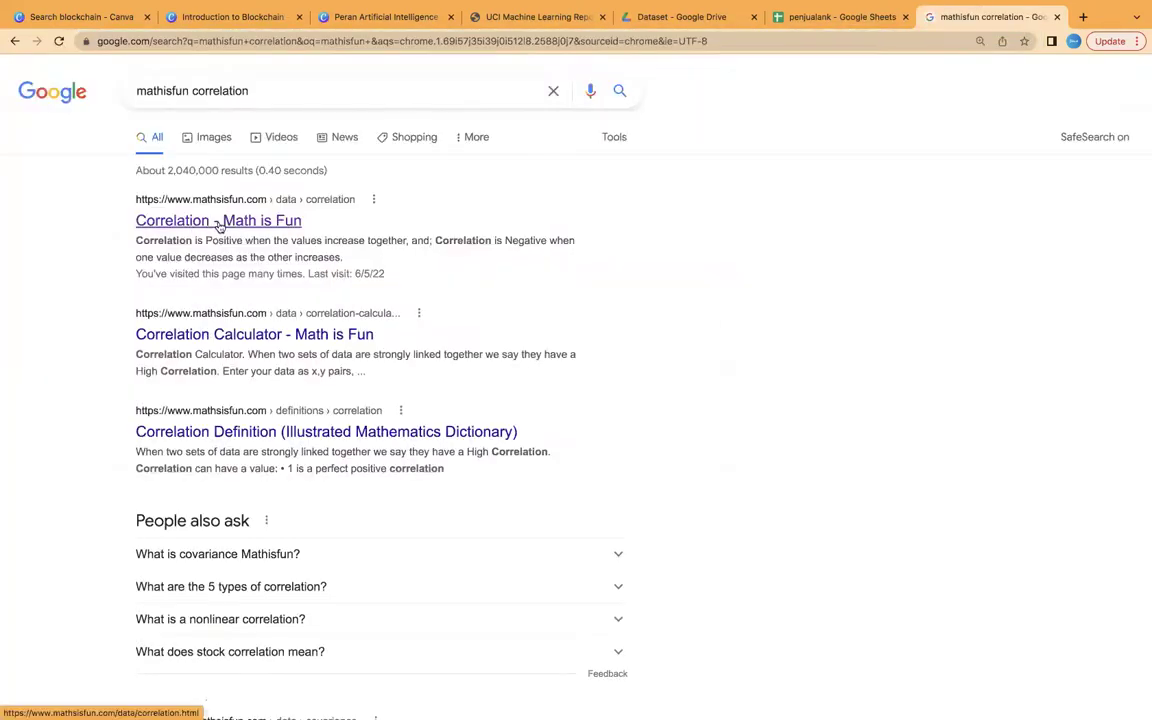
left_click(218, 226)
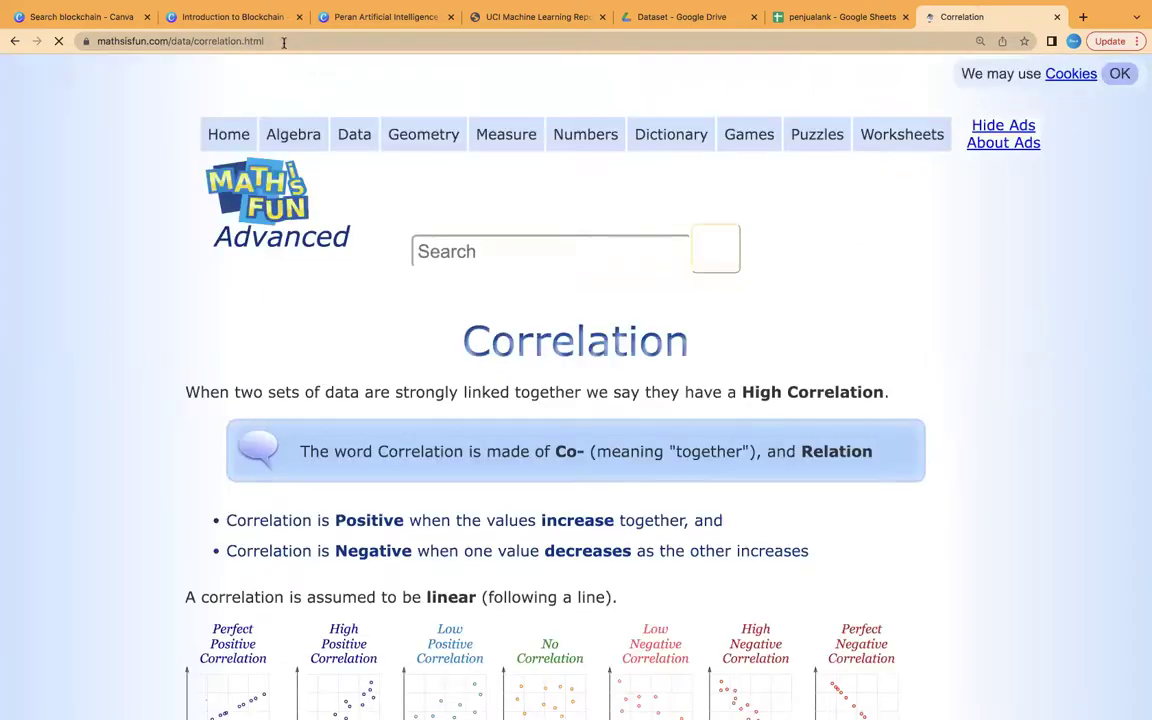
left_click(285, 42)
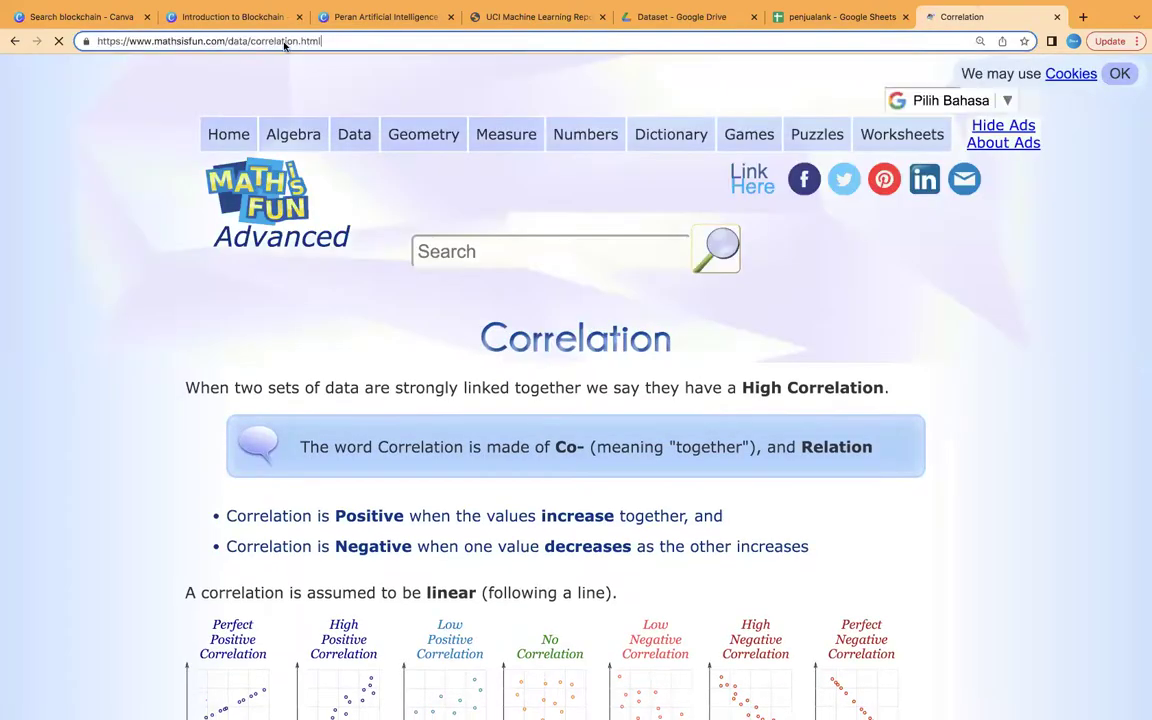
key("super+a")
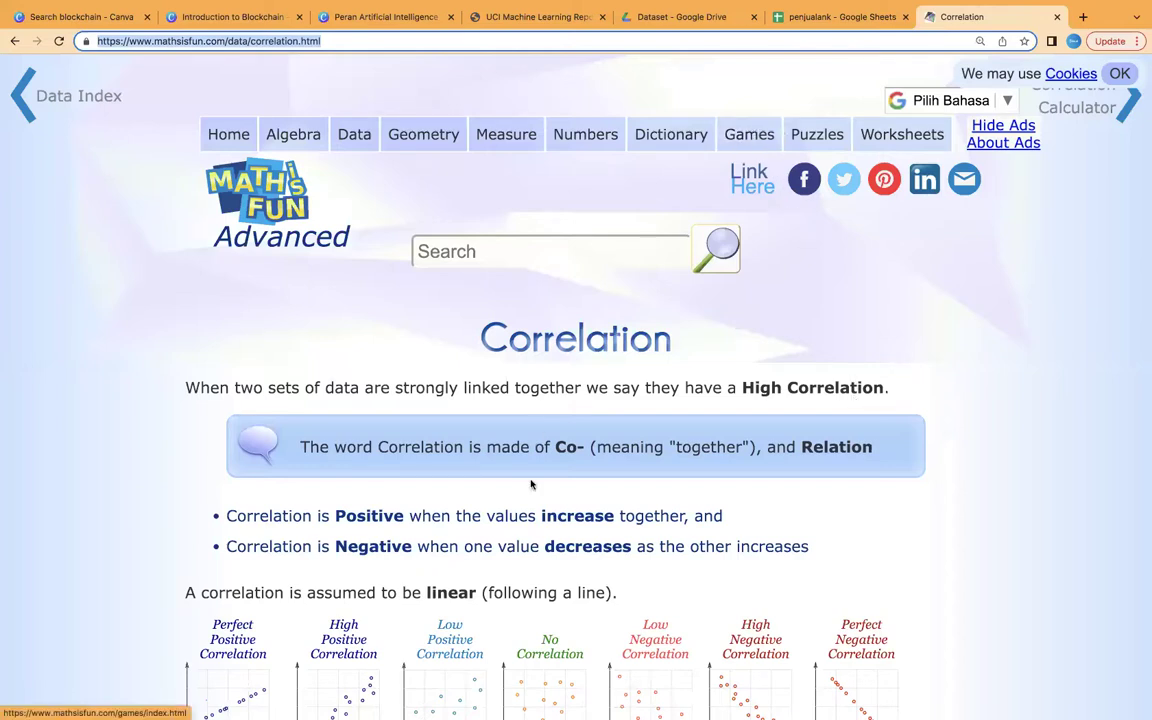
Step: Read through the Correlation page, examining the correlation value scale, the ice cream scatter plots and the step-by-step calculation table
scroll(531, 485, "down", 2)
scroll(531, 485, "down", 1)
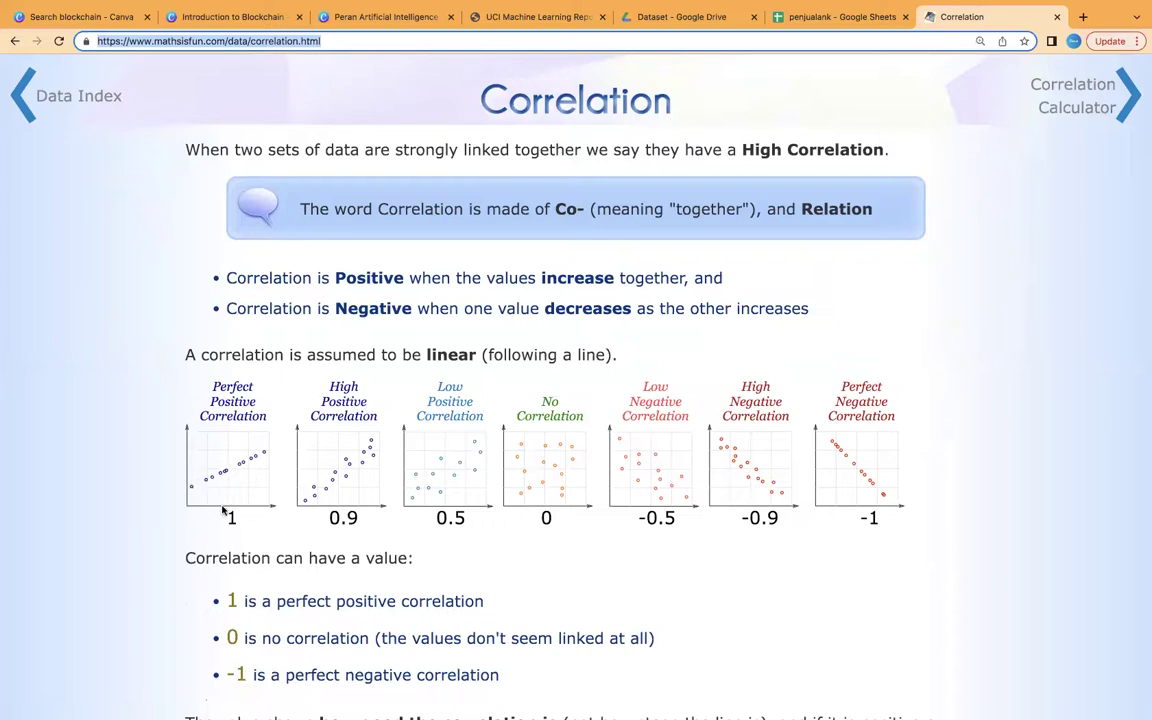
scroll(222, 511, "down", 1)
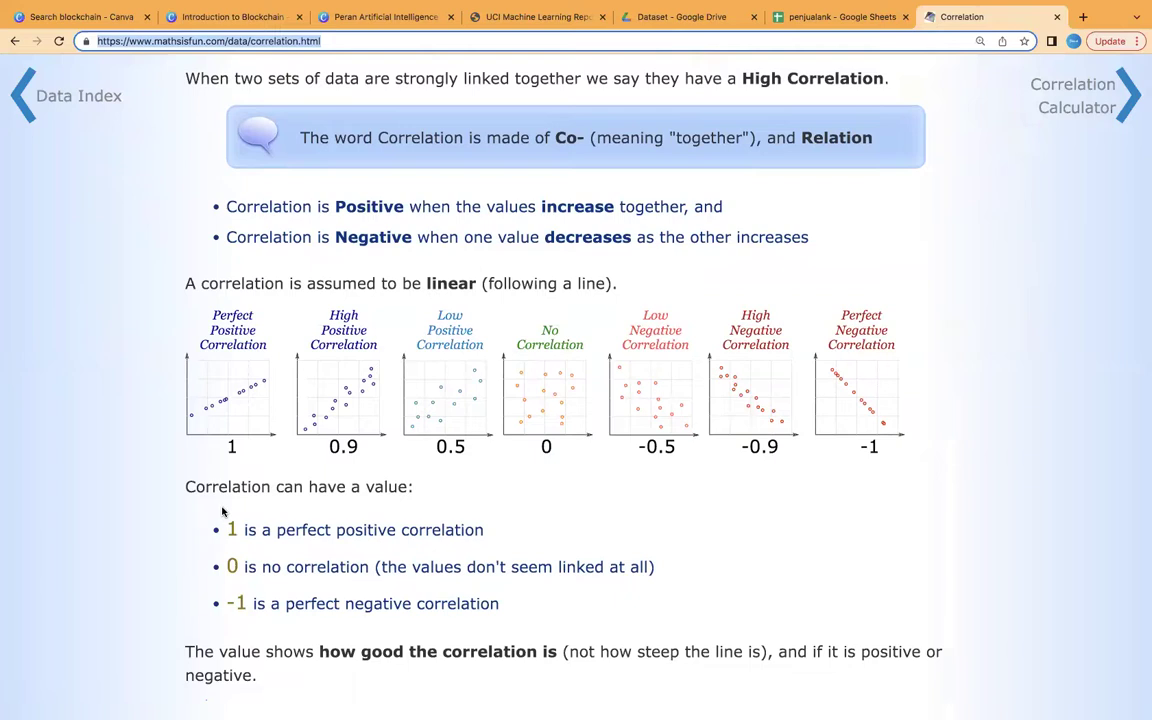
scroll(222, 511, "down", 10)
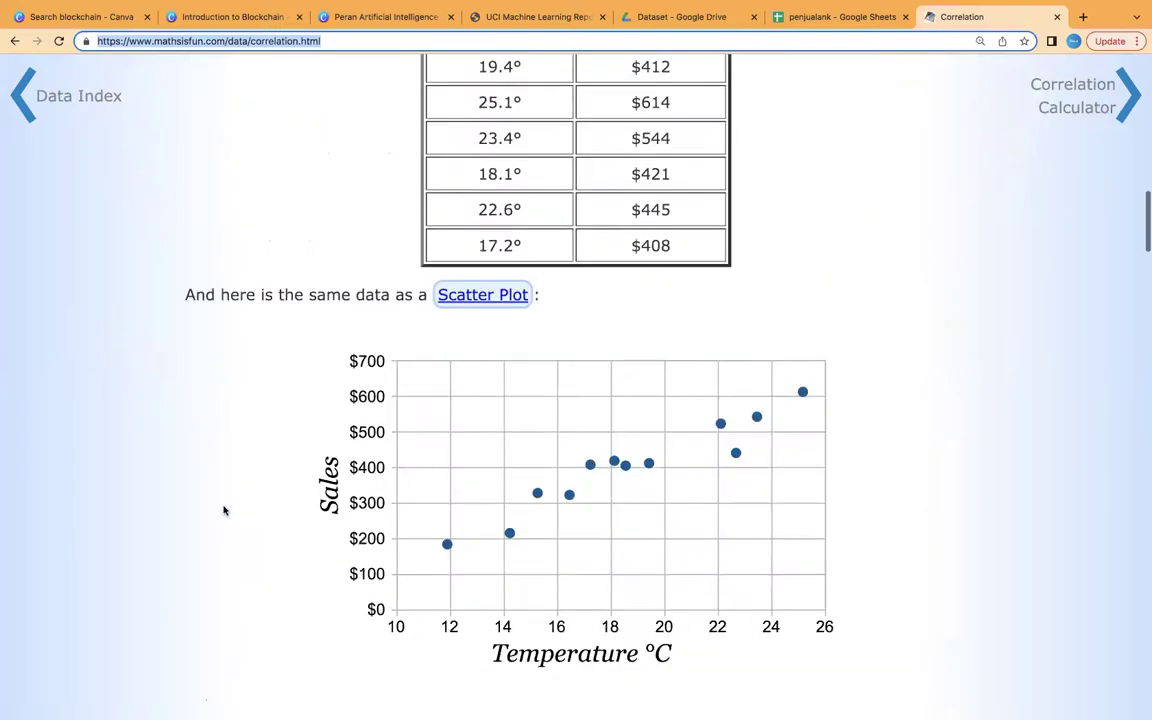
scroll(224, 510, "down", 3)
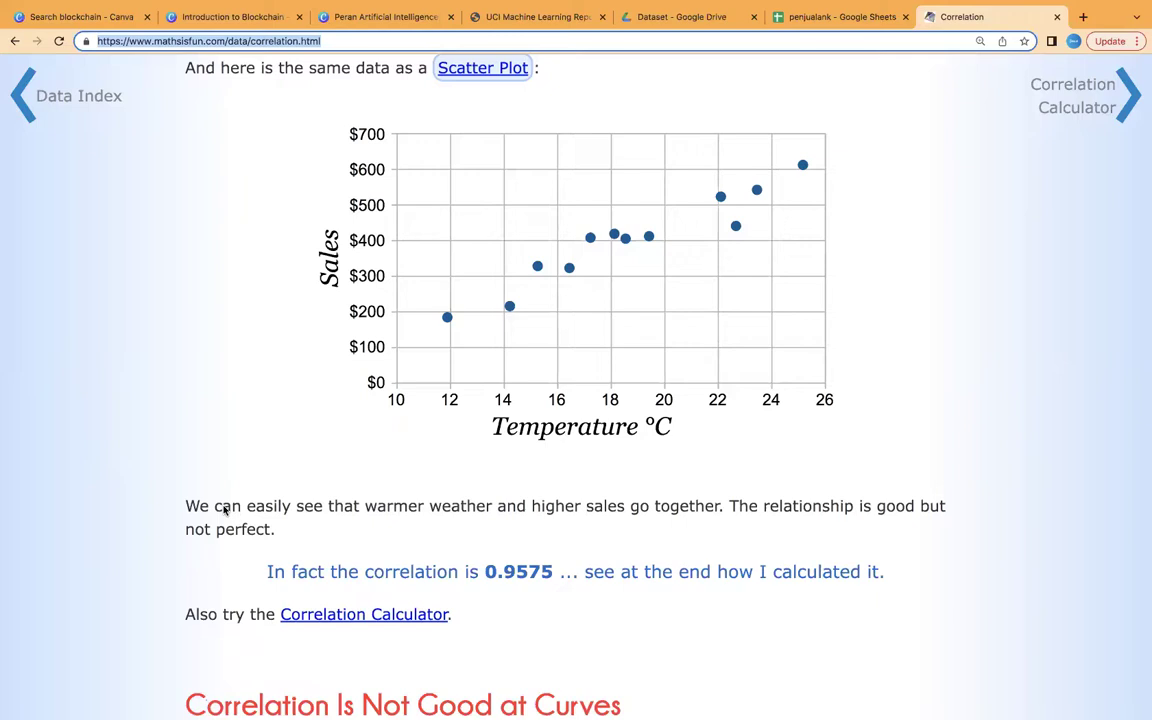
scroll(225, 510, "down", 6)
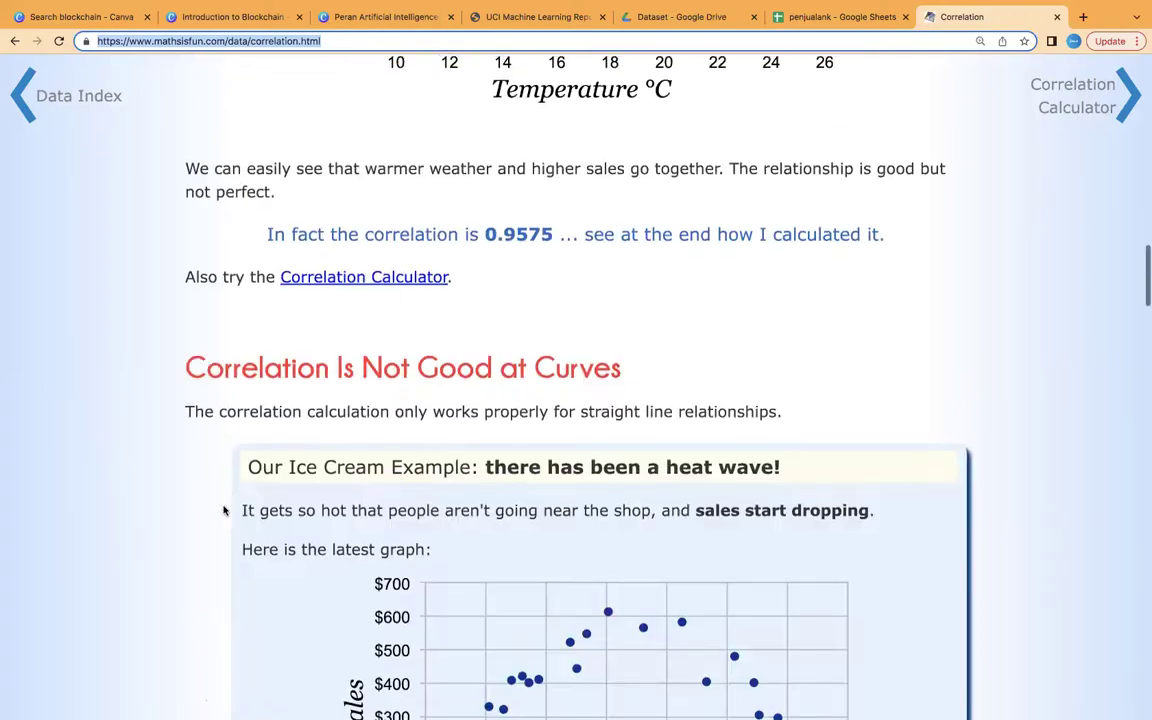
left_click(800, 17)
left_click(931, 18)
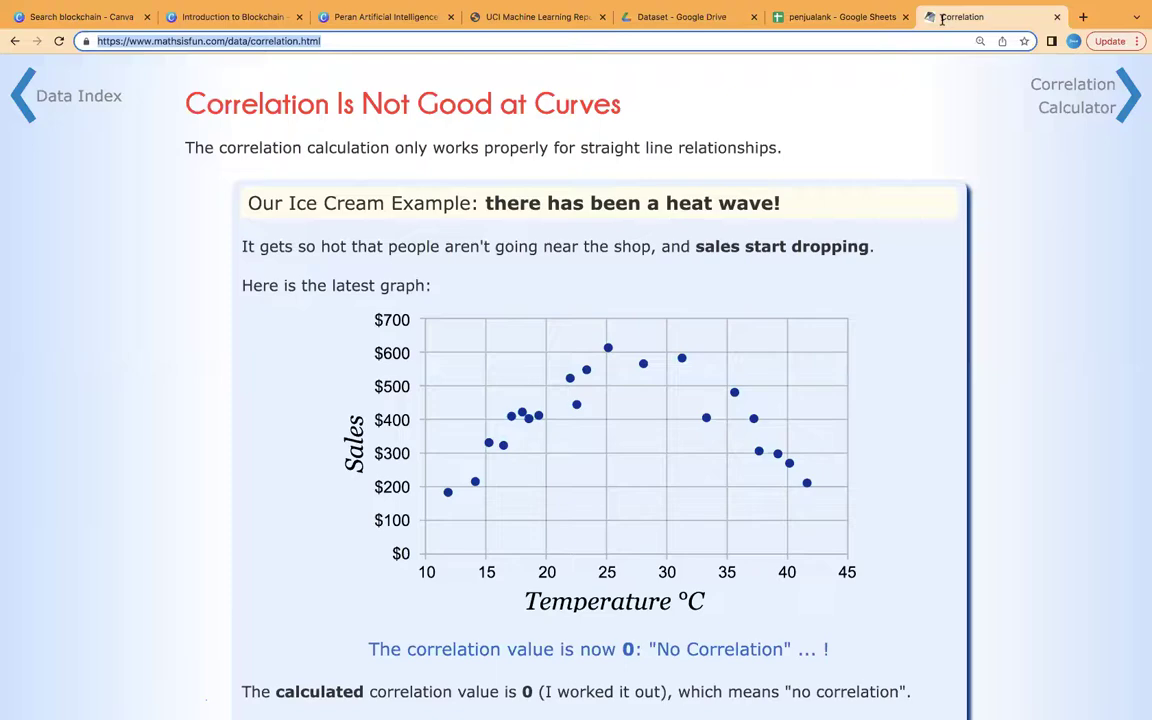
scroll(532, 468, "down", 12)
scroll(532, 468, "down", 12)
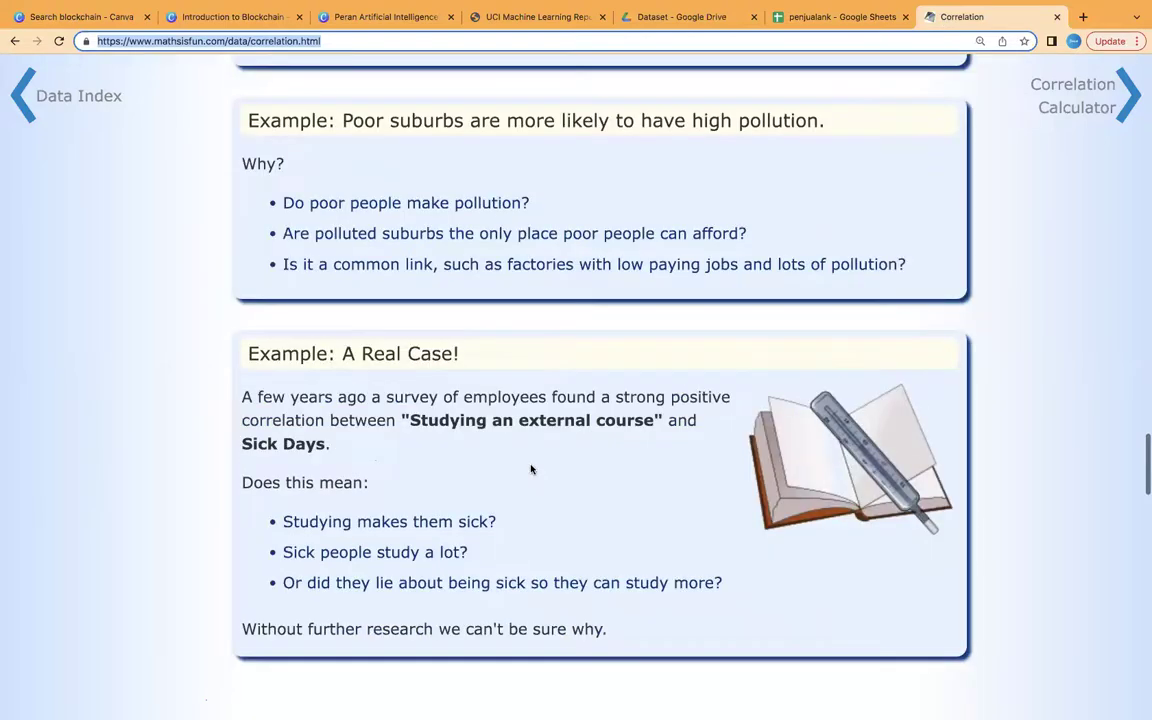
scroll(531, 468, "down", 3)
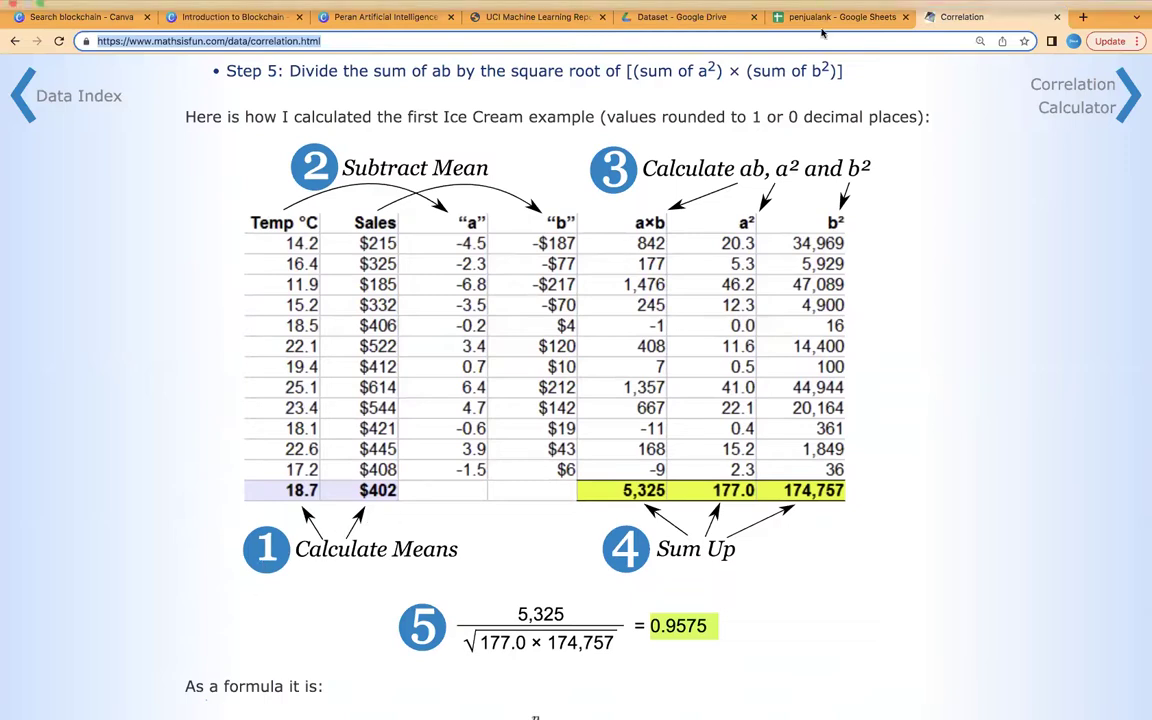
Step: Return to the penjualank sheet and delete rows 11, 46 and 47, whose price is a question mark
mouse_move(740, 6)
left_click(843, 53)
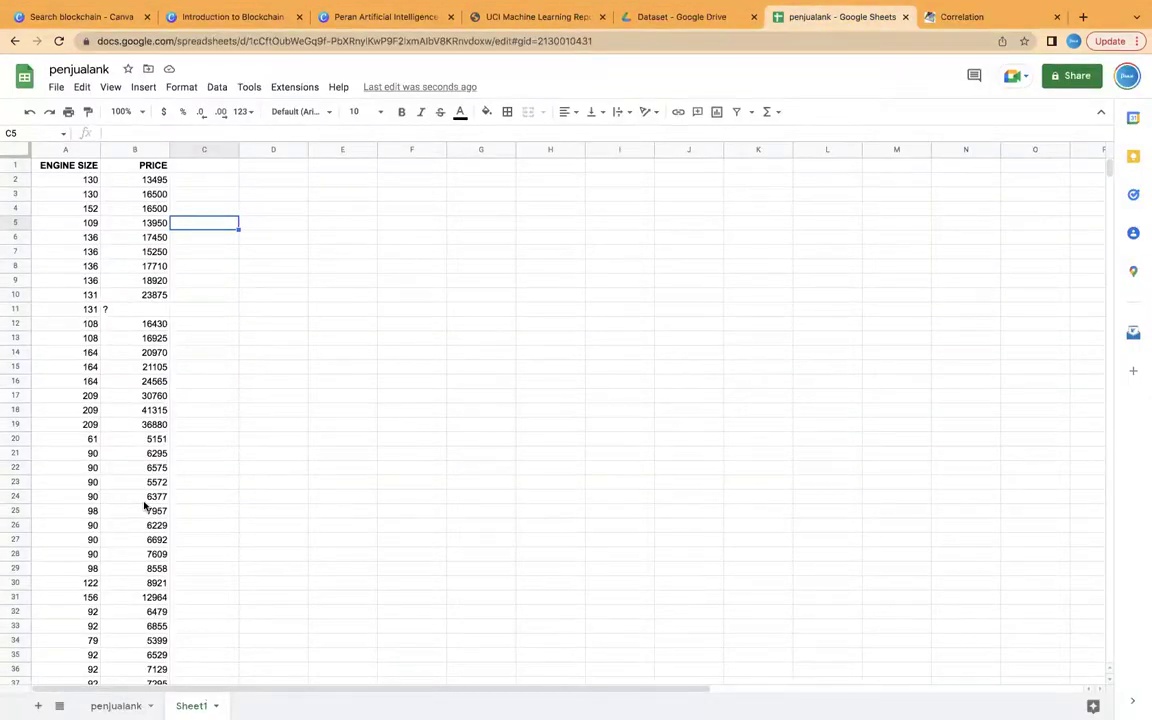
left_click(15, 309)
scroll(158, 458, "down", 3)
scroll(158, 458, "down", 8)
left_click(10, 381)
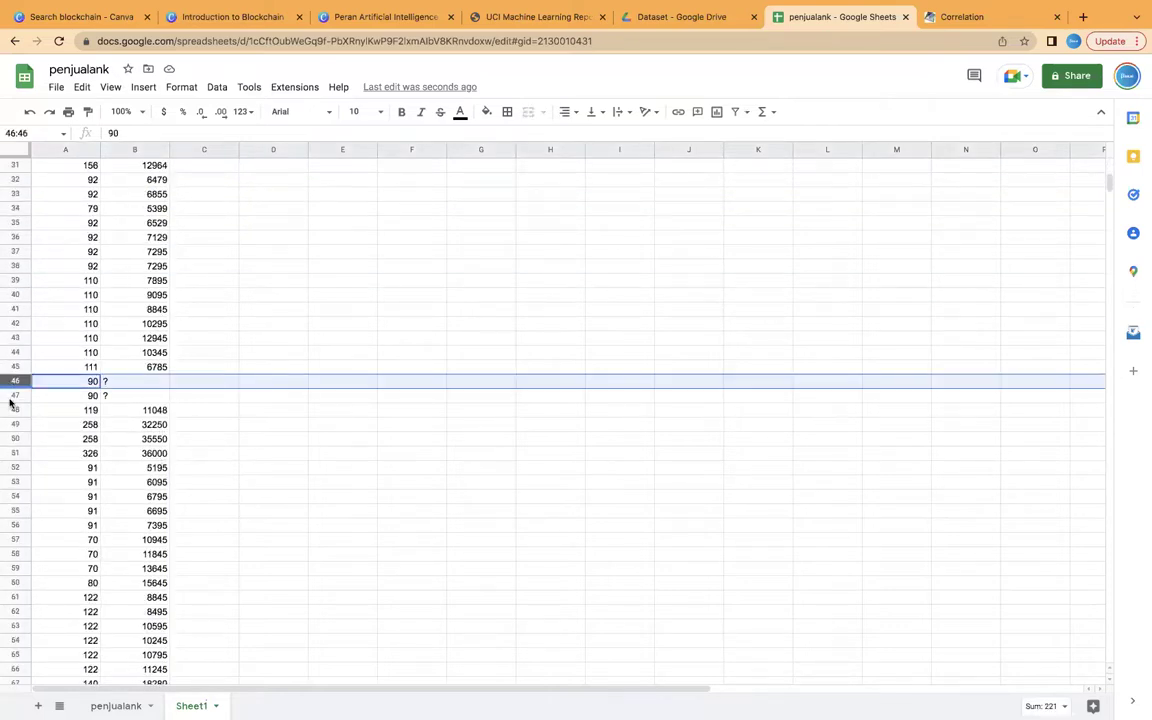
left_click(10, 396, "super")
right_click(10, 396)
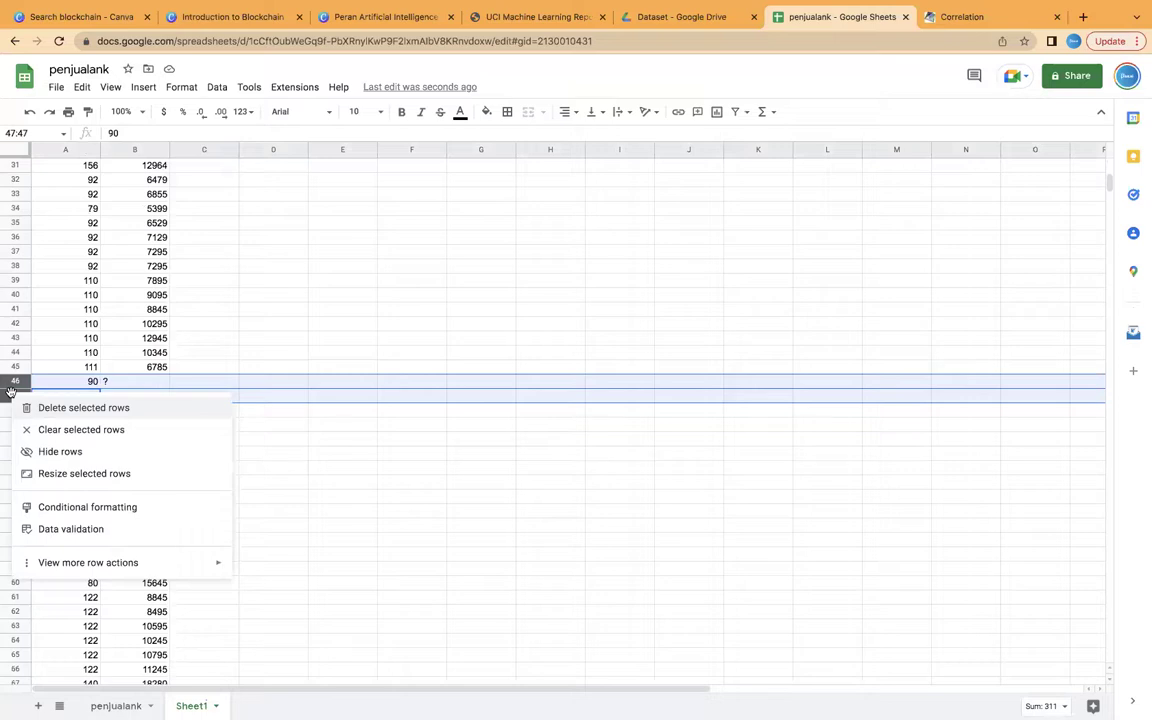
left_click(90, 406)
Step: Delete row 128, the entry with engine size 203 and a missing price
scroll(157, 481, "down", 7)
scroll(154, 481, "down", 15)
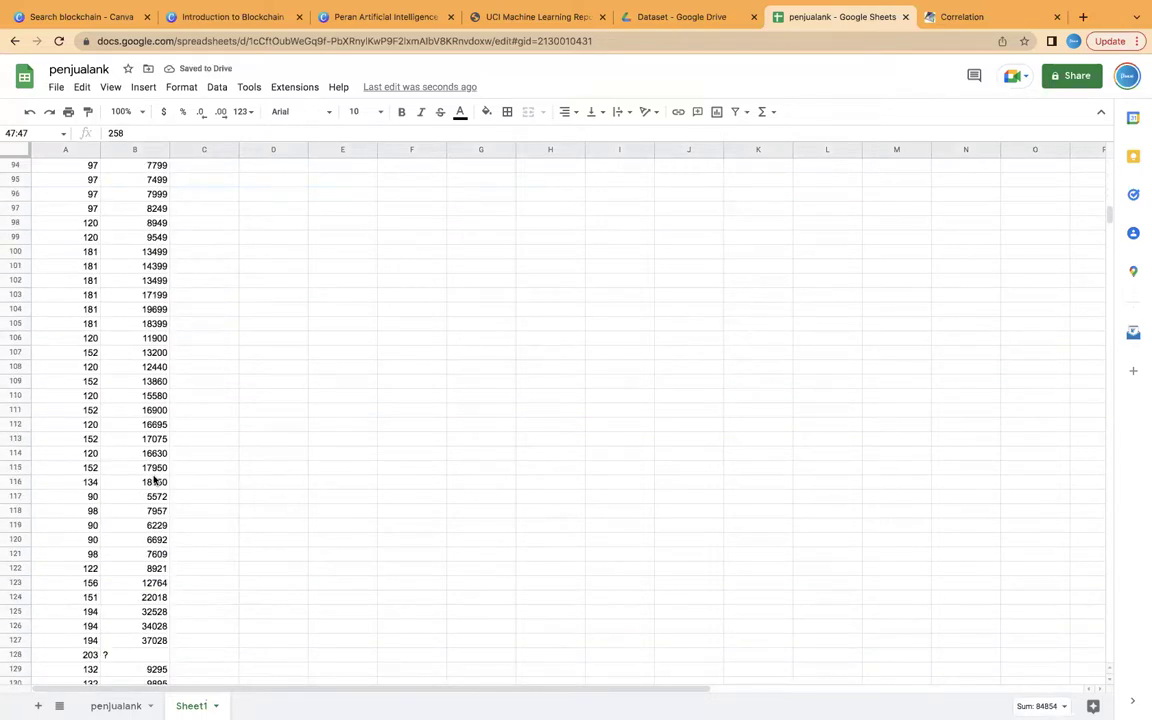
scroll(155, 481, "down", 2)
left_click(16, 509)
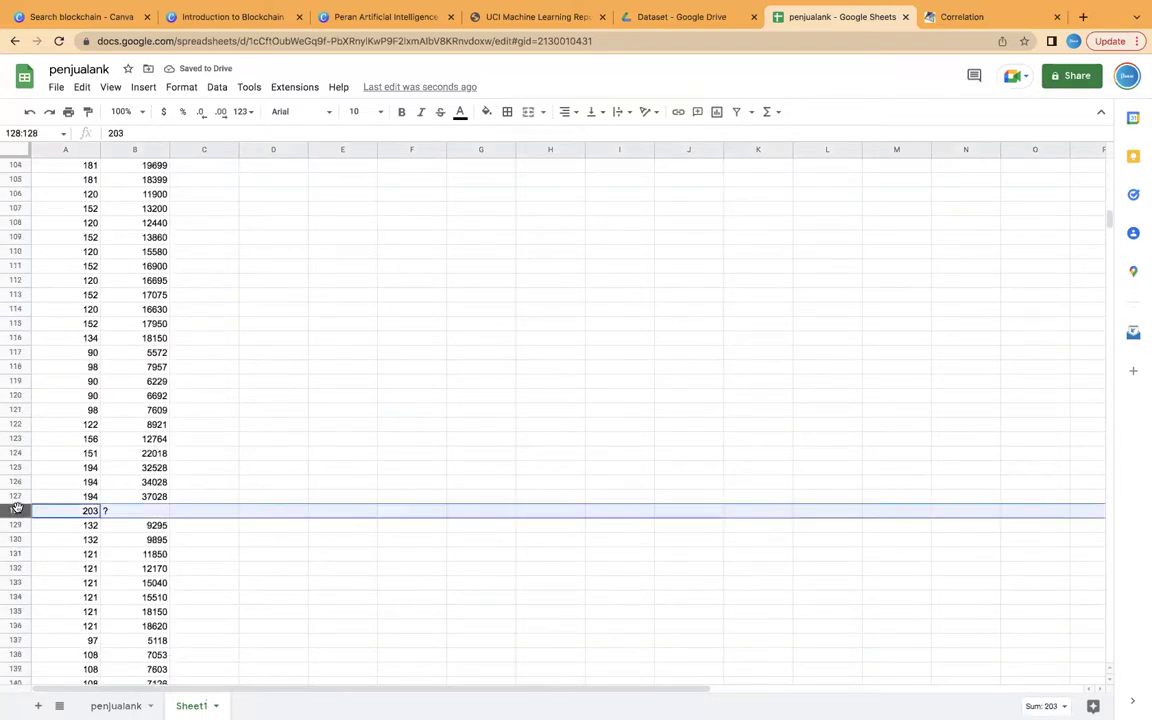
right_click(16, 509)
left_click(90, 337)
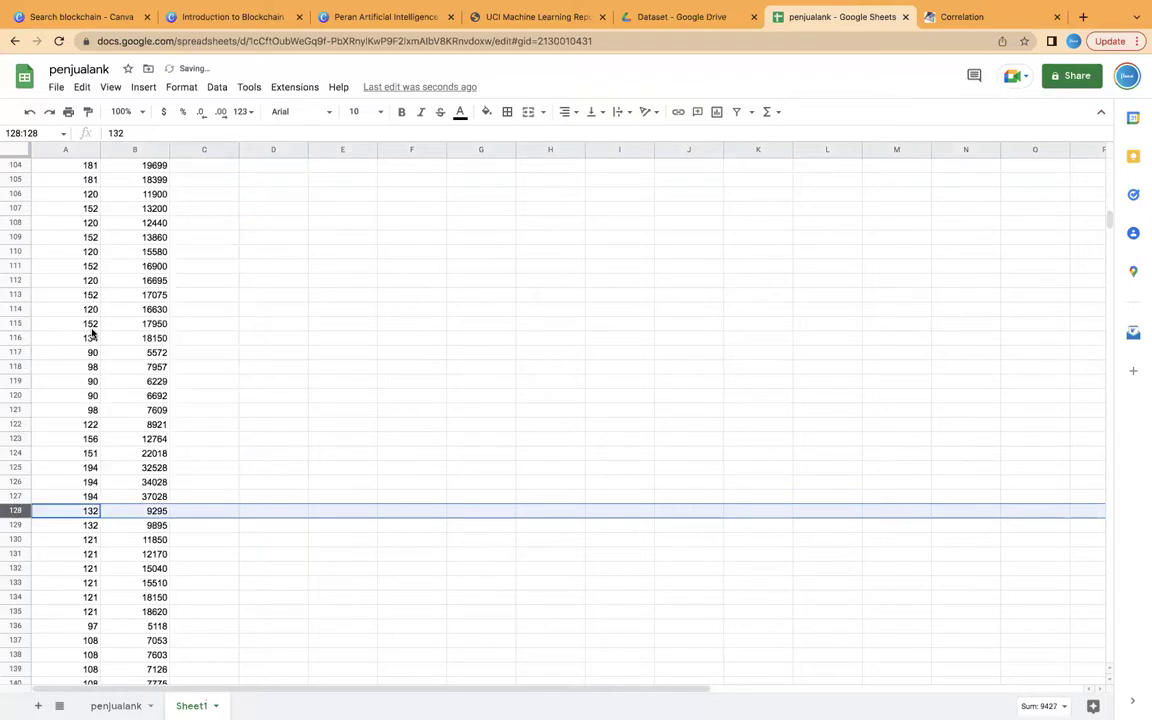
Step: Delete row 203 at the end of the data, which holds only a question mark
scroll(122, 635, "down", 1)
scroll(122, 635, "down", 18)
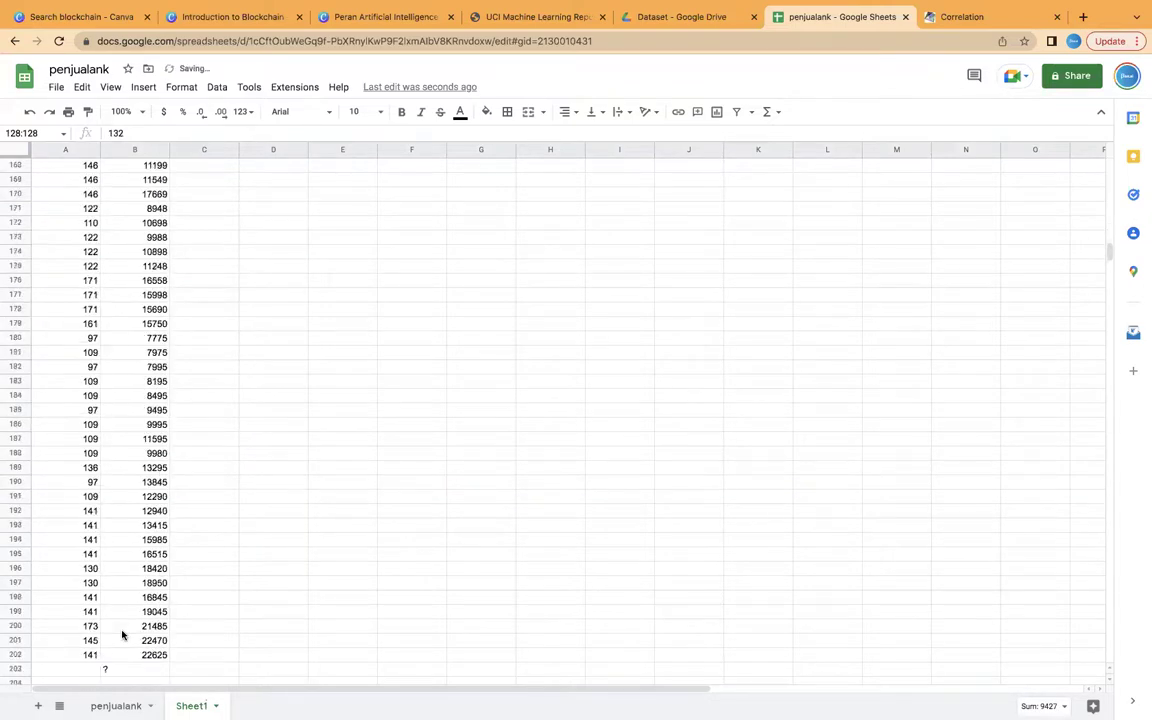
left_click(20, 541)
right_click(20, 541)
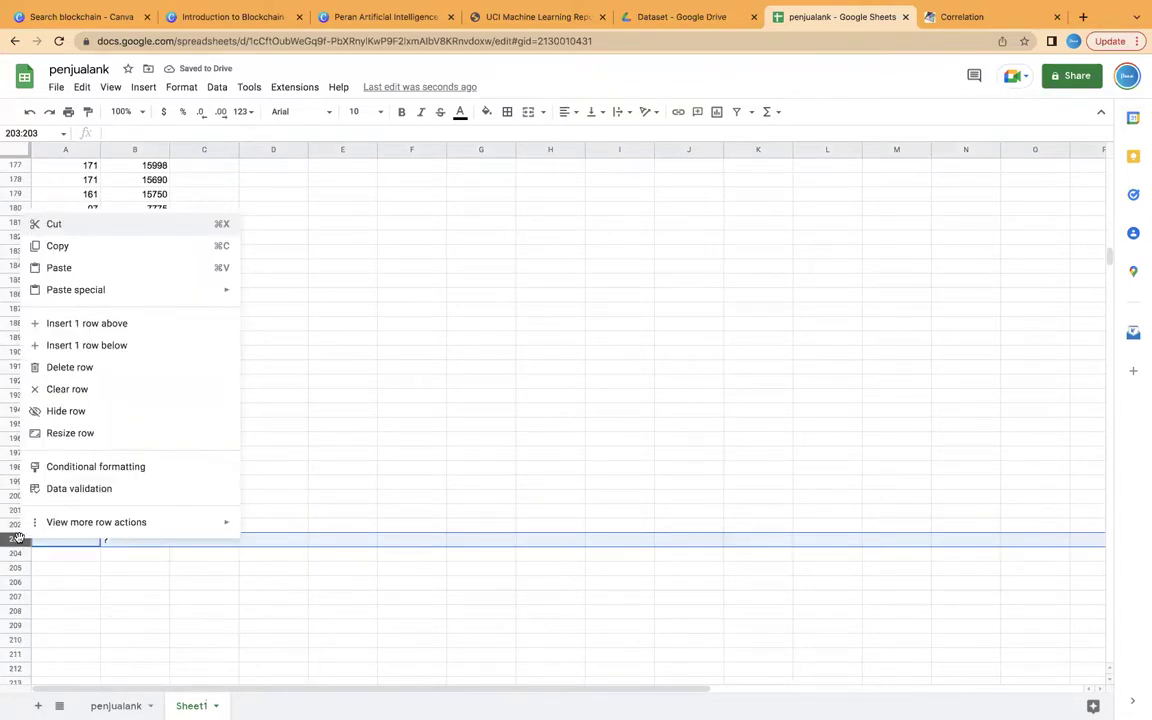
left_click(114, 371)
left_click(257, 383)
Step: Calculate the mean engine size in cell A203 with =AVERAGE(A2:A202)
scroll(257, 383, "up", 20)
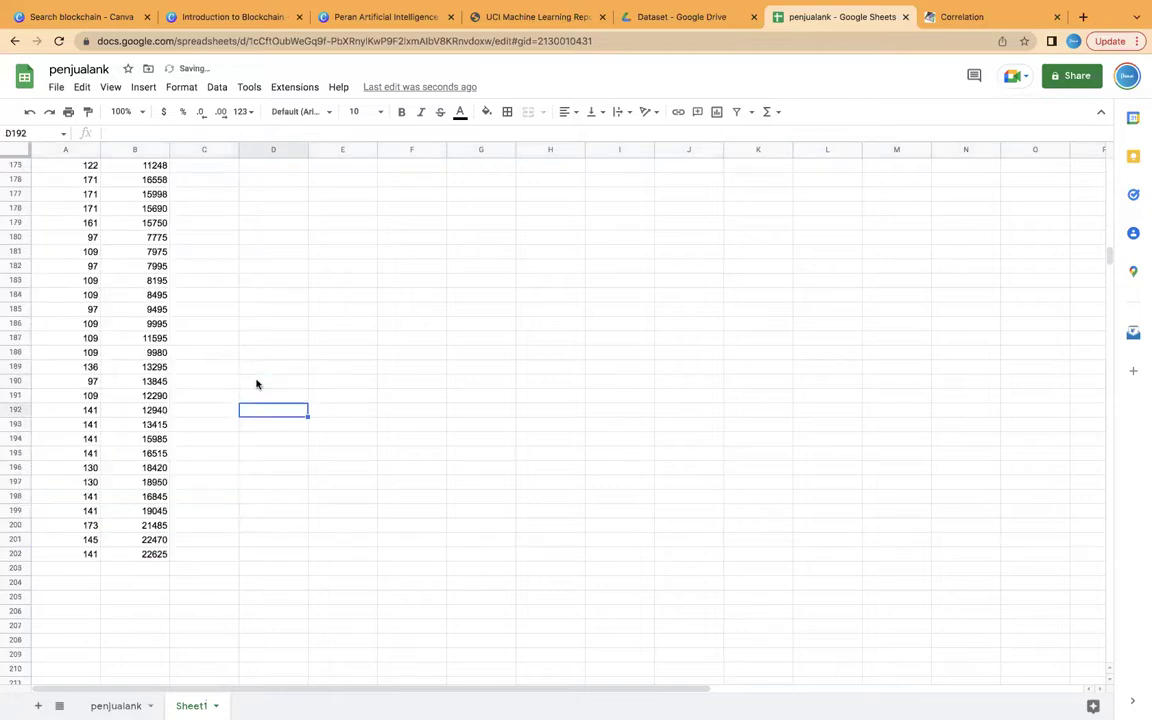
scroll(256, 384, "up", 6)
scroll(256, 384, "down", 20)
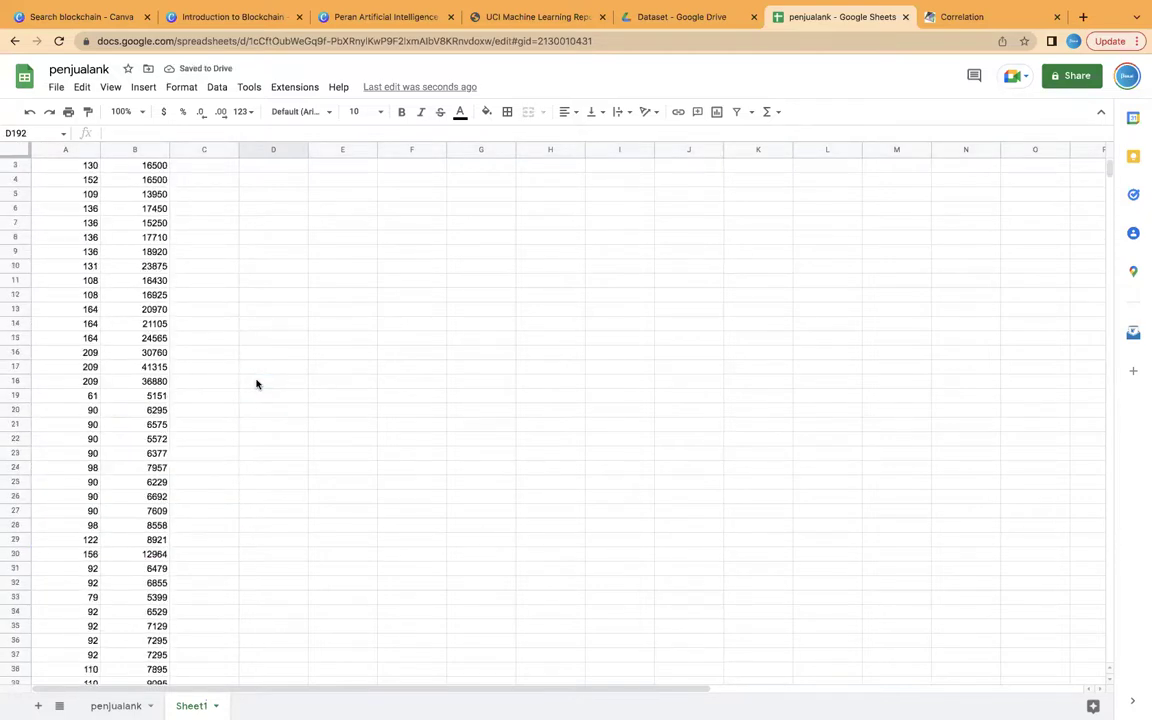
scroll(256, 384, "down", 20)
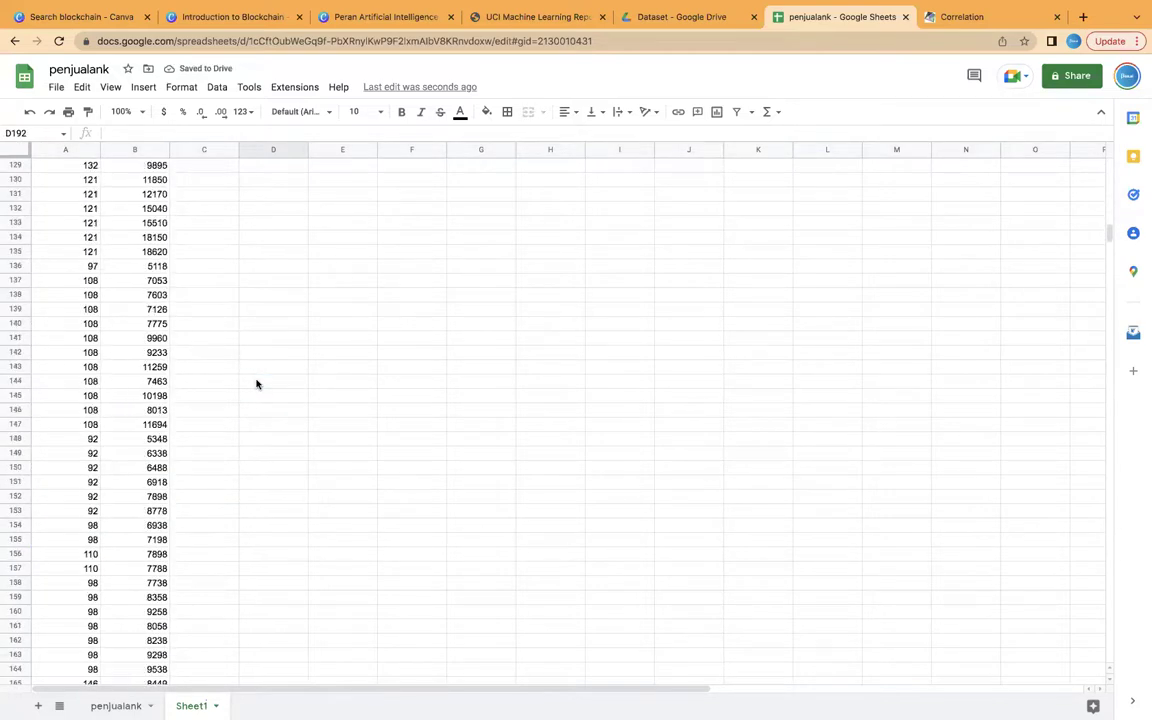
scroll(256, 384, "down", 3)
left_click(69, 496)
left_click(187, 133)
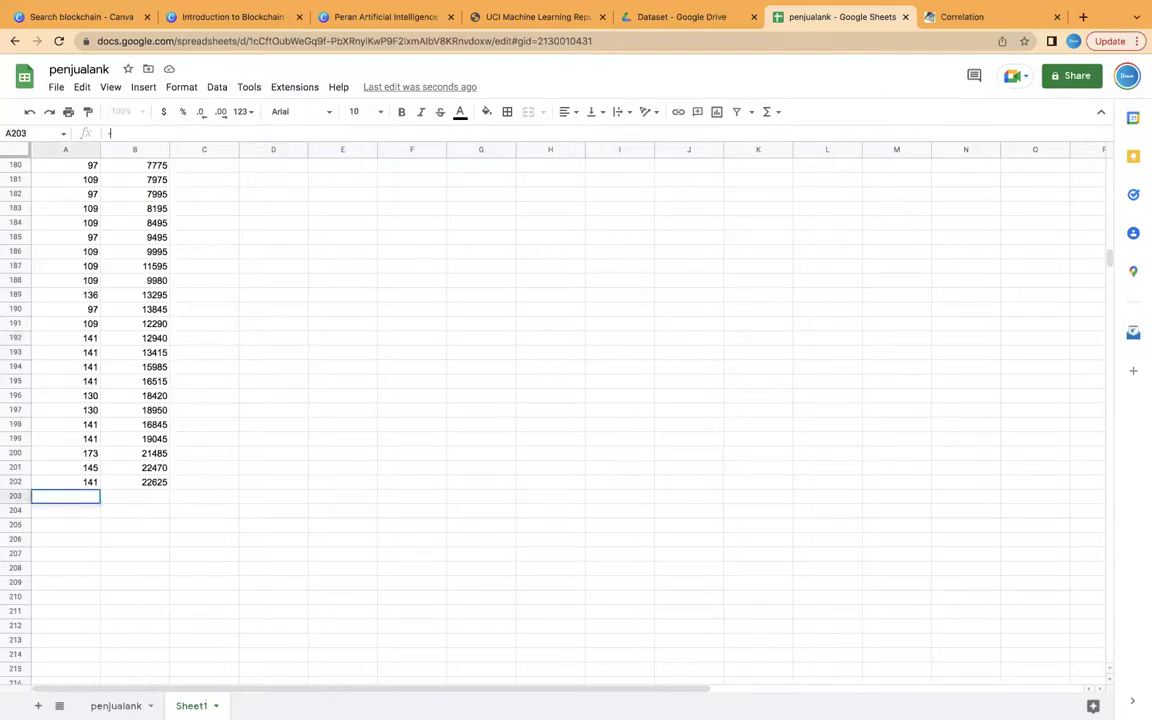
type("=ave")
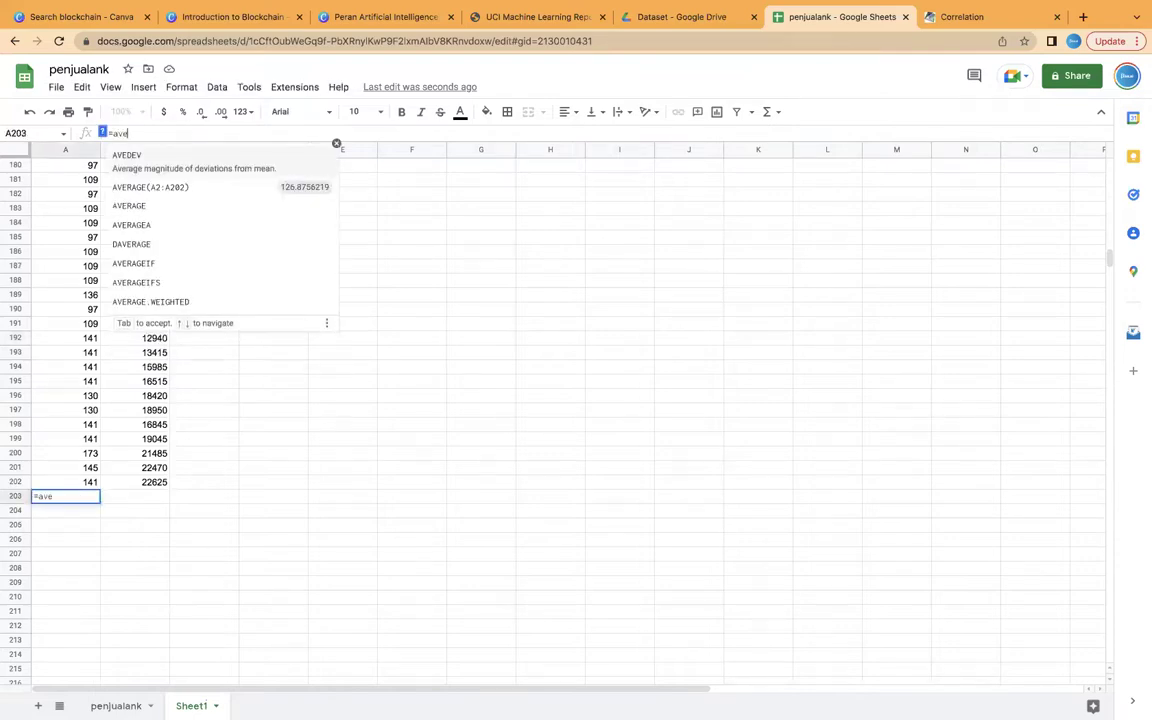
type("RAG")
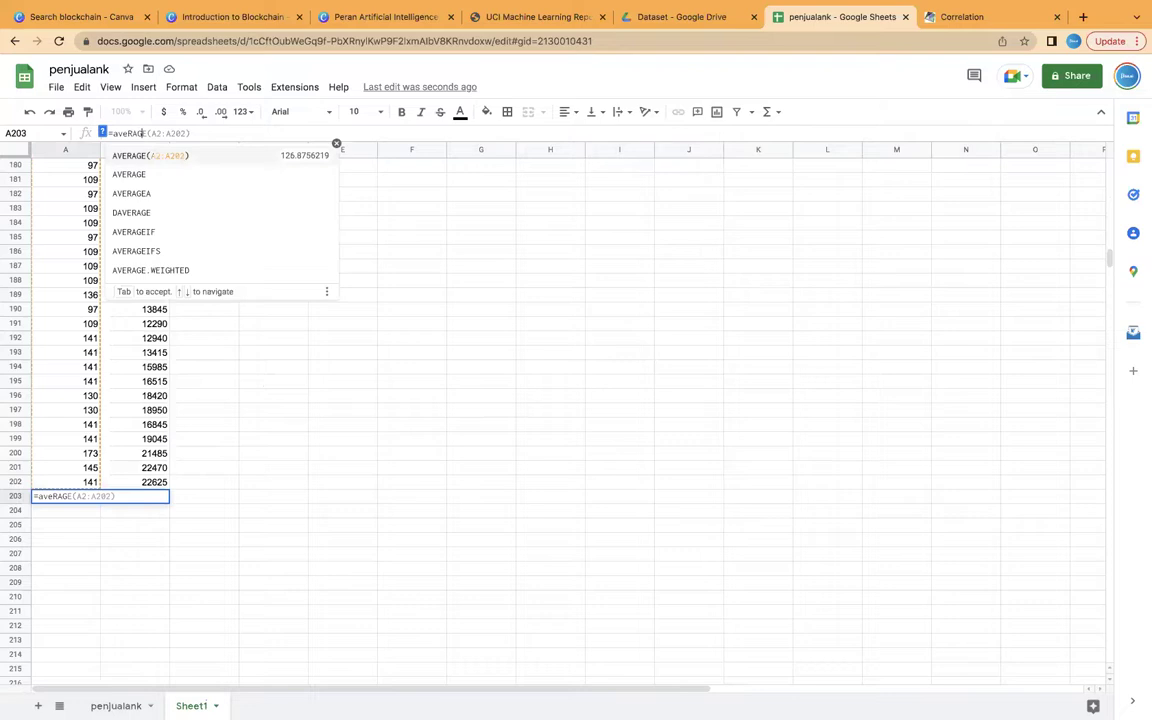
type("E")
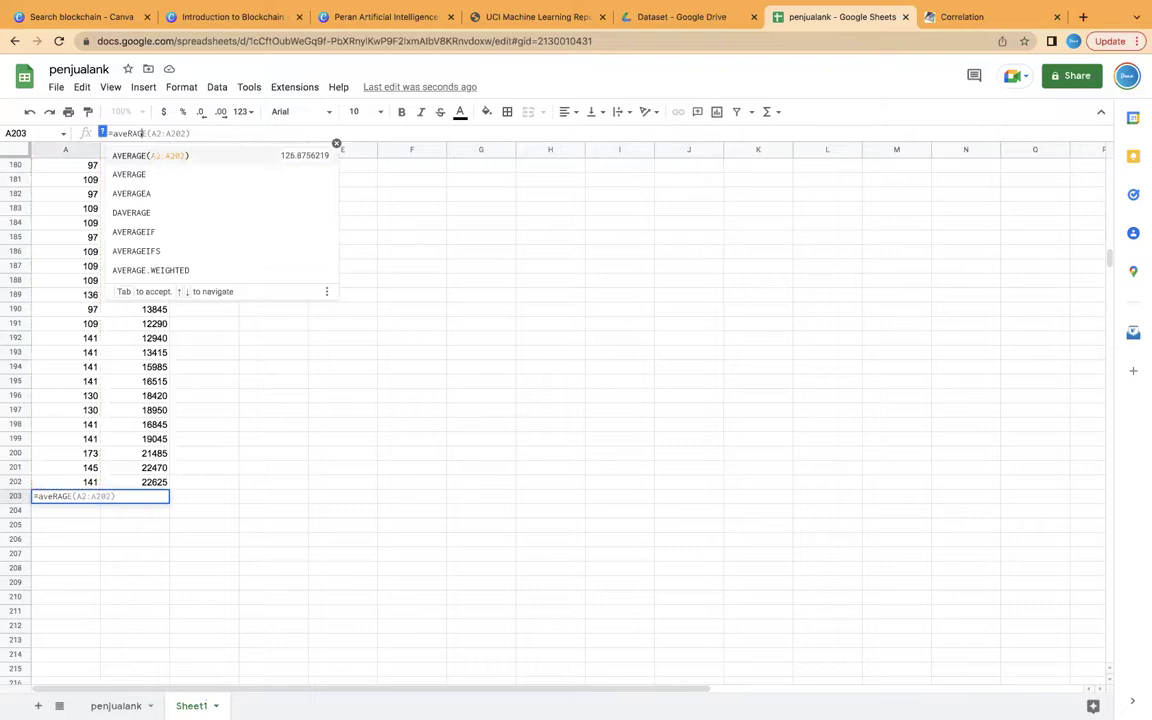
left_click(127, 154)
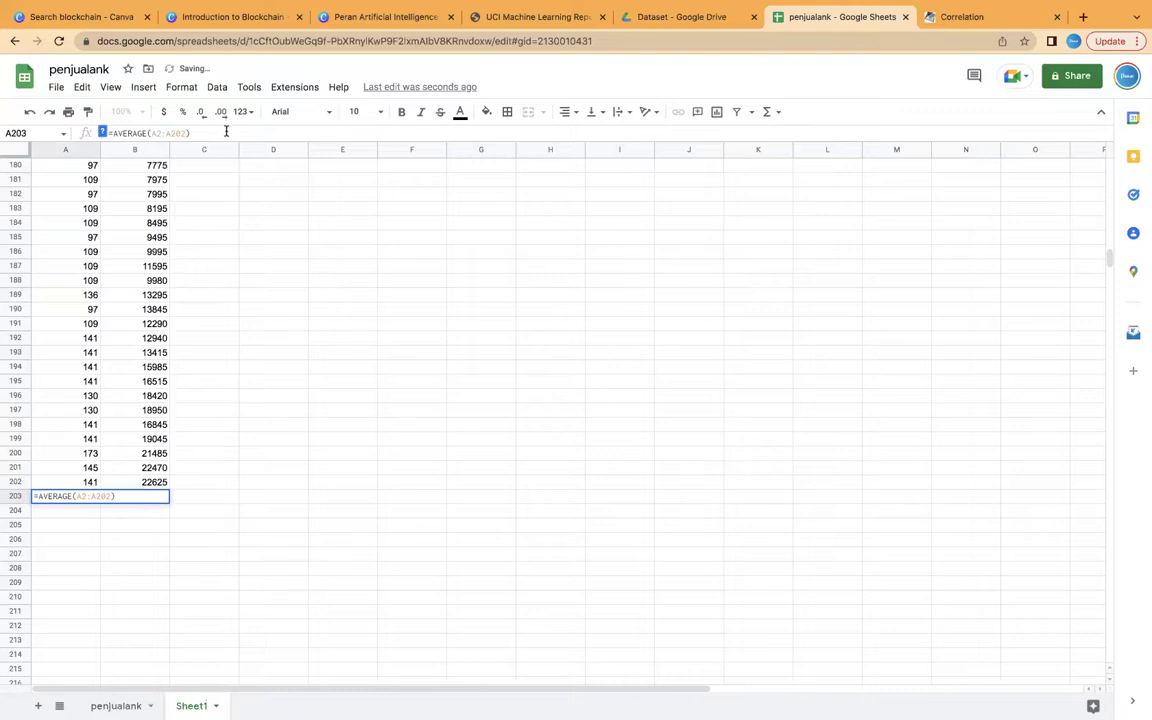
key("Return")
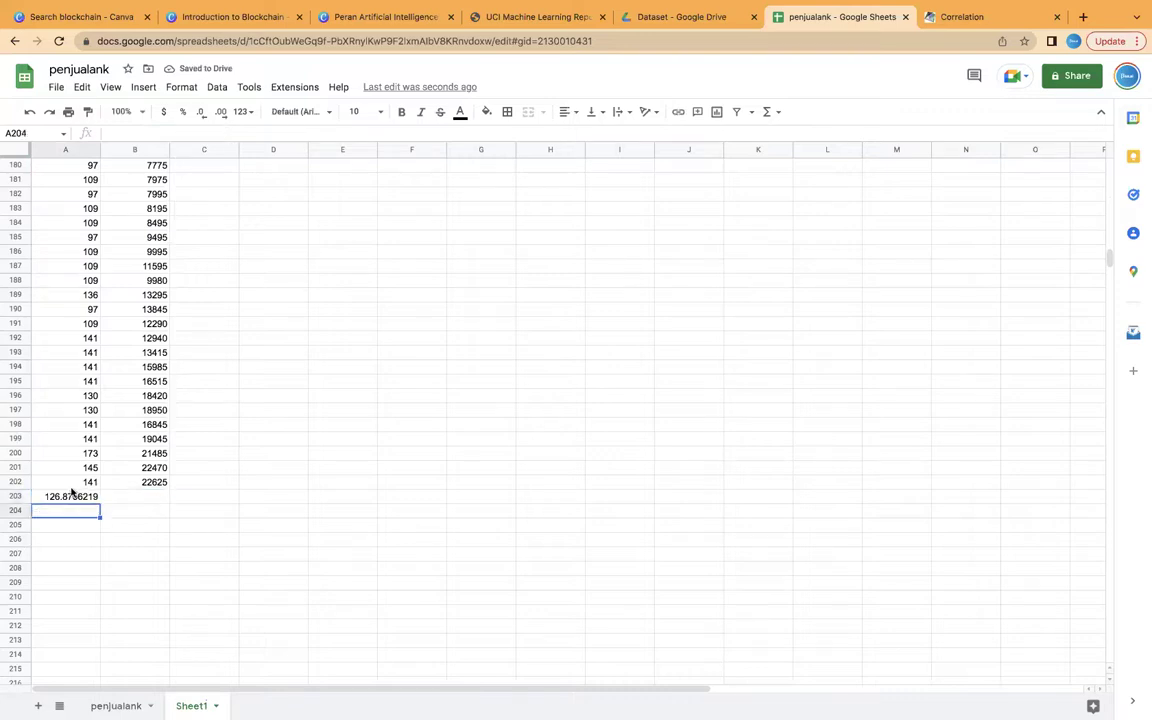
Step: Fill the average formula from A203 across to B203 to get the mean price
left_click(71, 497)
left_click_drag(100, 497, 165, 500)
scroll(113, 464, "up", 1)
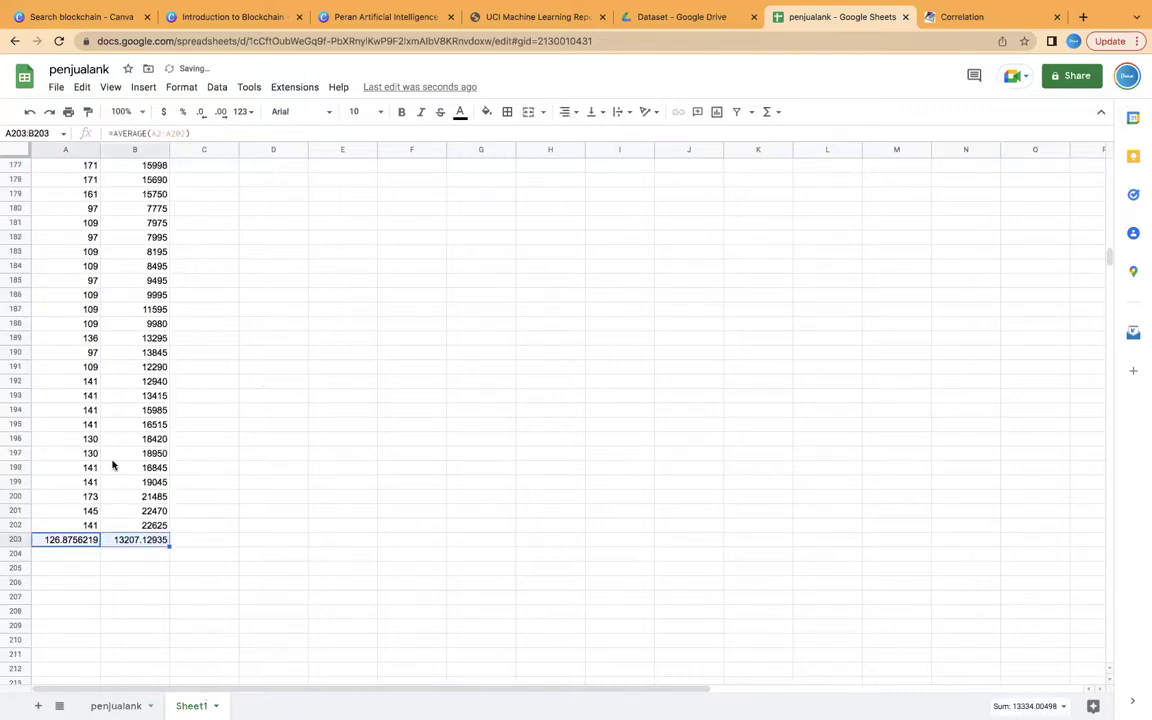
scroll(113, 464, "up", 2)
left_click(237, 507)
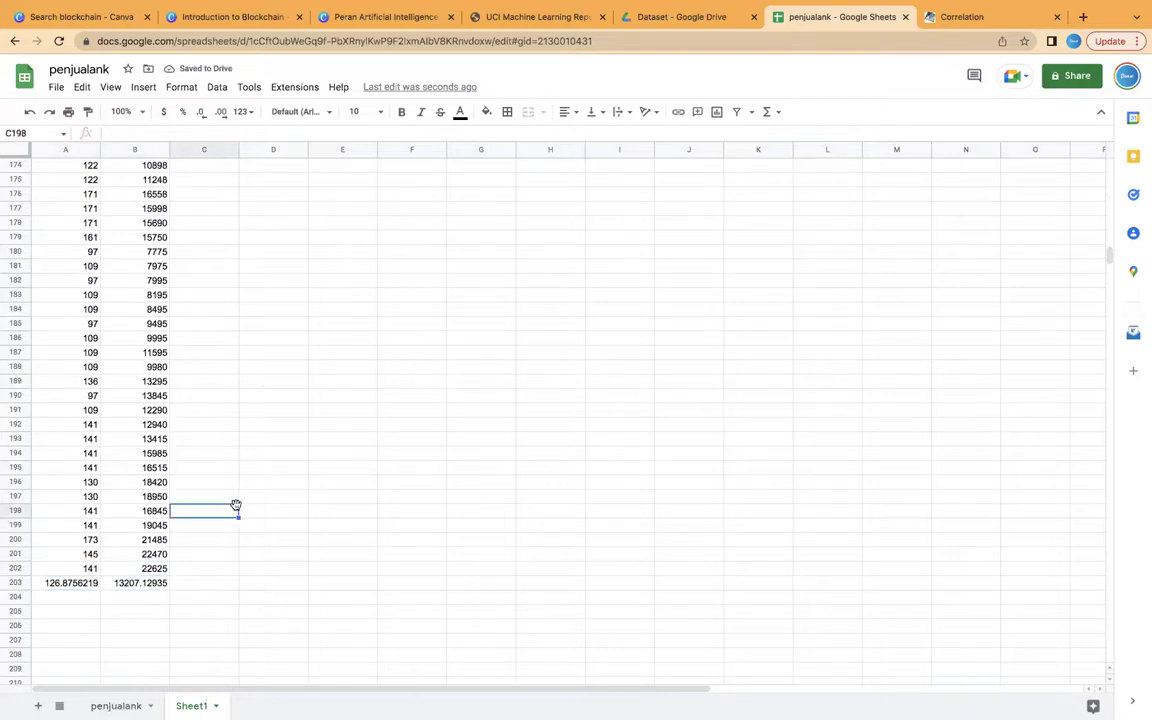
scroll(236, 509, "up", 2)
scroll(236, 509, "up", 1)
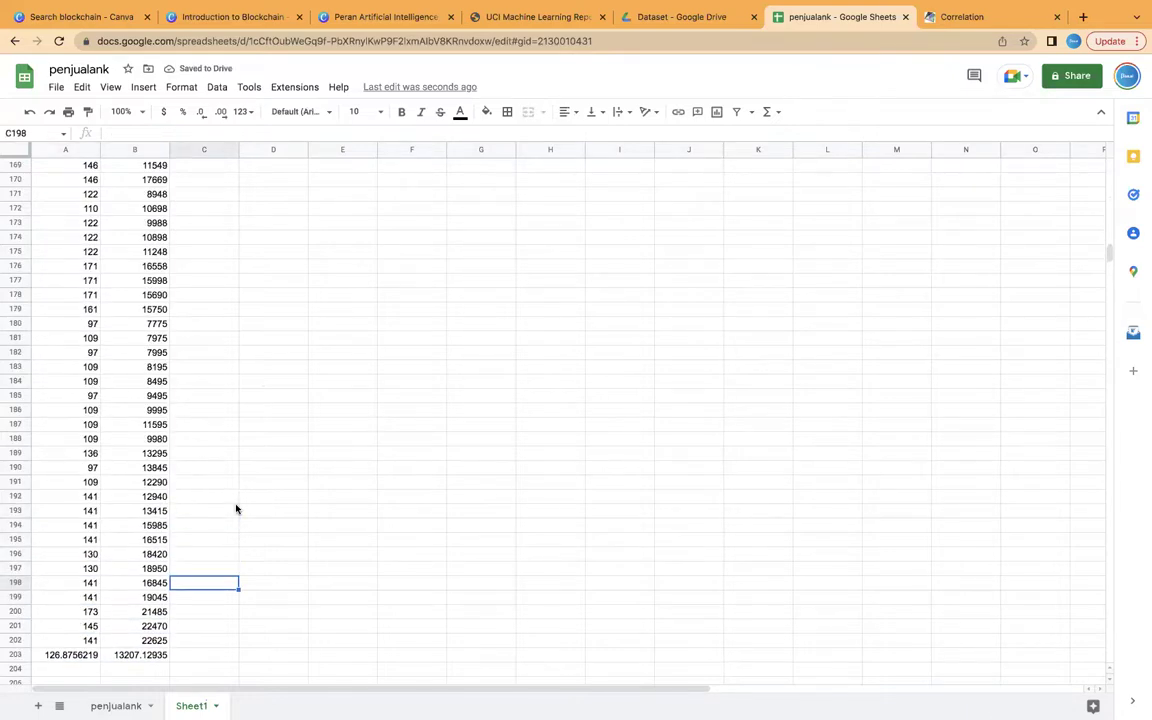
scroll(236, 509, "down", 2)
Step: Consult the calculation table on the Correlation page and add the headers A in C1 and B in D1
key("super+equal")
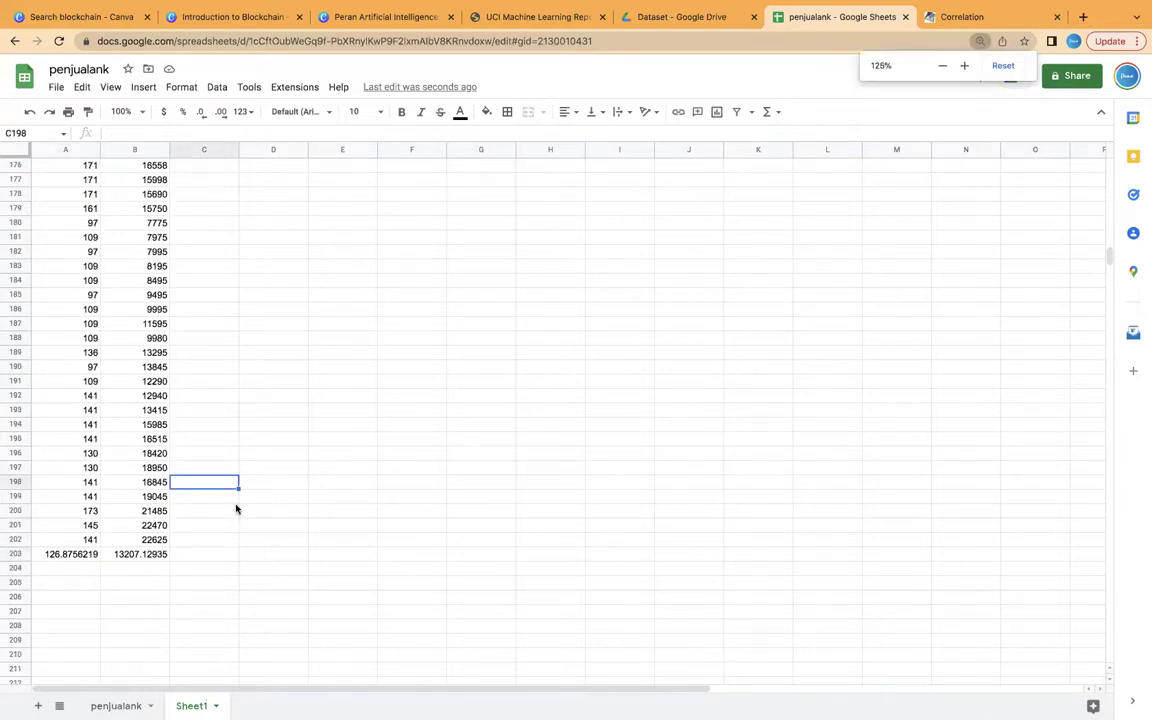
key("super+equal")
key("super+equal")
key("super+minus")
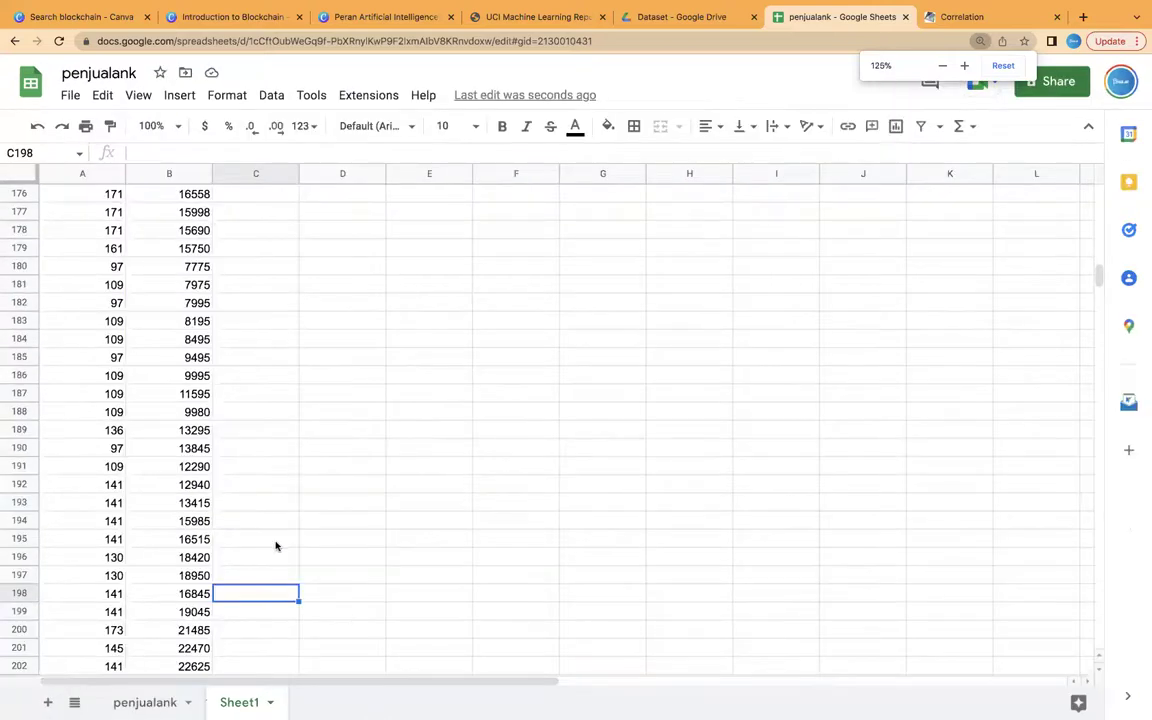
scroll(352, 620, "down", 6)
scroll(340, 612, "up", 2)
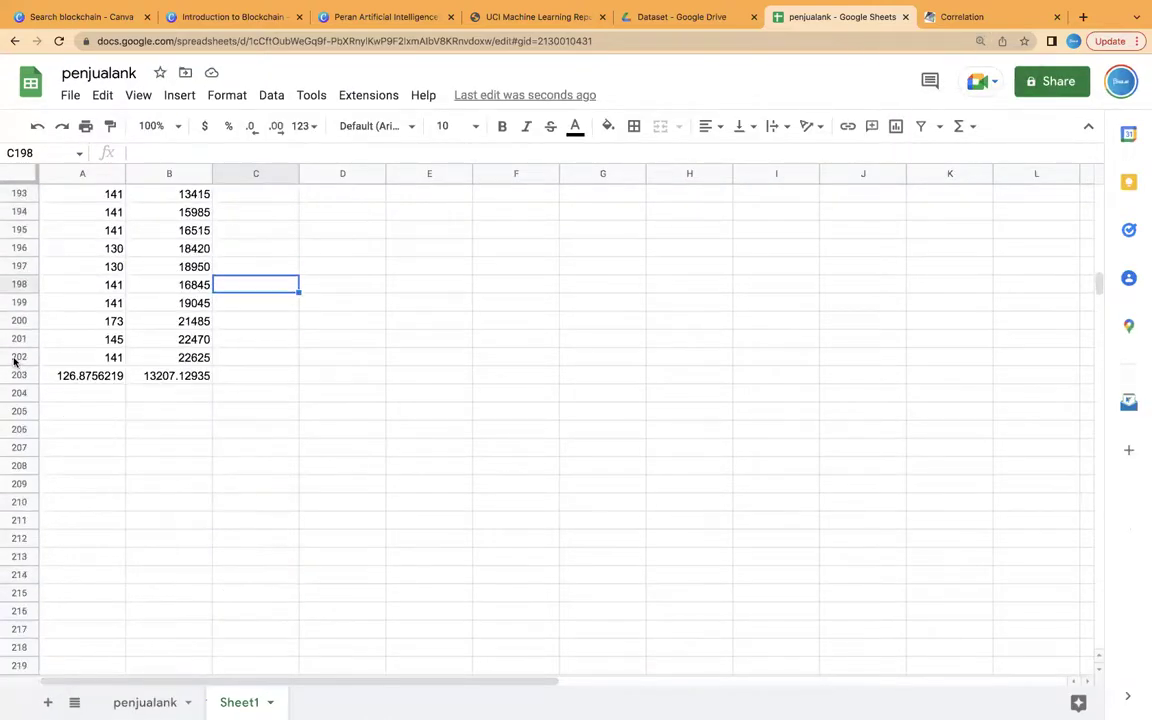
scroll(257, 338, "up", 20)
scroll(257, 340, "up", 10)
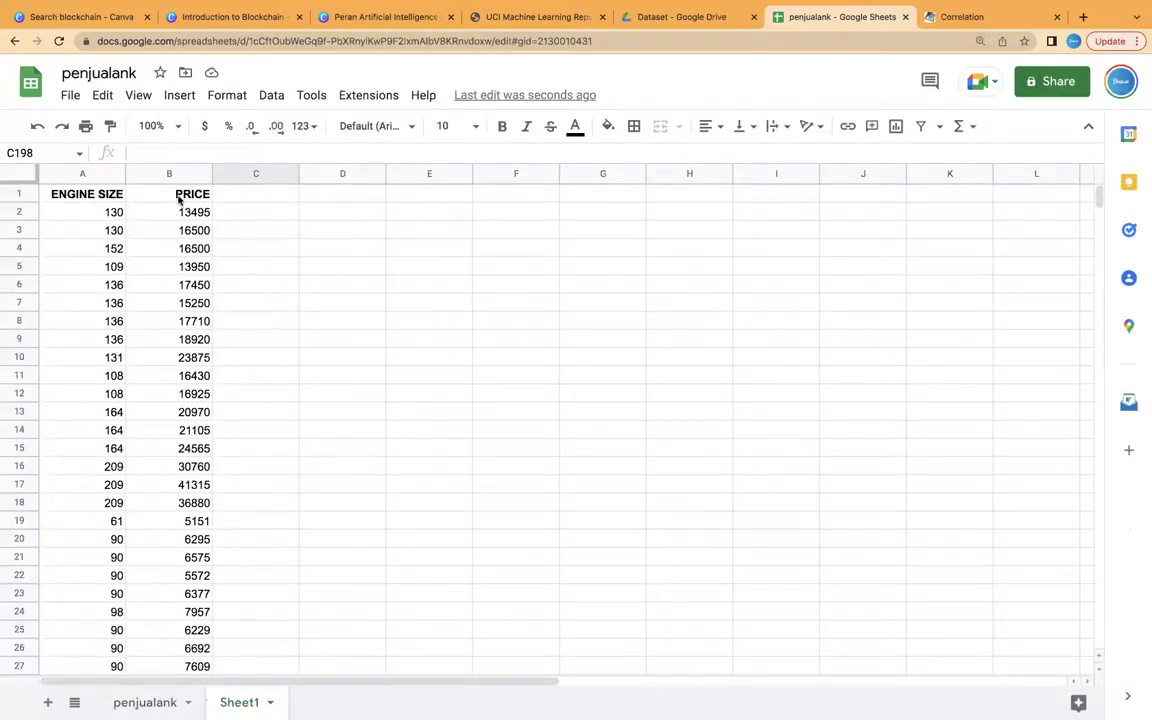
left_click(245, 200)
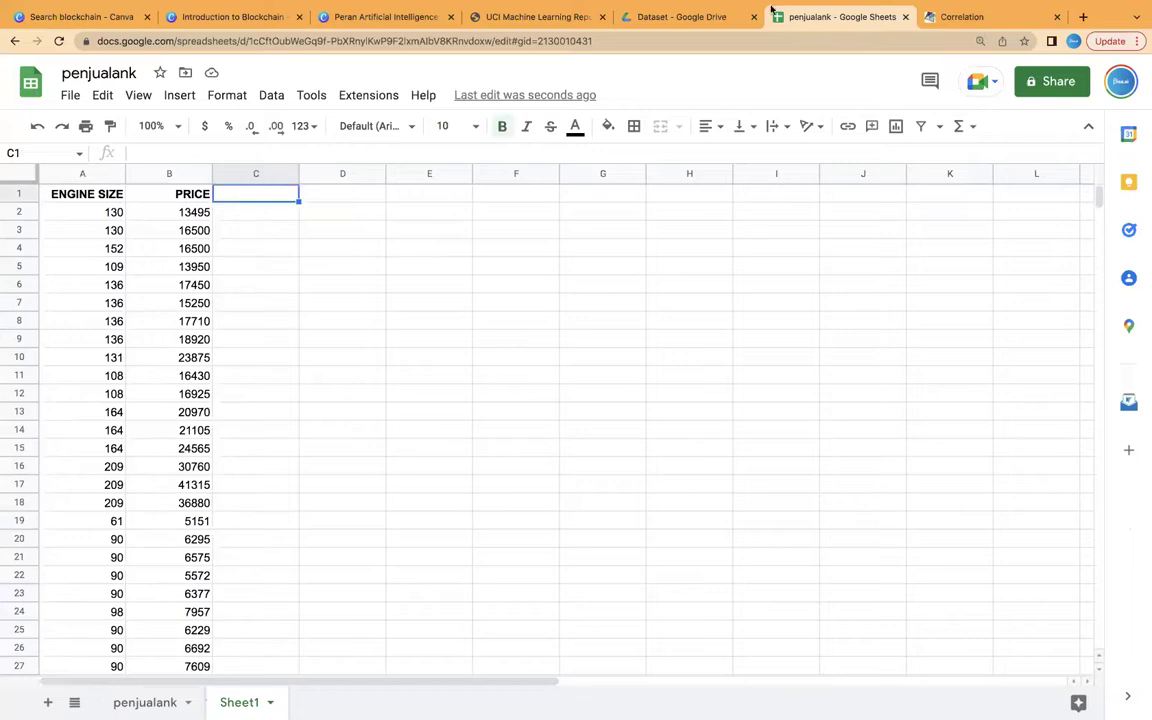
left_click(960, 17)
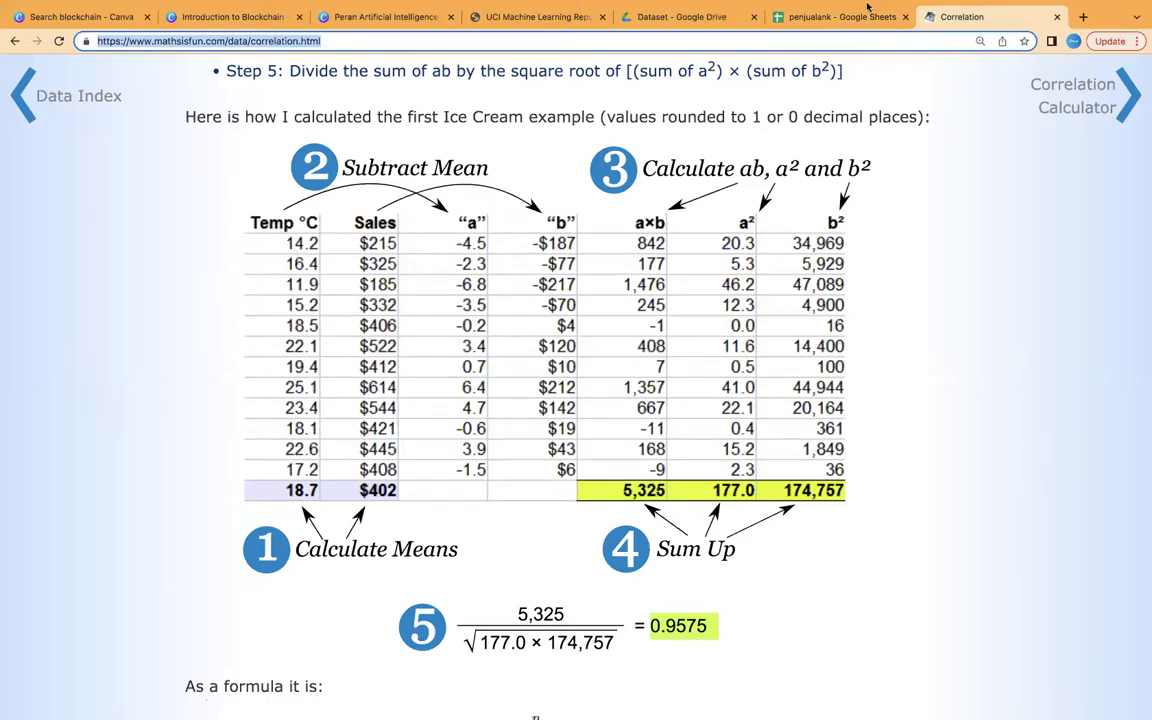
left_click(840, 17)
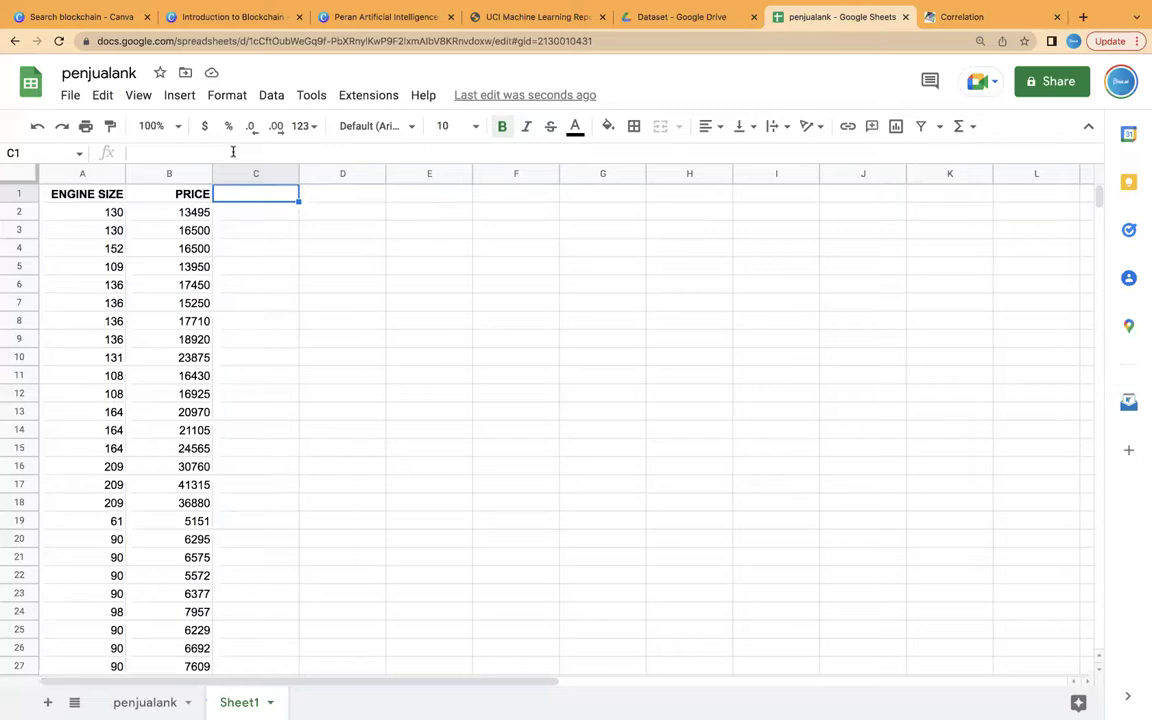
type("A")
key("Tab")
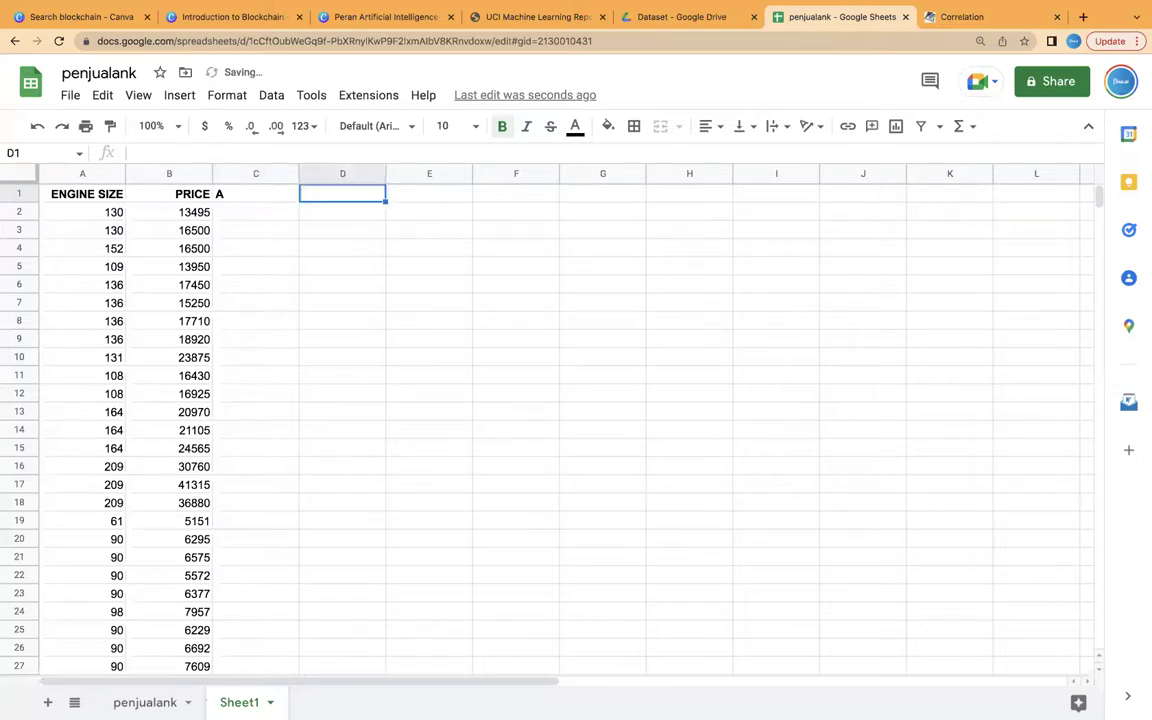
type("B")
key("Return")
Step: Calculate the engine-size deviation from the mean in C2 with =A2-A$203 and autofill the formula down column C
left_click(175, 154)
scroll(199, 558, "down", 20)
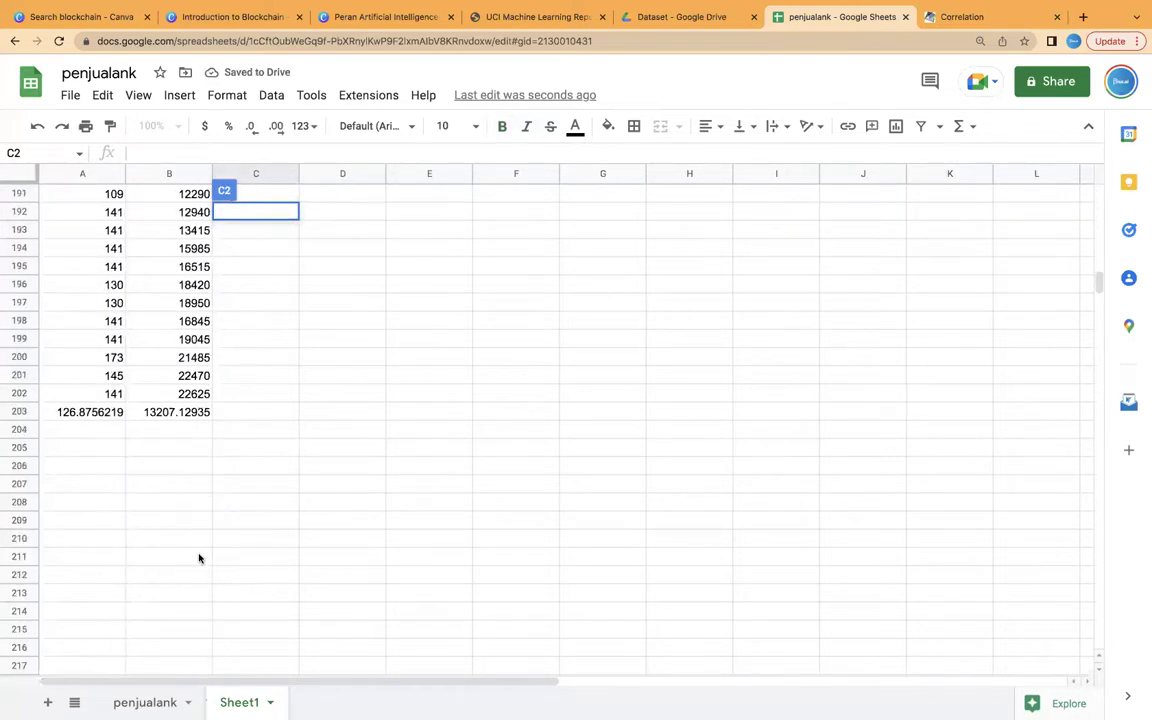
scroll(199, 558, "up", 4)
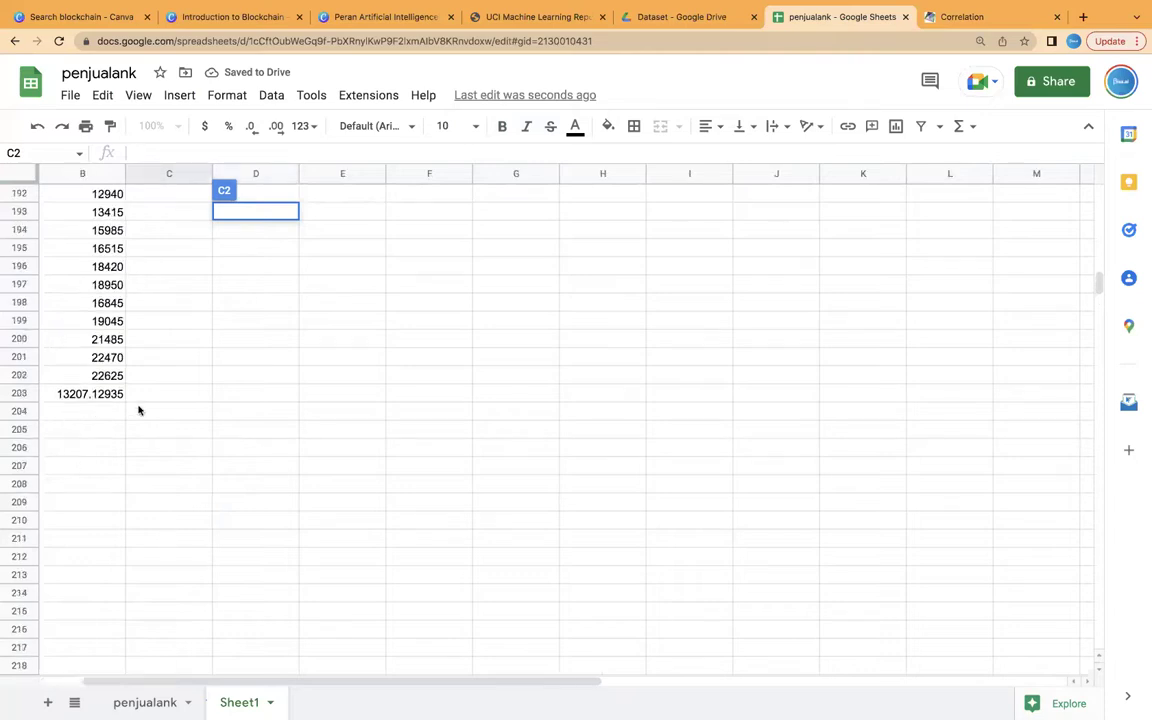
scroll(138, 410, "left", 2)
scroll(138, 410, "up", 12)
scroll(138, 410, "down", 12)
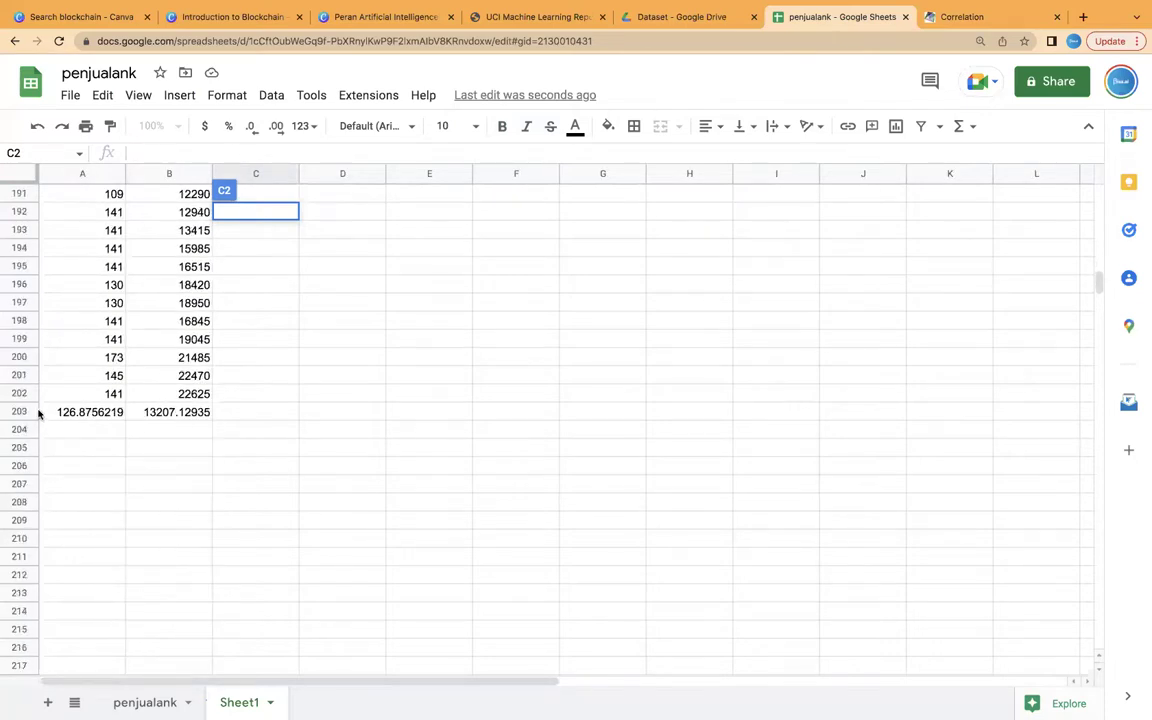
scroll(337, 332, "up", 20)
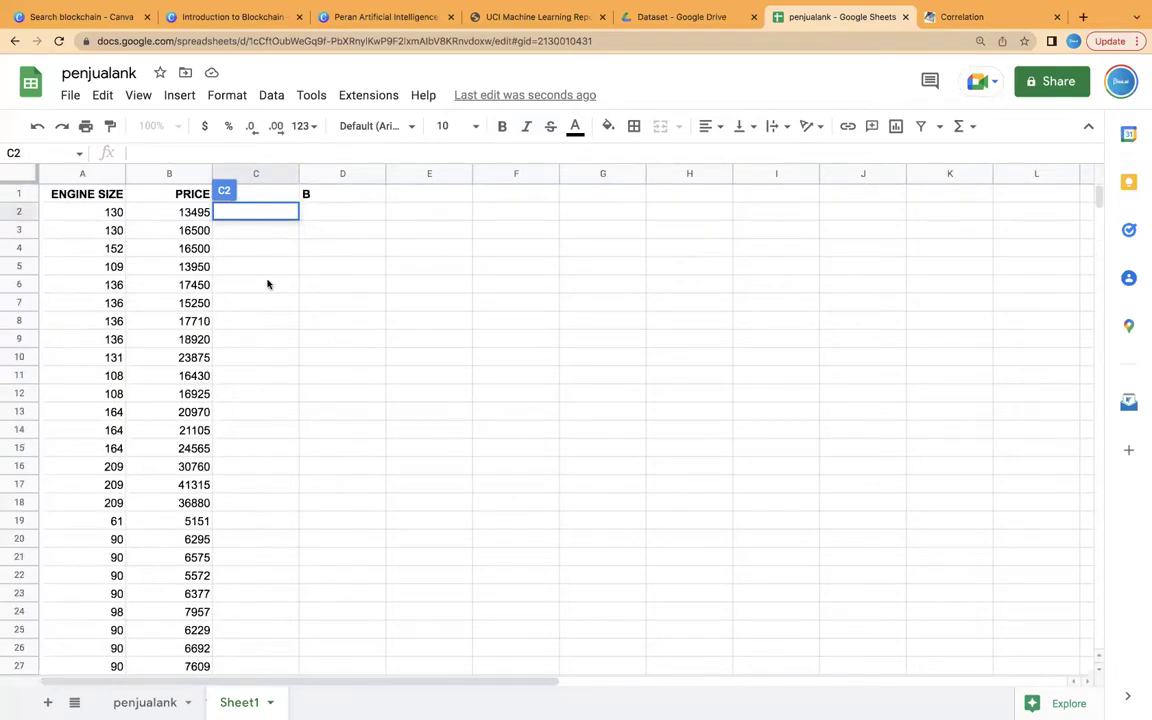
left_click(236, 152)
type("=")
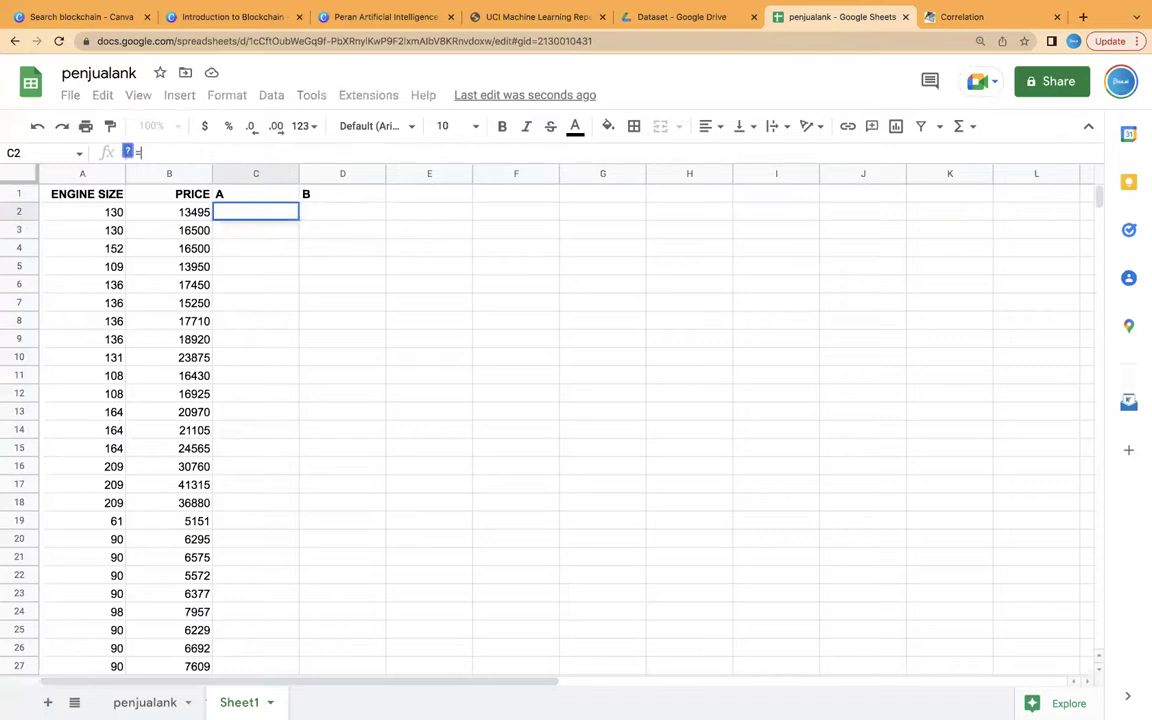
type("A2-")
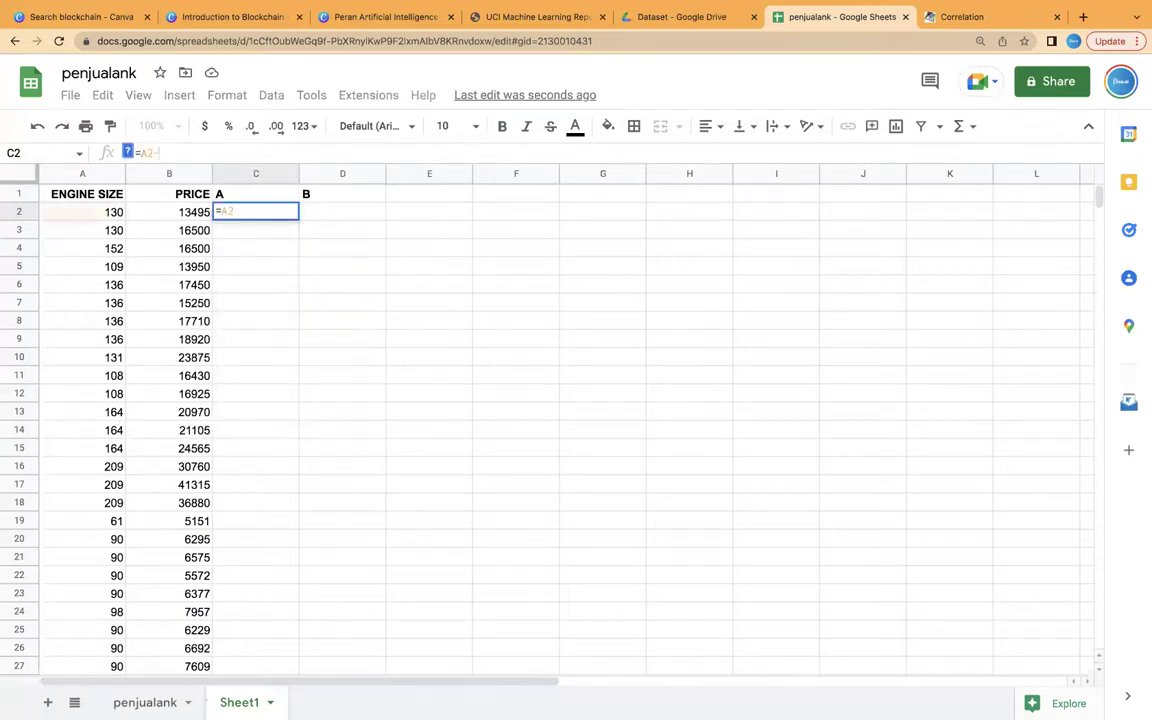
type("A203")
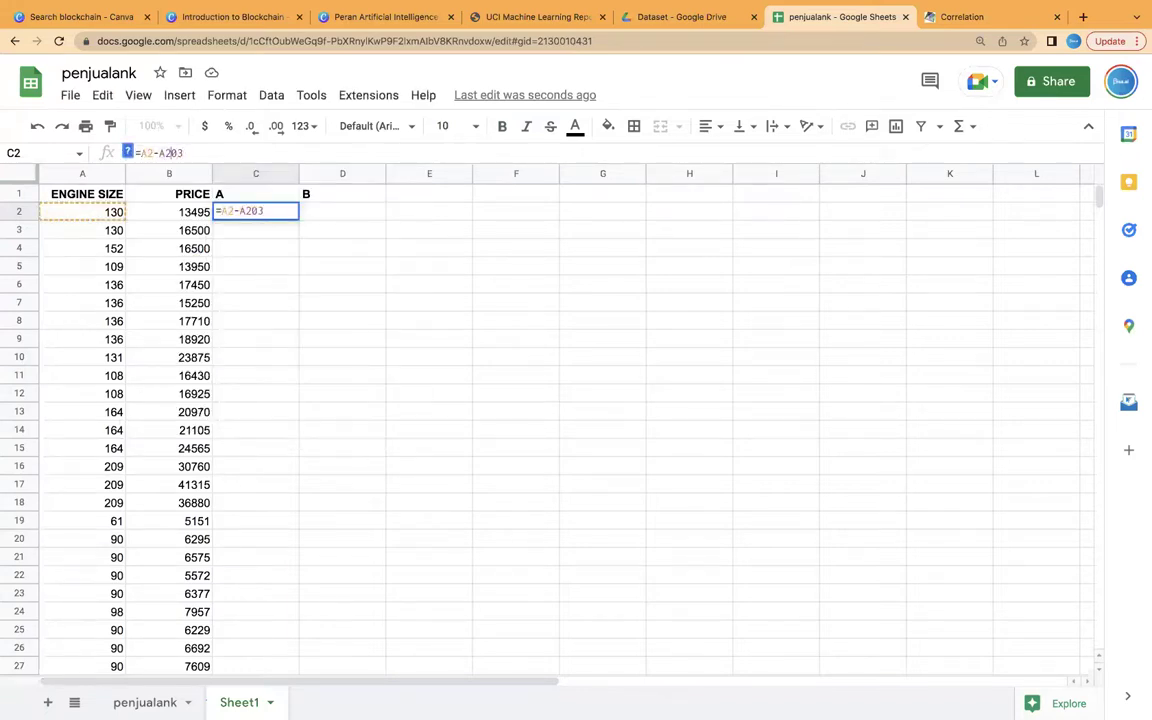
left_click(165, 152)
type("$")
key("Return")
left_click(319, 339)
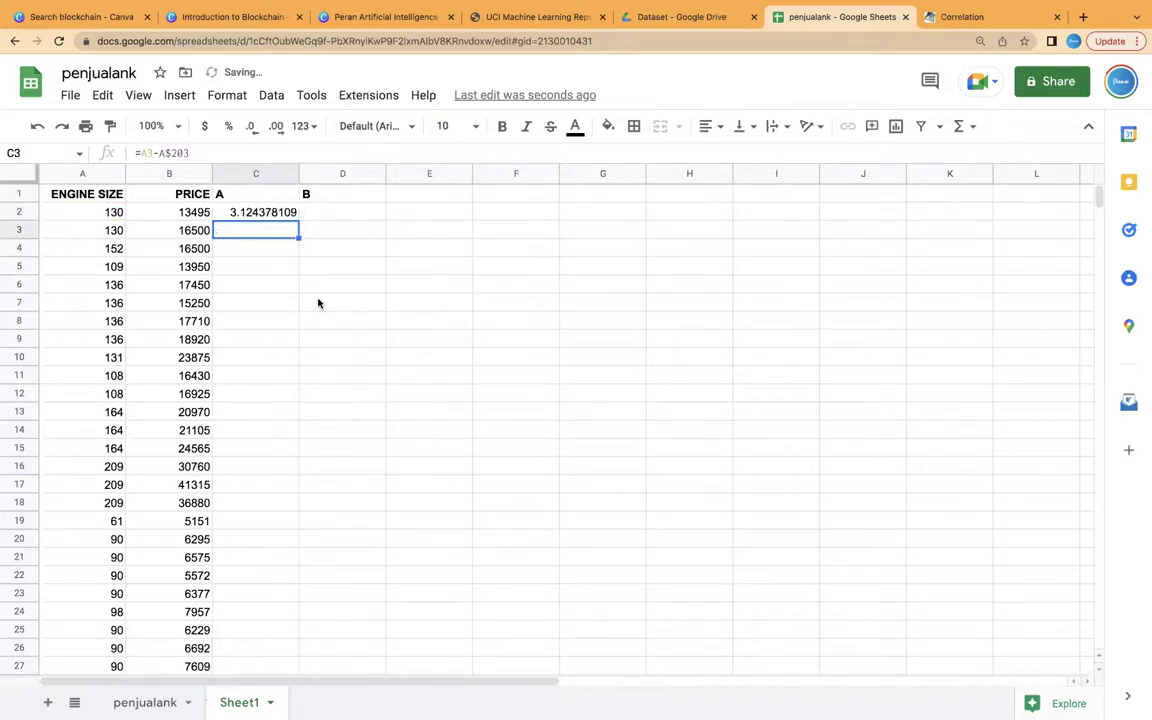
Step: Calculate the price deviation from the mean in D2 with =B2-B$203 and autofill the formula down column D
left_click(318, 213)
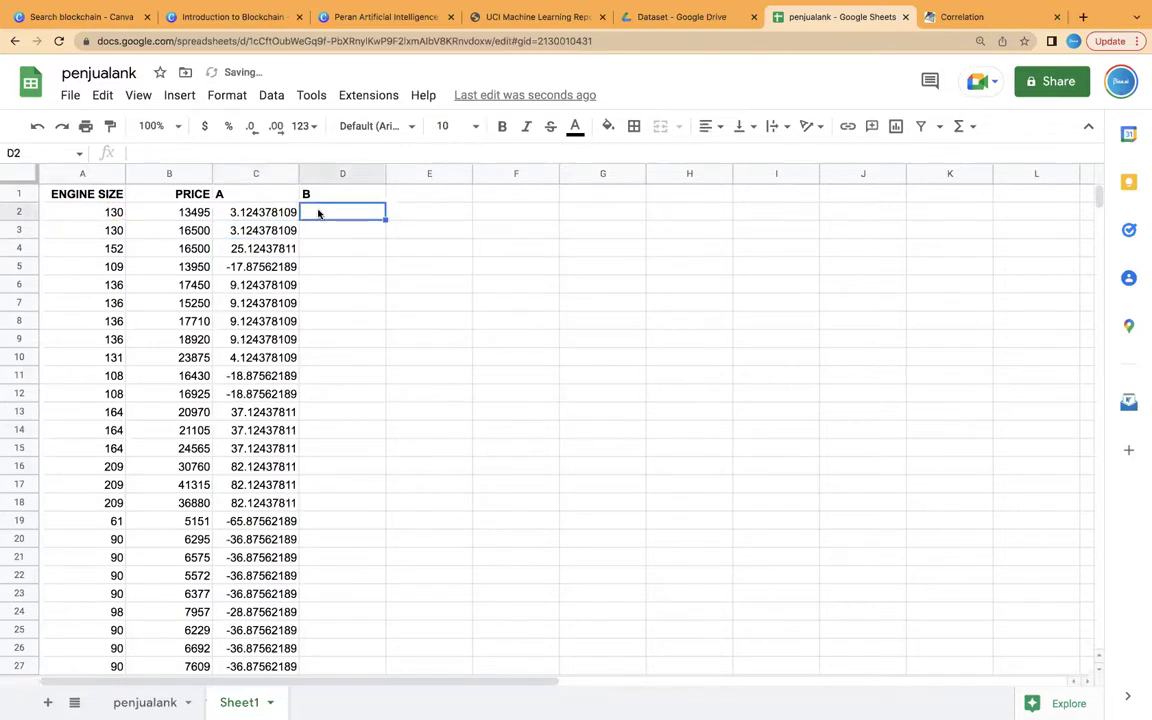
type("=B2-B")
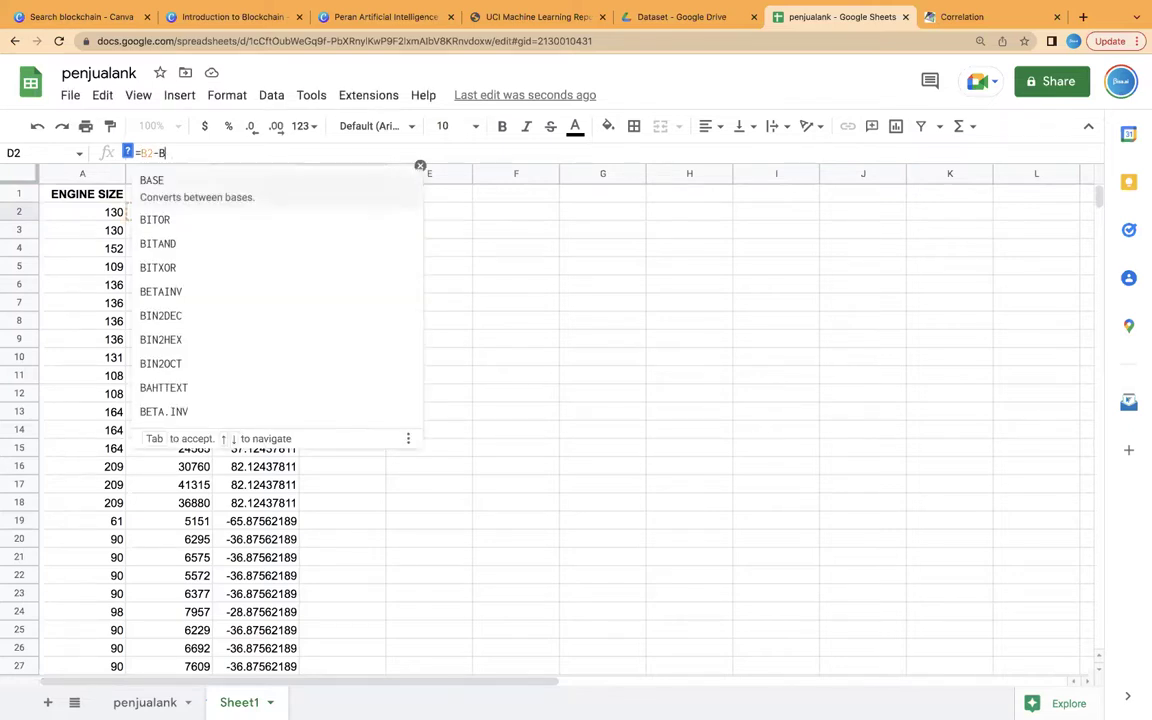
type("$203")
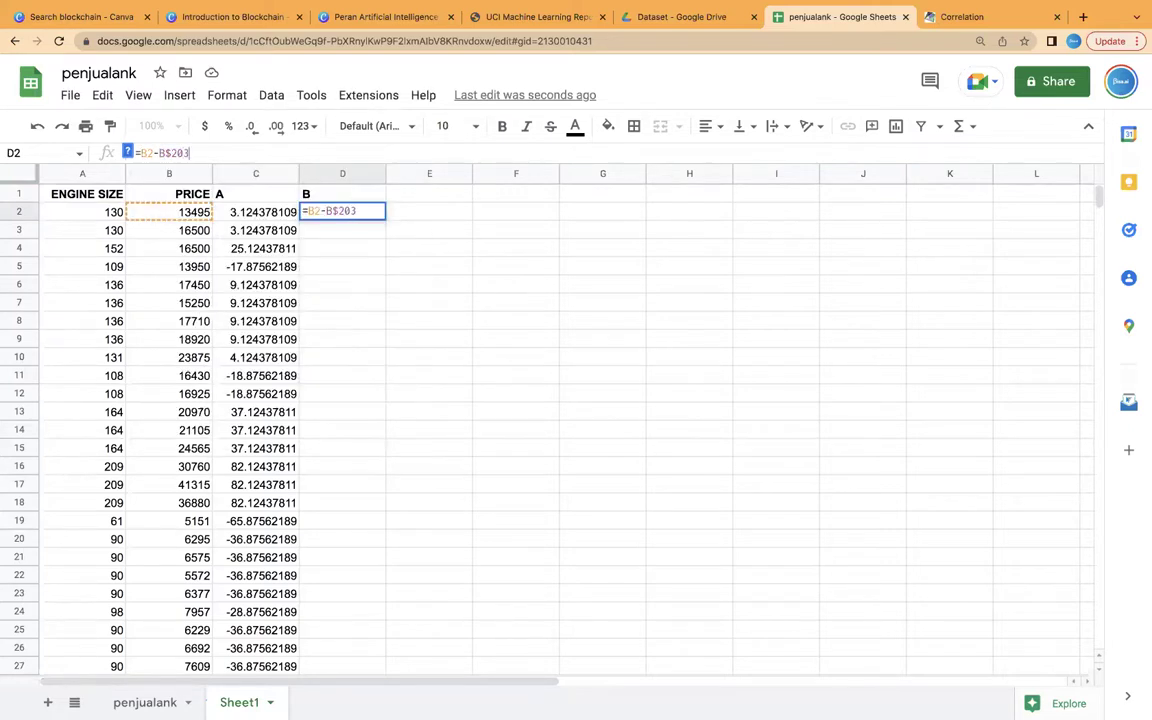
key("Return")
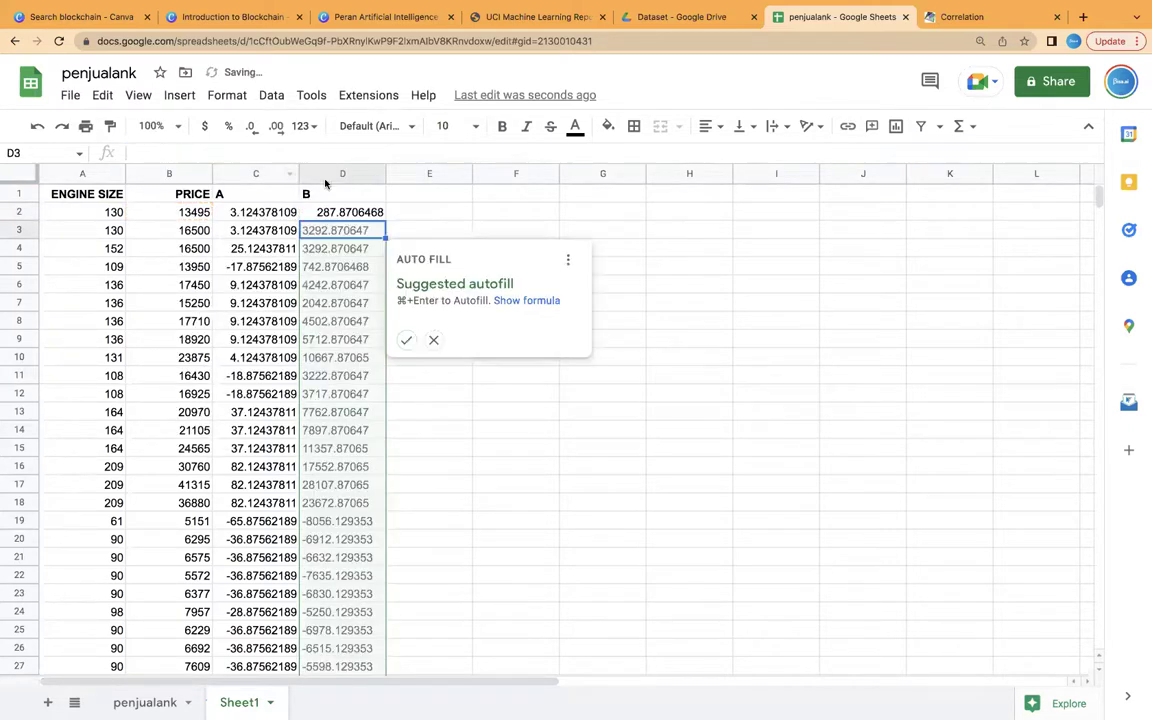
left_click(407, 340)
left_click(450, 298)
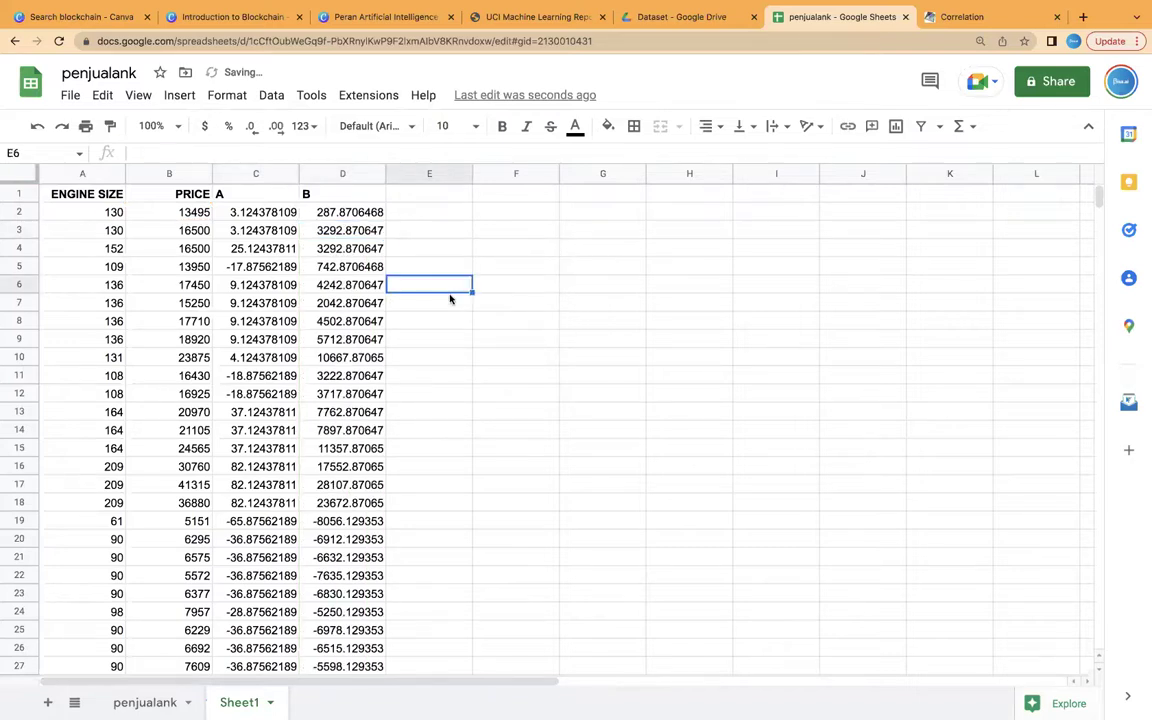
Step: Consult the calculation table on the Correlation page and add the headers AB, A2 and B2 in E1, F1 and G1
left_click(960, 16)
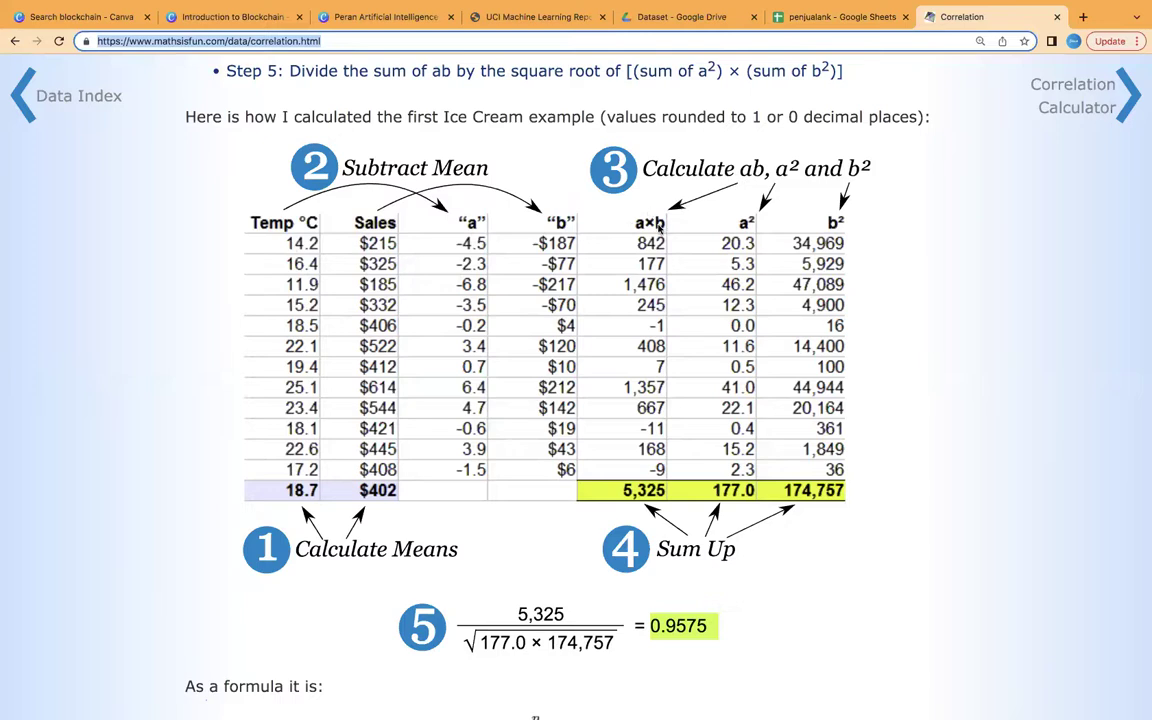
left_click(815, 17)
left_click(427, 192)
type("AB")
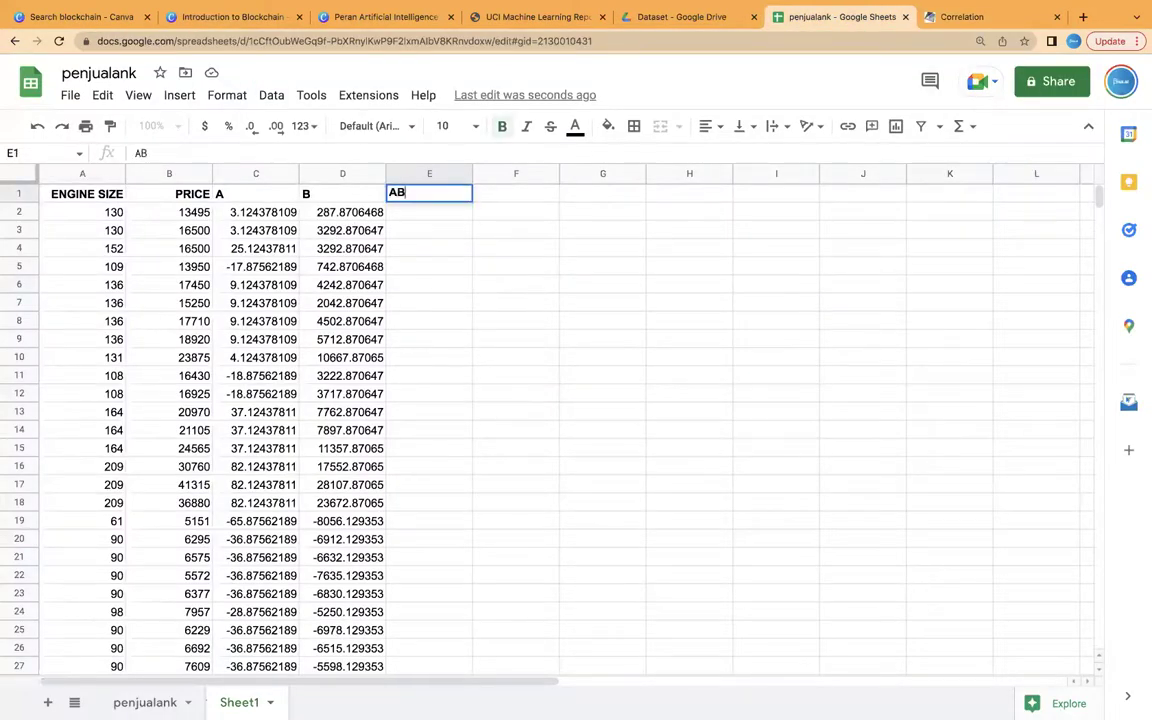
key("Tab")
type("A2")
key("Tab")
type("B2")
key("Return")
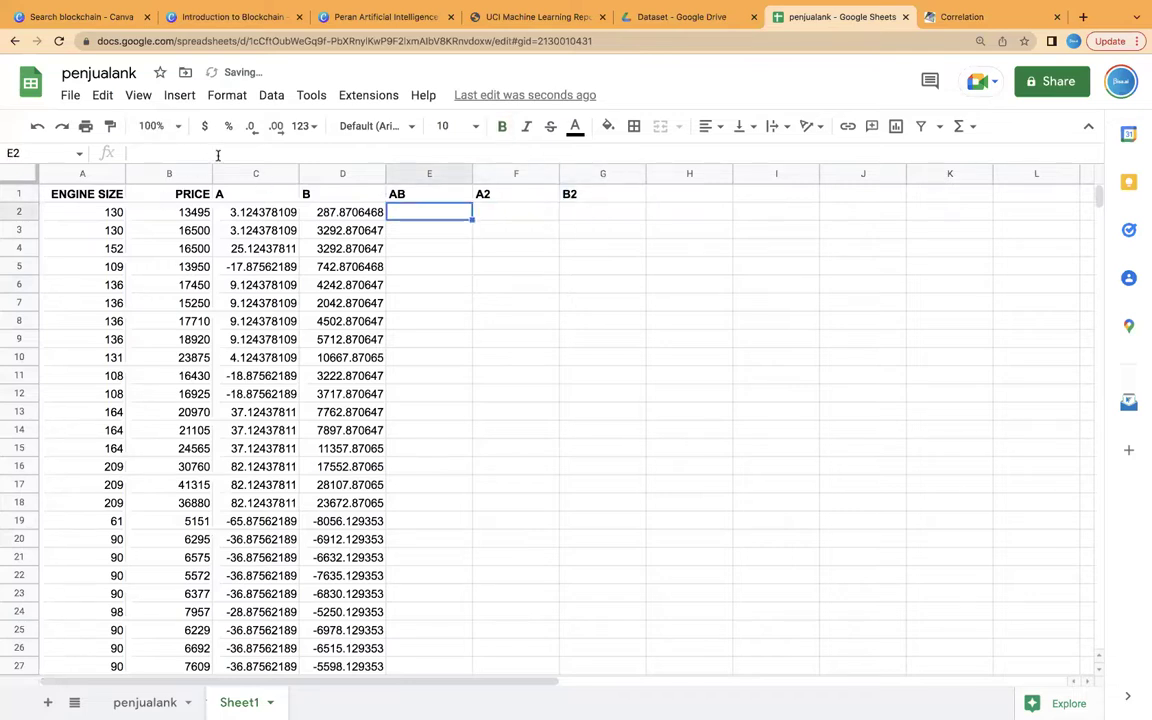
Step: Calculate the product of the deviations in E2 with =C2*D2 and autofill the formula down the AB column
type("=")
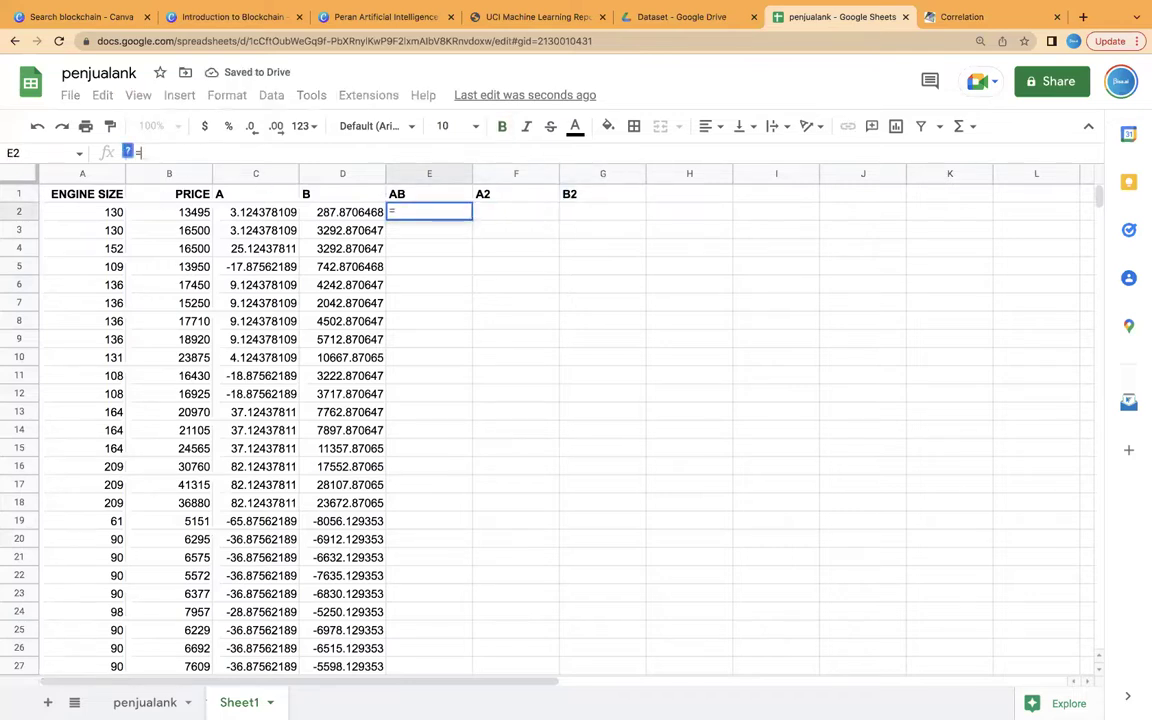
type("C2")
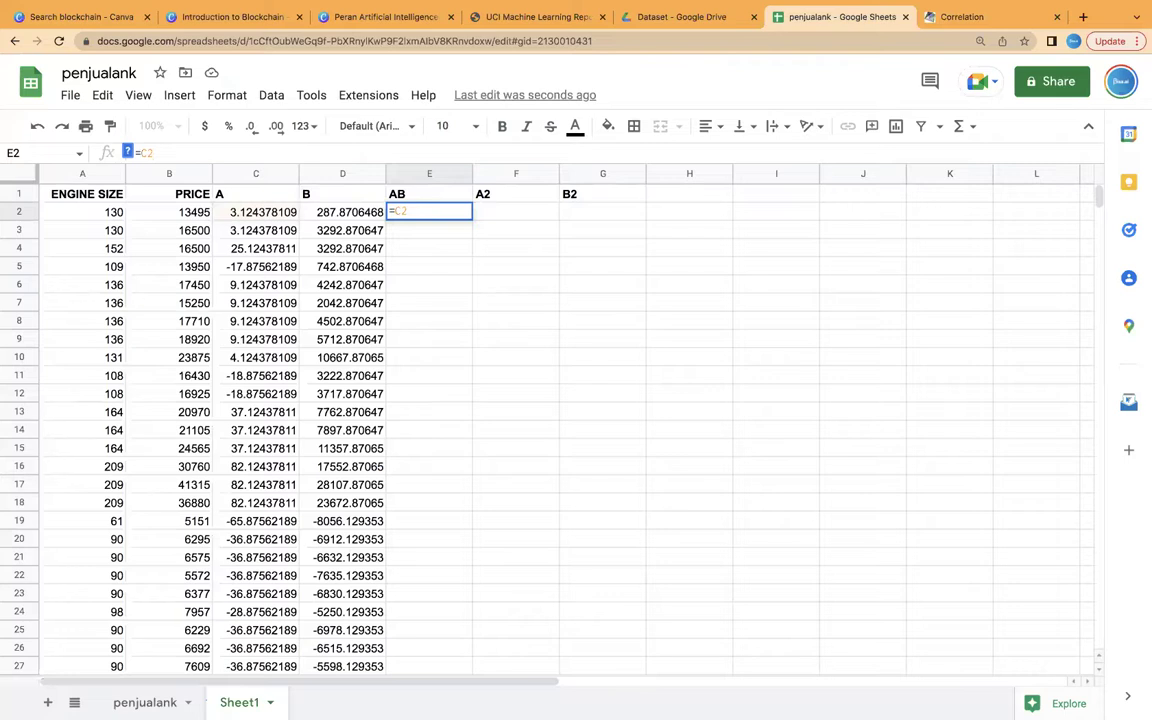
type("*D2")
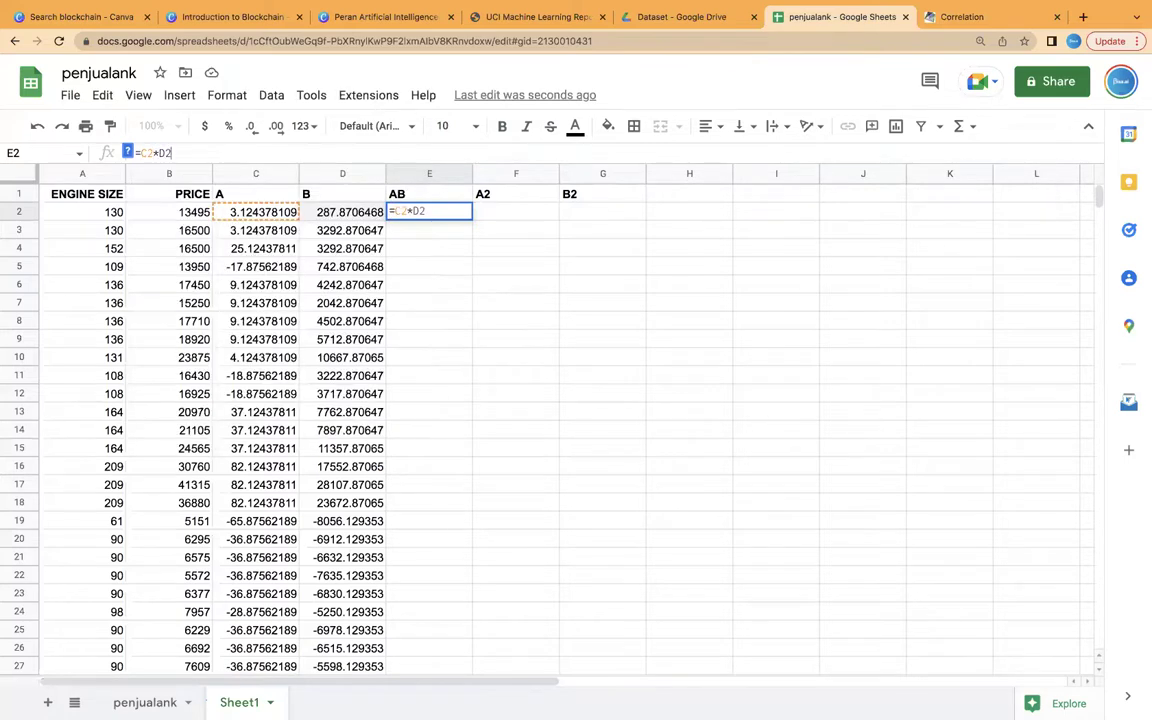
key("Return")
left_click(445, 307)
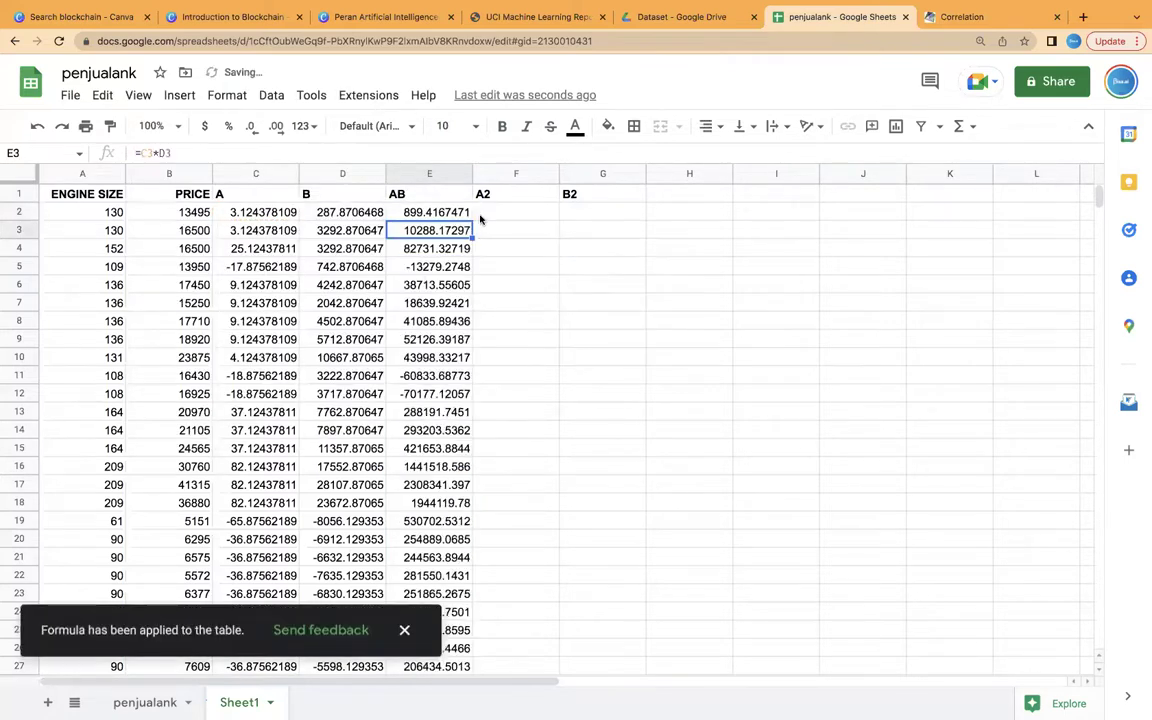
Step: Calculate the squared engine-size deviation in F2 with =C2*C2 and autofill the formula down the A2 column
left_click(497, 215)
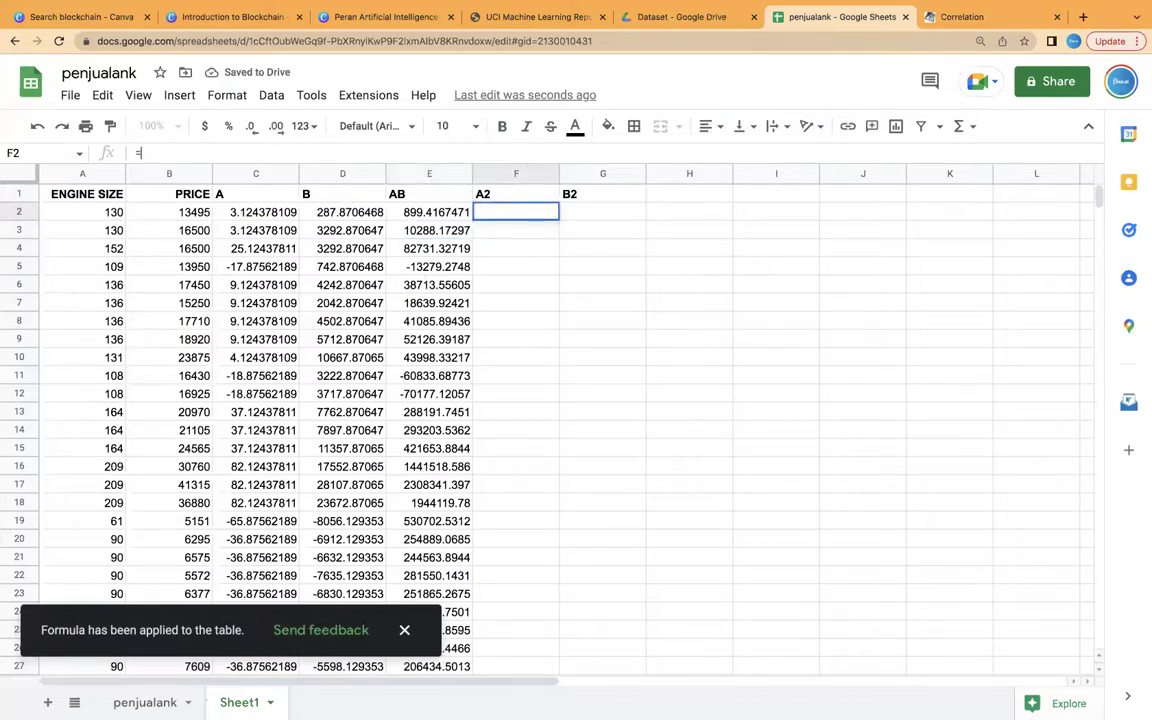
type("=")
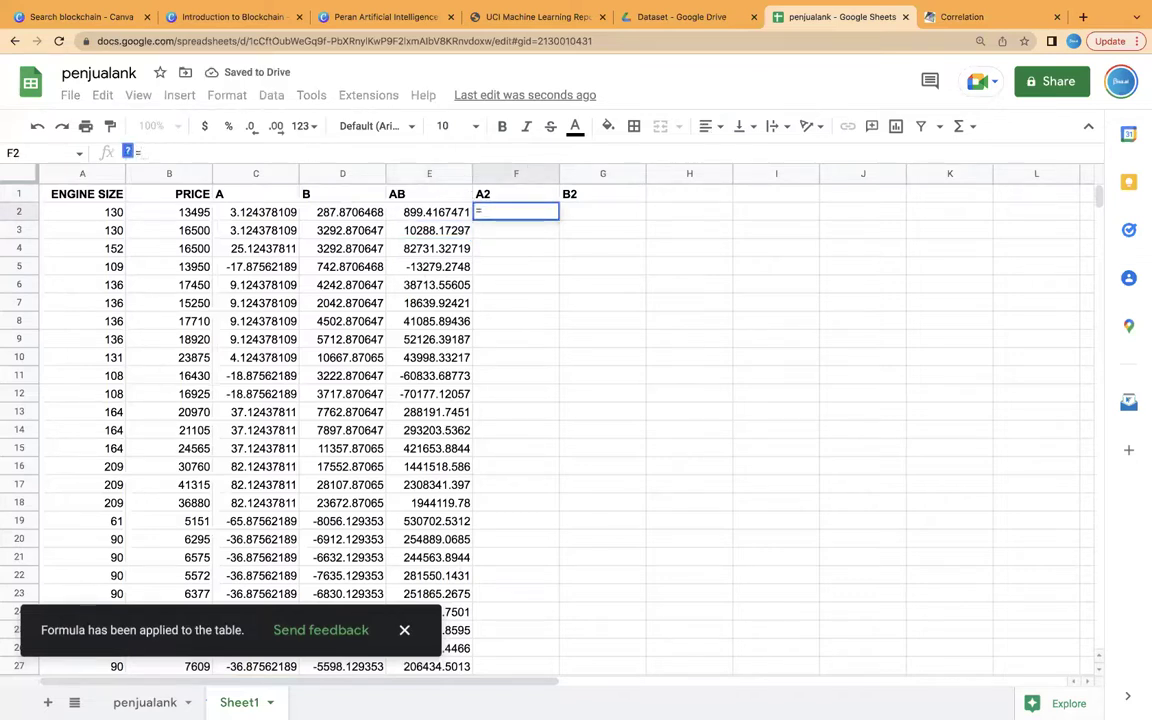
type("C2")
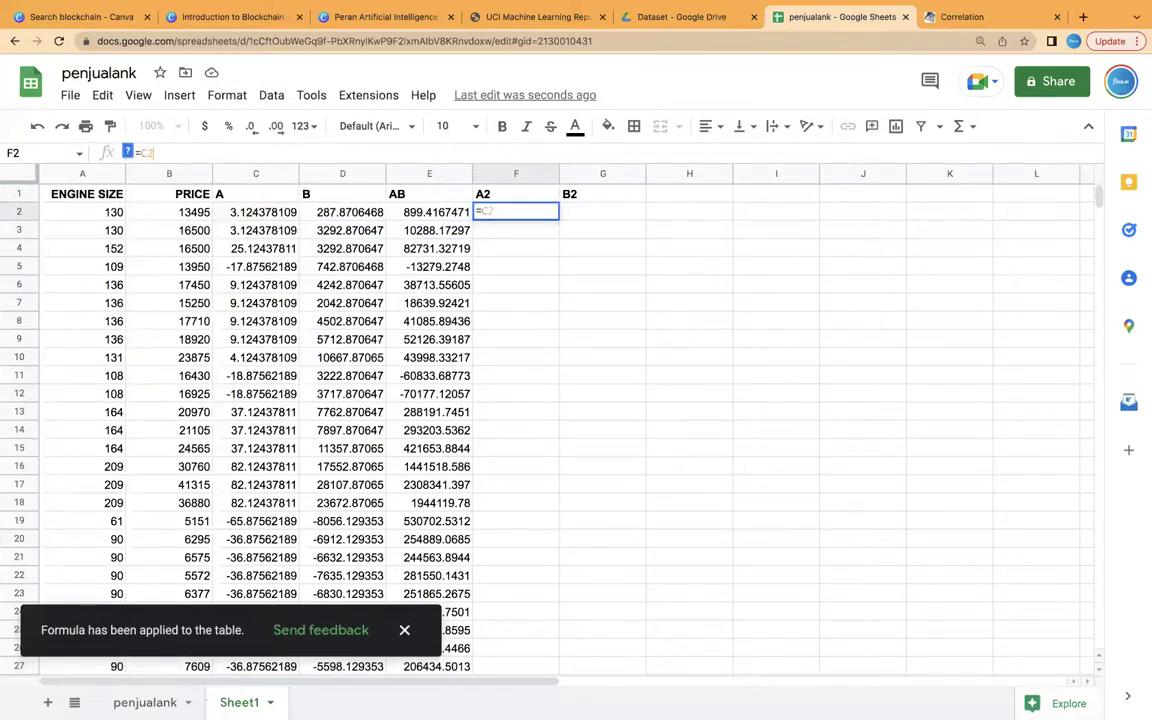
type("*C2")
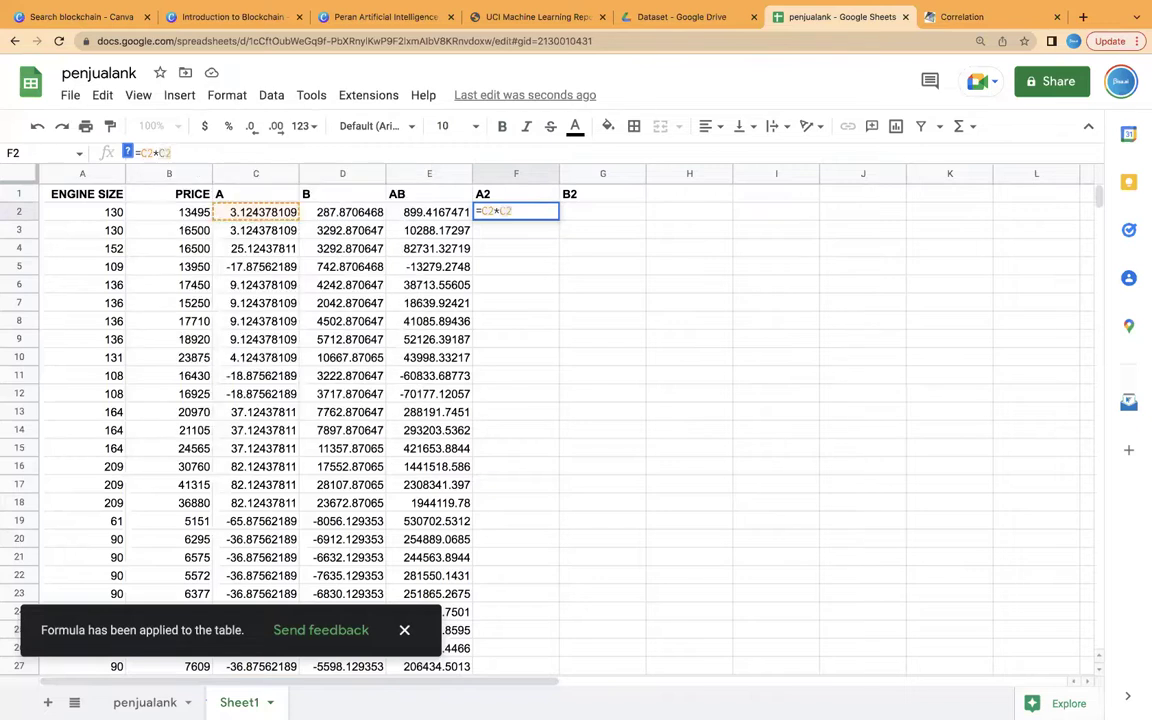
key("Return")
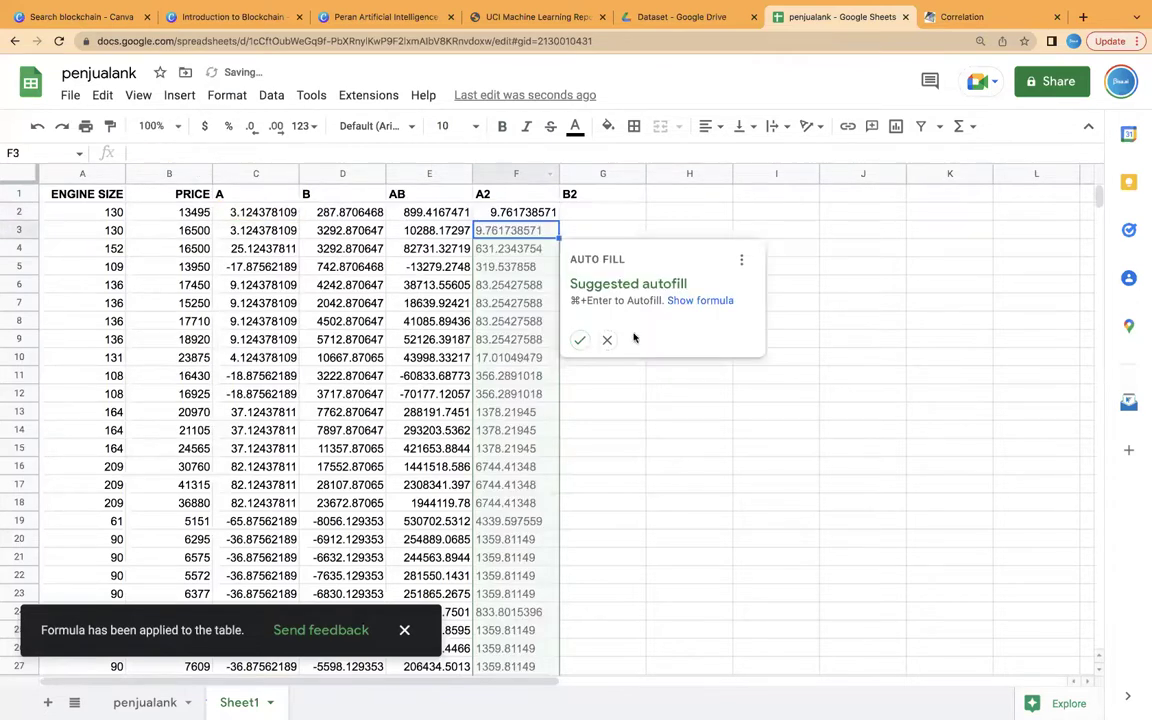
left_click(579, 340)
Step: Calculate the squared price deviation in G2 with =D2*D2 and autofill the formula down the B2 column
key("Up")
key("Right")
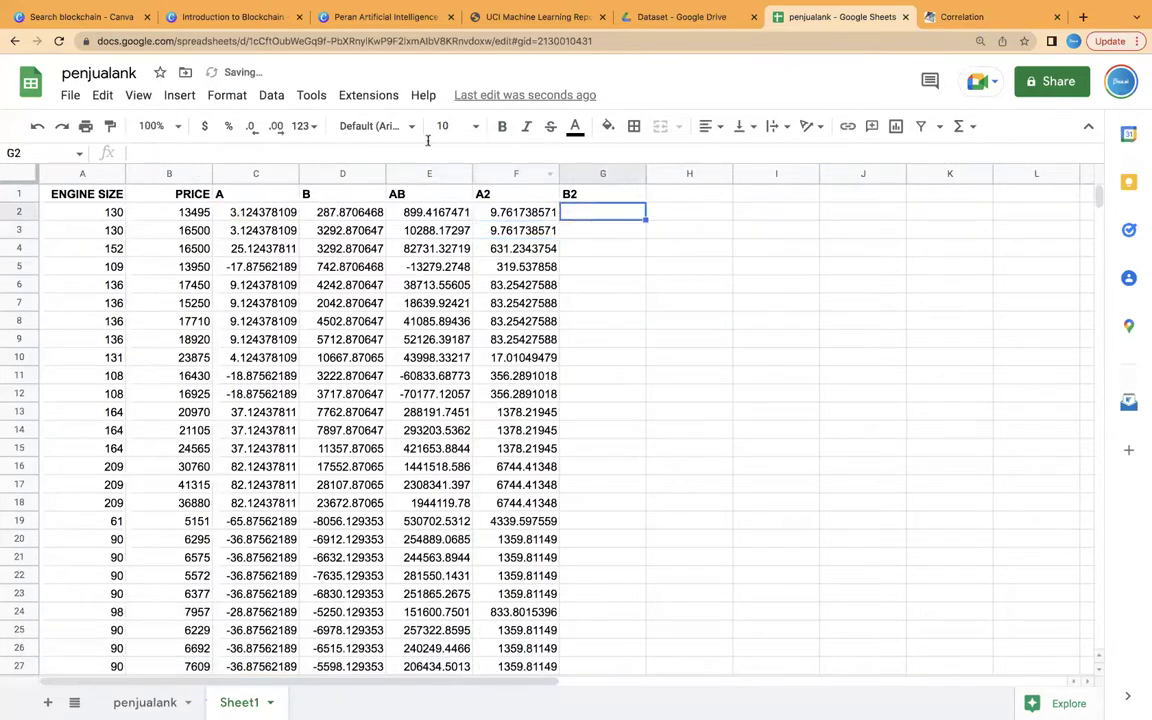
type("=")
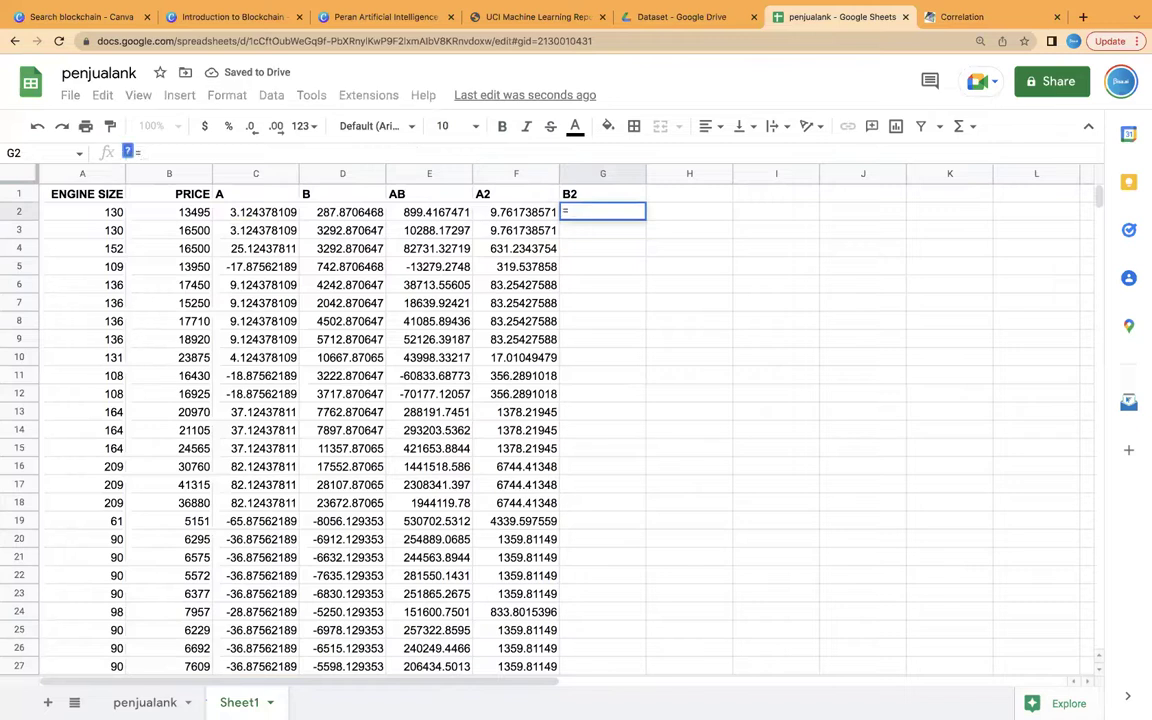
type("D2*D2")
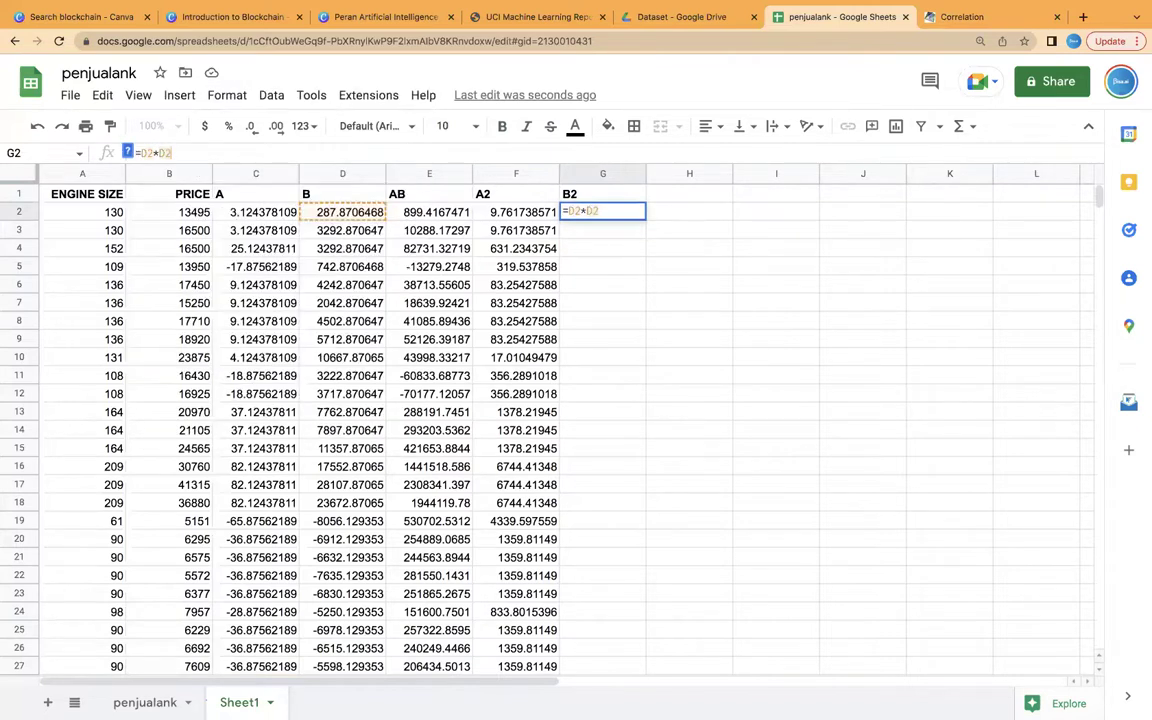
key("Return")
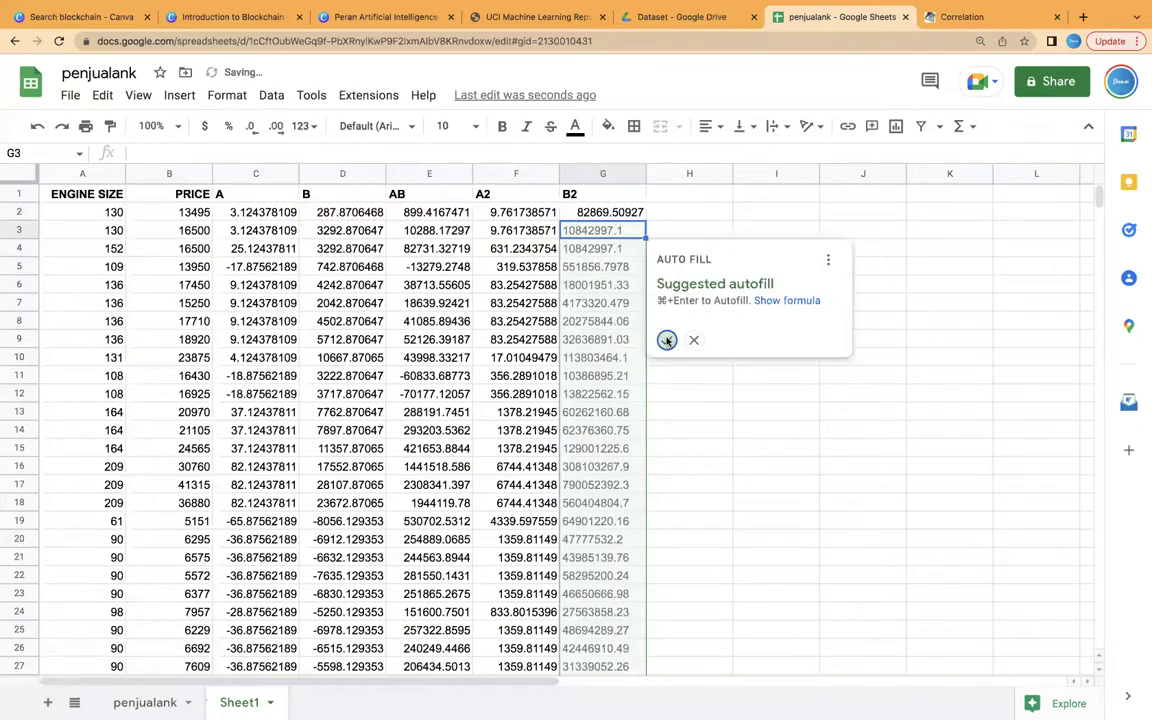
left_click(666, 339)
Step: Review the row 2 formulas in the A, B, AB, A2 and B2 columns
scroll(704, 460, "down", 5)
scroll(382, 240, "up", 5)
left_click(414, 213)
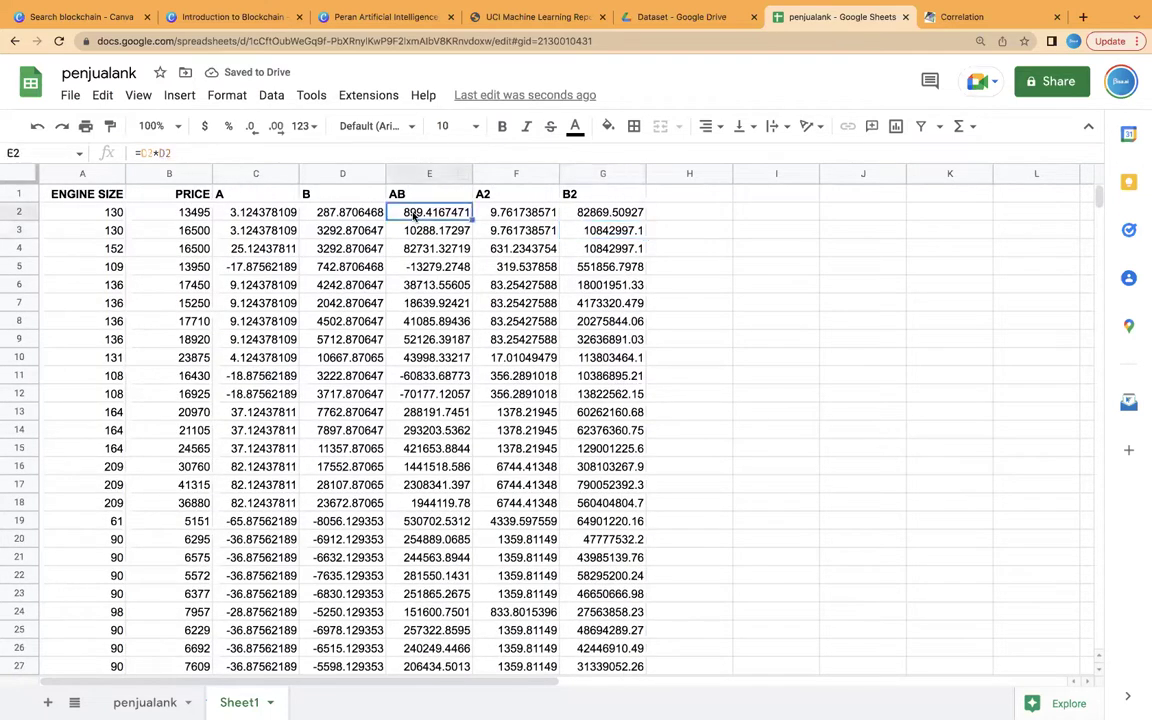
left_click(255, 213)
left_click(372, 210)
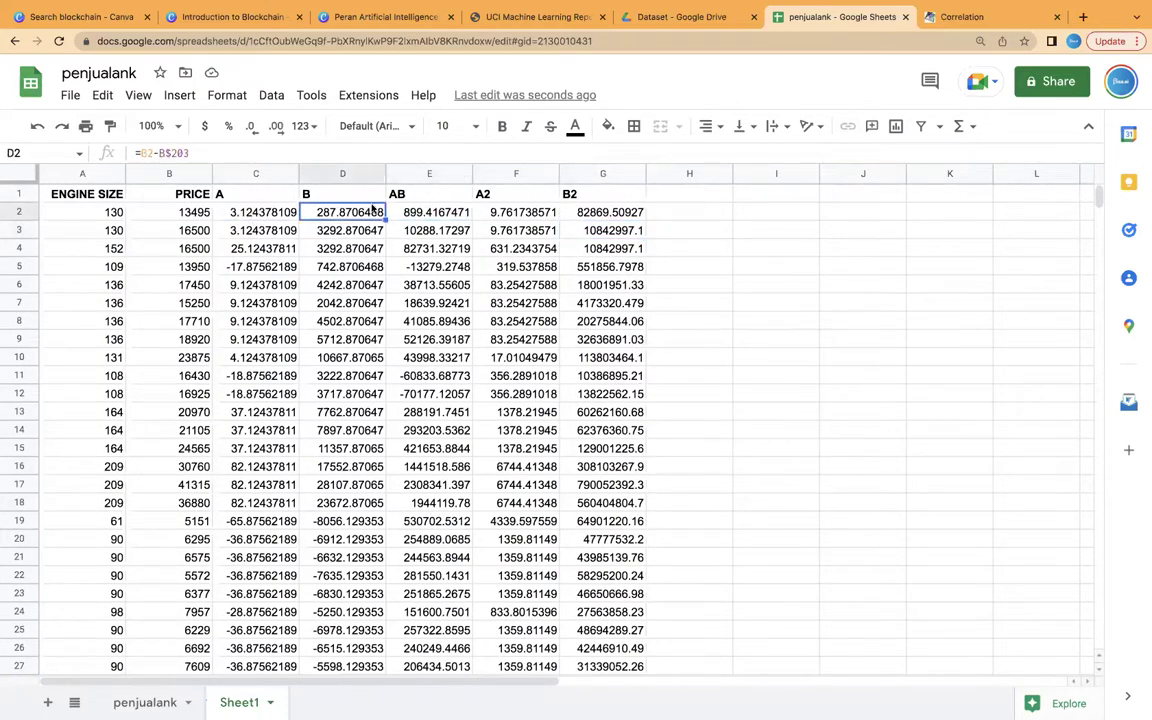
left_click(501, 213)
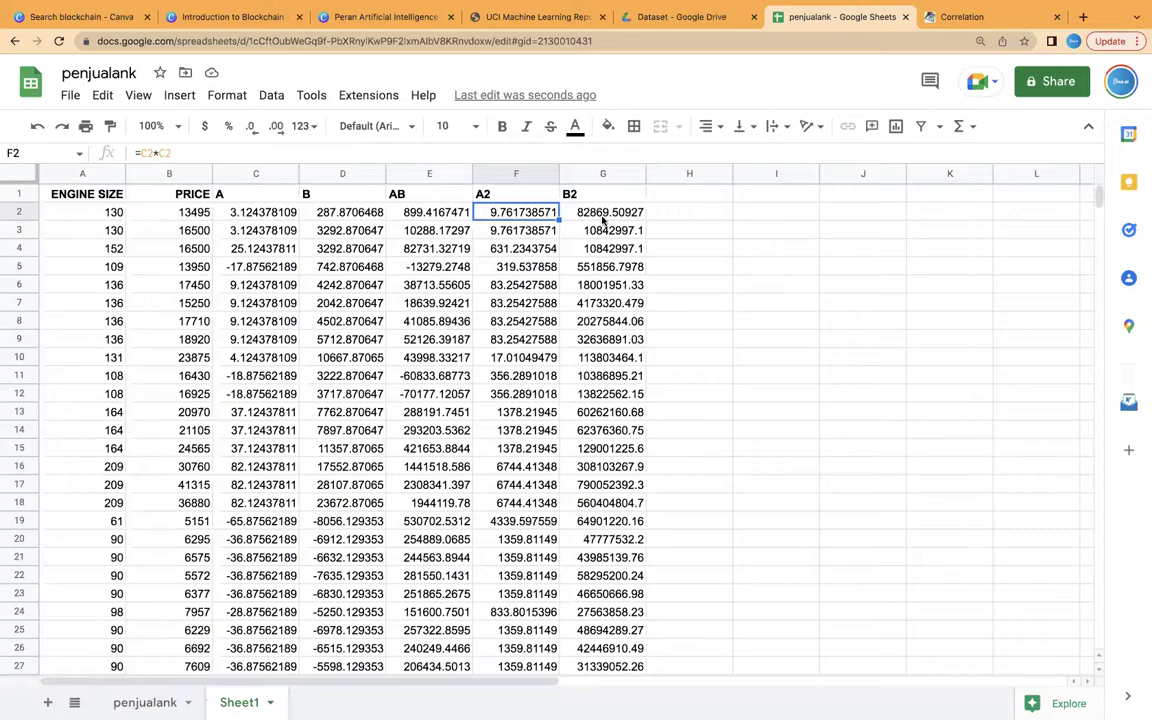
left_click(600, 213)
left_click(697, 288)
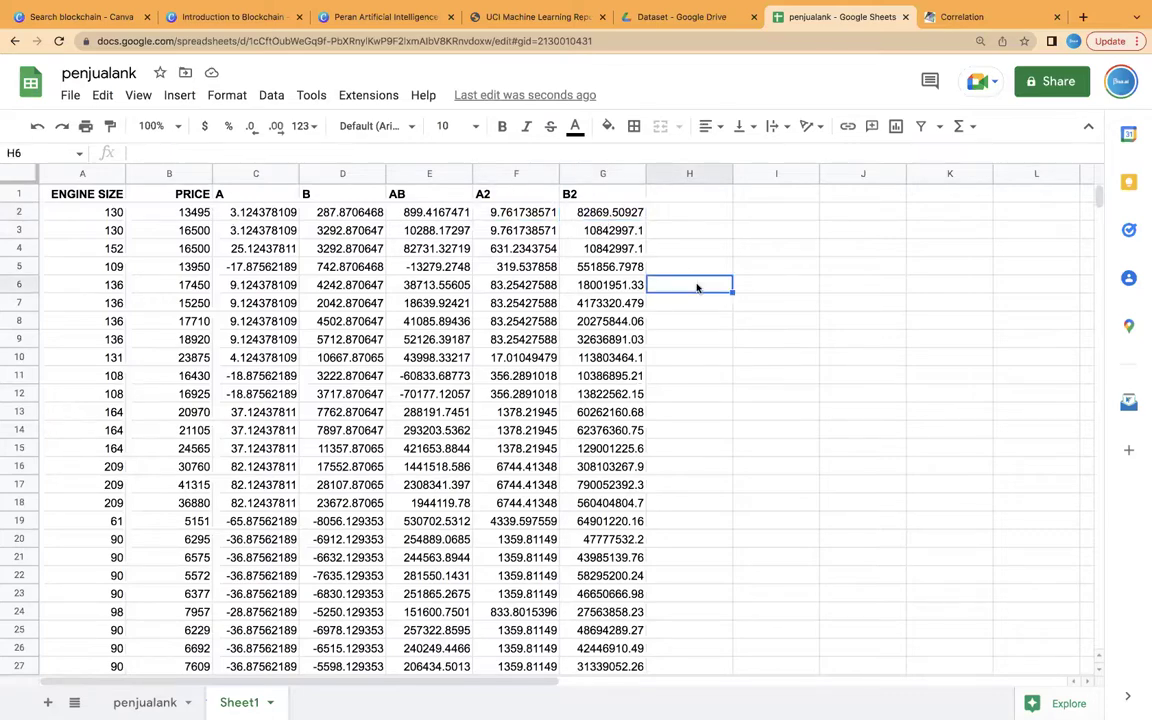
Step: Check the sum-up step on the Math is Fun page and replace the formula in E203 with =SUM(E2:E202)
scroll(694, 288, "down", 20)
left_click(962, 16)
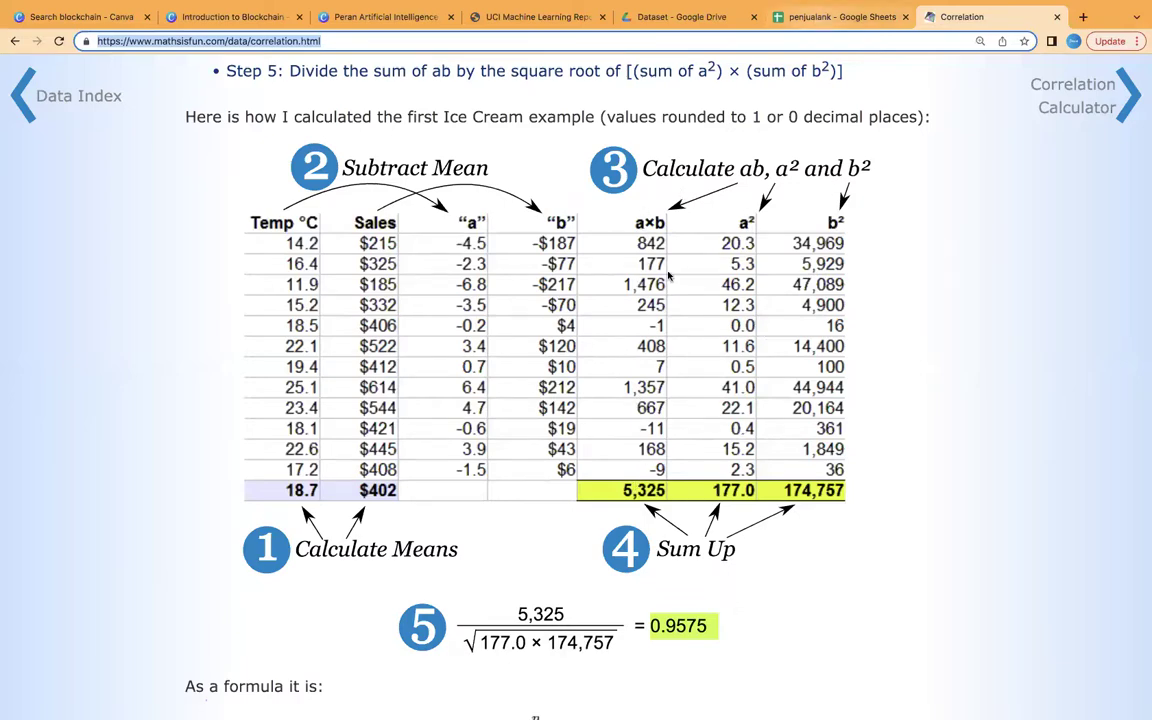
left_click(817, 17)
scroll(618, 487, "down", 20)
scroll(617, 483, "up", 5)
left_click(432, 467)
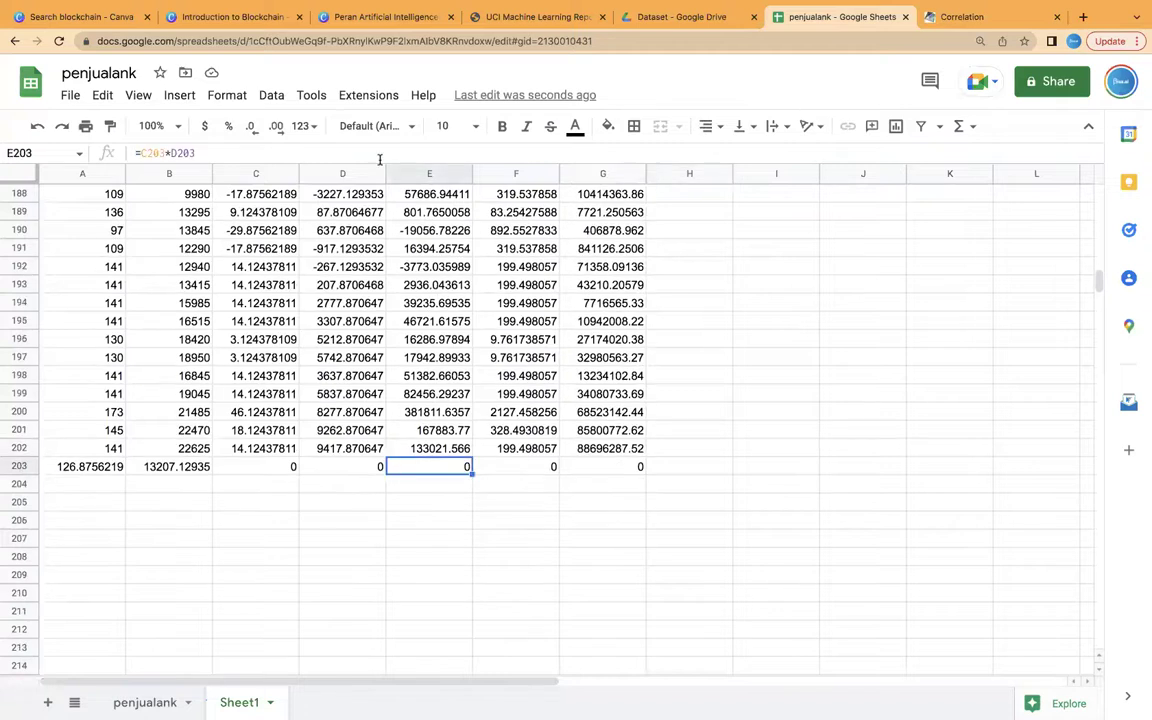
left_click(357, 155)
key("ctrl+a")
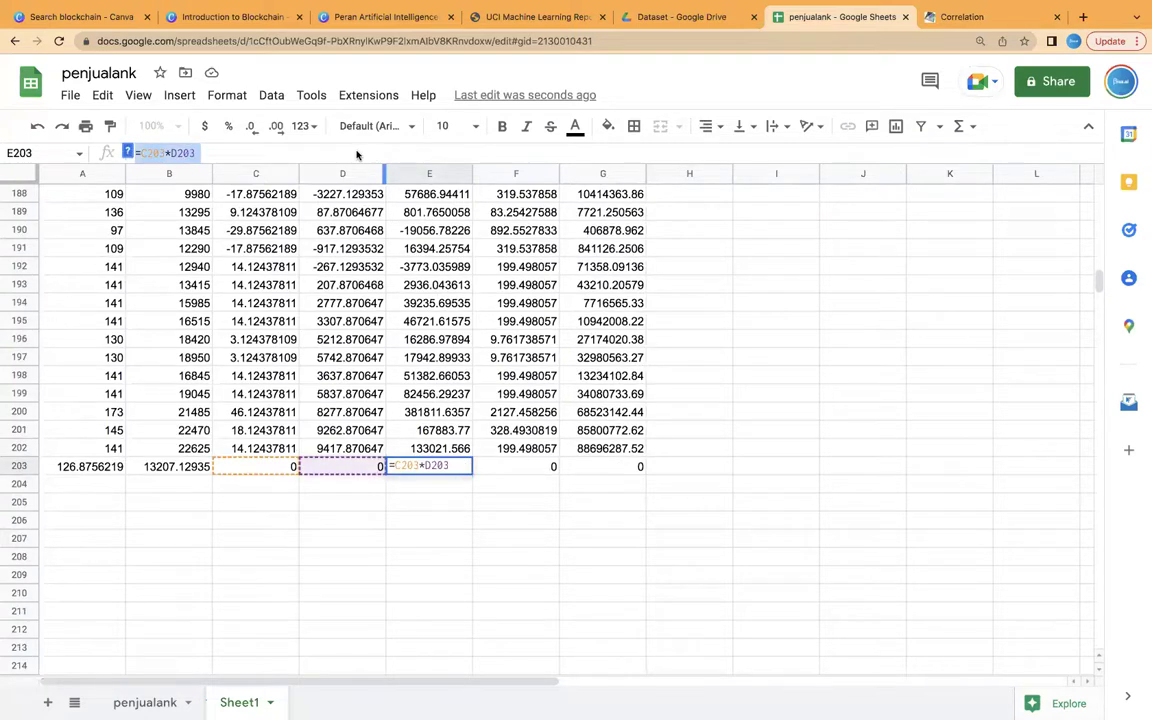
key("BackSpace")
type("=SUM(")
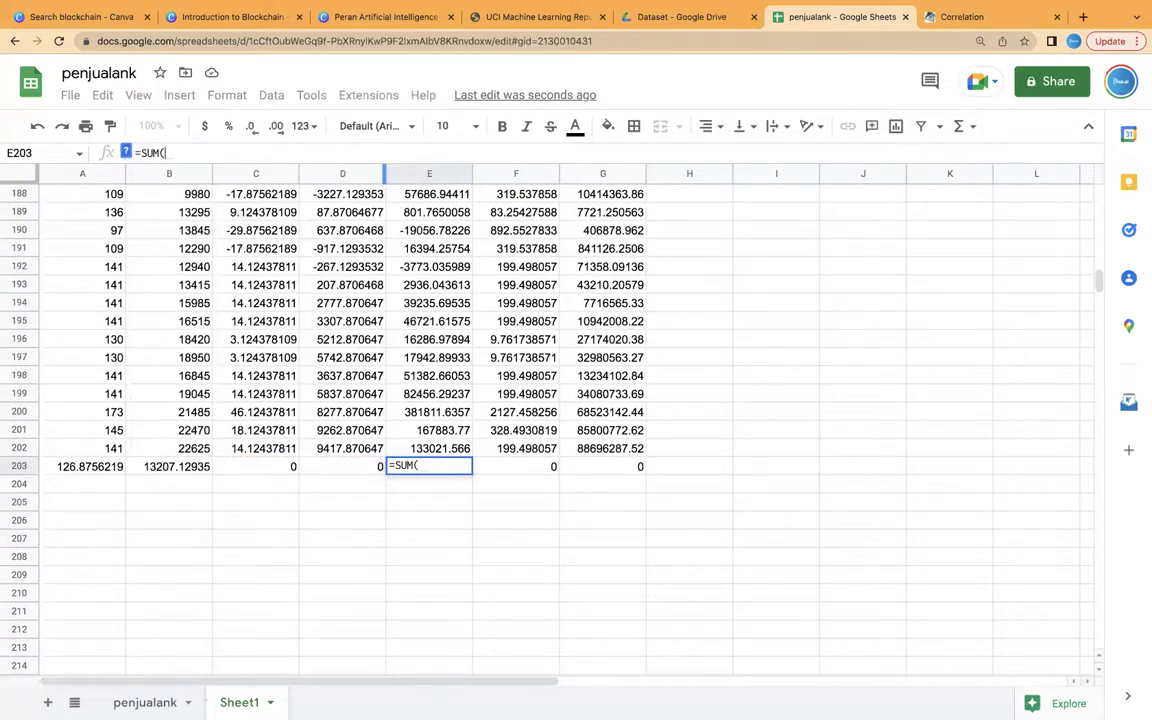
type("E2:")
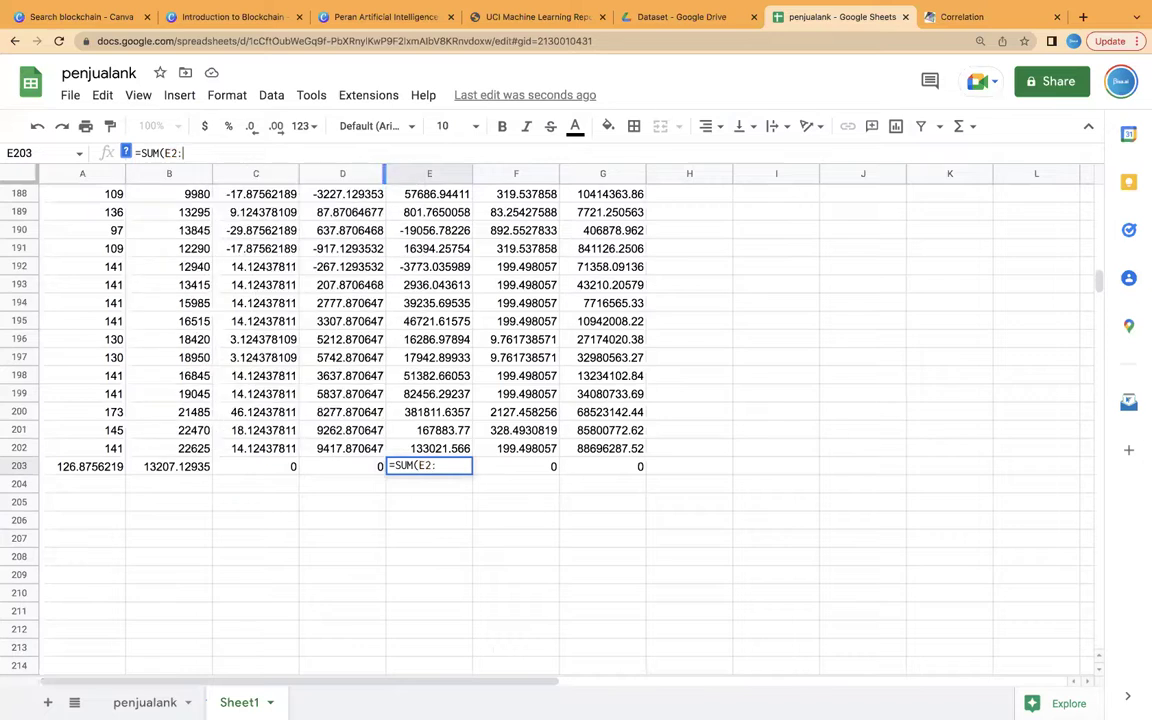
type("E202")
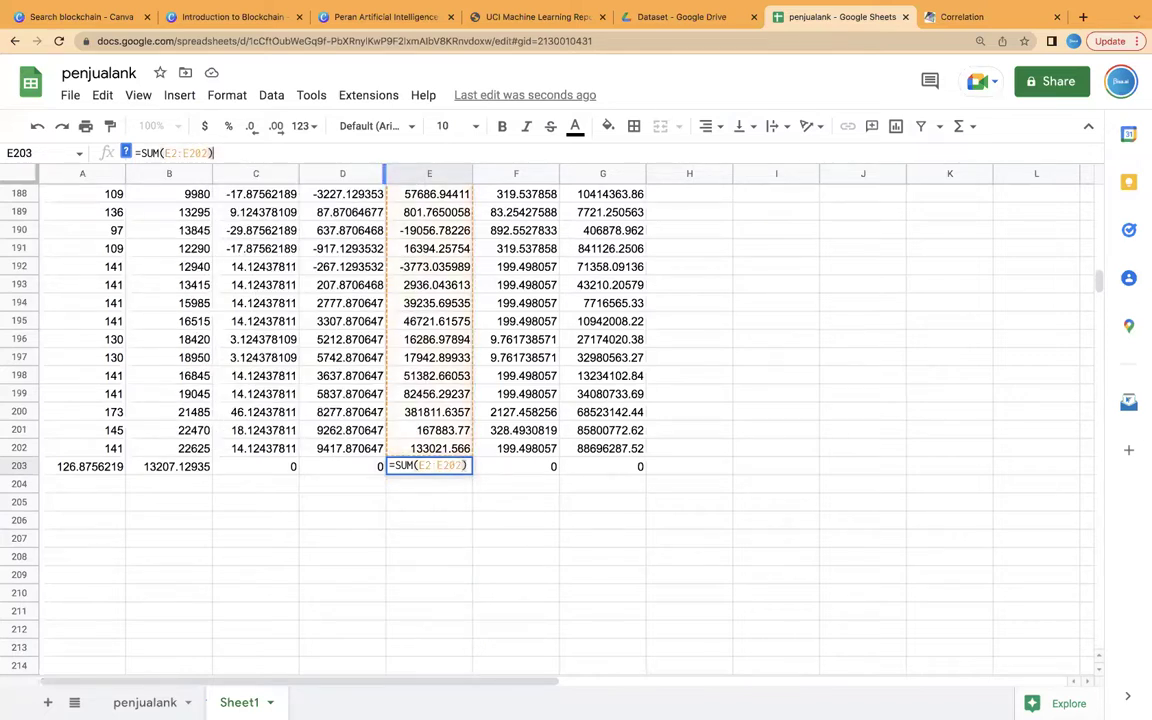
key("Return")
Step: Autofill the AB column's sum formula from E203 across F203 and G203 to total the A2 and B2 columns
left_click(452, 468)
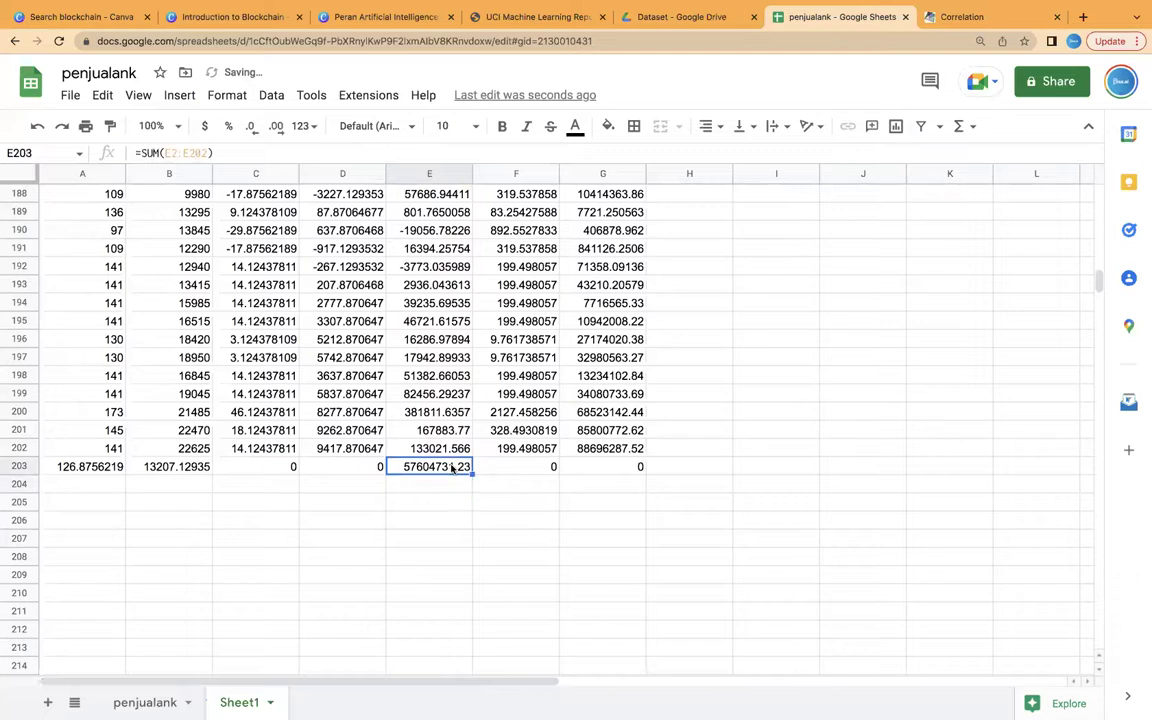
left_click_drag(472, 475, 638, 466)
left_click(531, 520)
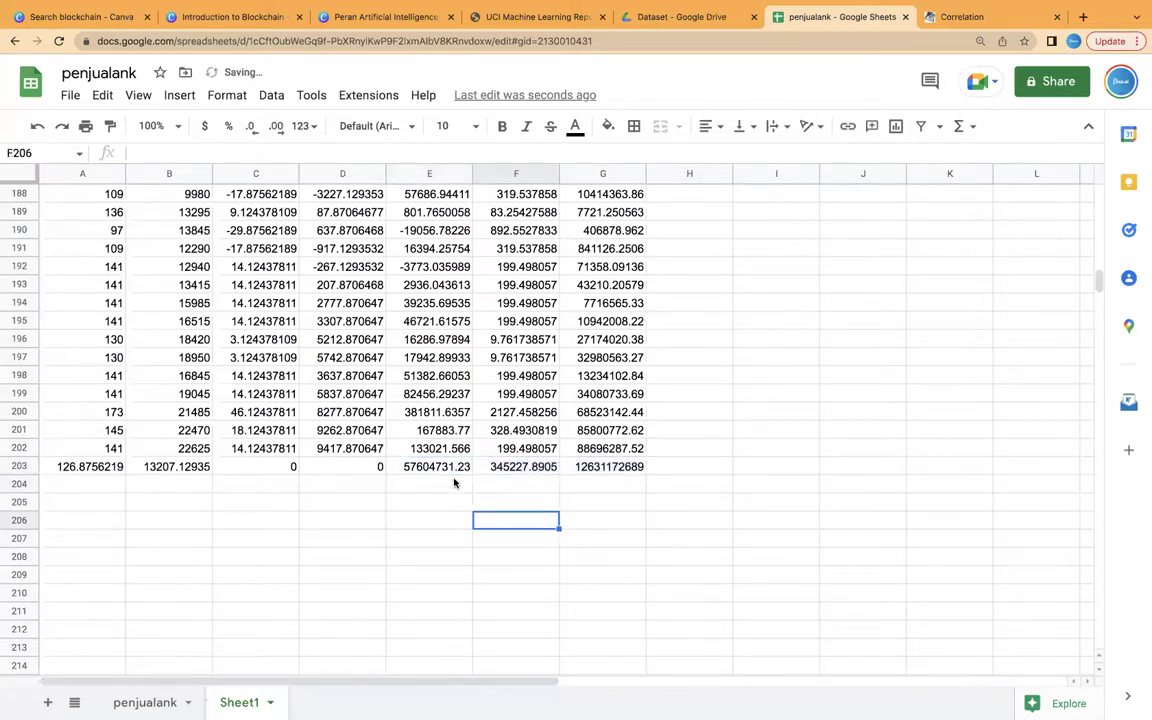
Step: Check step 5 of the calculation on the Math is Fun page and enter the label CORRELATION: in D205
left_click(935, 17)
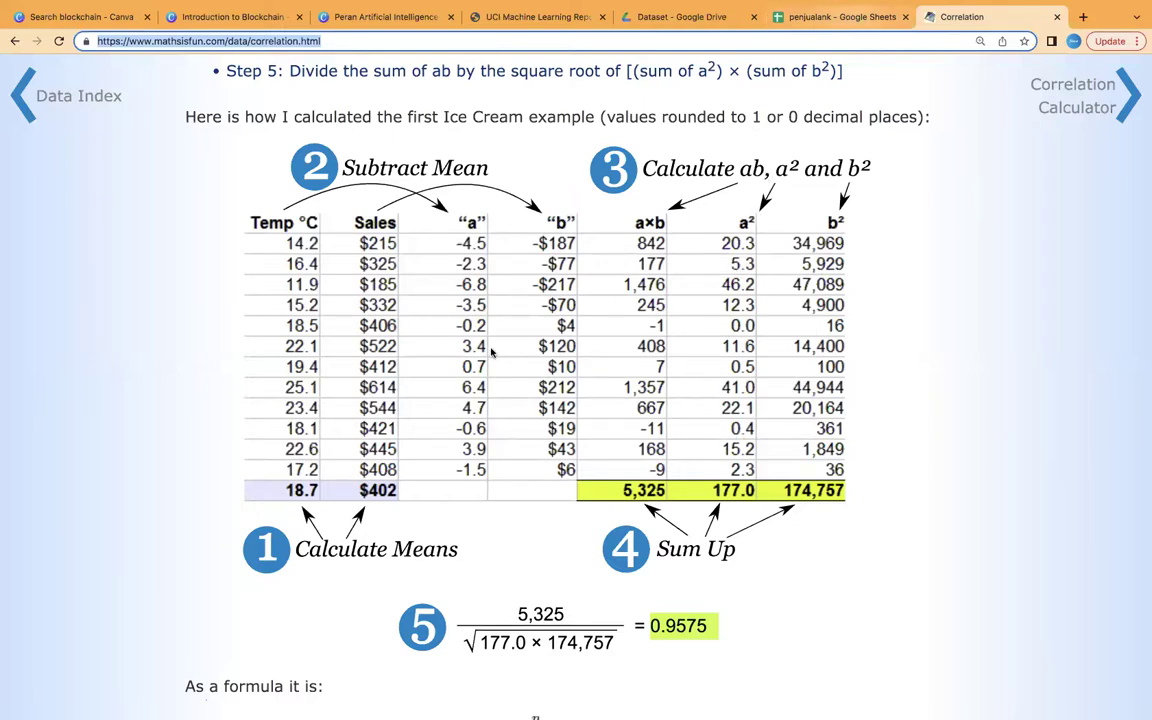
left_click(820, 17)
left_click(336, 505)
type("COR")
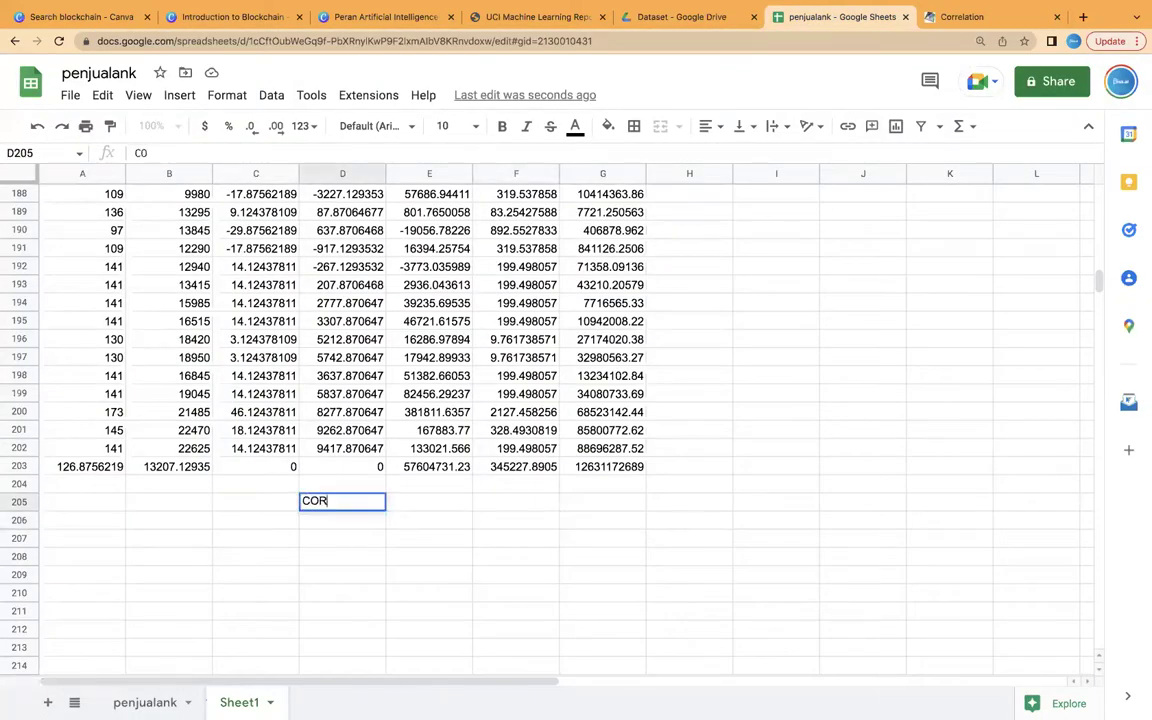
type("RELATION:")
key("Tab")
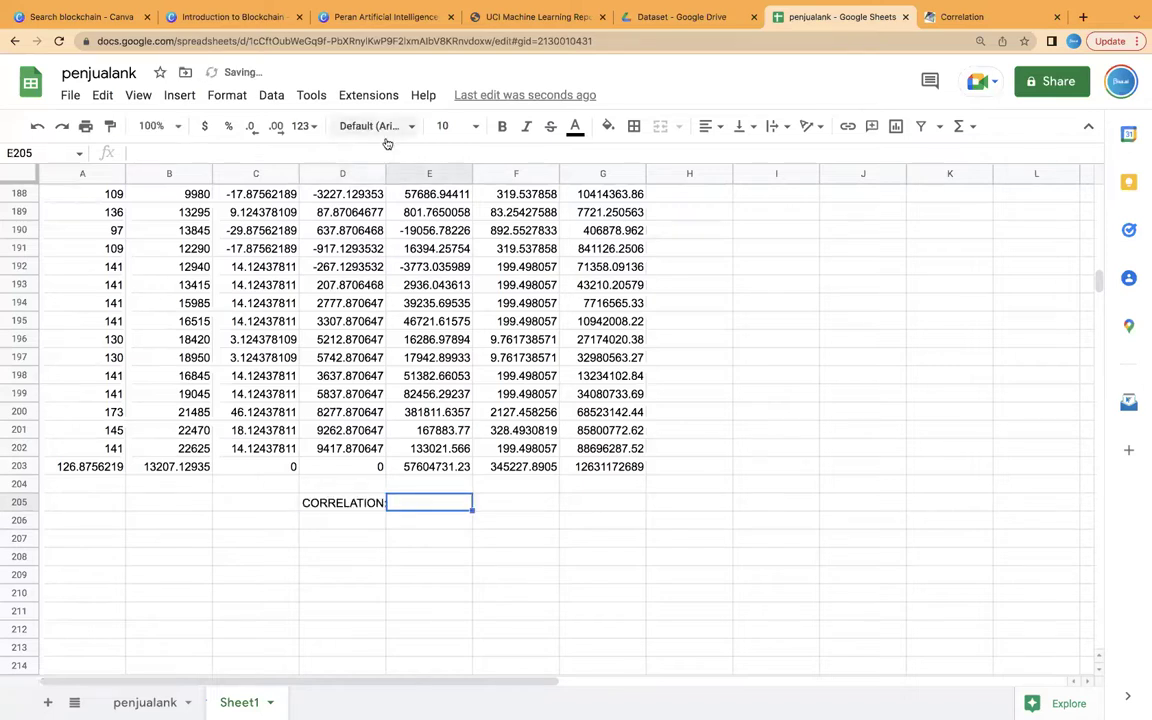
Step: Calculate the correlation in E205 with the formula =E203/SQRT(F203*G203)
type("=")
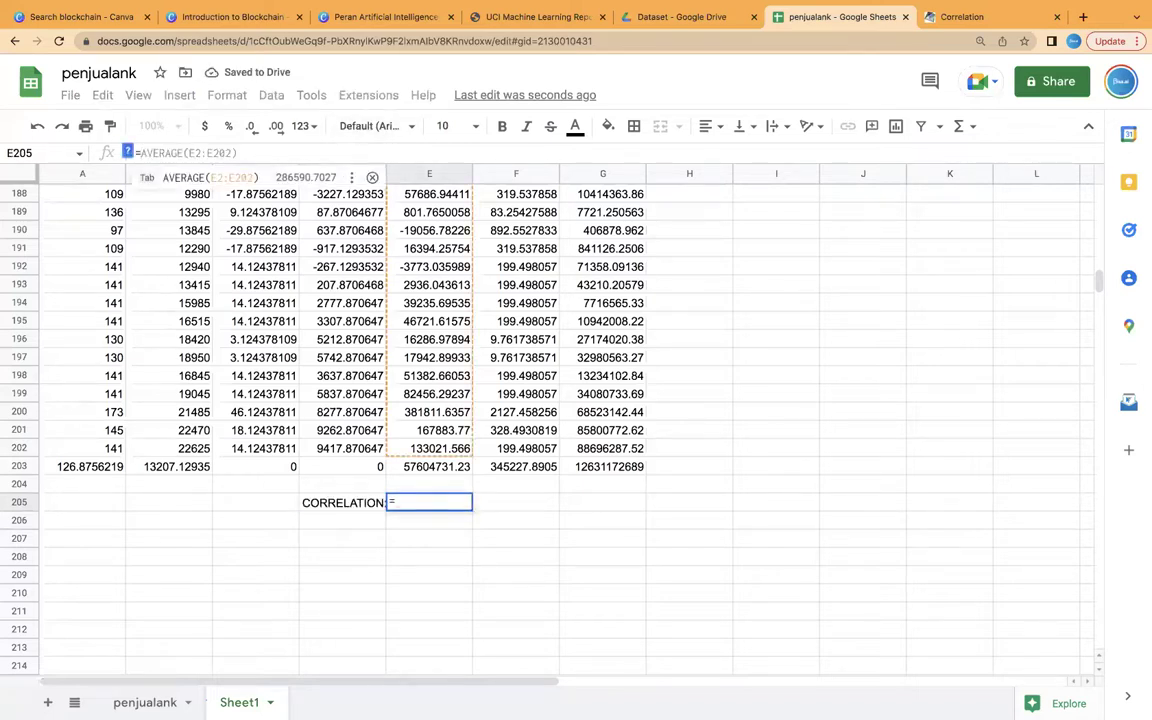
type("E203")
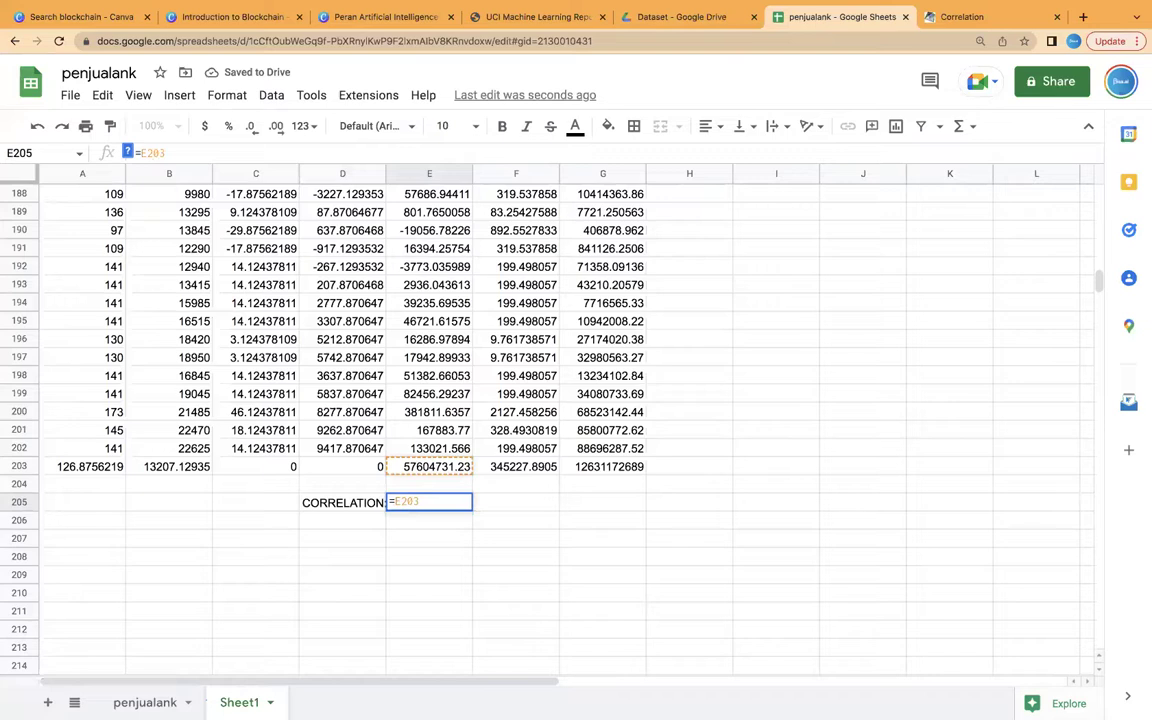
type("/SQRT(")
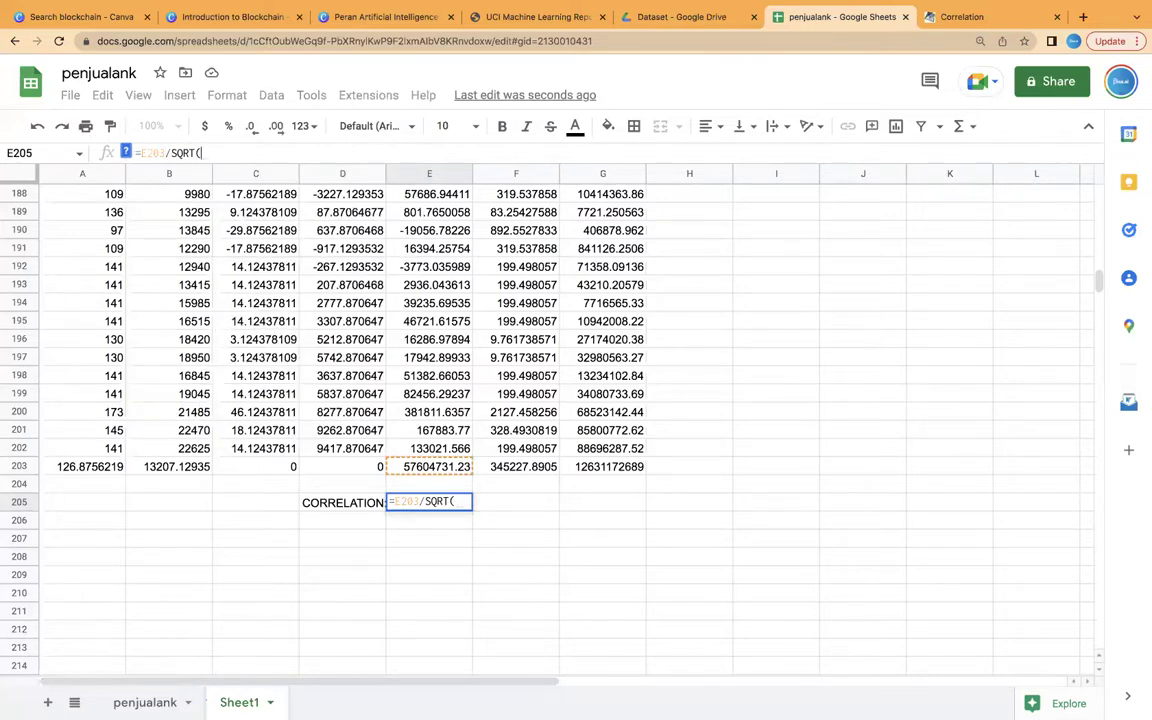
type("F203")
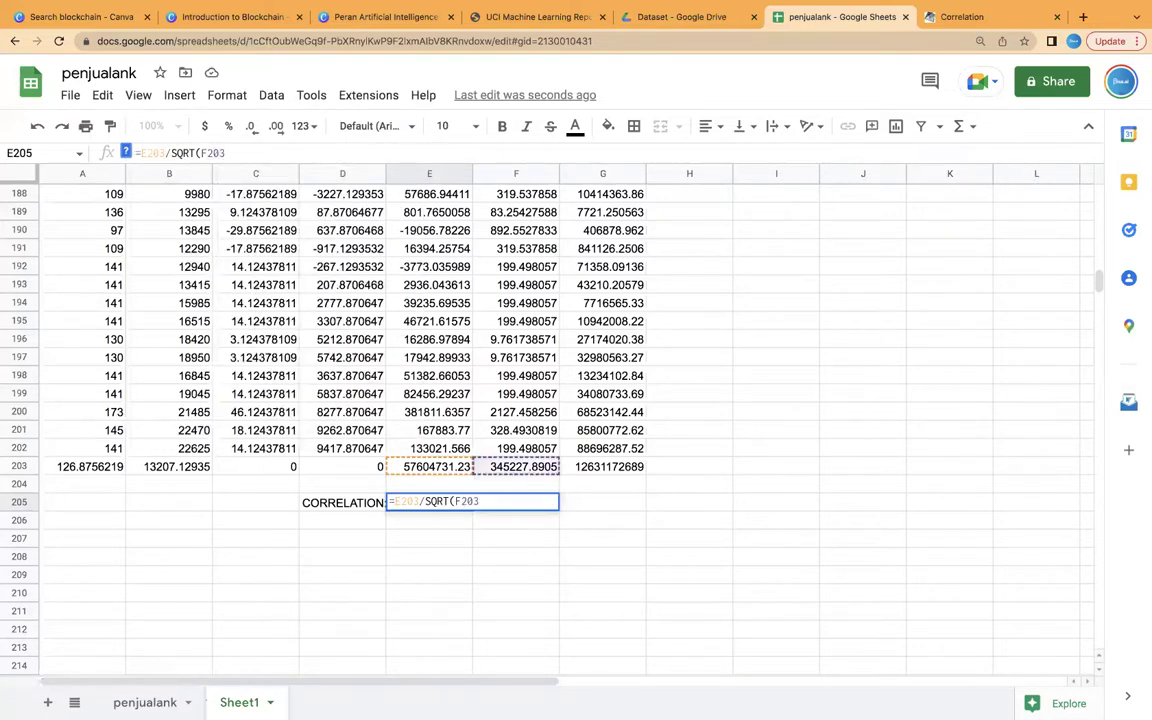
type("*G203)")
key("Return")
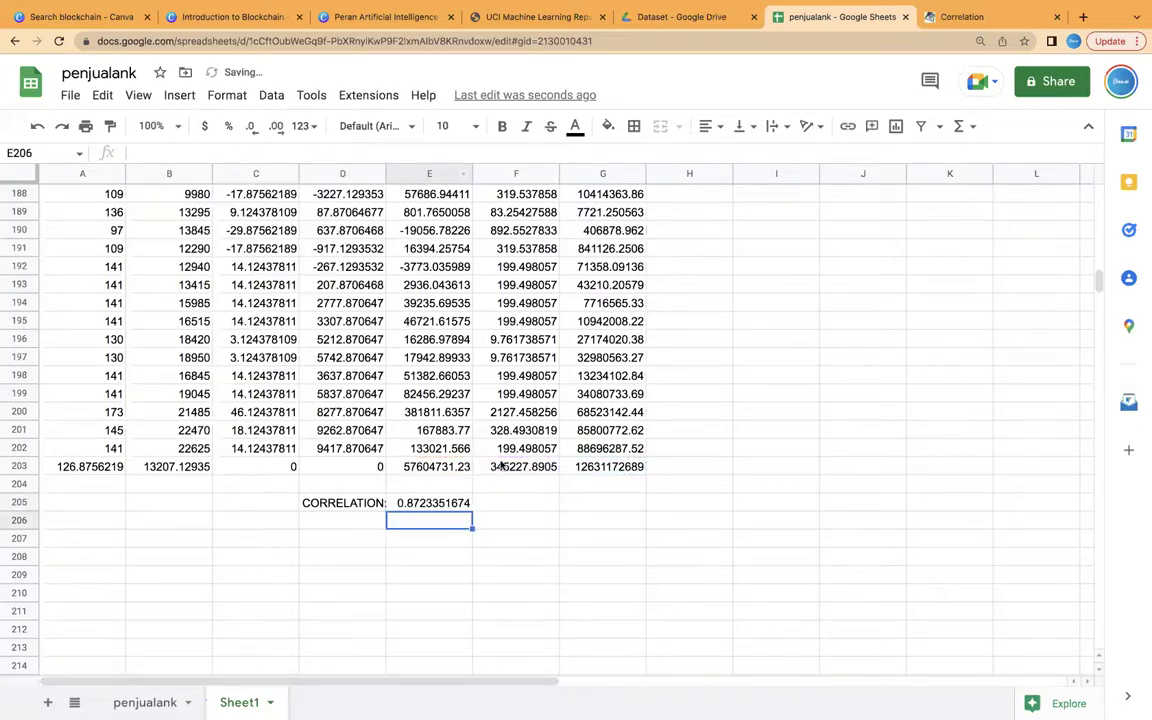
Step: Make the correlation label and its result in D205:E205 bold
left_click_drag(400, 503, 370, 504)
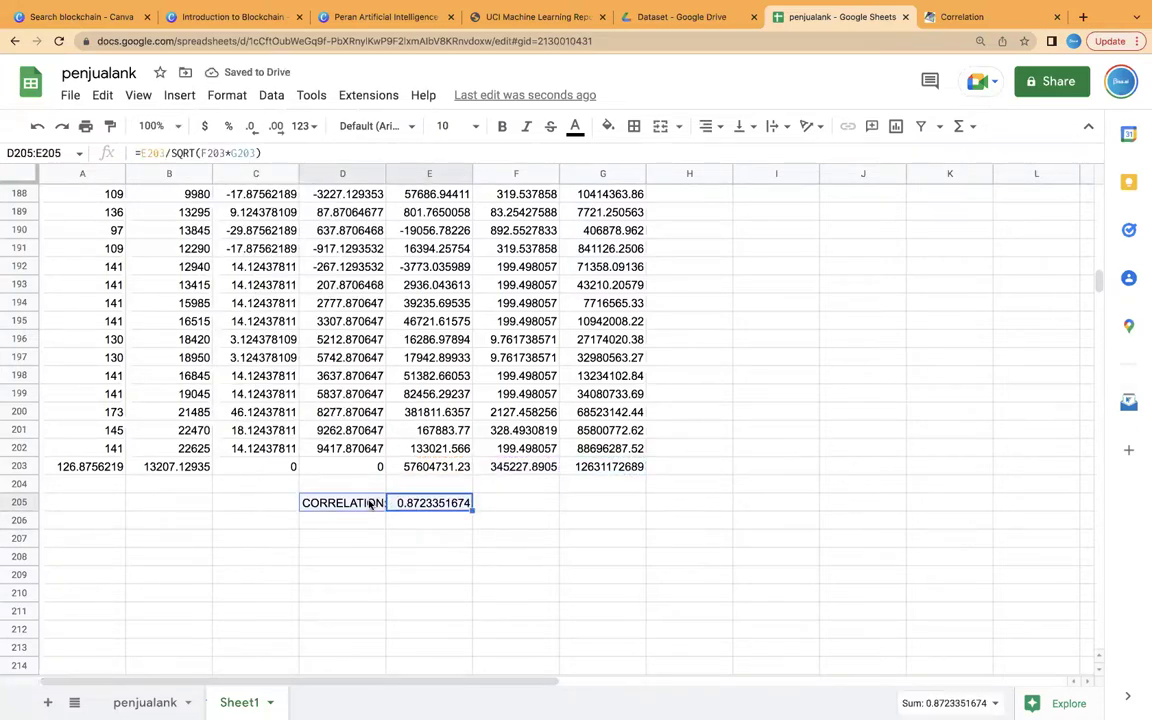
key("ctrl+b")
left_click(363, 519)
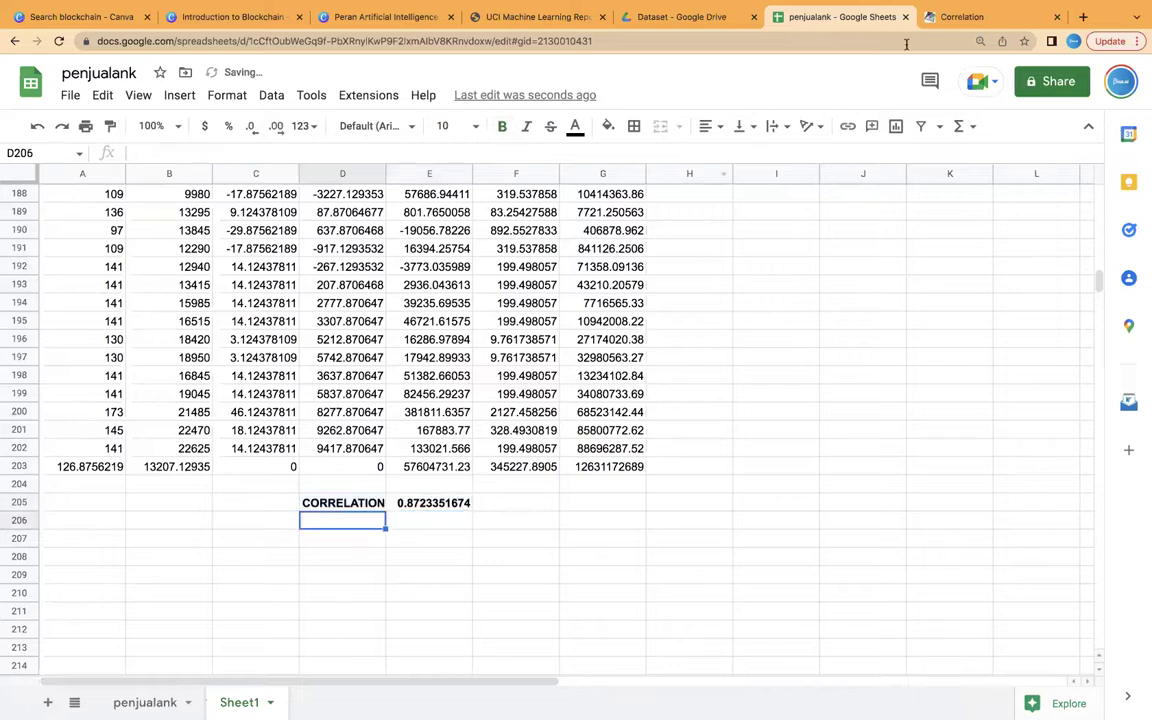
Step: Compare the correlation result in E205 with the positive and negative correlation scale on the Math is Fun page
left_click(962, 17)
scroll(508, 337, "up", 5)
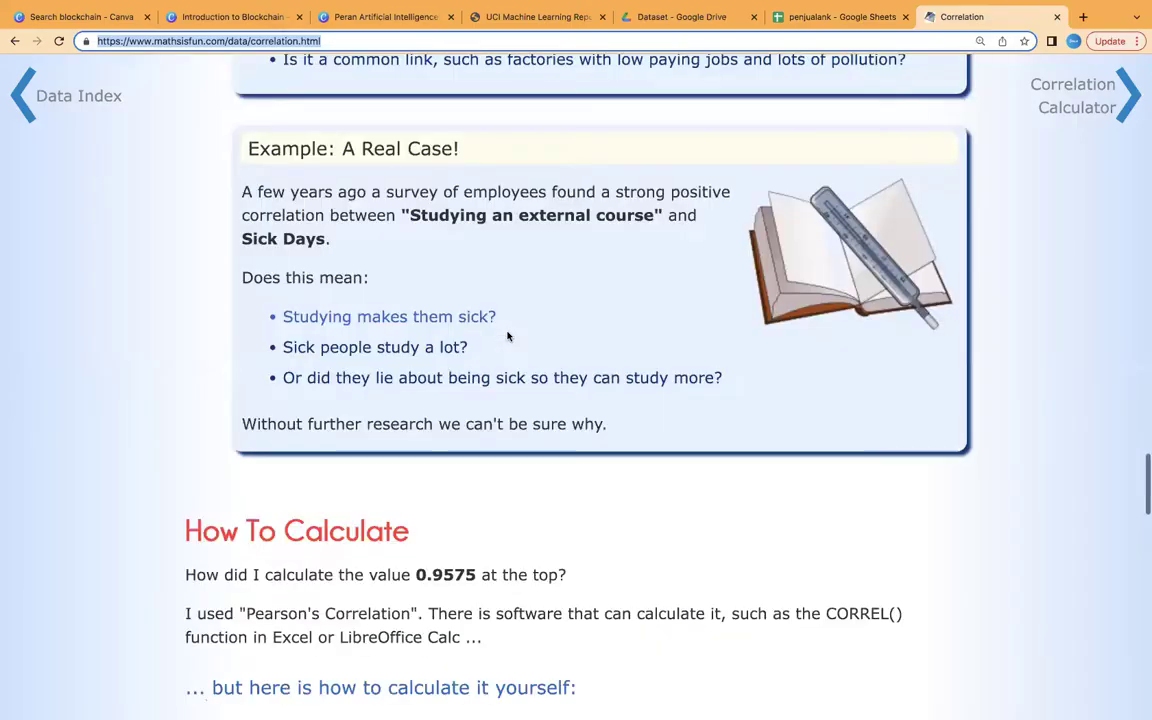
scroll(508, 337, "up", 20)
scroll(481, 341, "down", 4)
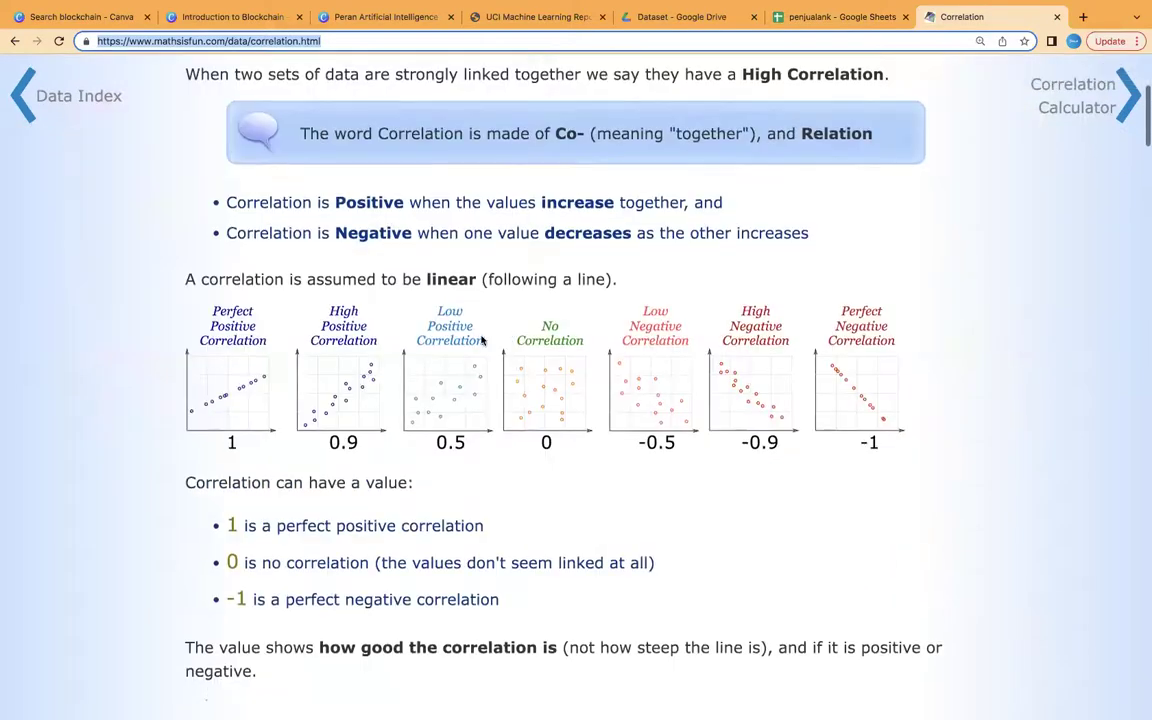
left_click(830, 17)
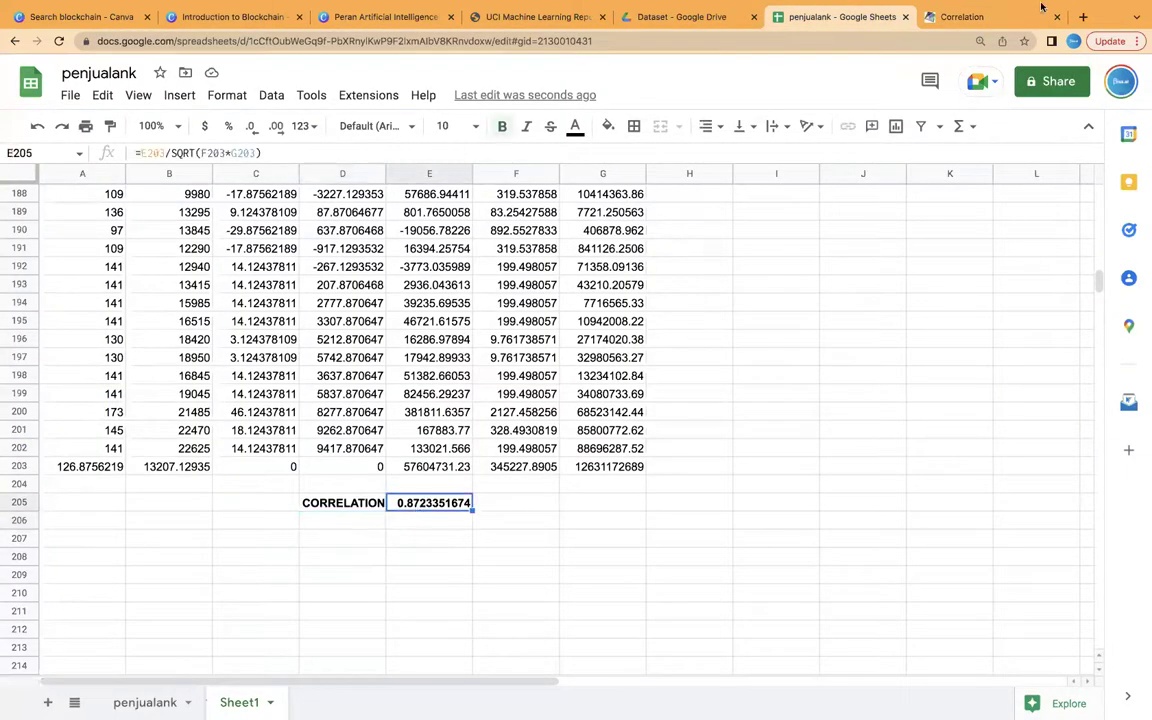
left_click(970, 17)
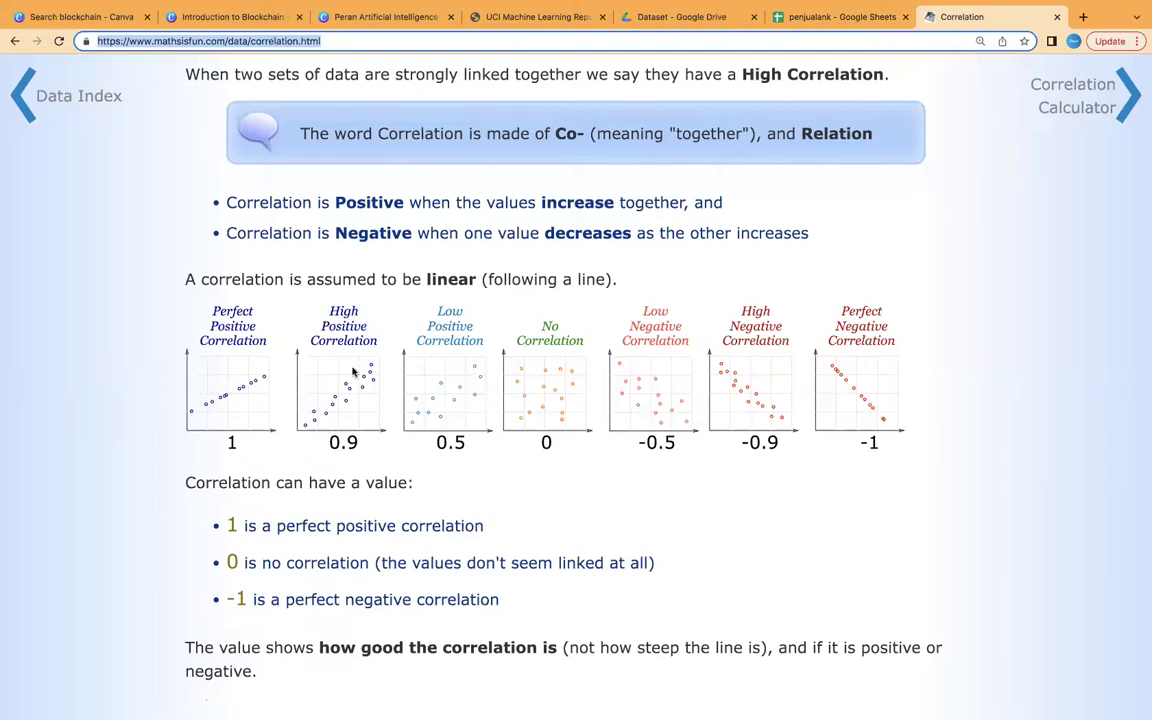
left_click(848, 18)
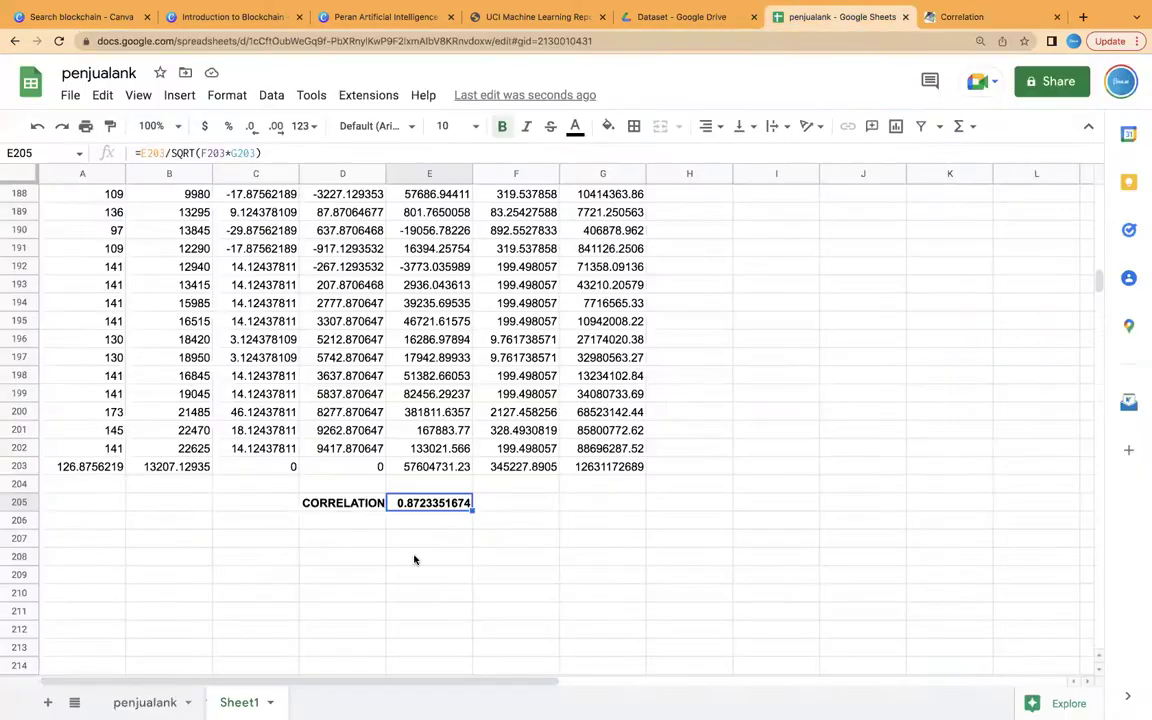
Step: Enter a second label CORRELATION: in D206, below the manual correlation result
left_click(332, 518)
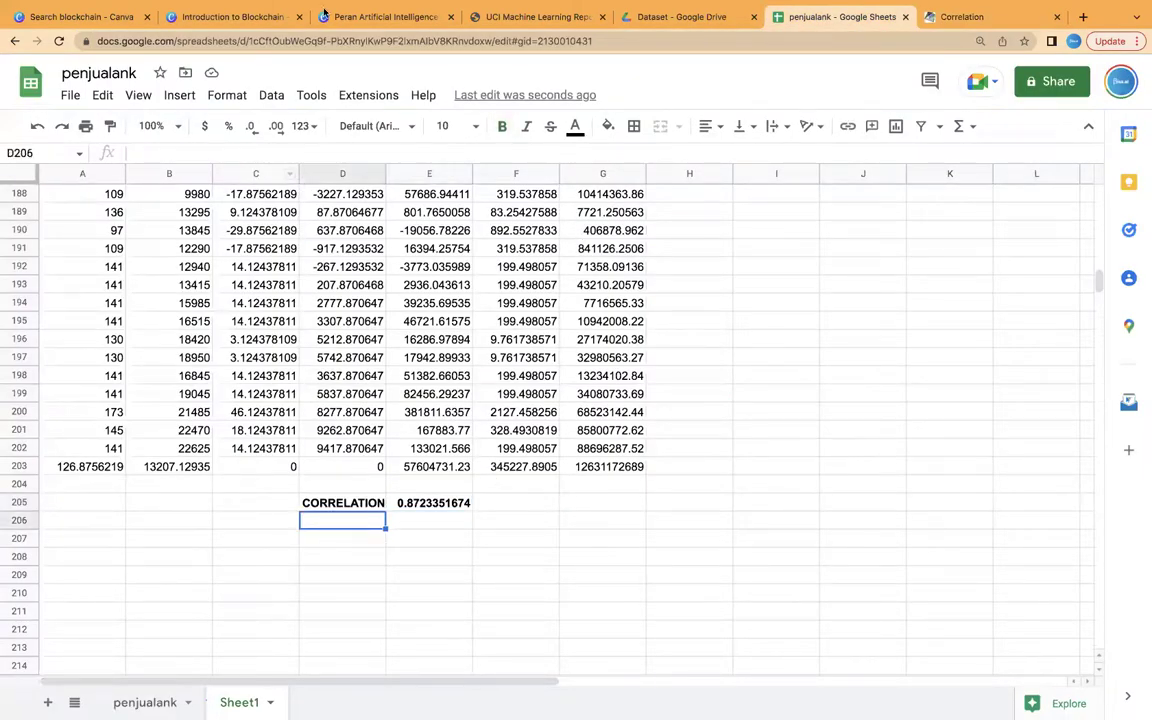
type("CORRELATION:")
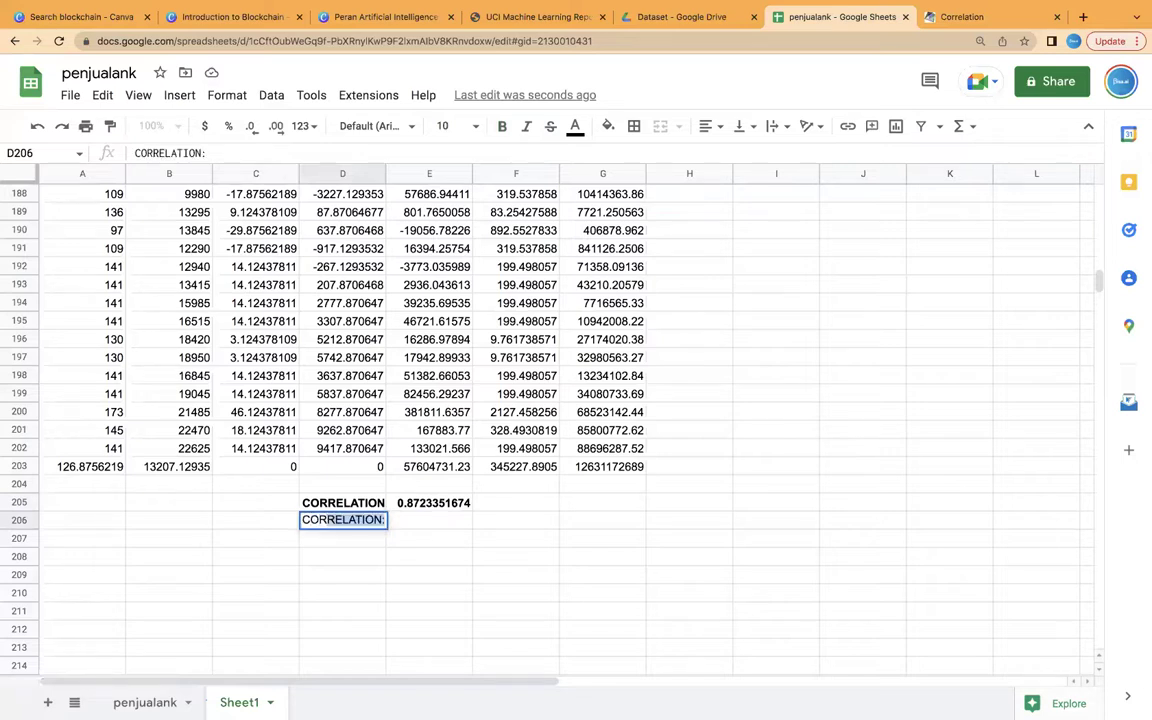
key("Tab")
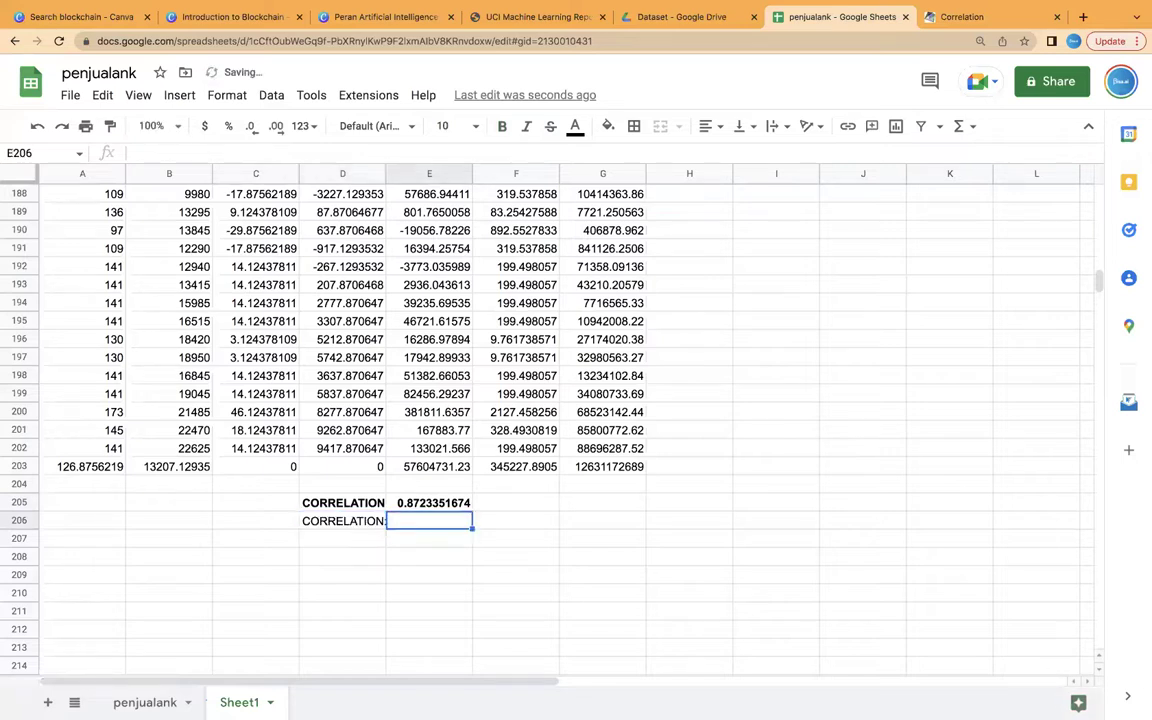
Step: Calculate the correlation of engine size and price in E206 with the built-in function =CORREL(A2:A202,B2:B202)
type("=")
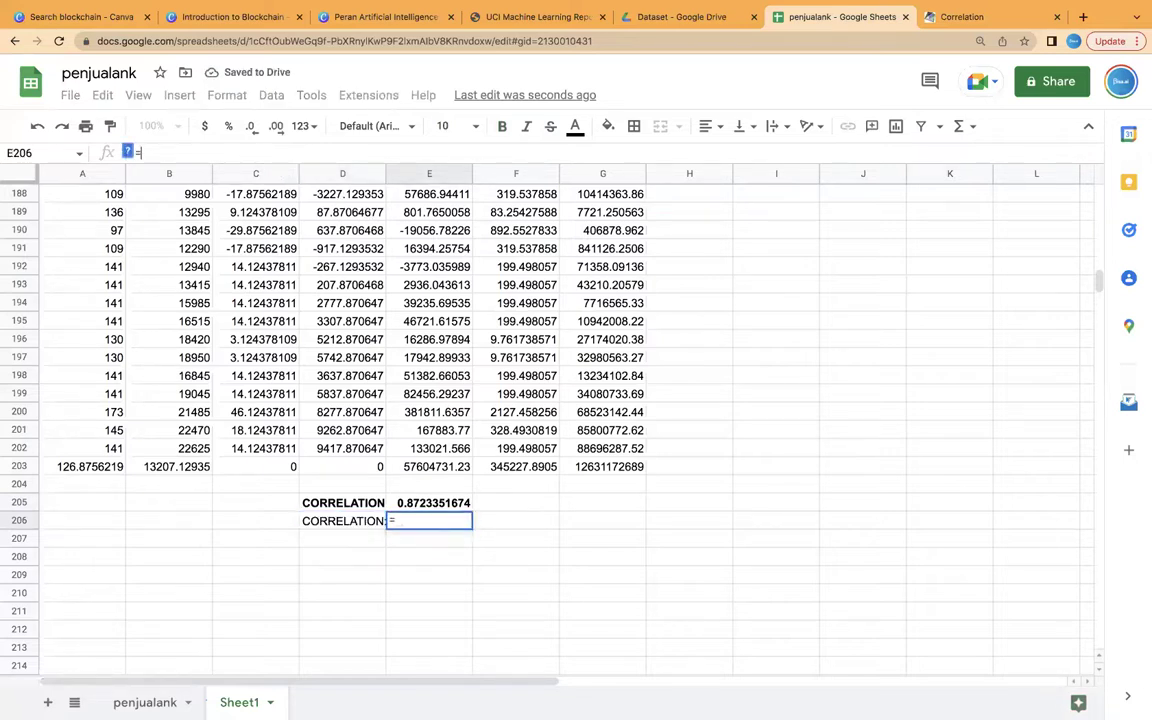
type("CORRE")
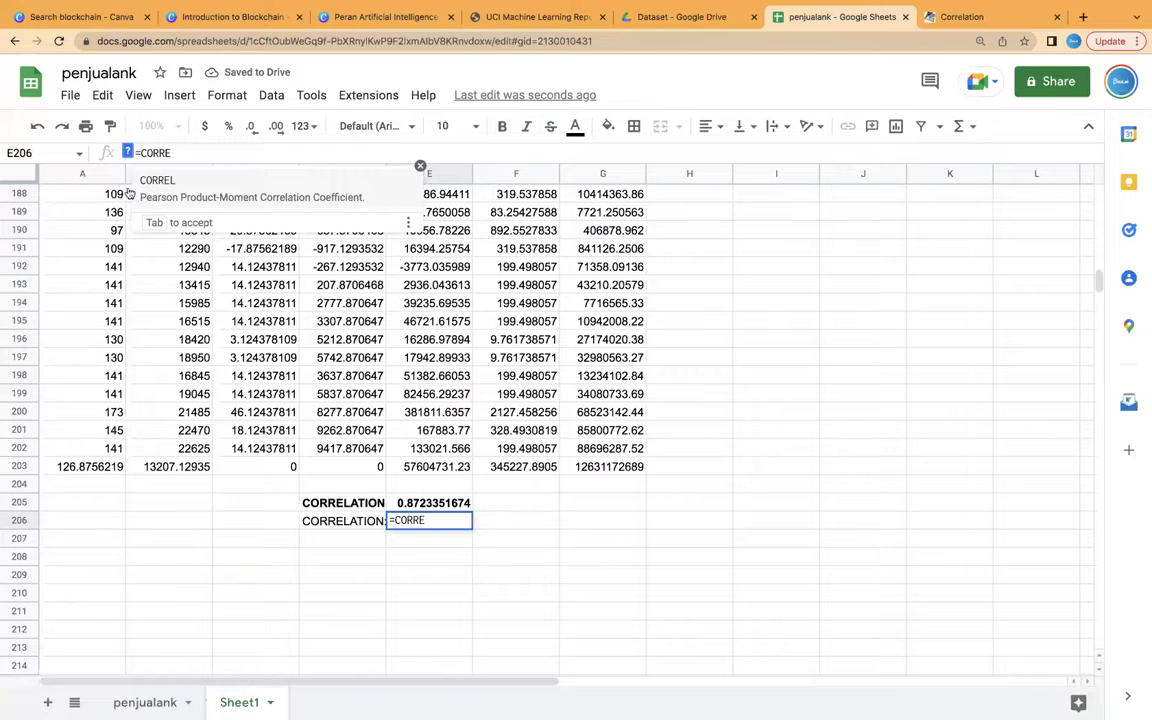
key("Tab")
type("A2:")
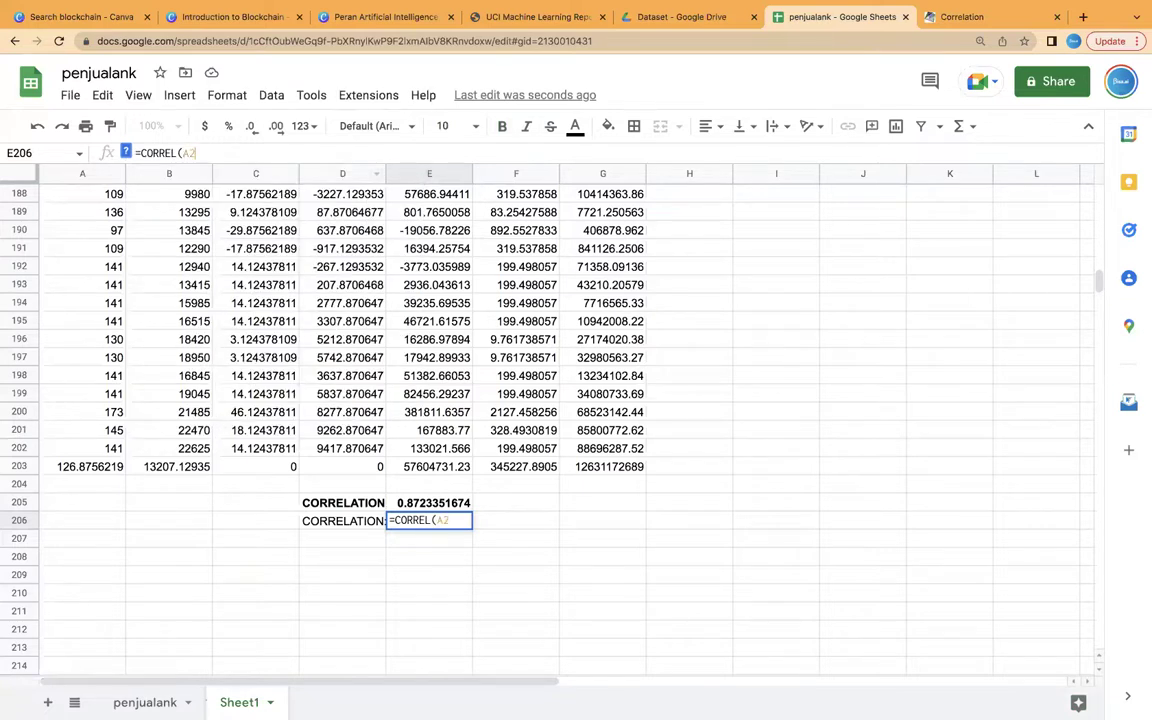
type("A202")
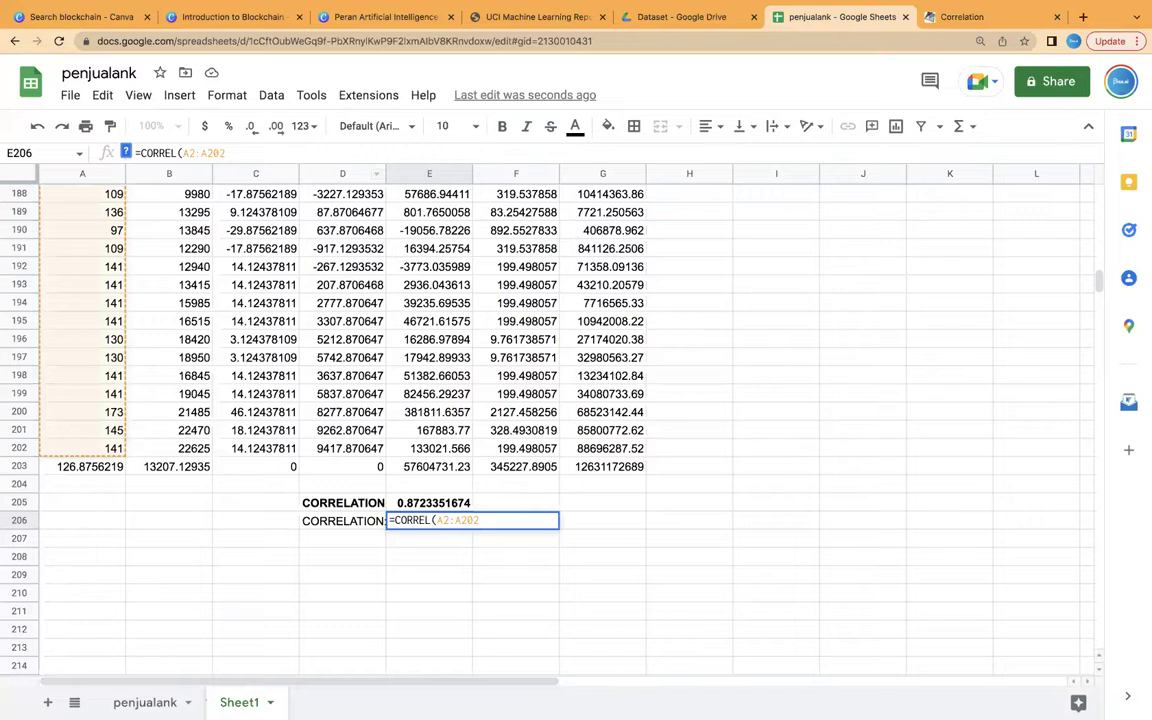
type(",B2:")
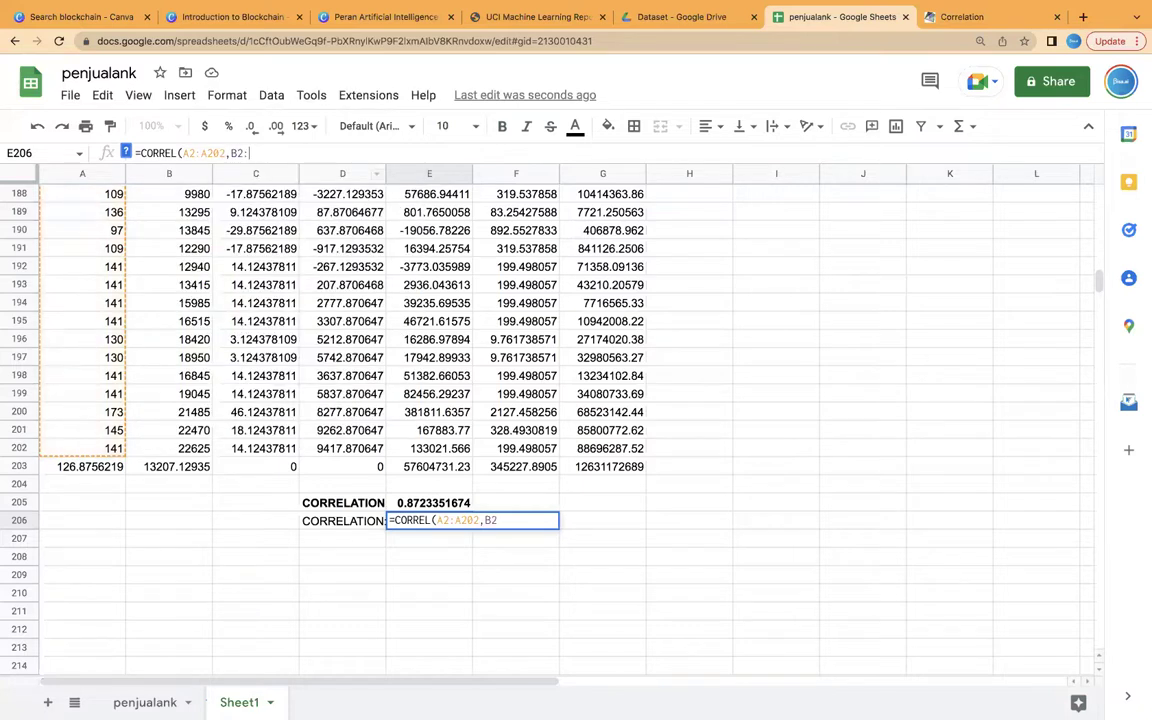
type("B202")
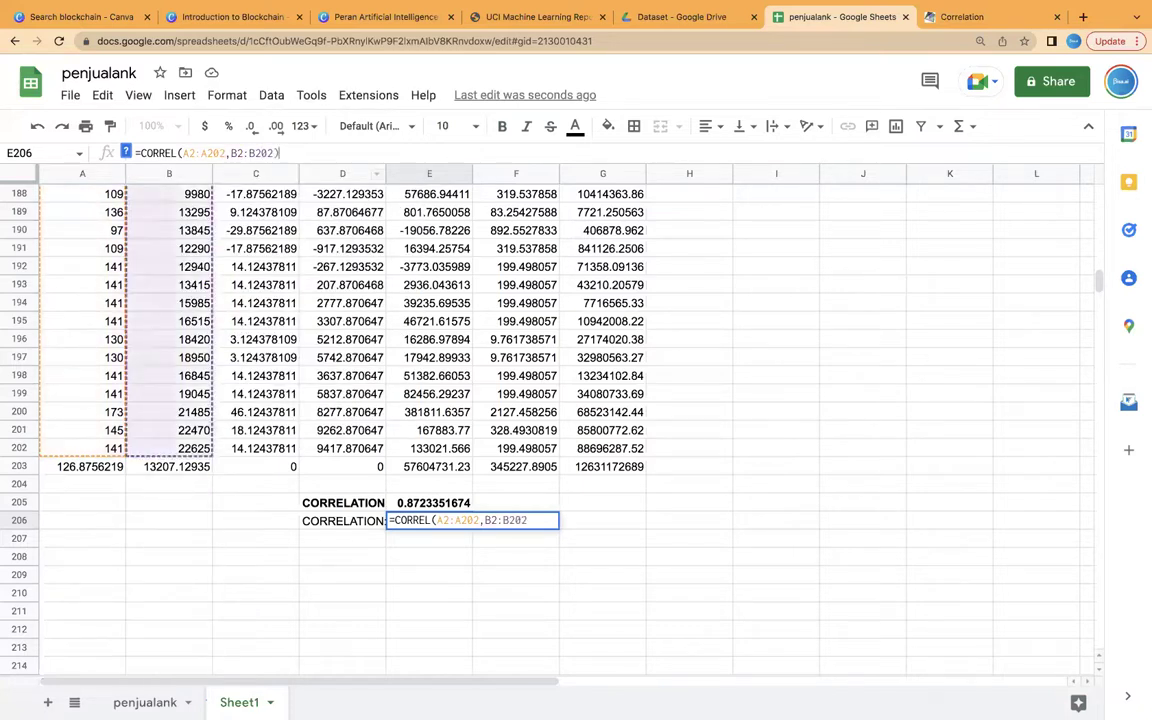
type(")")
key("Return")
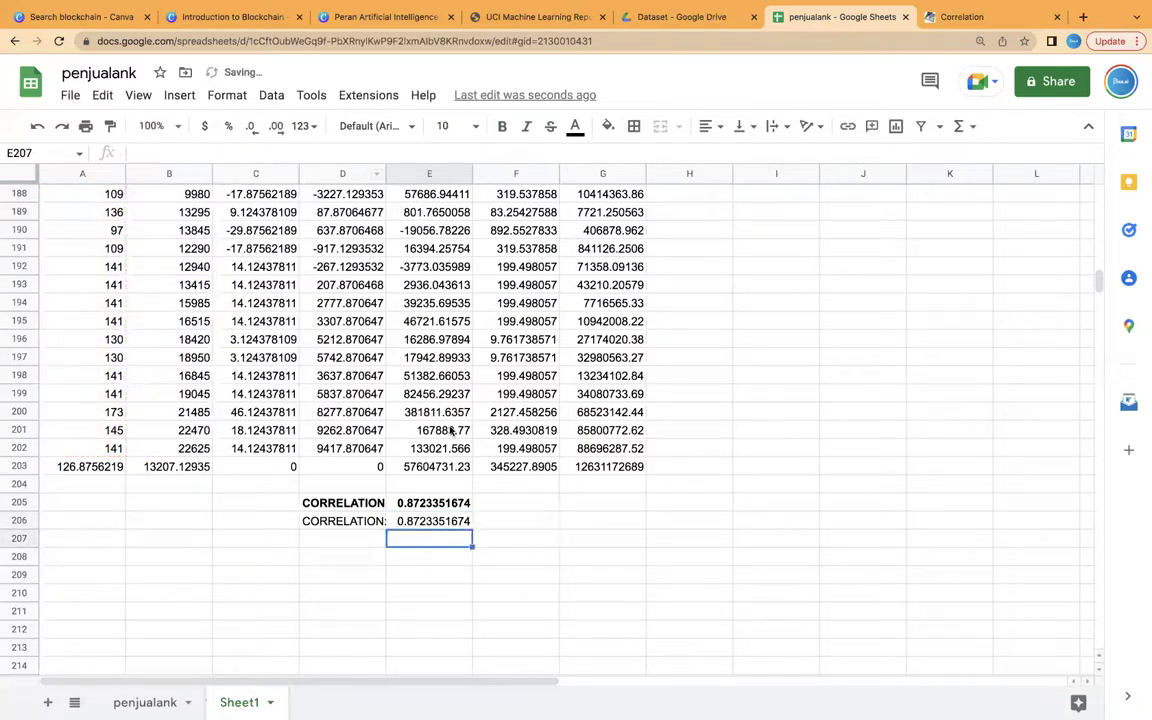
Step: Make D206:E206 bold and review the CORREL formula in E206
left_click_drag(325, 519, 399, 521)
key("ctrl+b")
left_click(402, 521)
left_click_drag(308, 149, 128, 150)
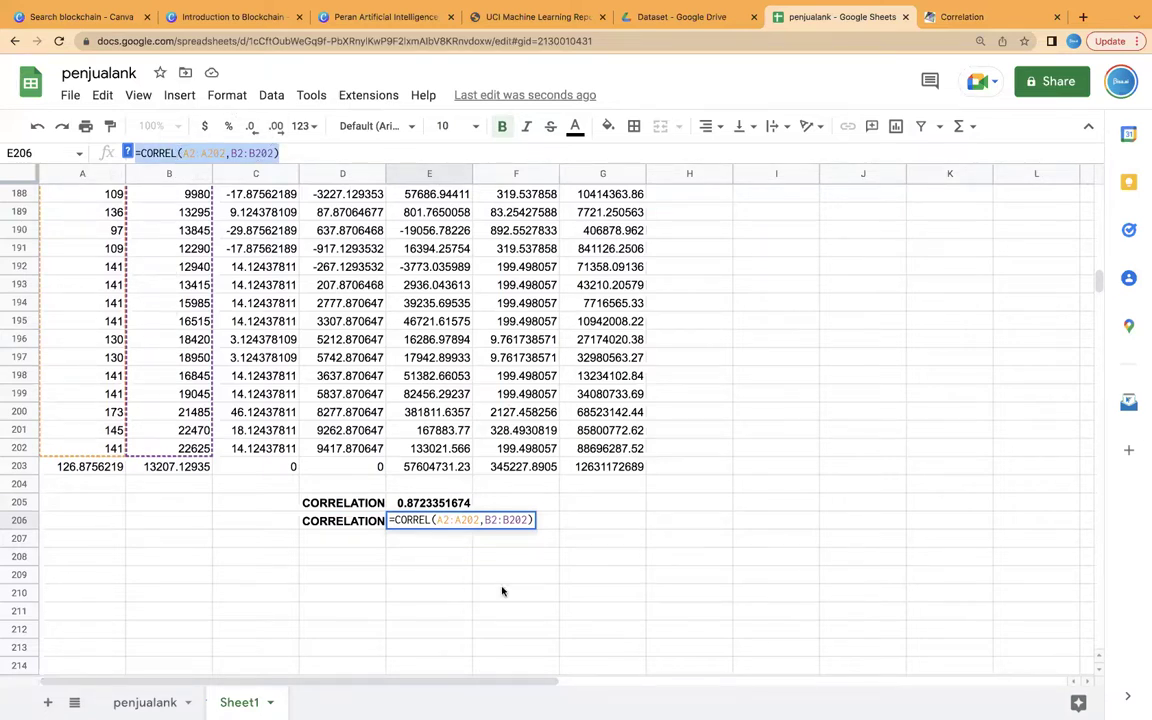
key("Return")
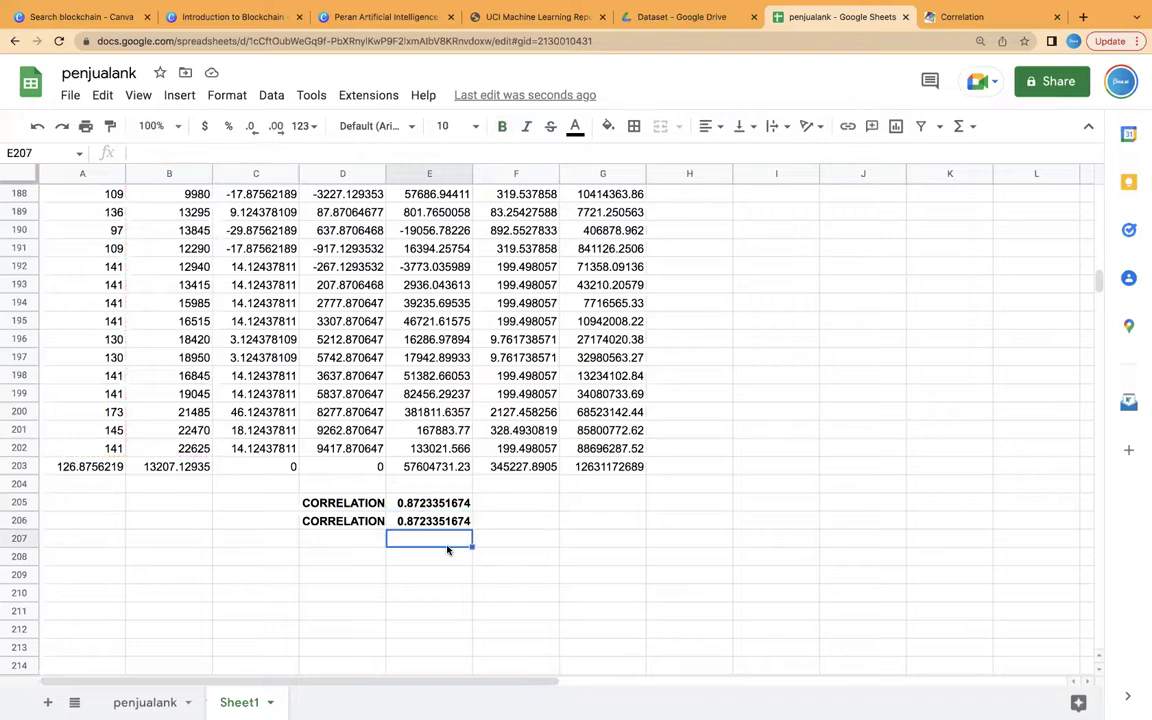
Step: Compare the formulas of the manual correlation in E205 and the built-in one in E206
key("Up")
key("Up")
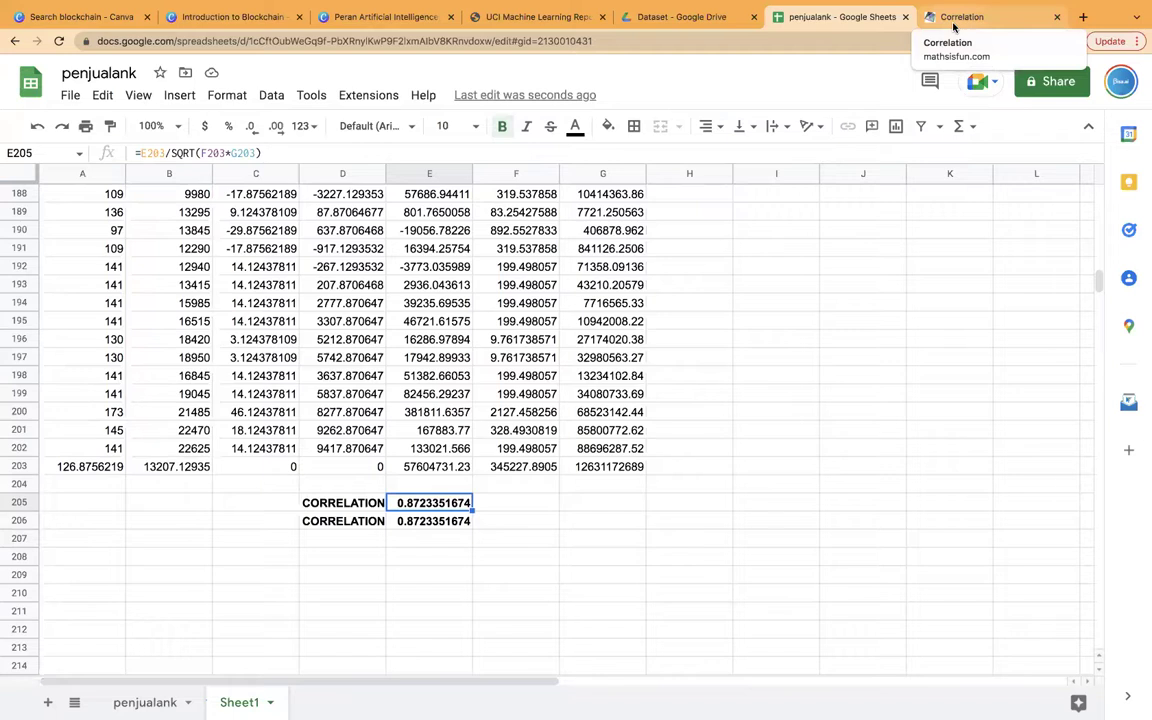
left_click(420, 521)
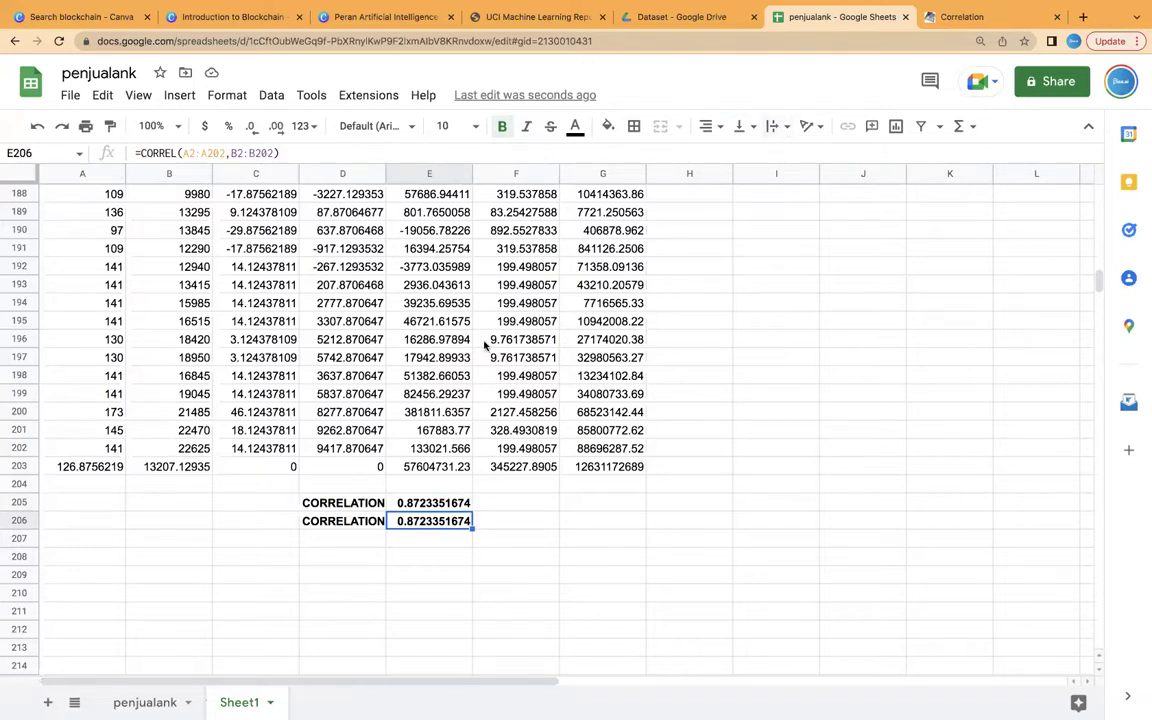
scroll(484, 345, "up", 20)
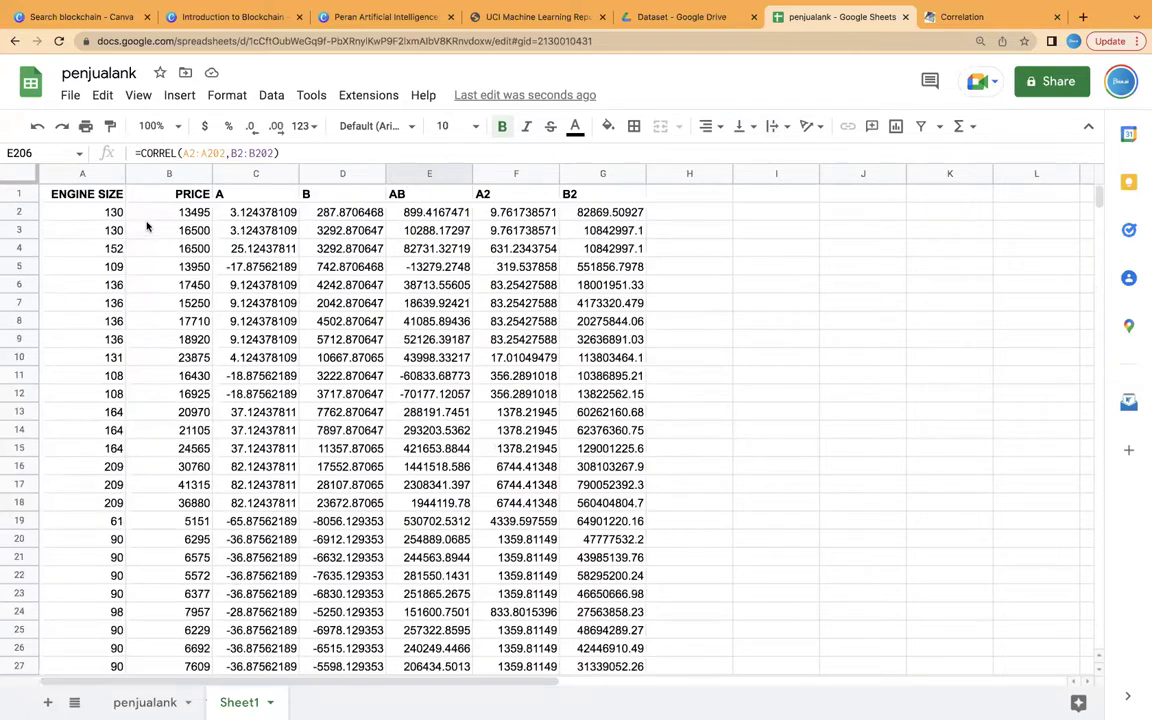
left_click(100, 174)
left_click(184, 173, "shift")
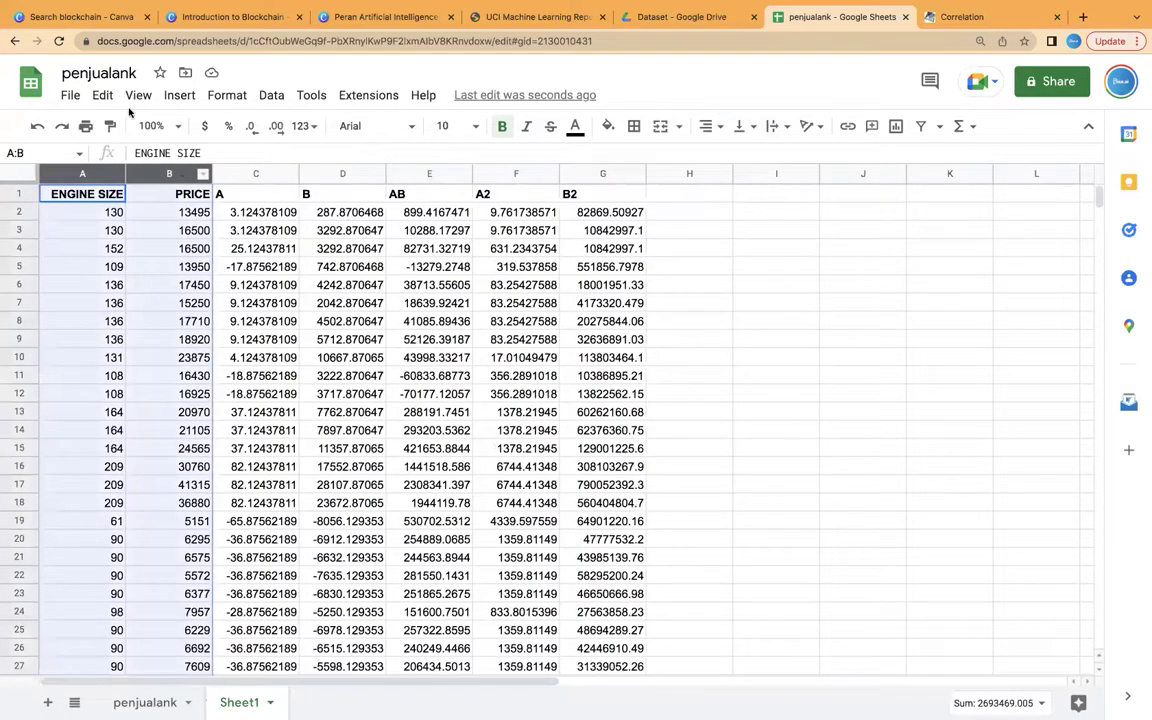
left_click(172, 97)
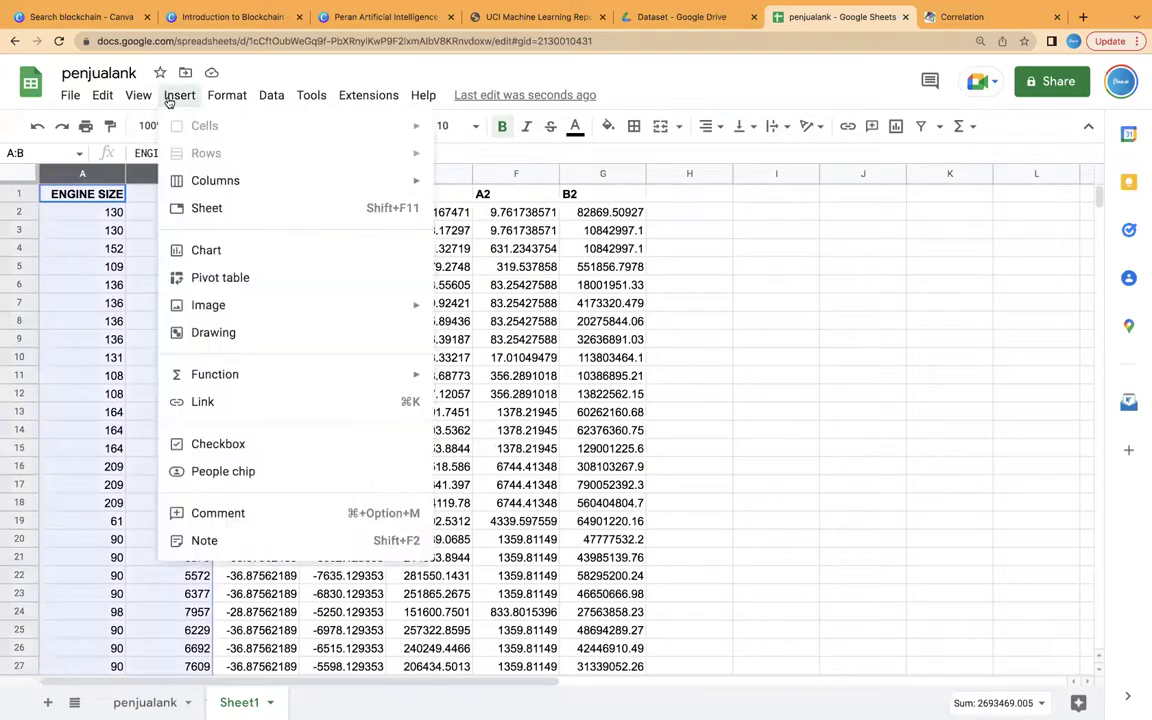
left_click(219, 252)
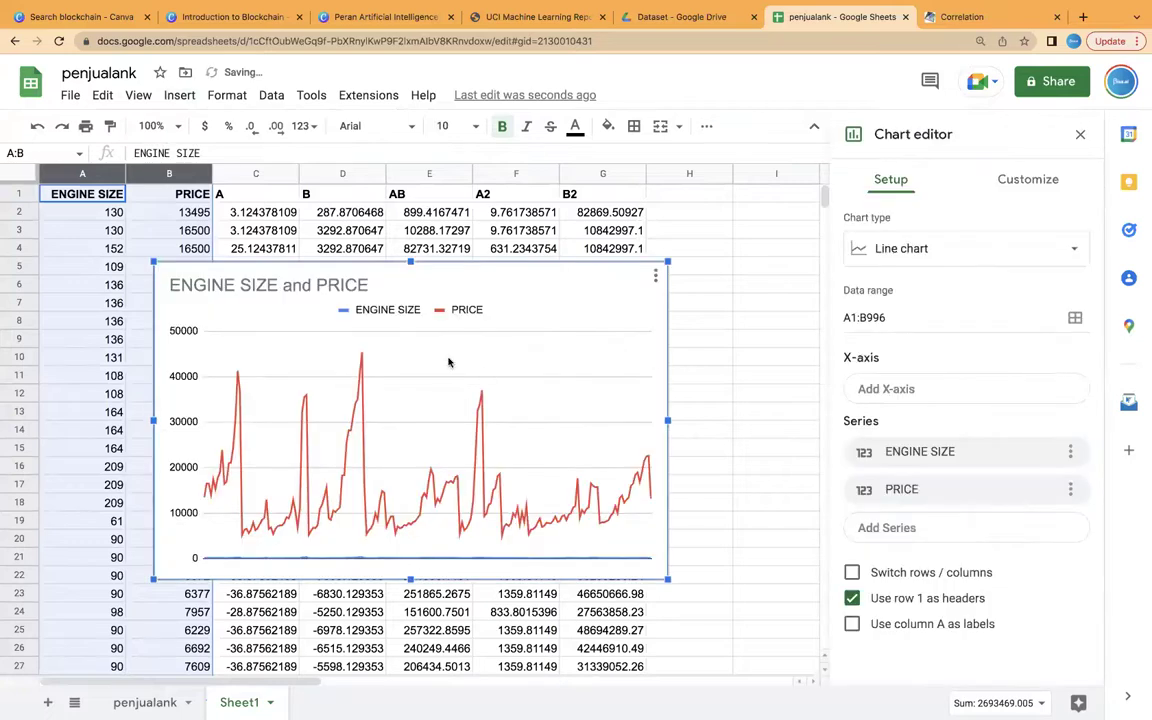
key("Delete")
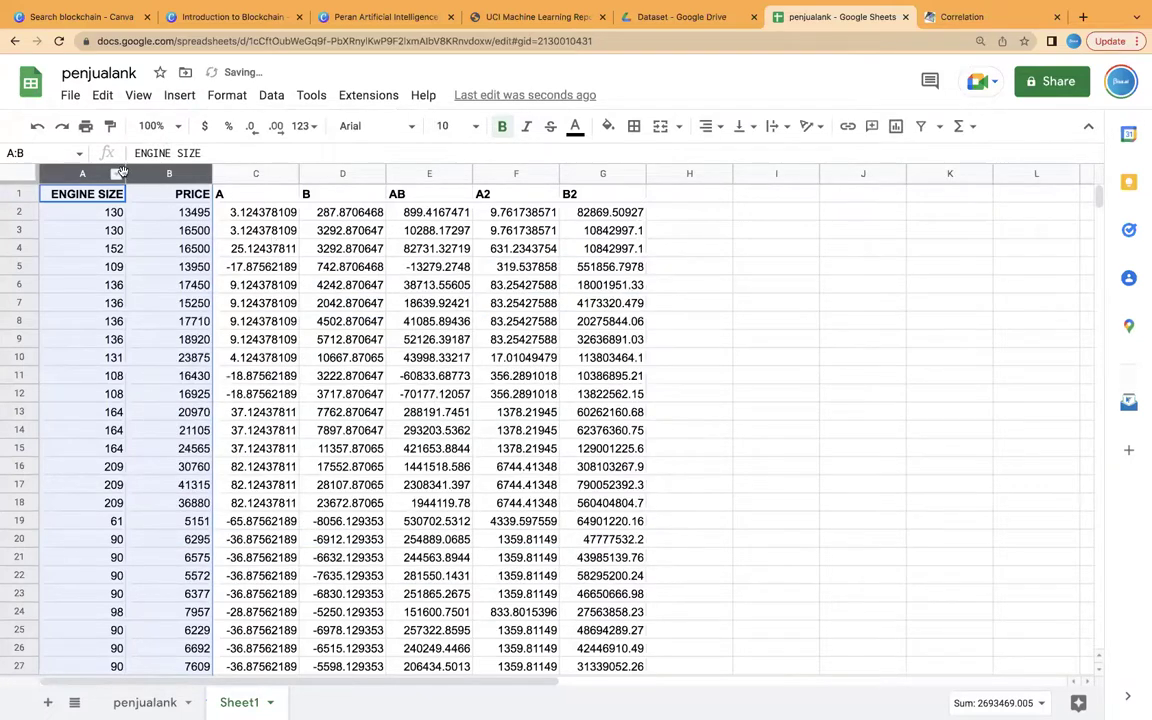
Step: Insert a chart from the ENGINE SIZE and PRICE data in A1:B202, leaving out the averages in row 203
scroll(183, 381, "down", 1)
scroll(183, 381, "down", 20)
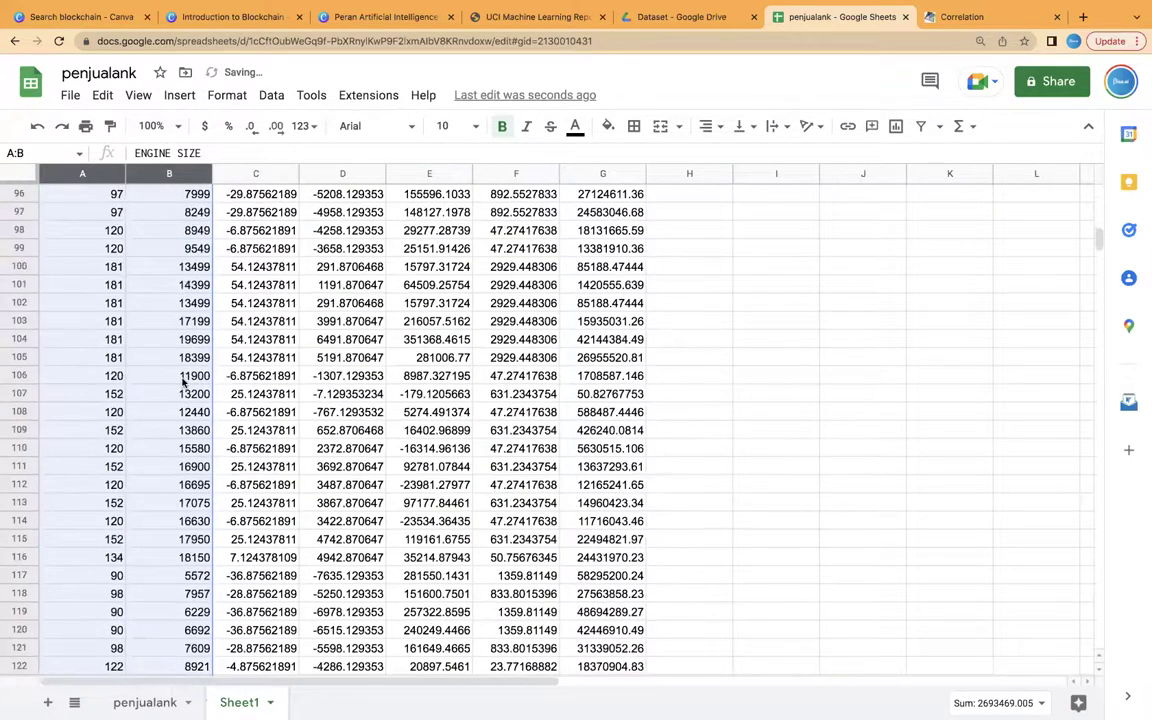
scroll(183, 381, "down", 12)
scroll(198, 432, "up", 5)
left_click(239, 503)
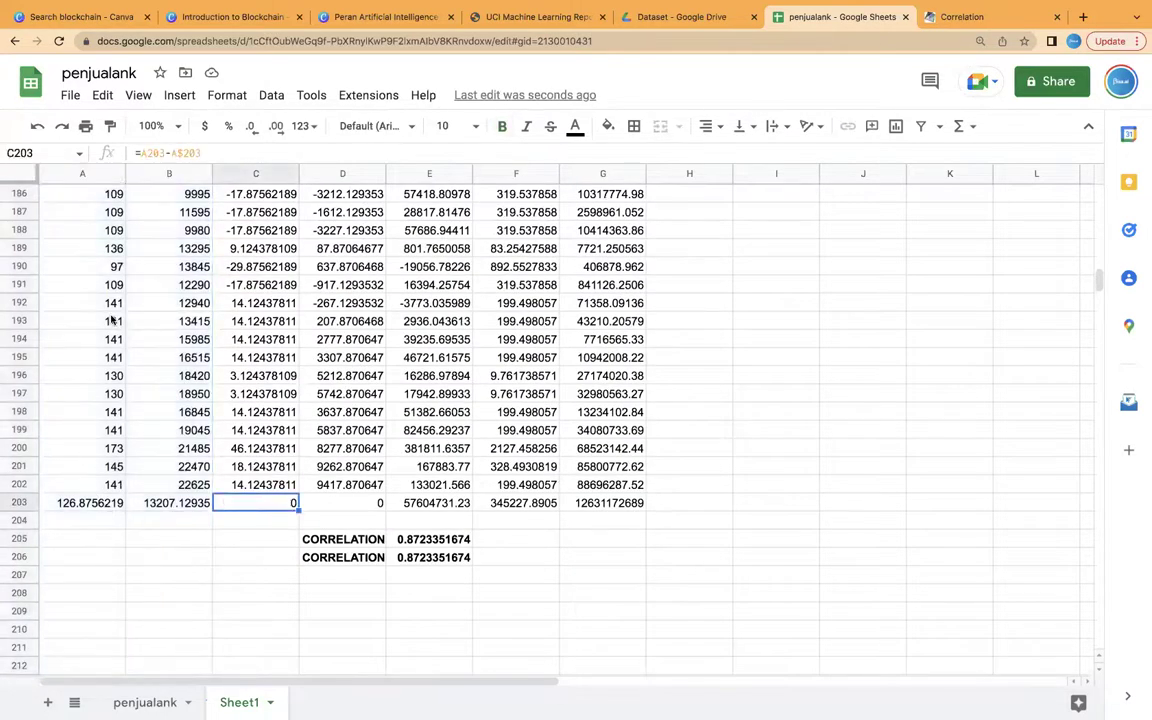
scroll(104, 212, "up", 20)
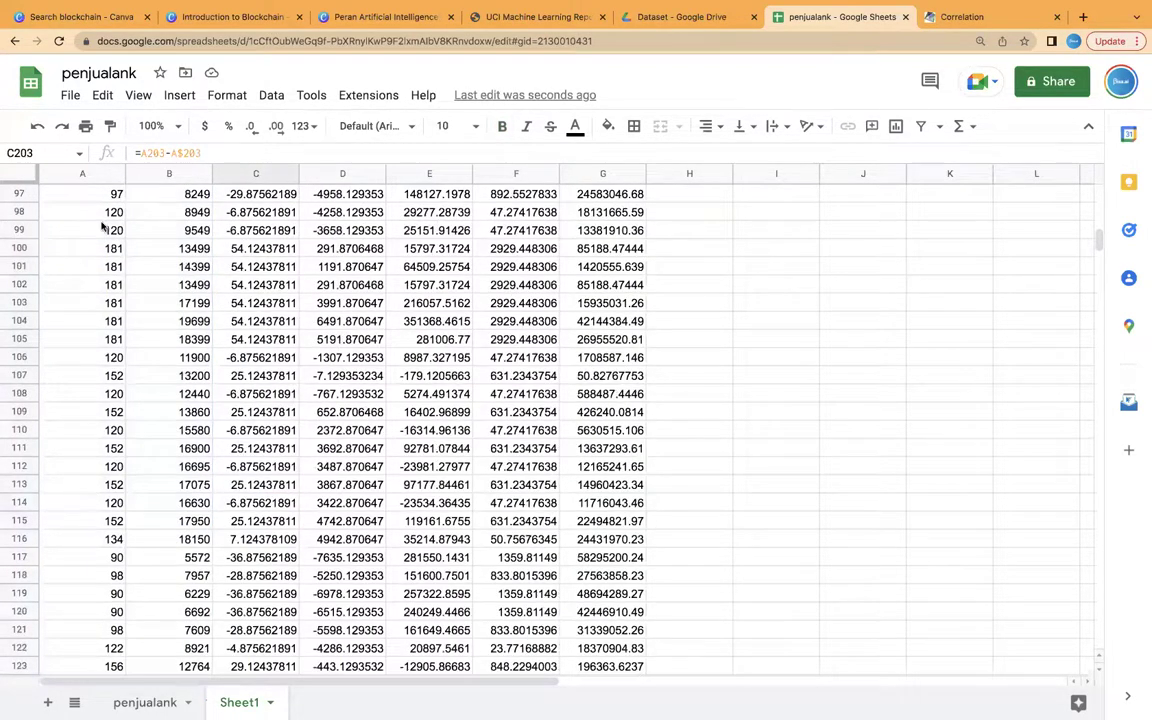
key("ctrl+Home")
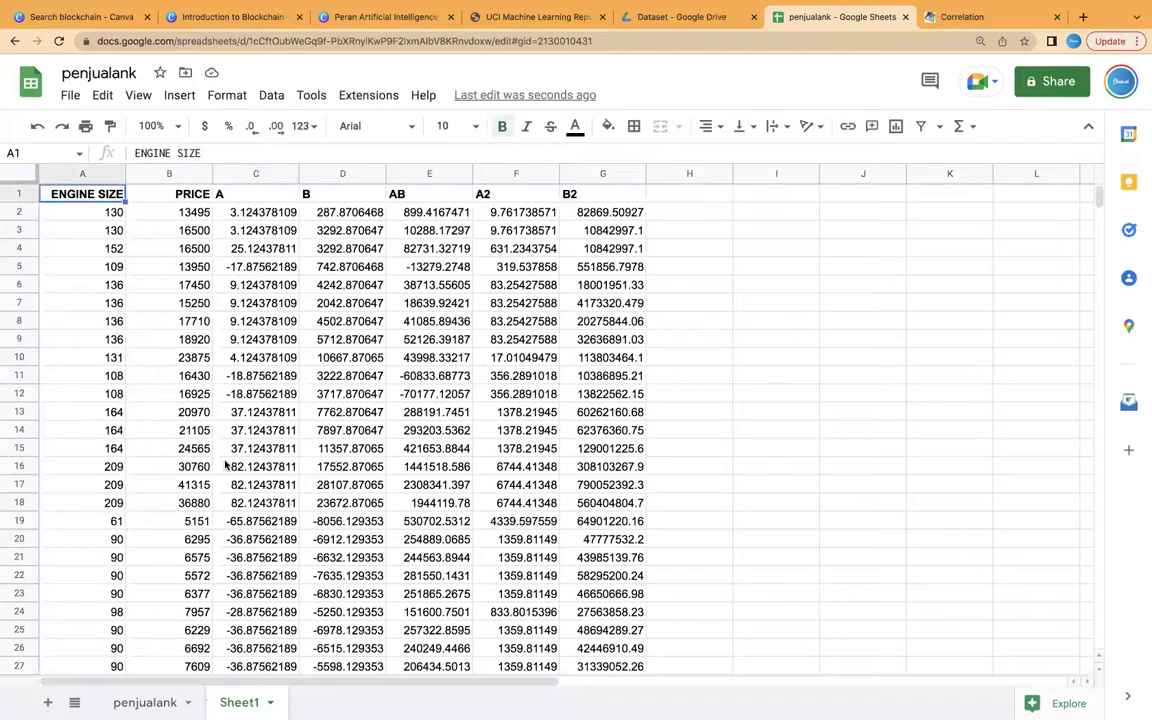
scroll(226, 466, "down", 20)
scroll(226, 466, "up", 4)
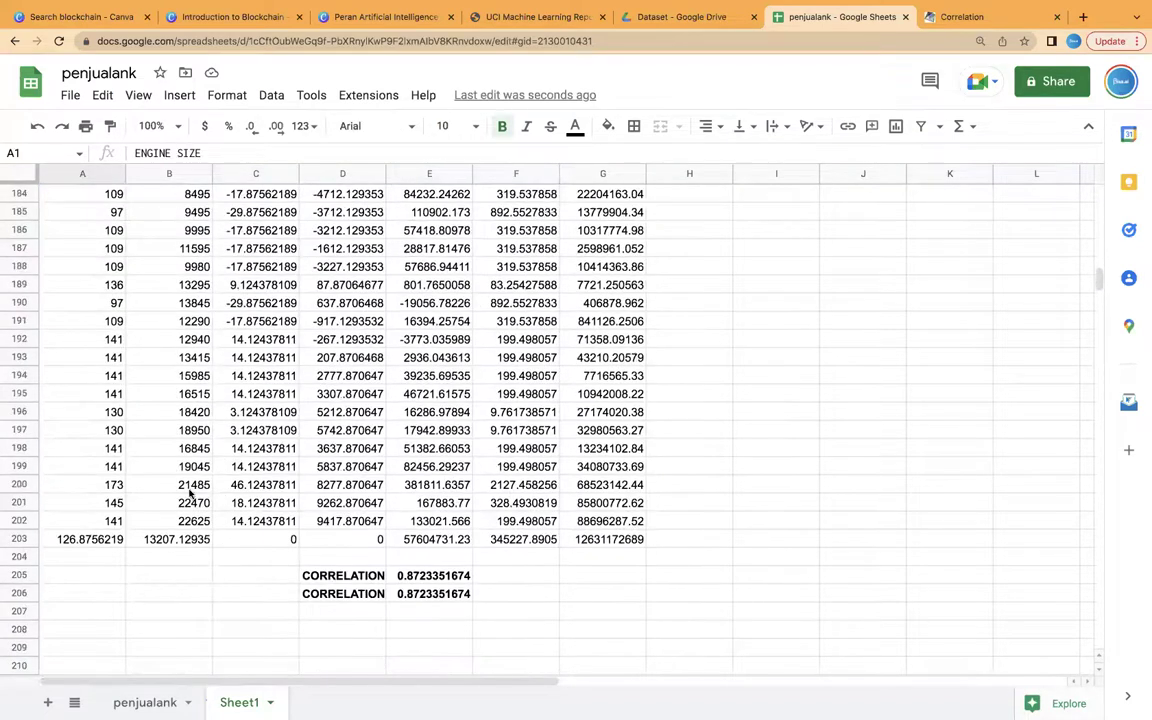
left_click(180, 521, "shift")
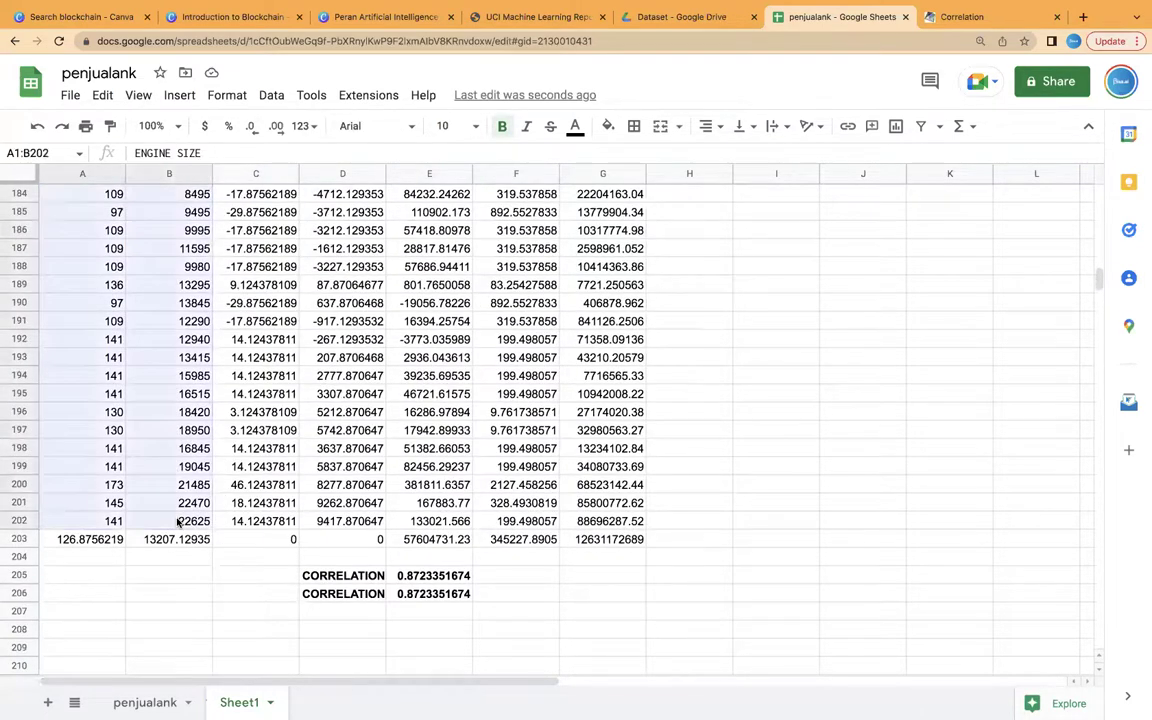
left_click(179, 95)
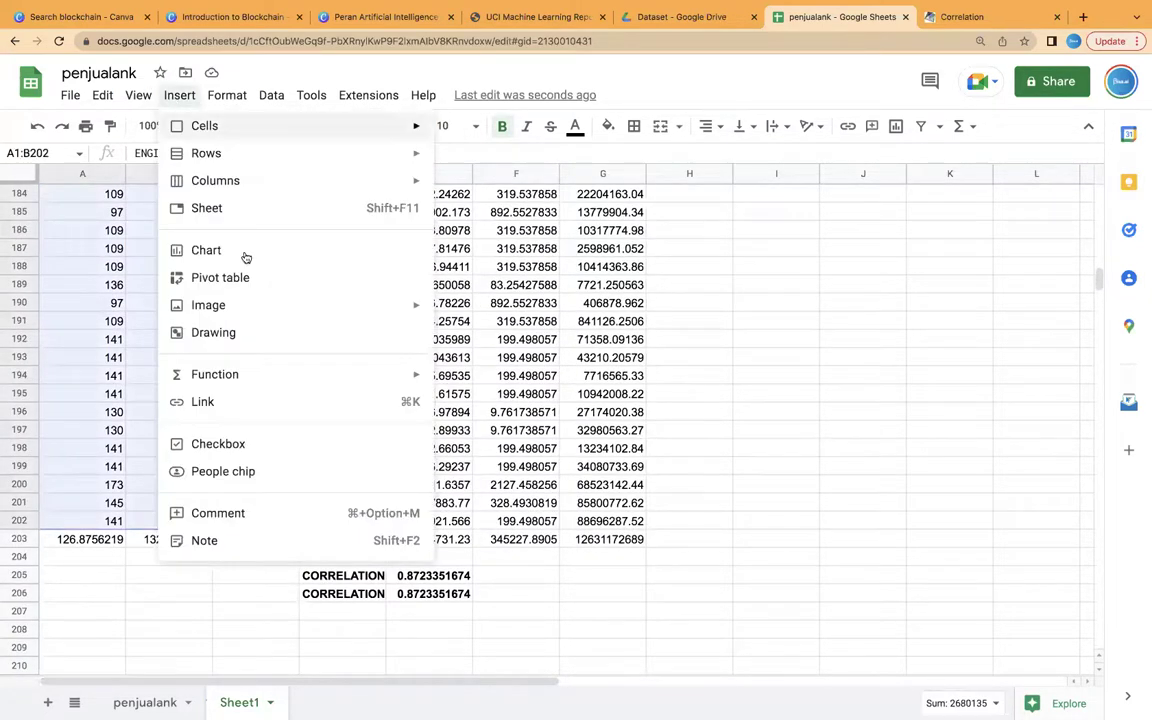
left_click(303, 247)
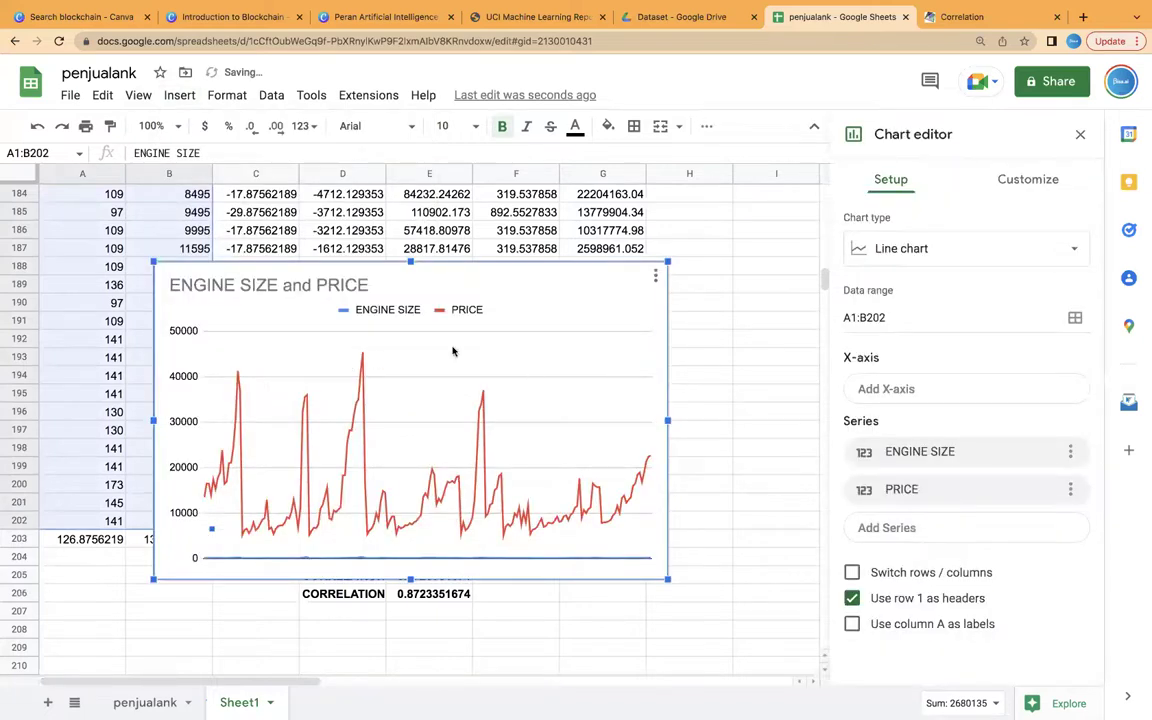
Step: Change the chart to the suggested PRICE vs. ENGINE SIZE scatter chart and move it clear of the correlation results in rows 205 and 206
left_click(945, 256)
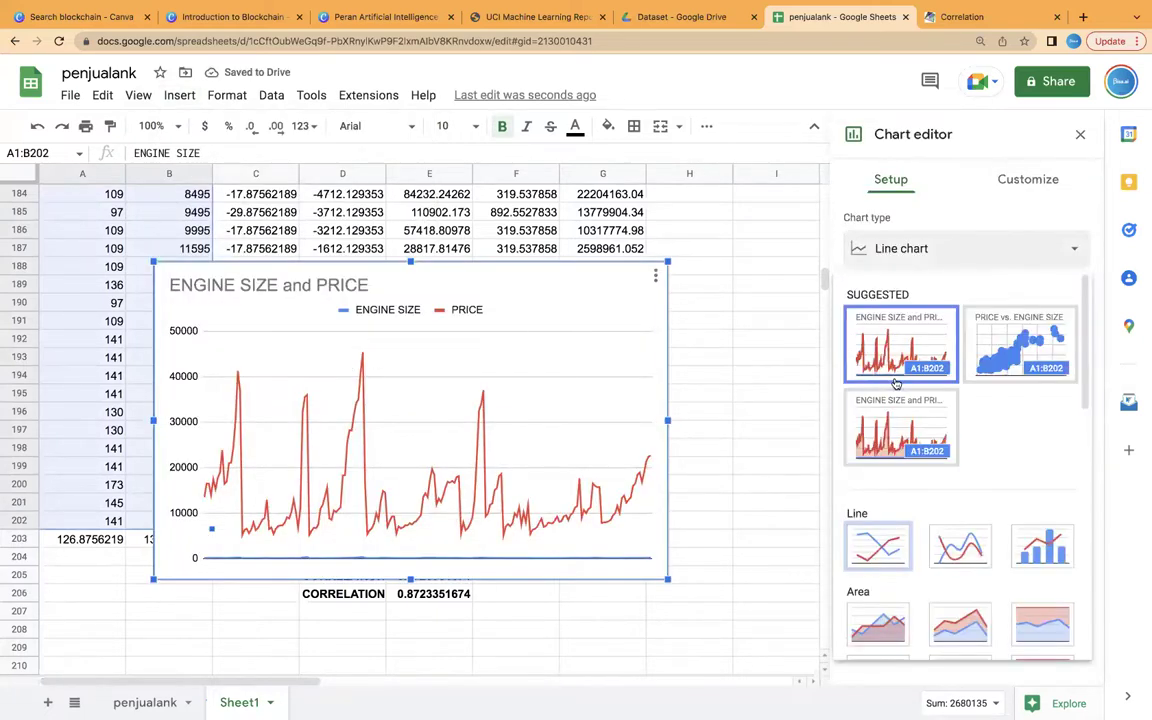
left_click(1030, 338)
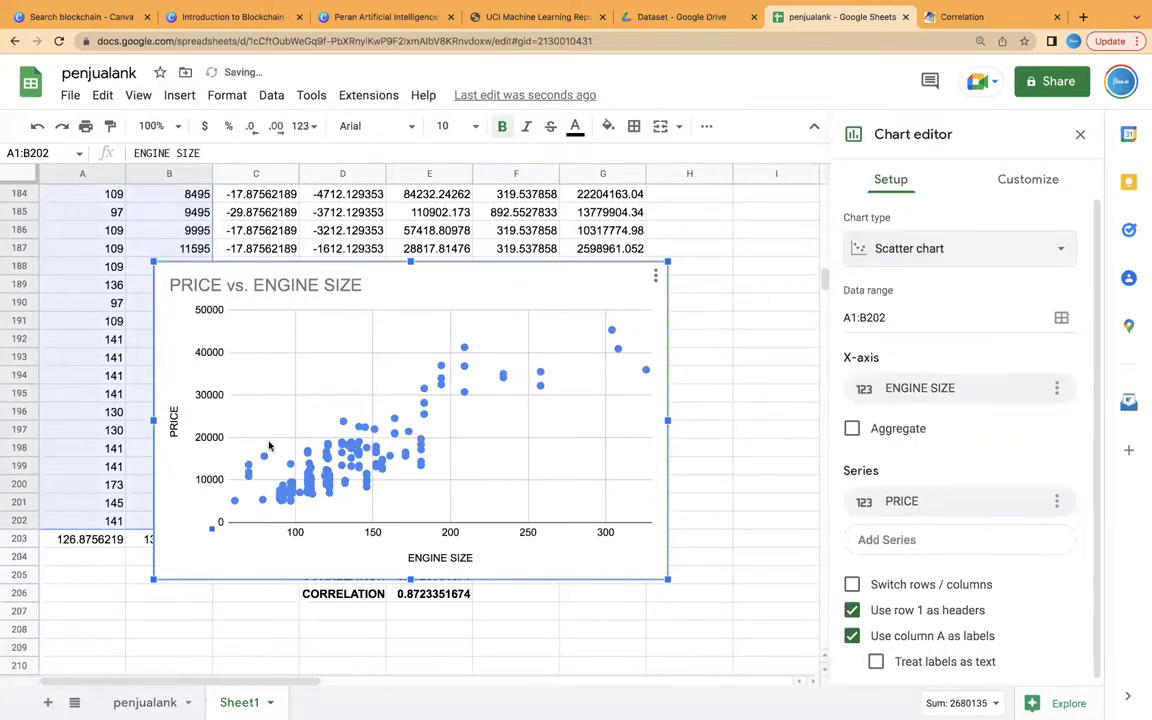
left_click_drag(469, 256, 536, 248)
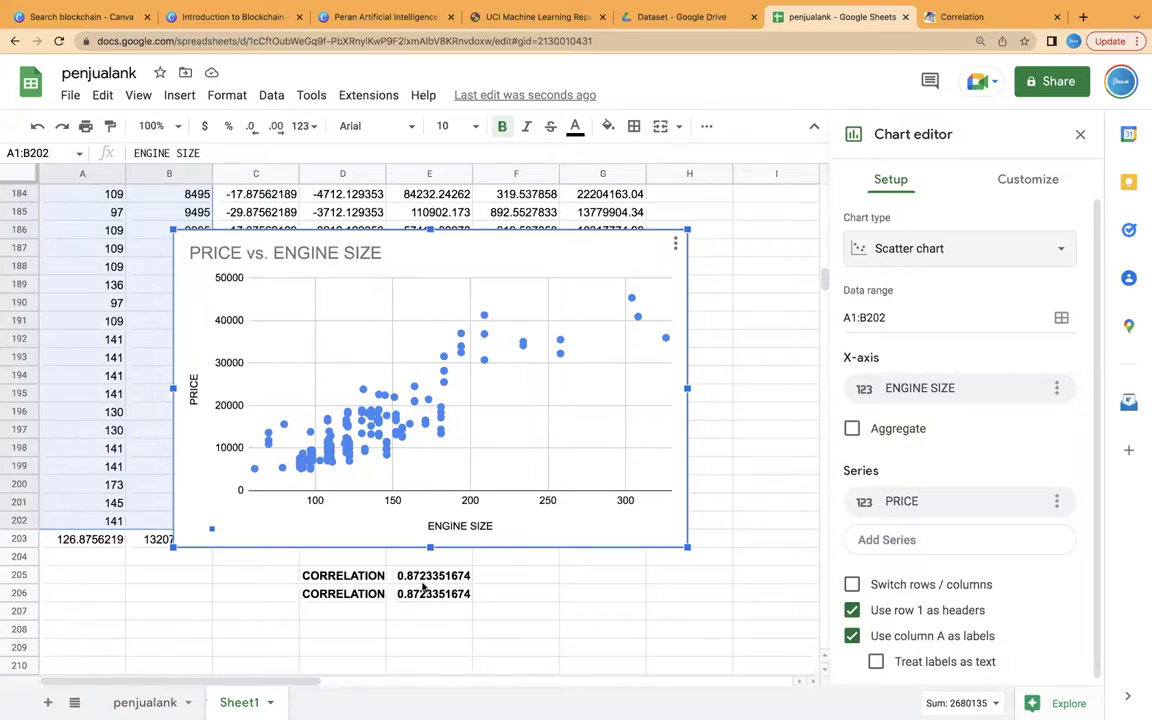
Step: Compare the scatter chart with the example correlation plots on the Math is Fun page and review the source data at the start of Sheet1
left_click(955, 15)
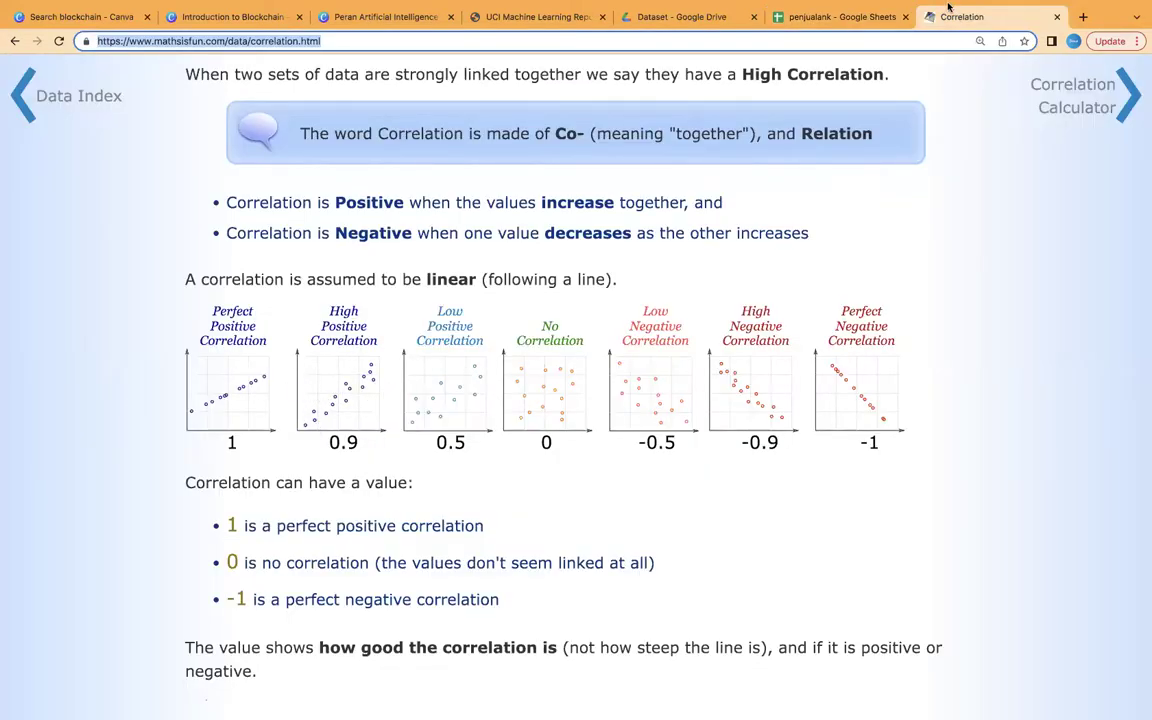
left_click(787, 17)
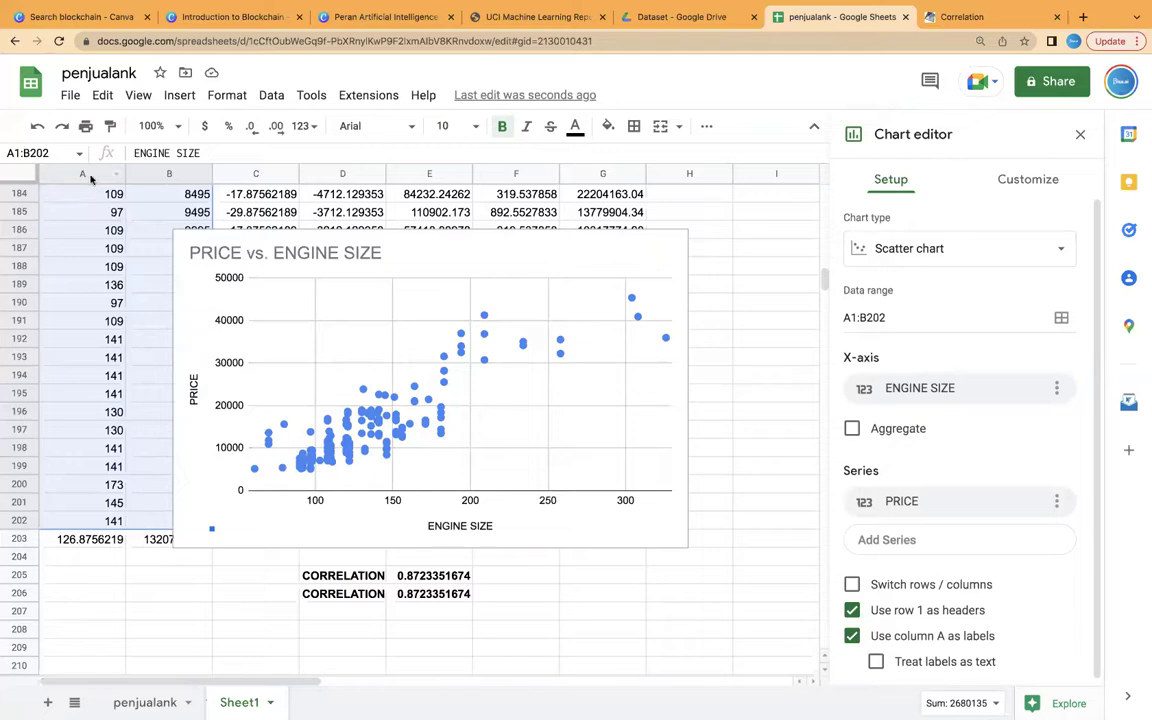
scroll(97, 462, "up", 1)
scroll(97, 462, "up", 20)
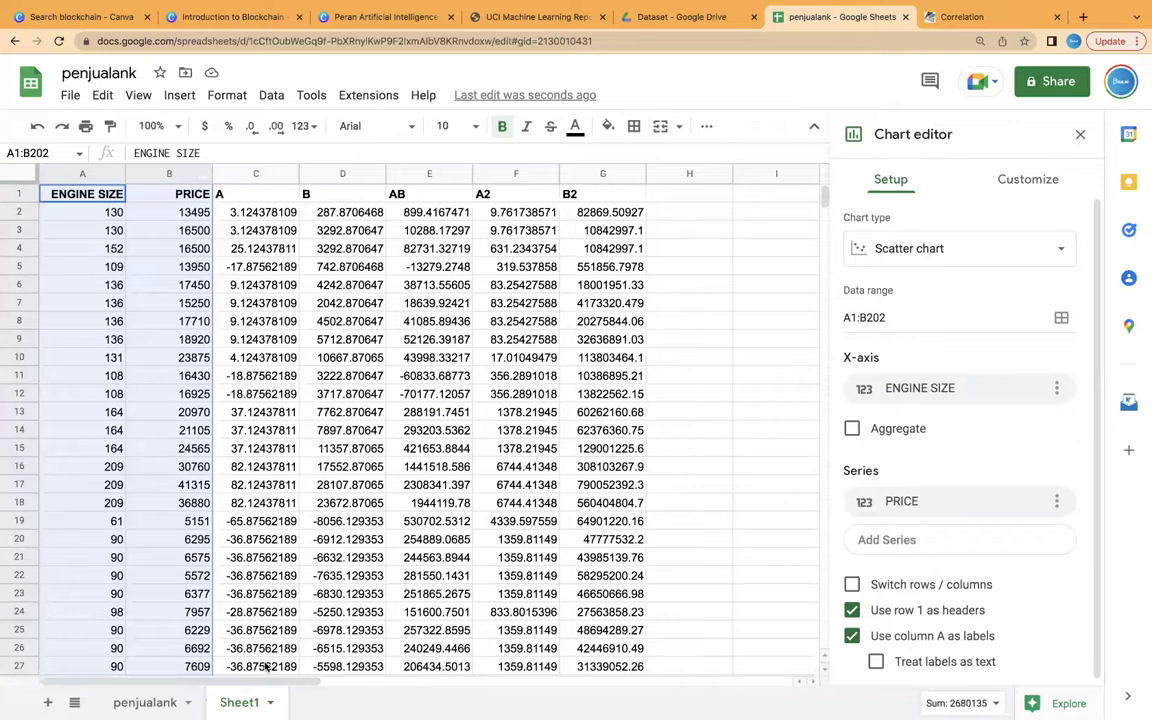
Step: Make the engine size column Q and the price column Z bold in the penjualank sheet
left_click(145, 702)
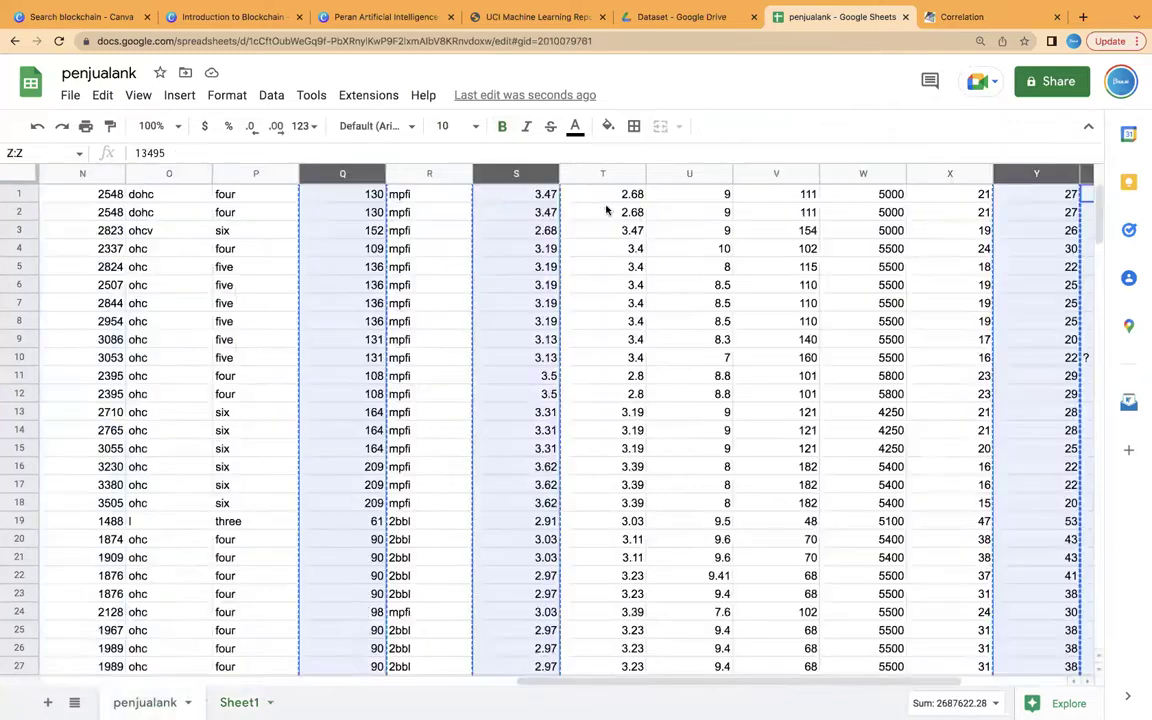
left_click(445, 266)
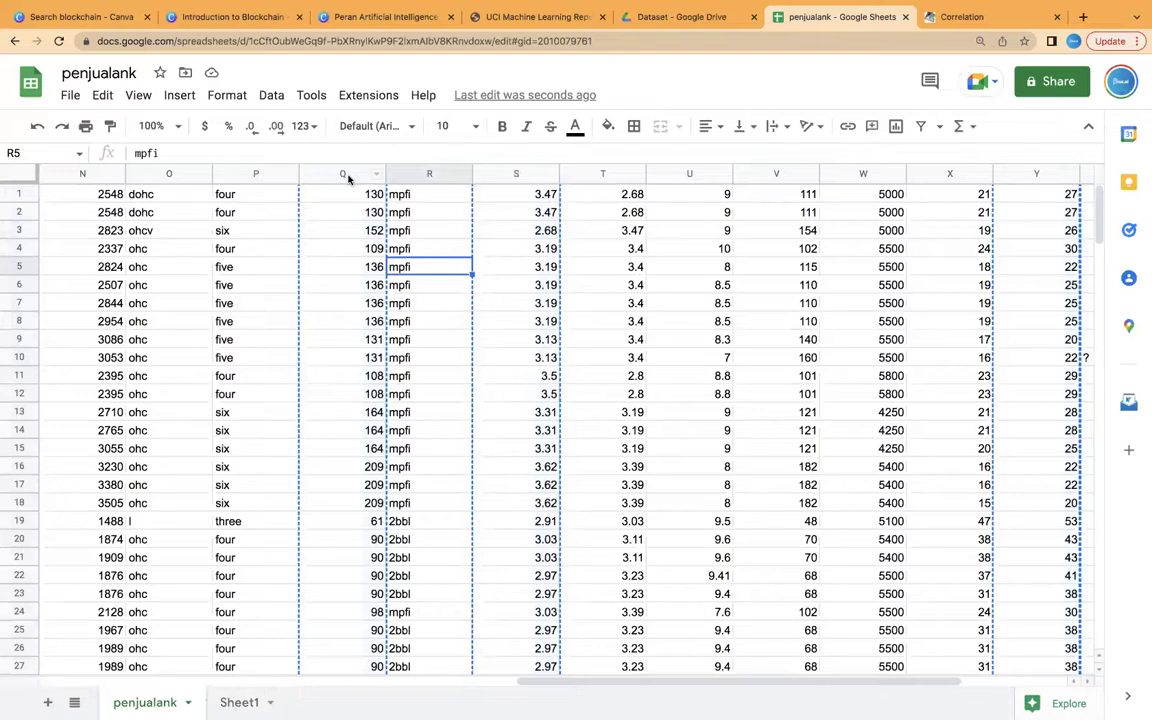
left_click(346, 175)
key("ctrl+b")
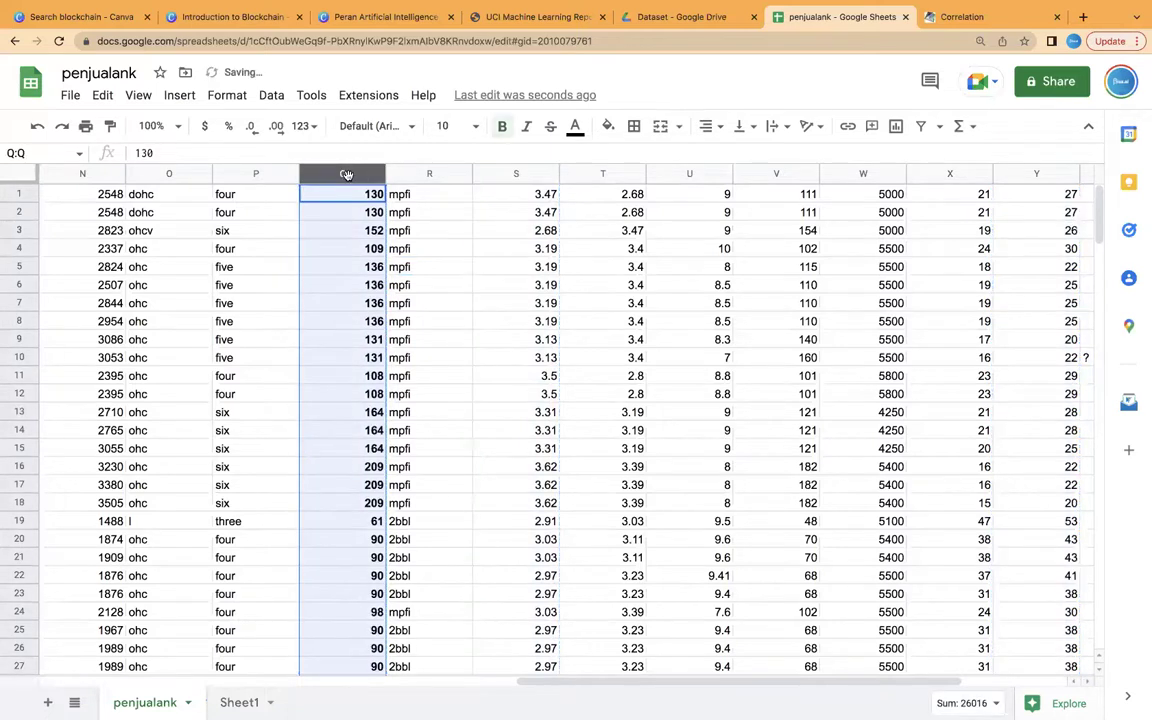
scroll(740, 329, "right", 3)
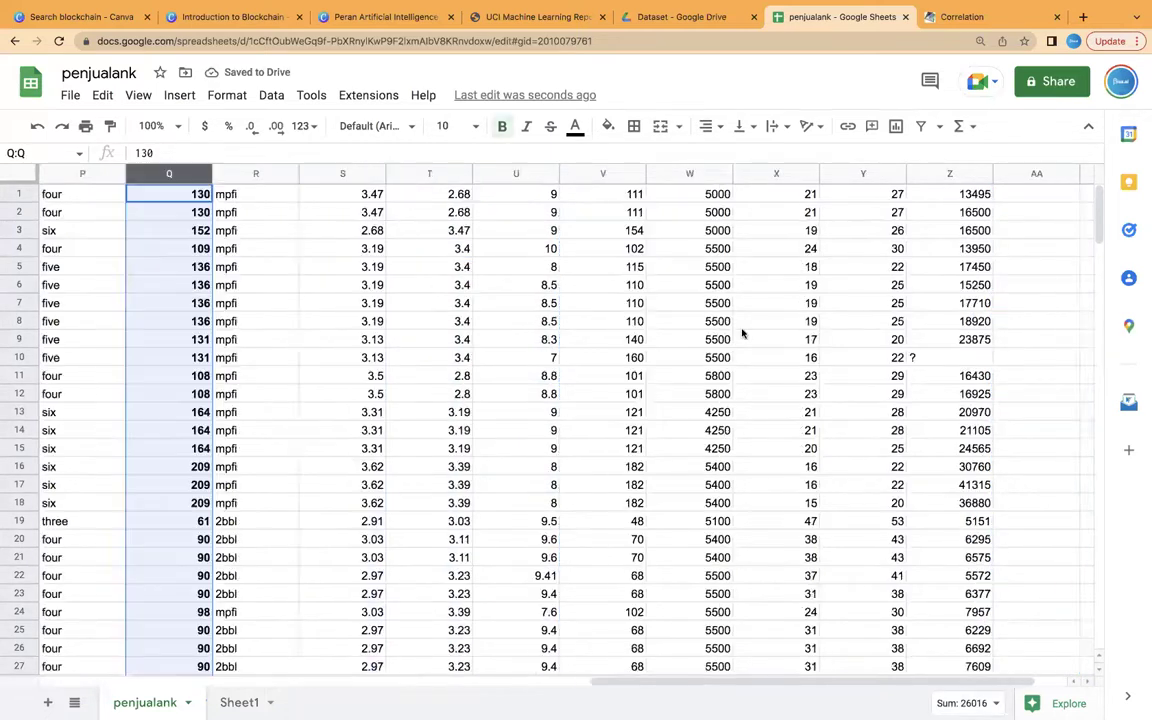
left_click(859, 174)
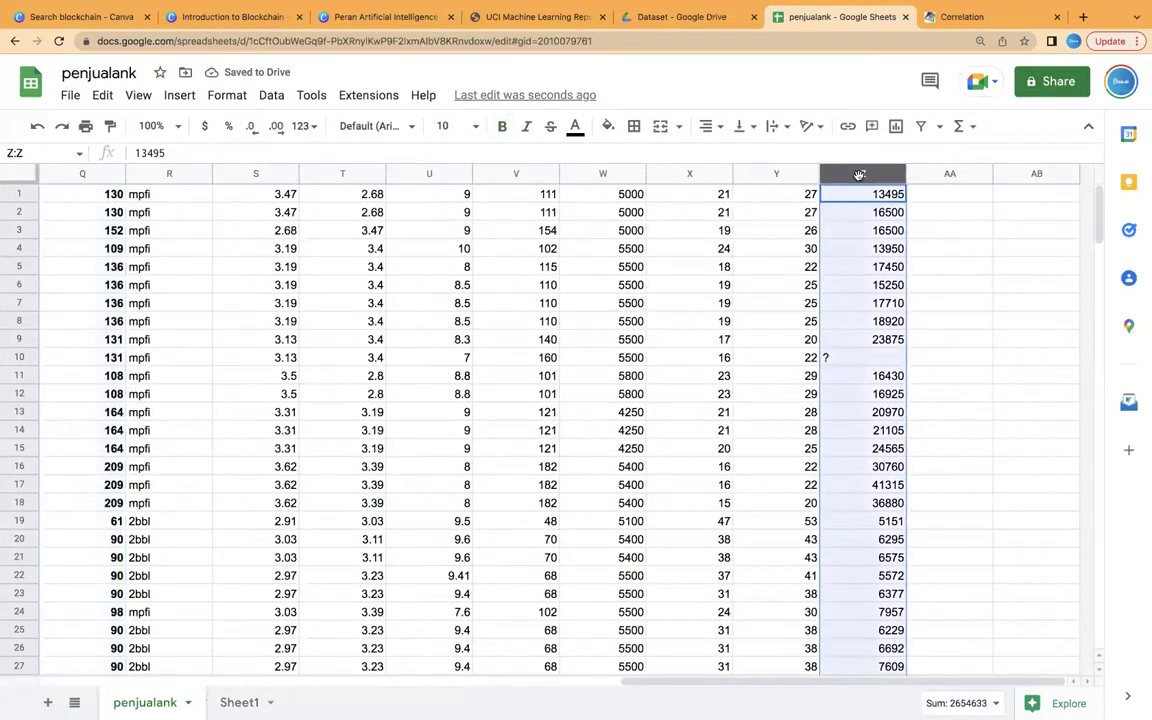
key("ctrl+b")
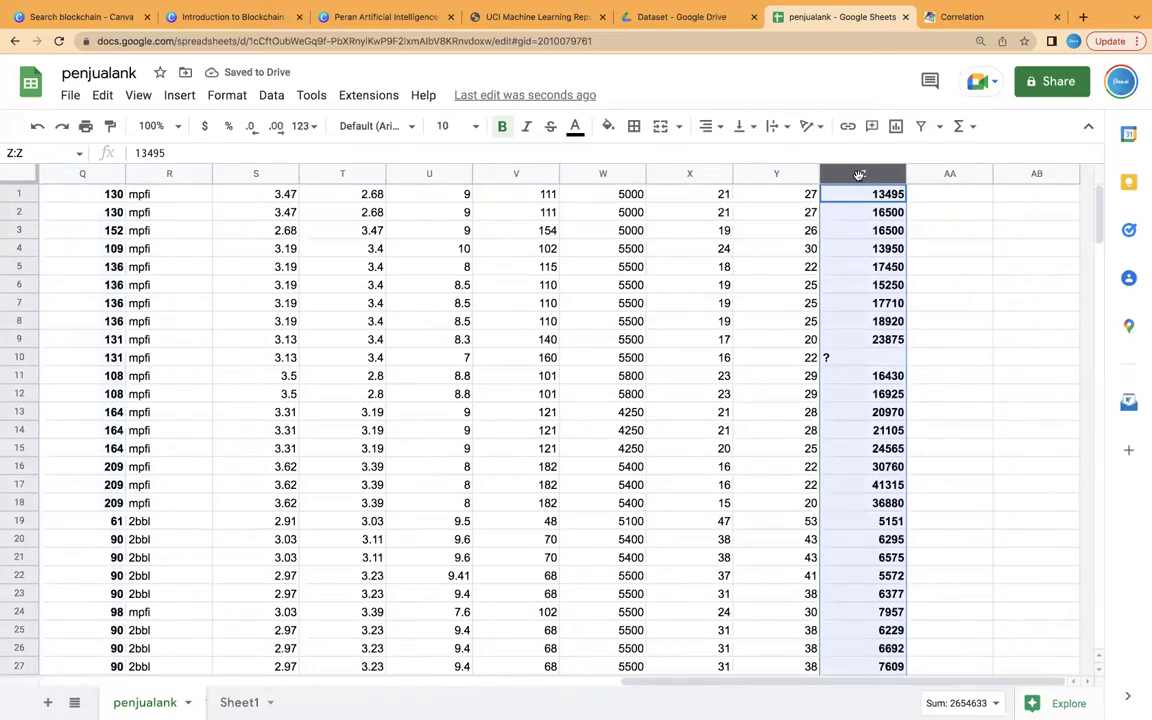
Step: Copy columns S and Z of the penjualank sheet into columns A and B of a new sheet
left_click(260, 173)
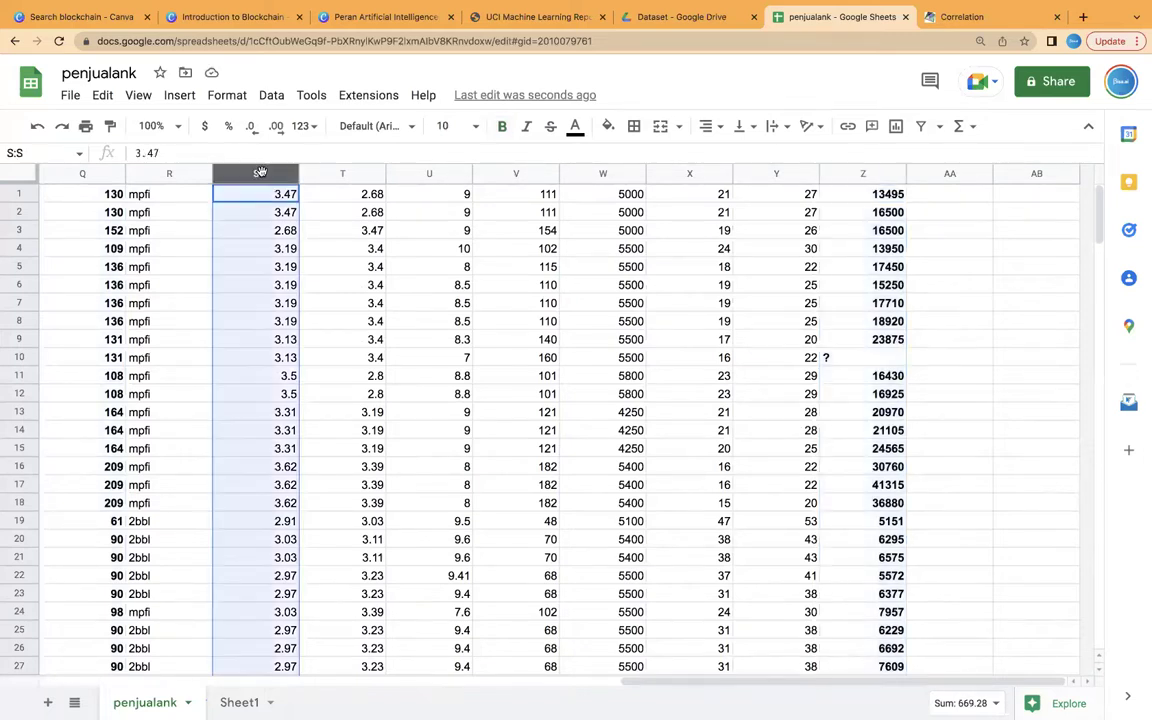
left_click(858, 174, "ctrl")
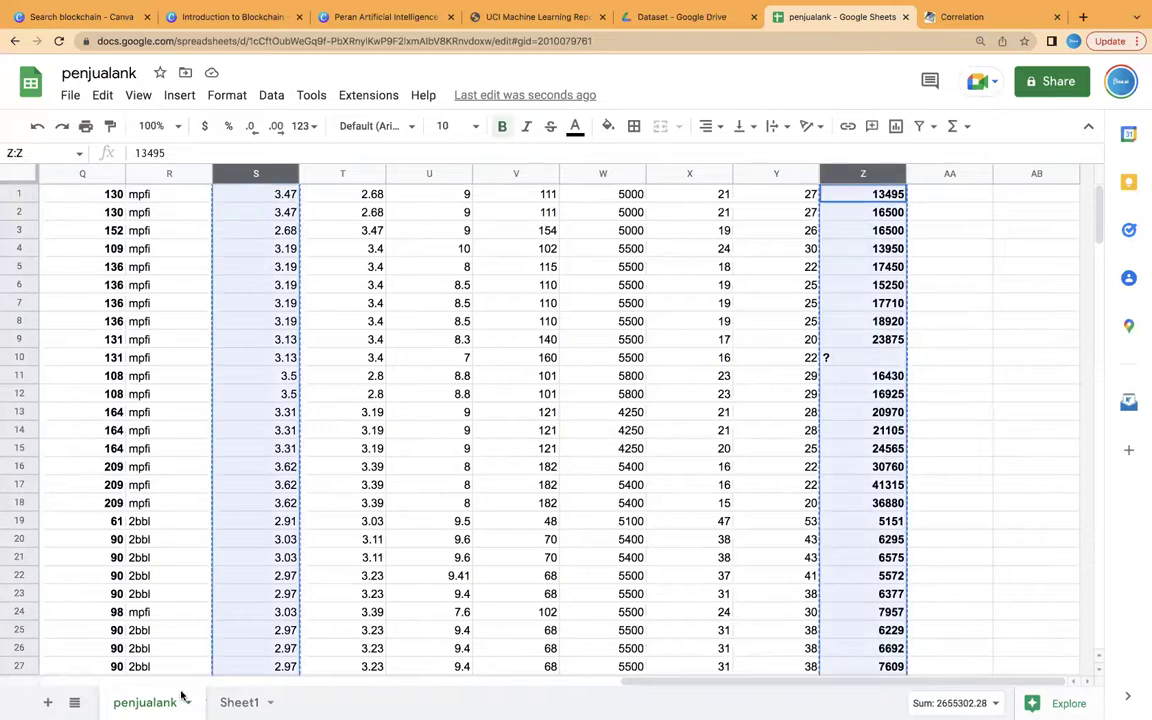
left_click(47, 702)
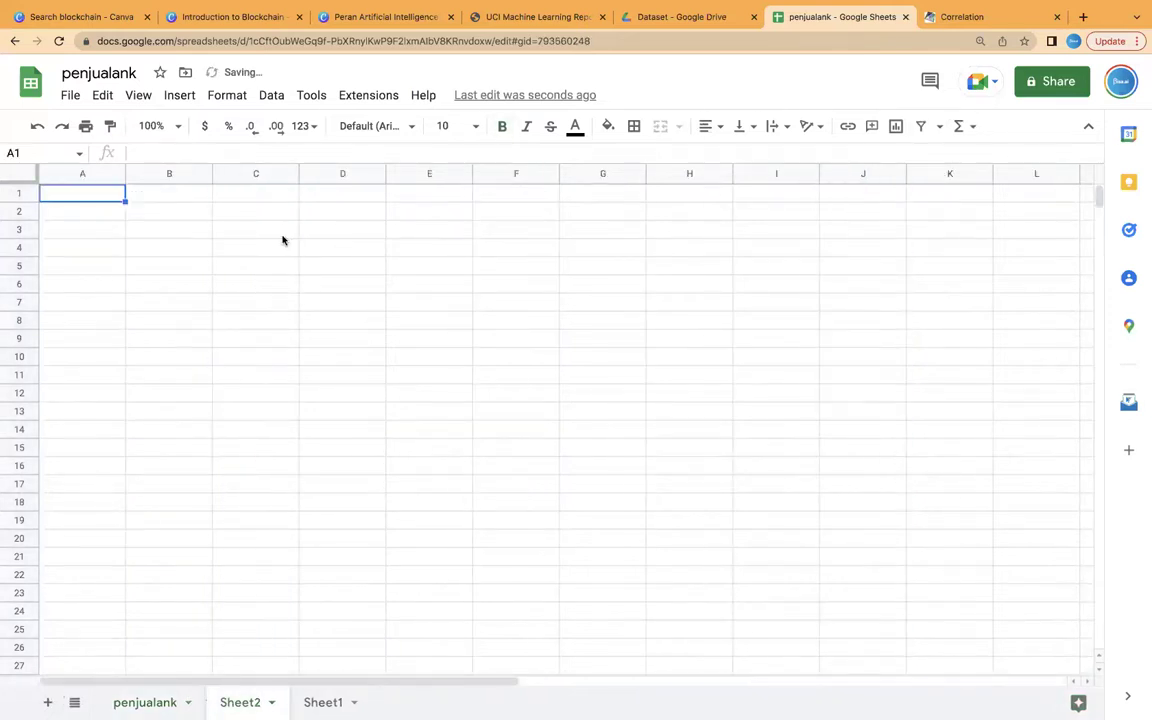
key("ctrl+v")
left_click(316, 409)
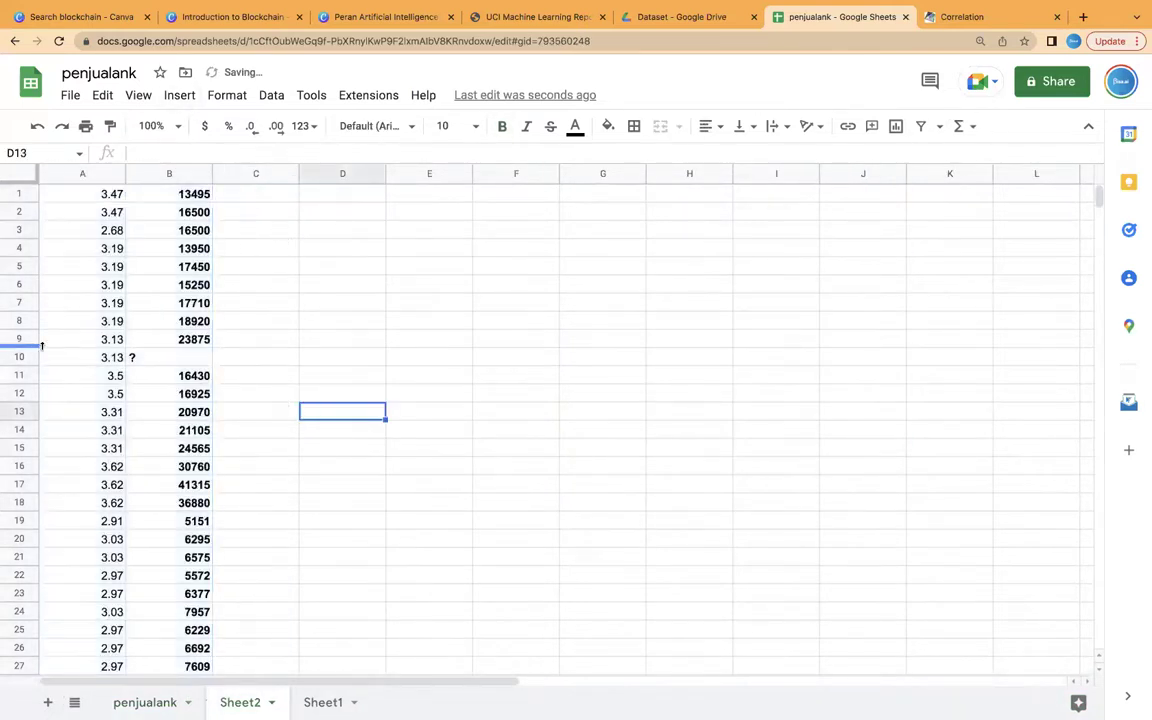
Step: Delete rows 10, 45, 46 and 56 to 59 of Sheet2, which contain question marks instead of values
left_click(28, 357)
scroll(174, 455, "down", 10)
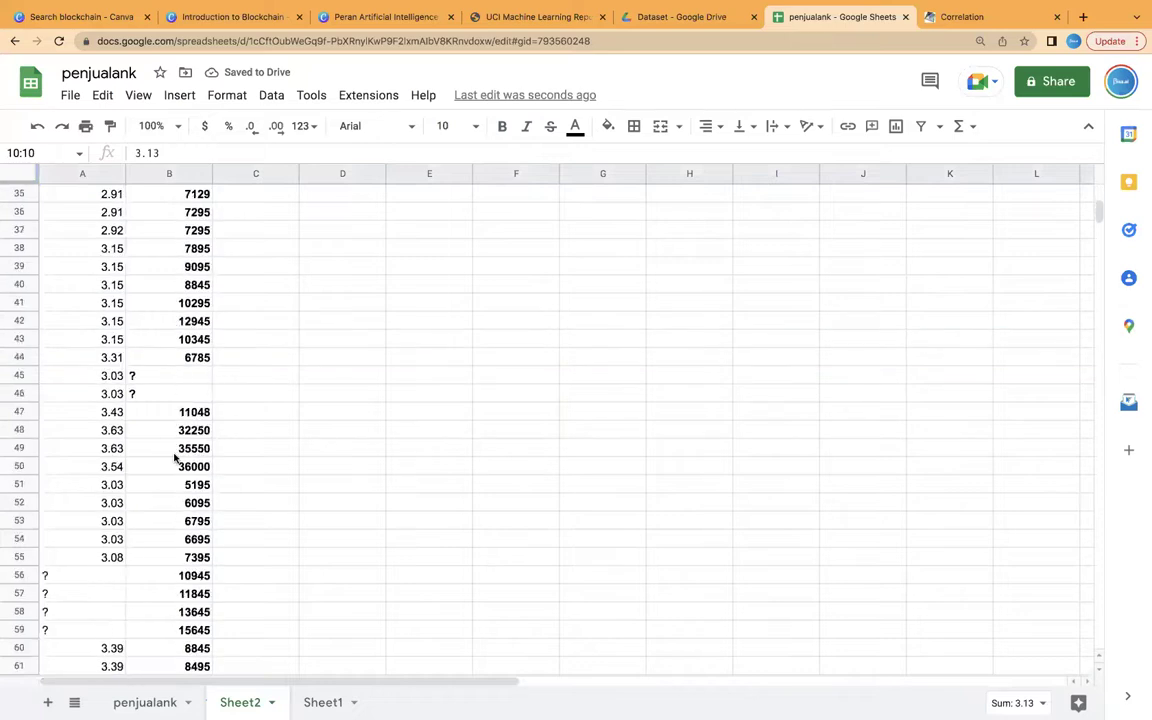
left_click_drag(41, 376, 19, 395)
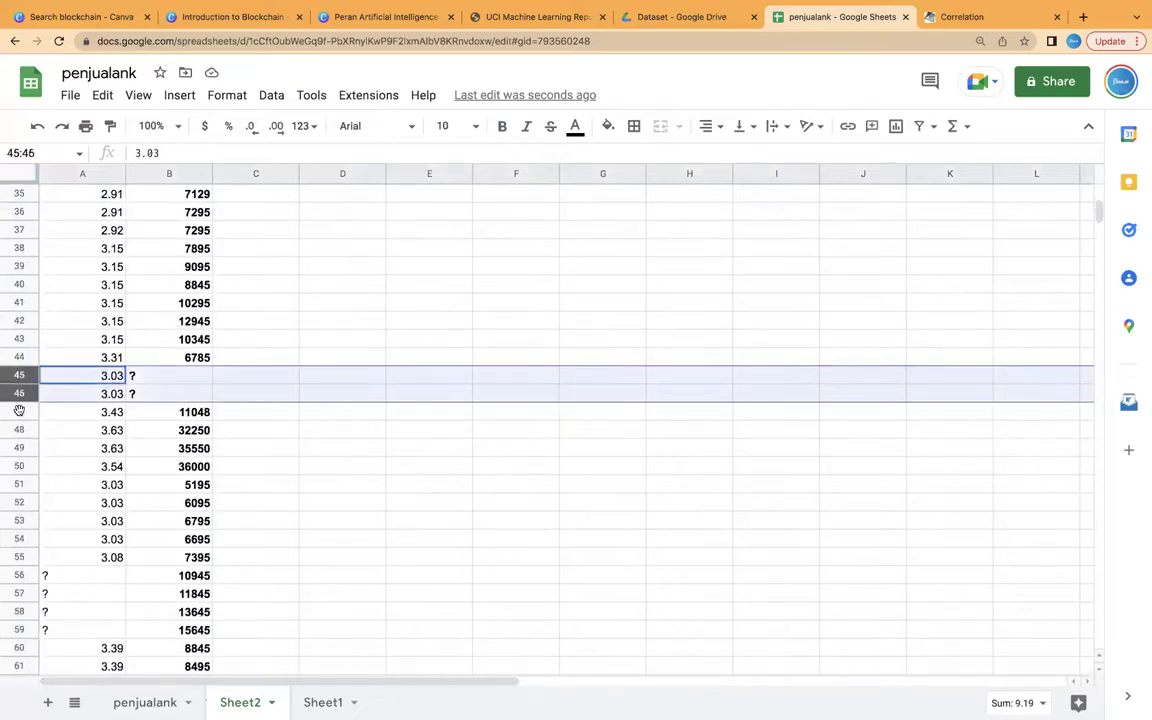
left_click(19, 576, "super")
left_click(19, 594, "super")
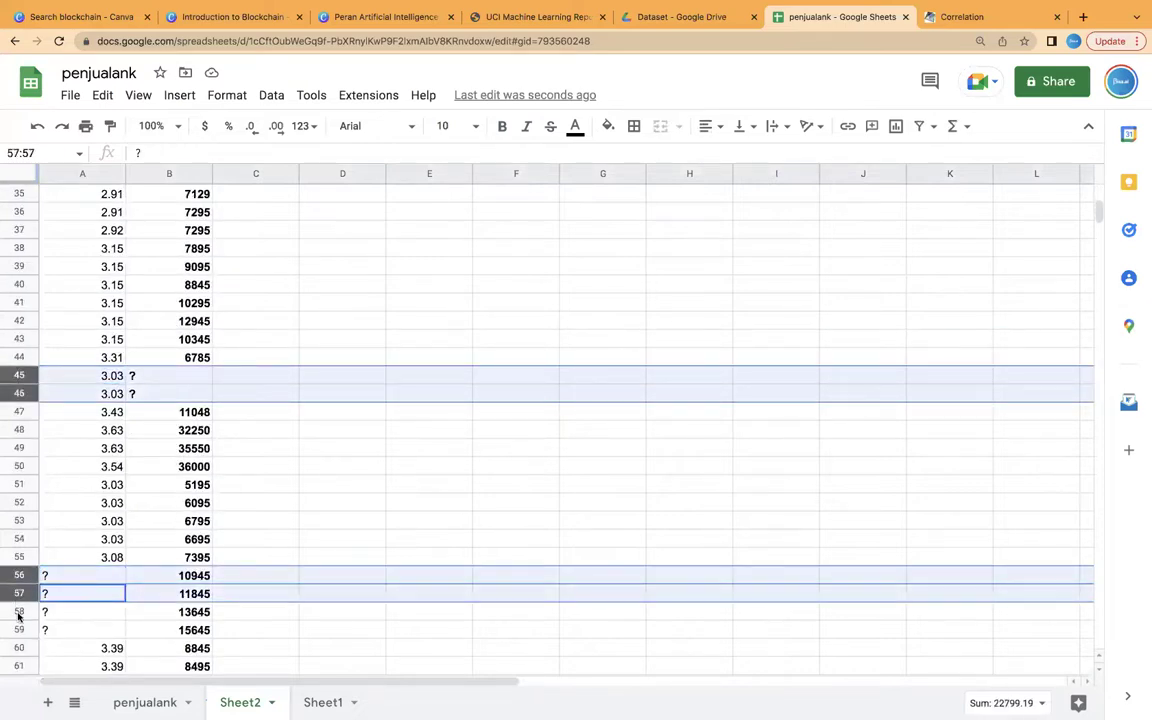
left_click(19, 612, "super")
left_click(19, 630, "super")
right_click(19, 630)
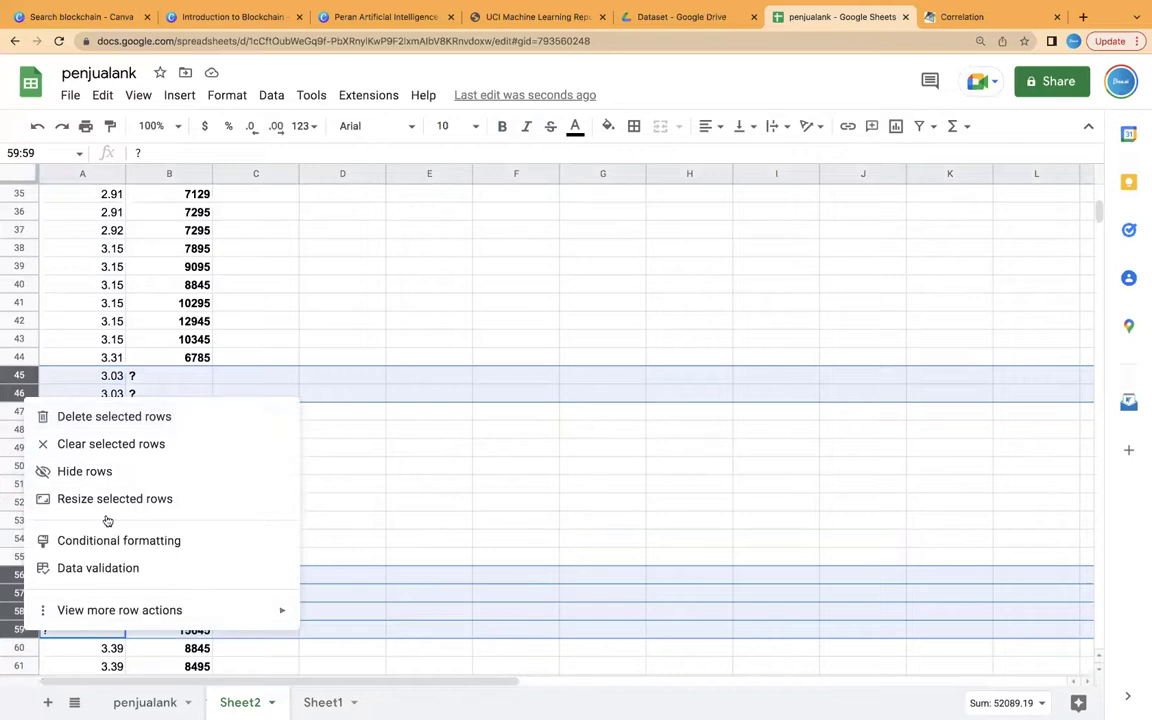
left_click(116, 418)
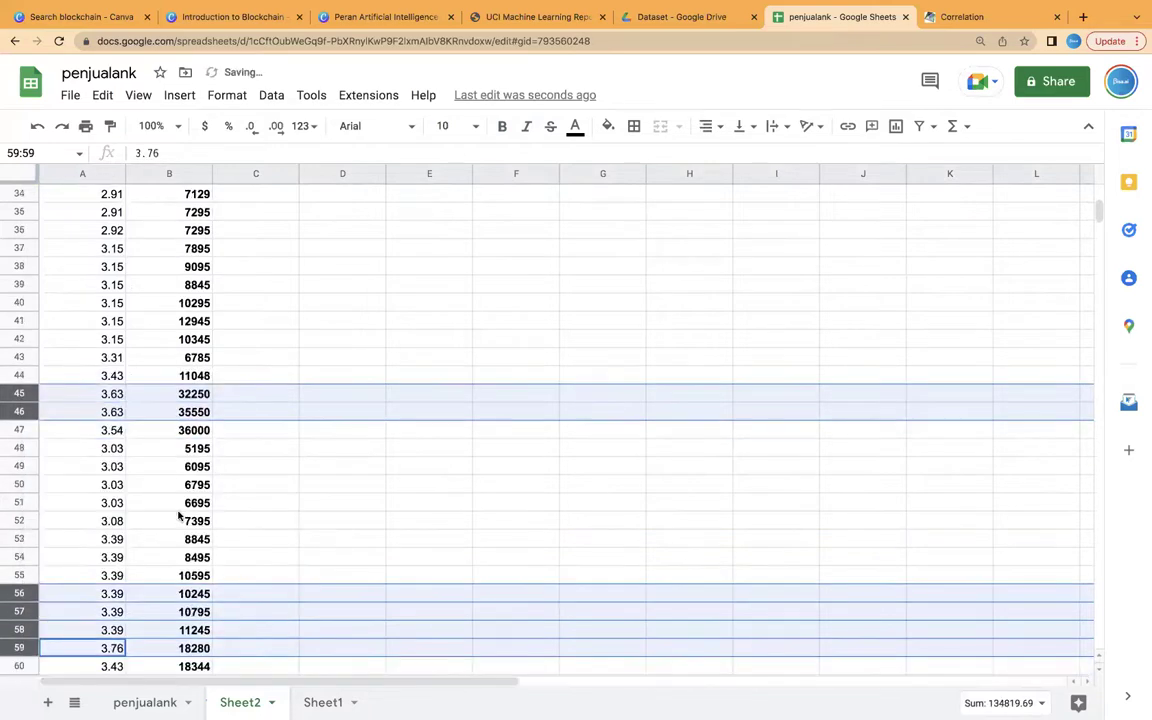
Step: Delete row 123 of Sheet2, whose price is a question mark
scroll(179, 515, "down", 20)
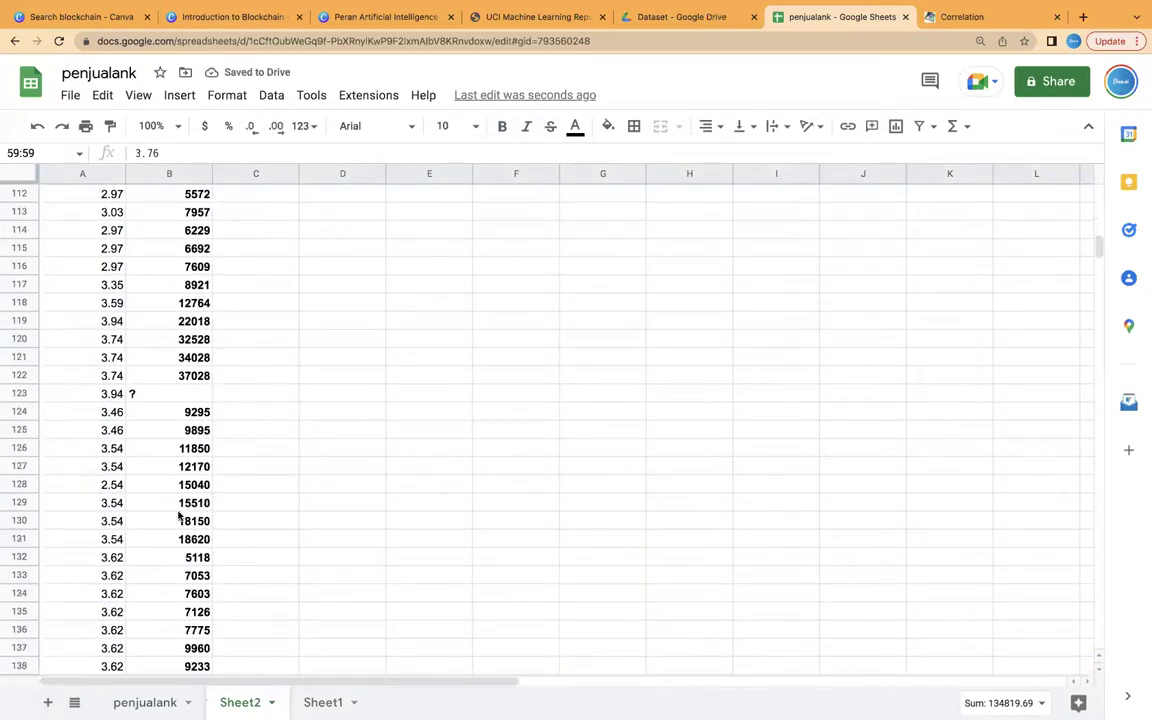
left_click(19, 393)
right_click(19, 393)
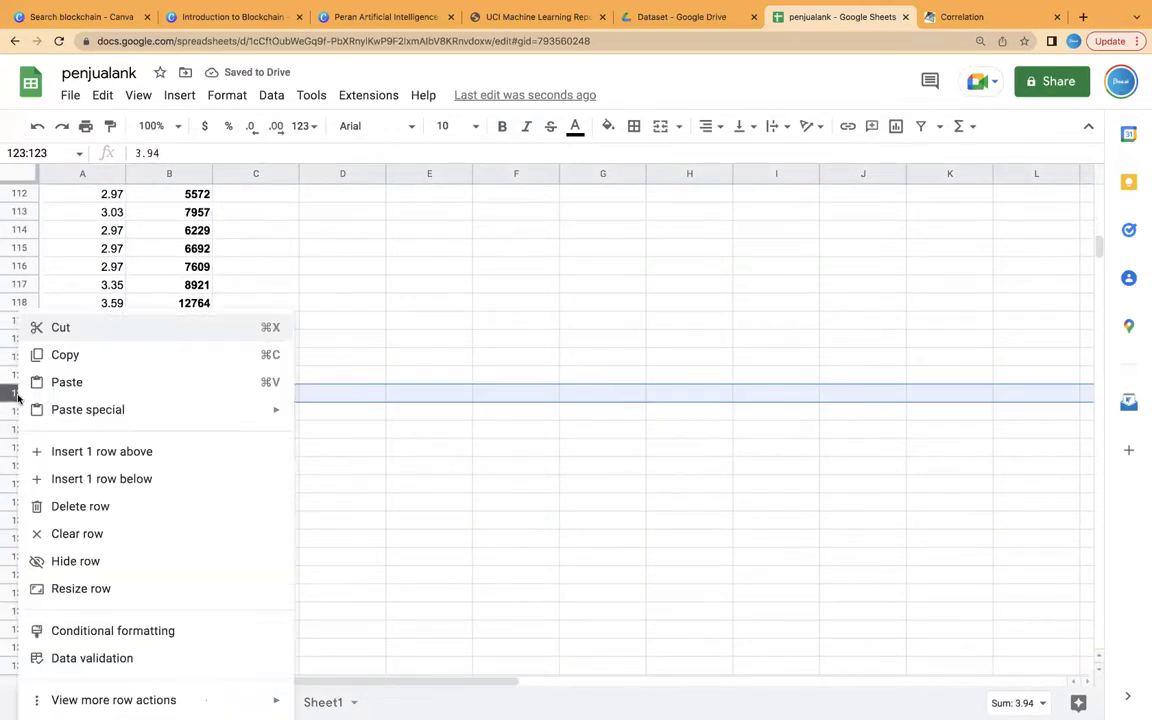
left_click(72, 507)
Step: Insert a scatter chart of columns A and B in Sheet2
scroll(126, 591, "down", 20)
scroll(126, 591, "down", 1)
left_click(19, 374)
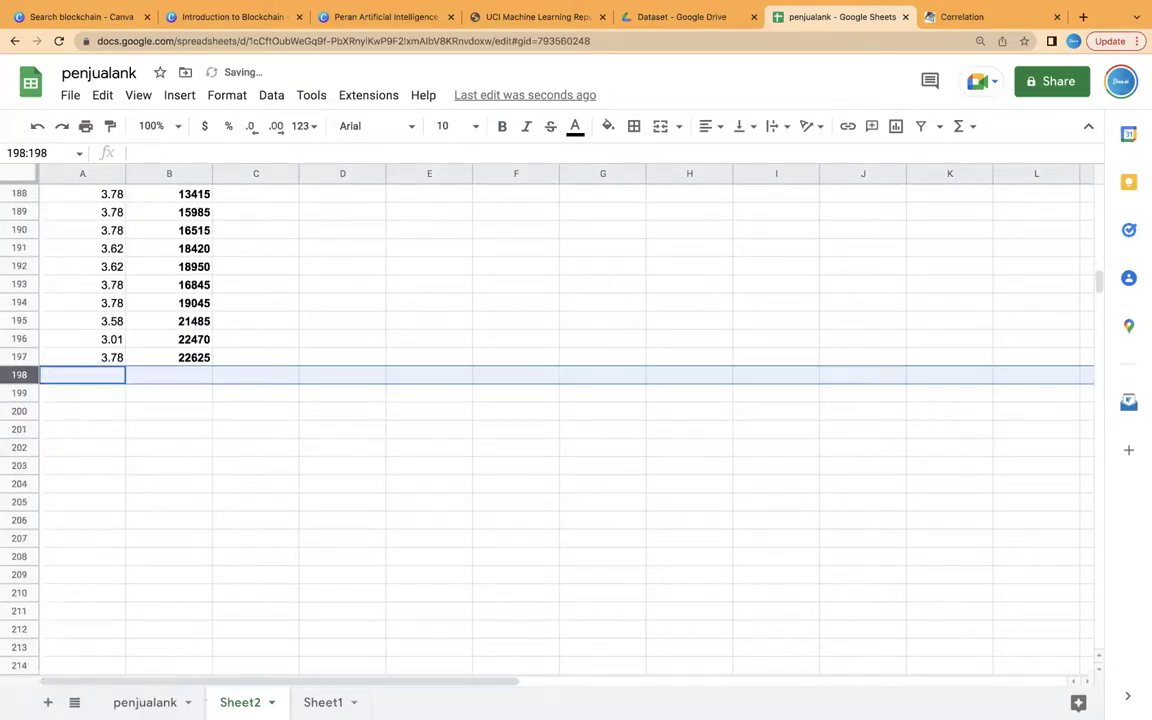
left_click_drag(85, 173, 176, 182)
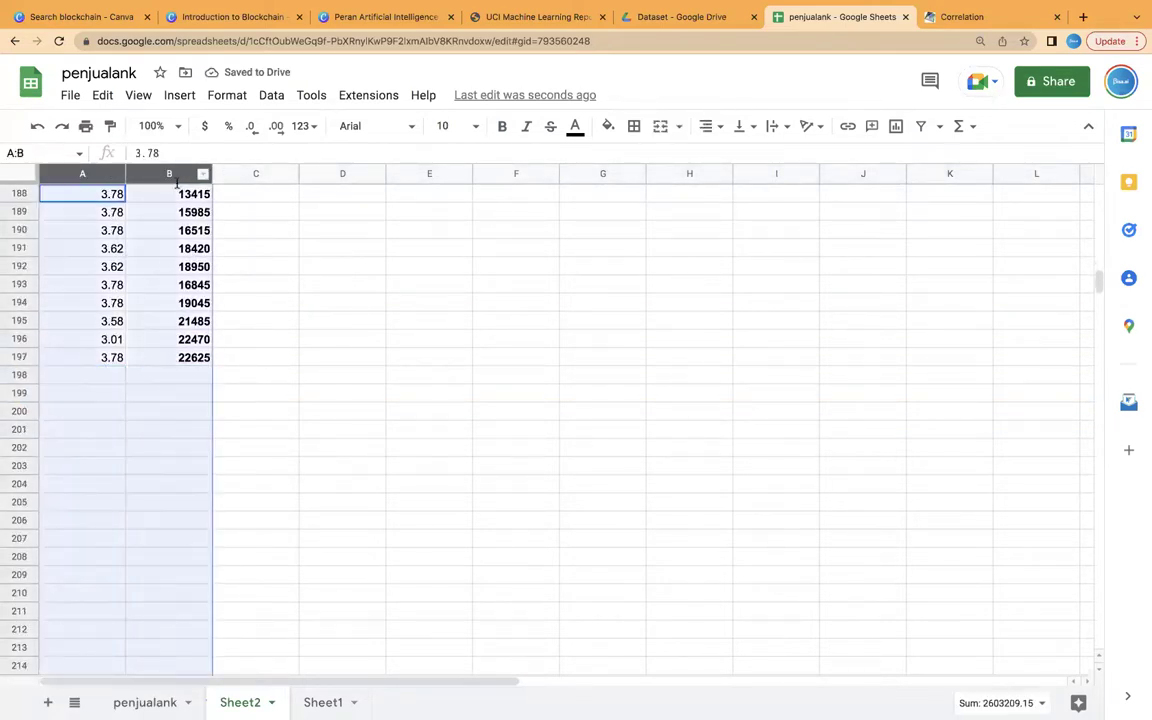
left_click(179, 95)
left_click(262, 252)
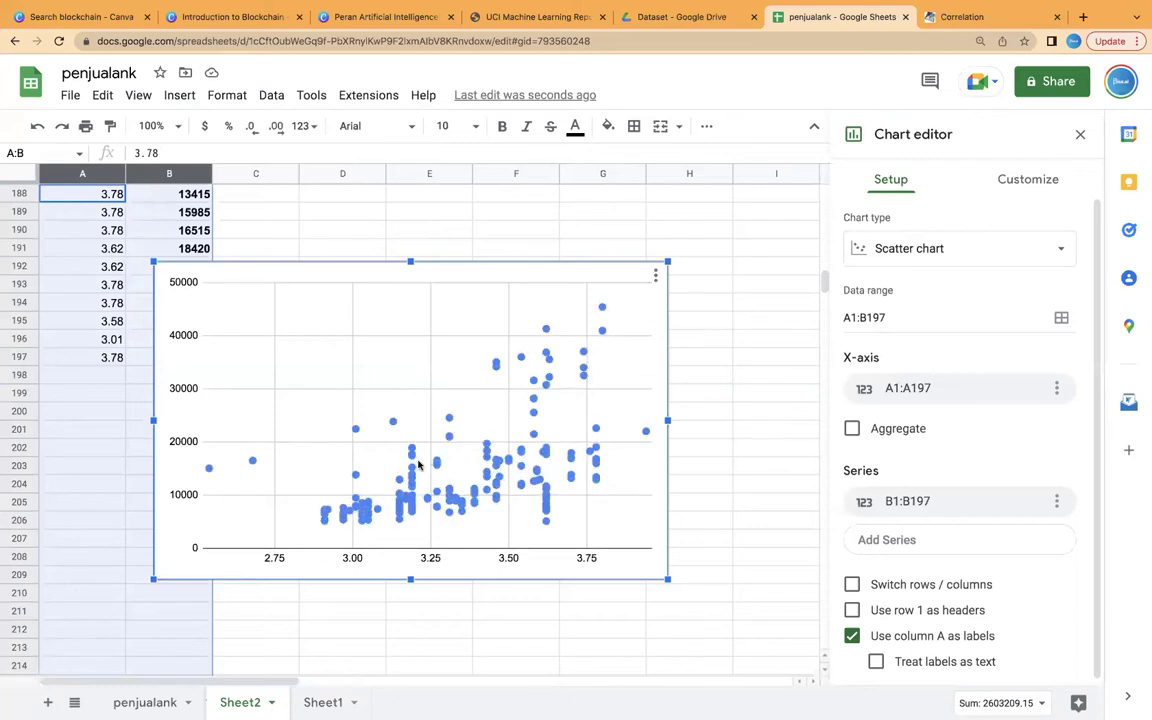
Step: Calculate the correlation of the two columns in cell D210 with =CORREL(A2:A197,B2:B197)
left_click(331, 599)
type("=corr")
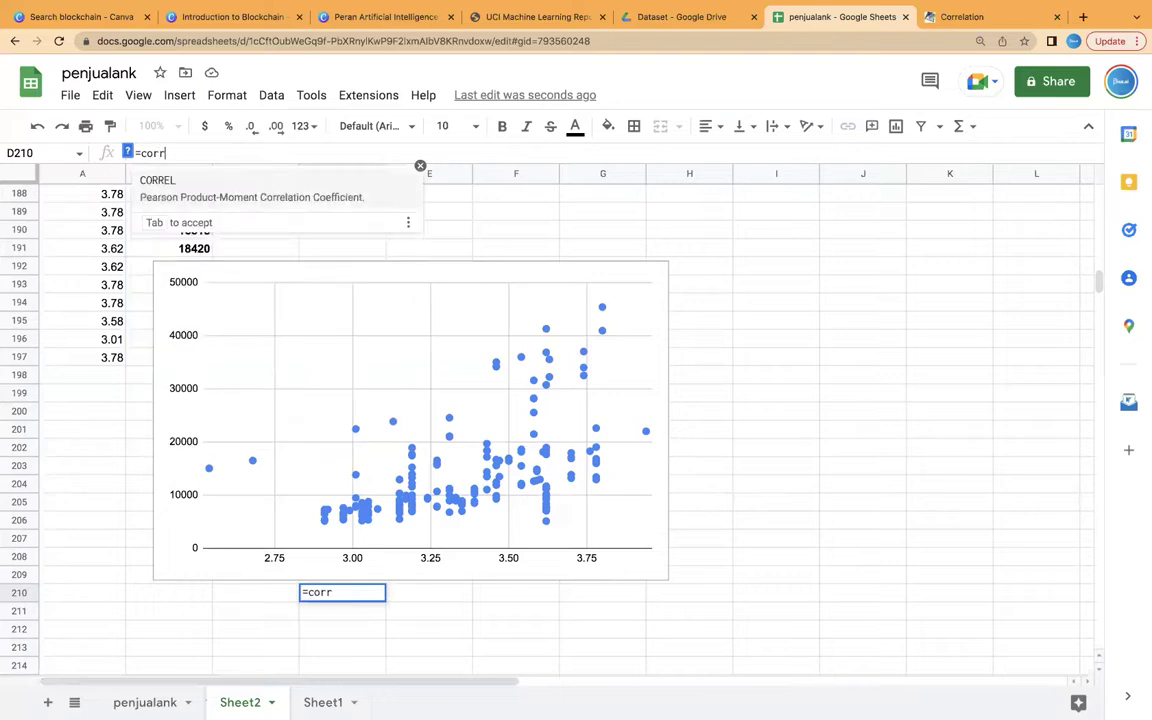
key("Tab")
type("A2")
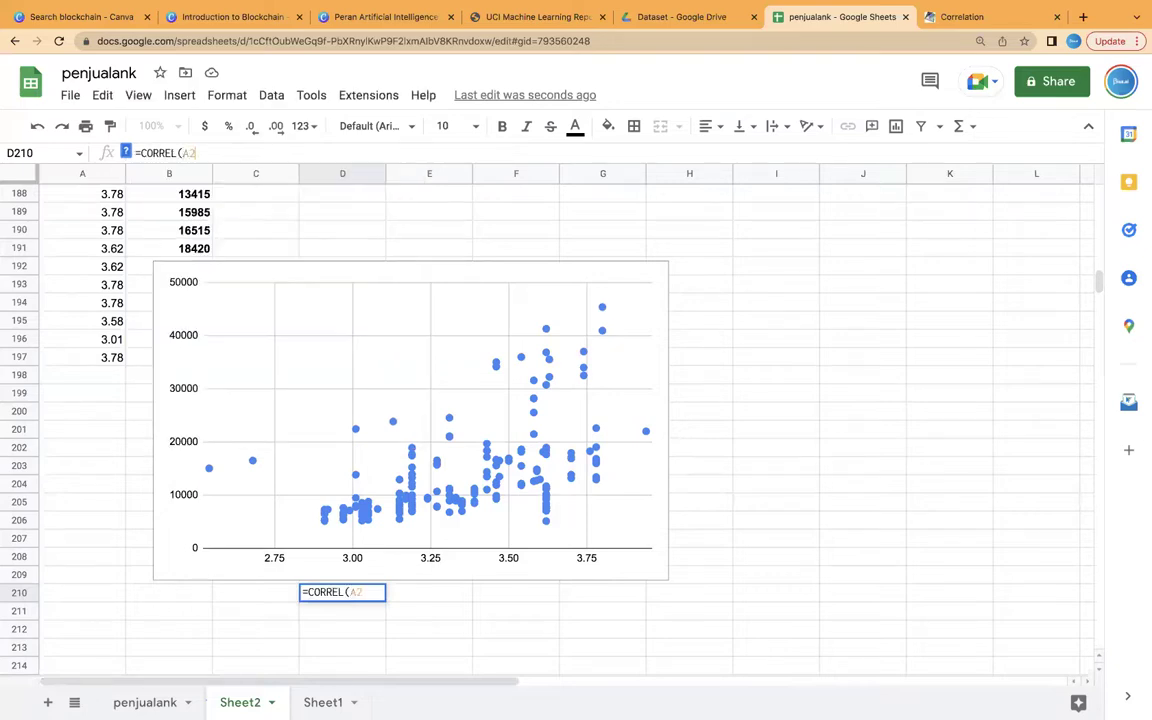
type(":a19")
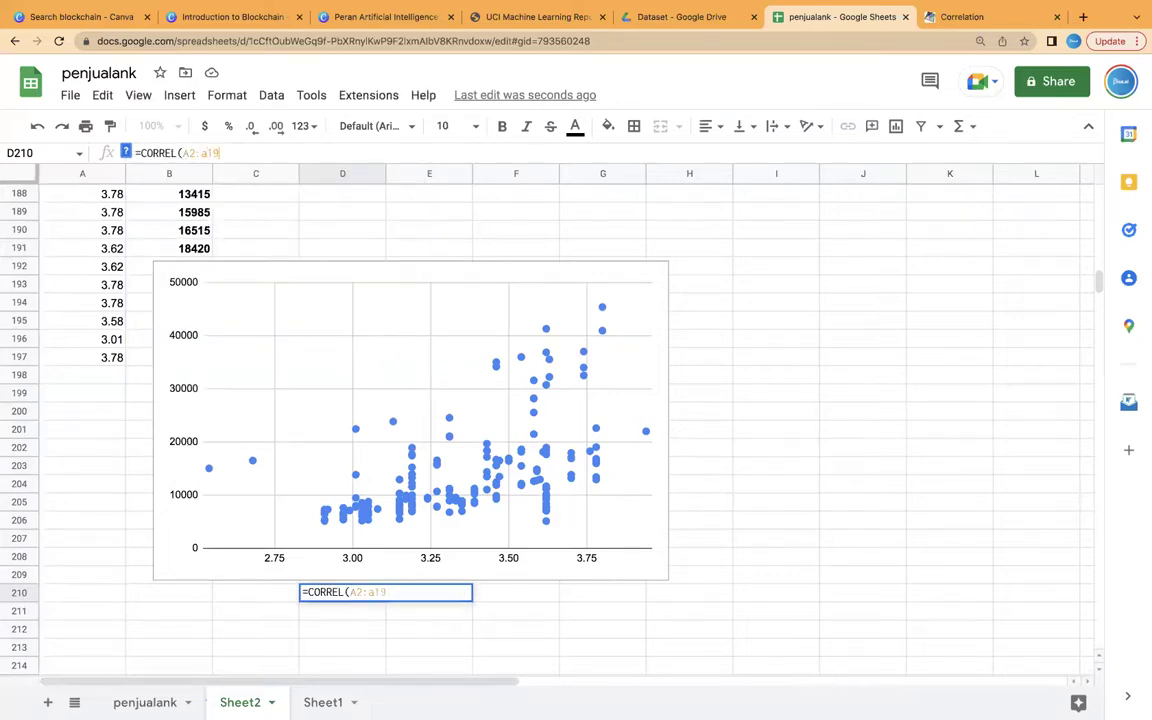
type("7")
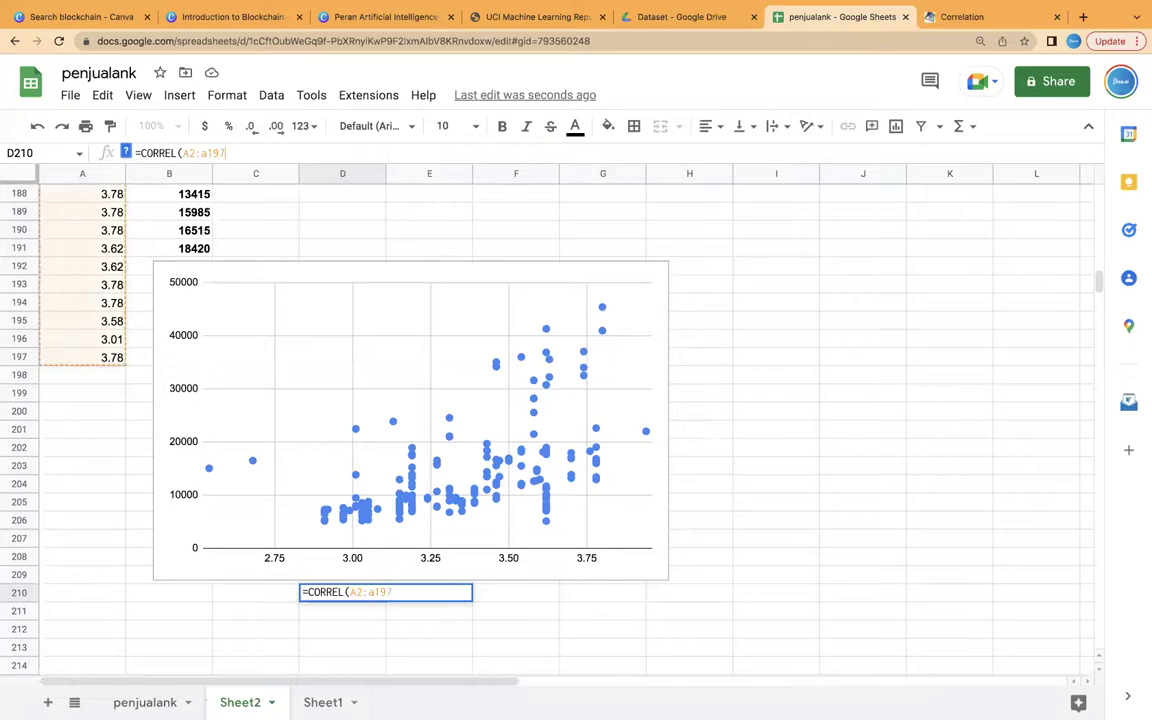
type(",B2:B")
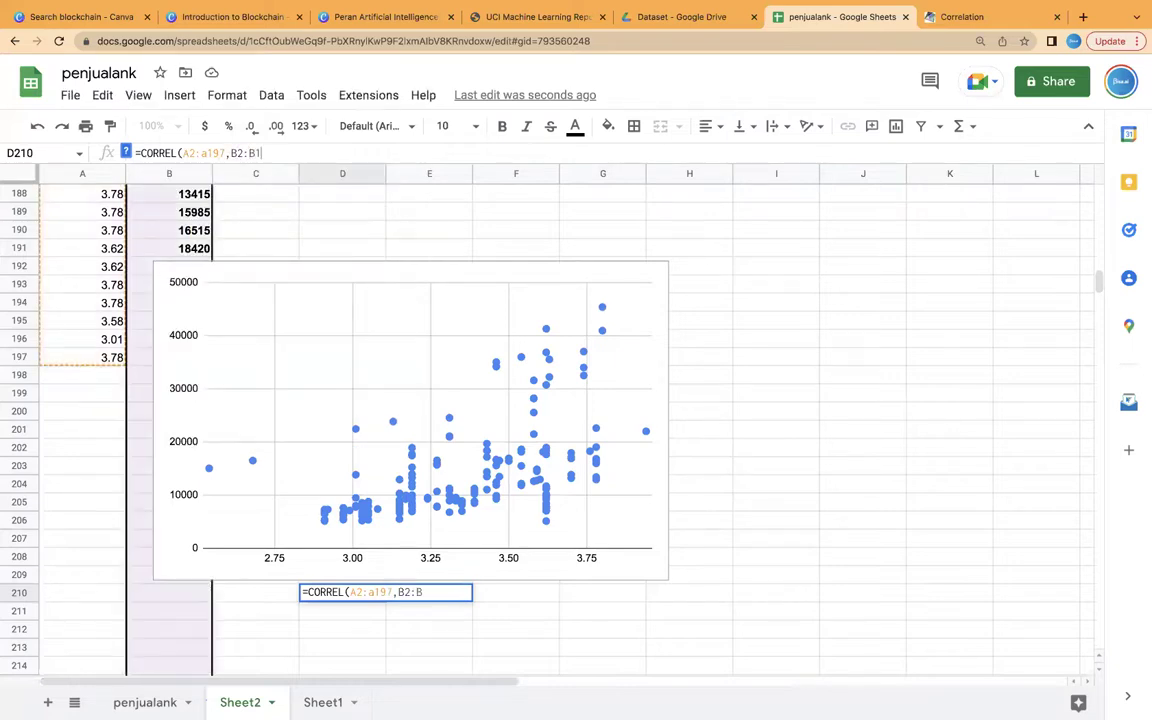
type("197)")
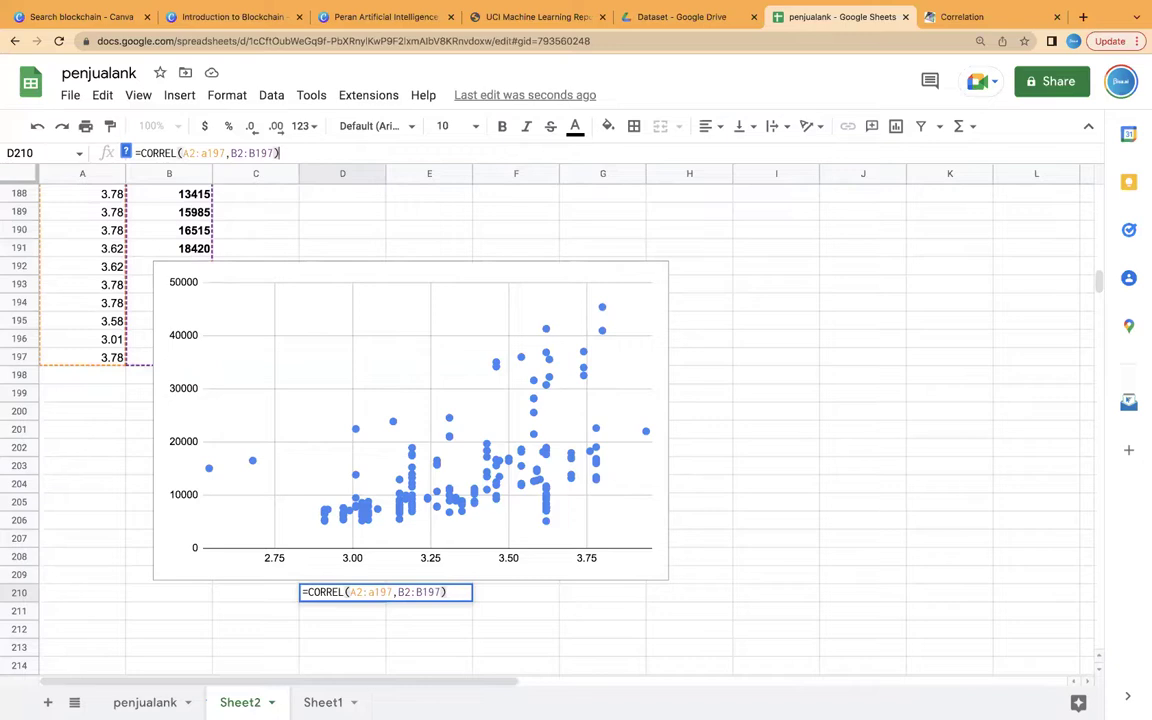
key("Return")
left_click(333, 593)
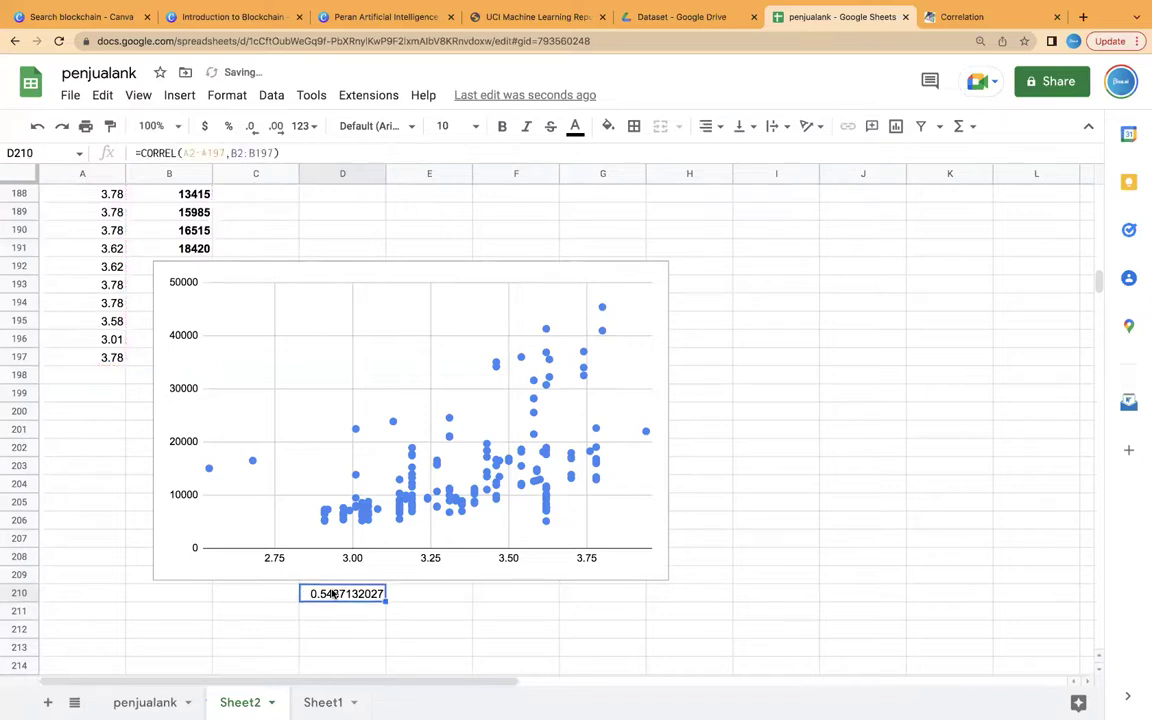
Step: Compare the Sheet2 result with the example correlation plots on the Math is Fun page and review column A from the first row
left_click(988, 17)
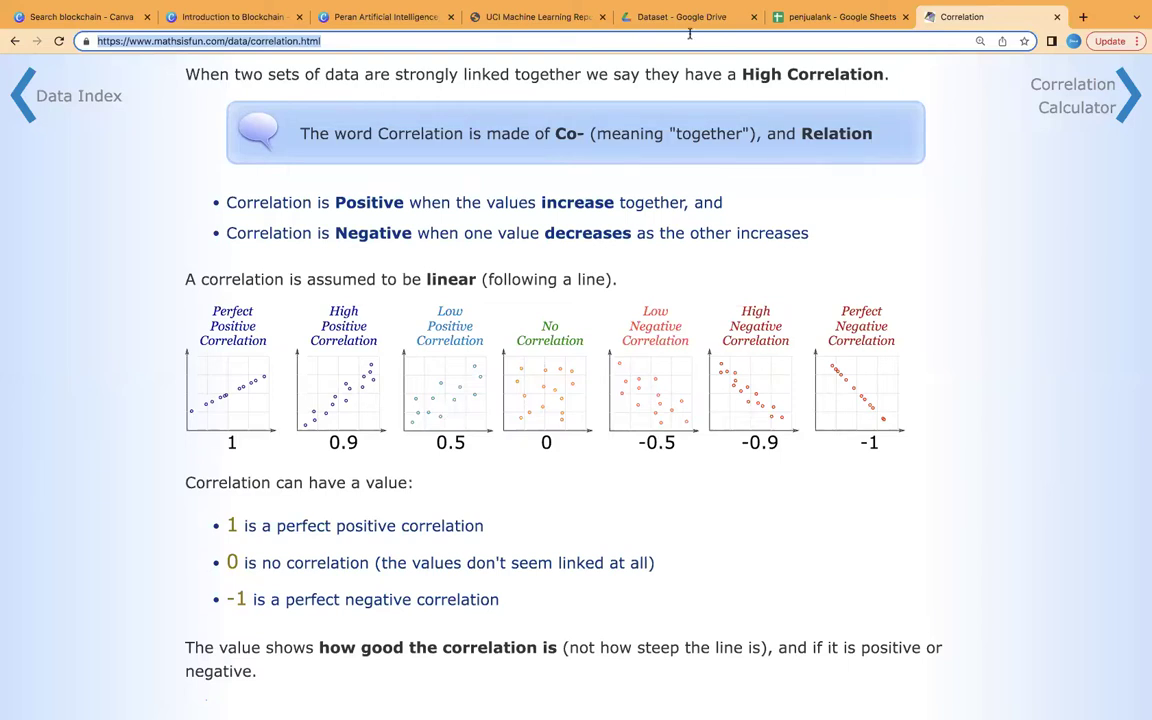
left_click(830, 17)
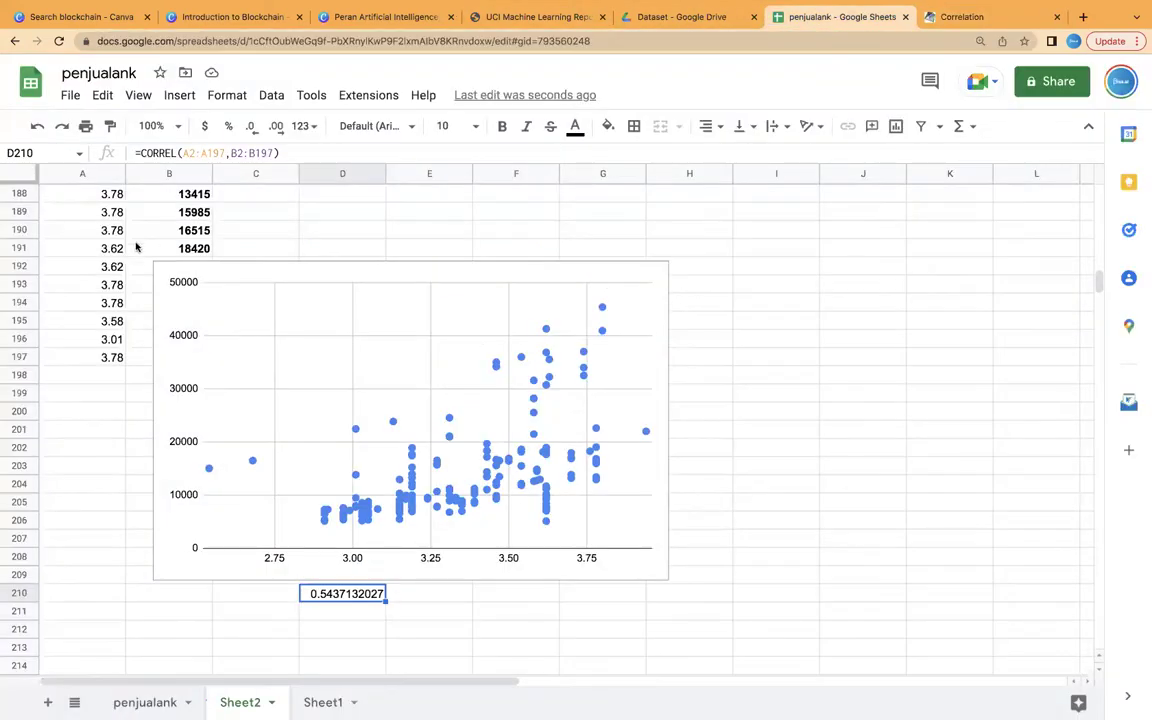
scroll(116, 244, "up", 15)
scroll(116, 244, "up", 15)
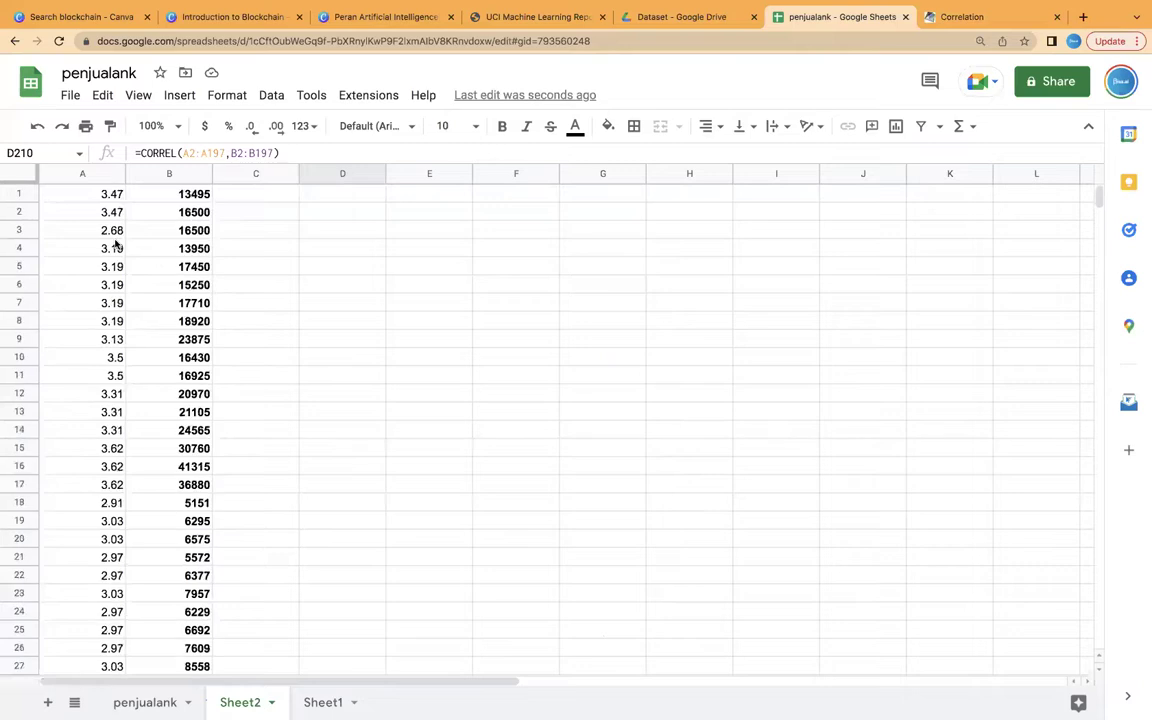
left_click(107, 176)
mouse_move(600, 13)
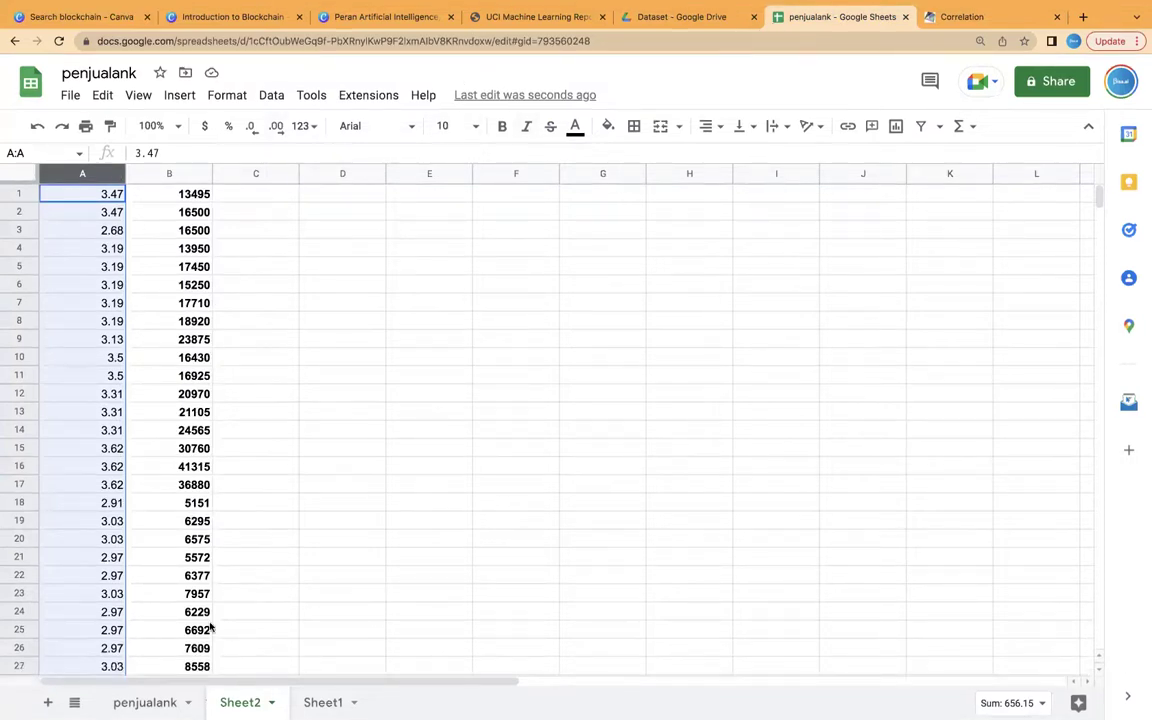
Step: Copy columns Q and Z of the penjualank sheet into columns A and B of a new sheet
left_click(145, 702)
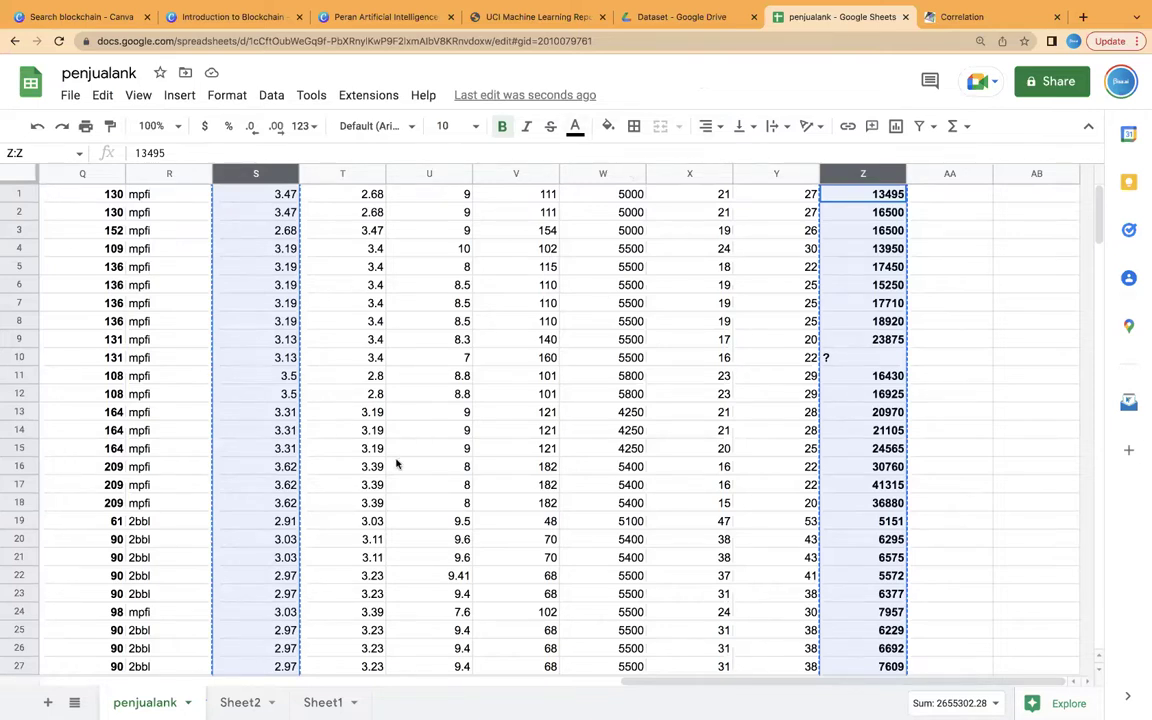
left_click(356, 276)
scroll(357, 278, "left", 3)
left_click(339, 175)
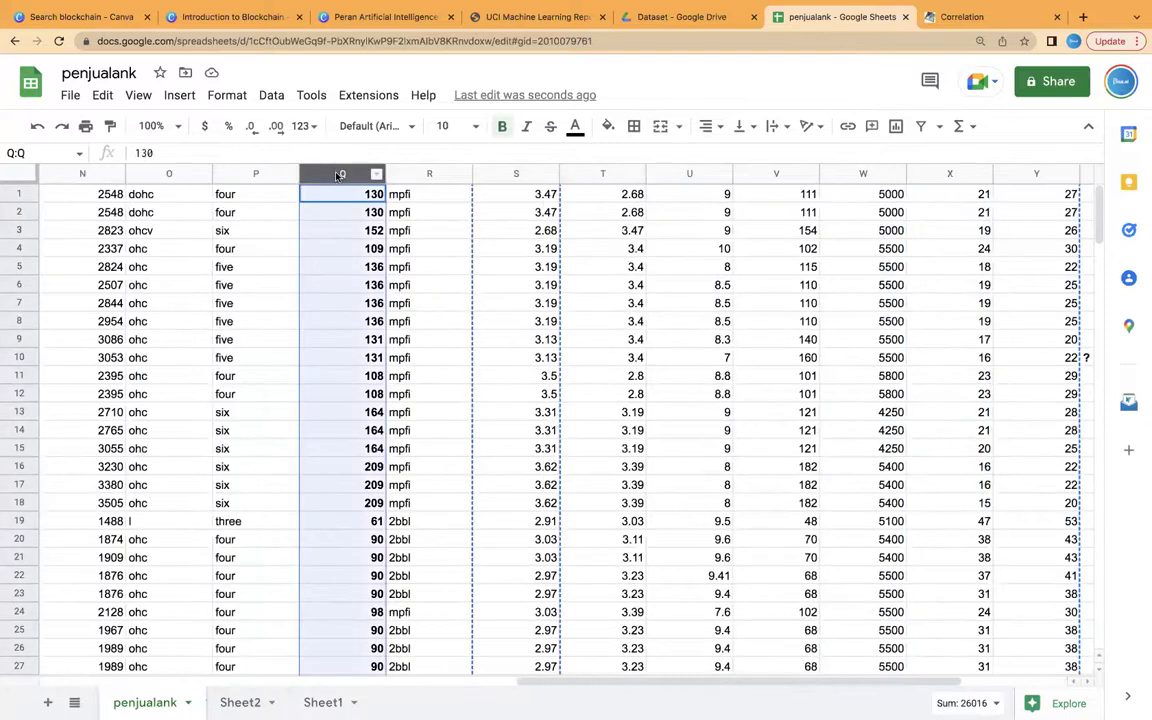
scroll(600, 400, "right", 3)
left_click(864, 173, "ctrl")
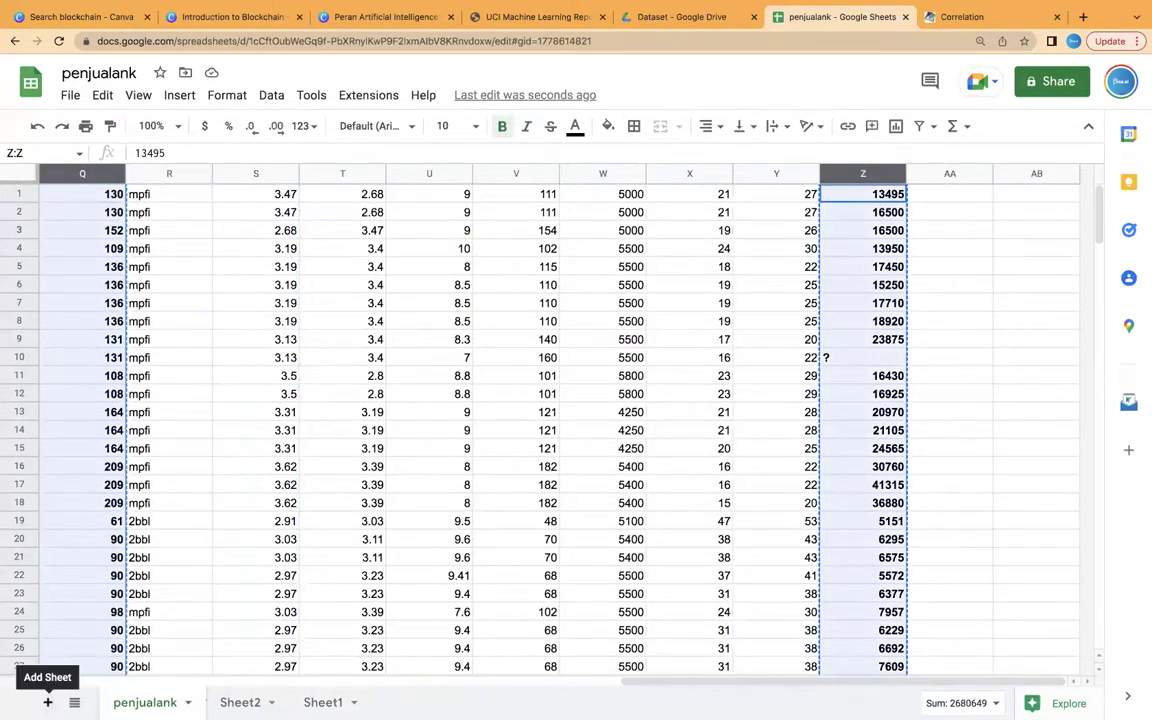
left_click(47, 702)
key("ctrl+v")
left_click(158, 229)
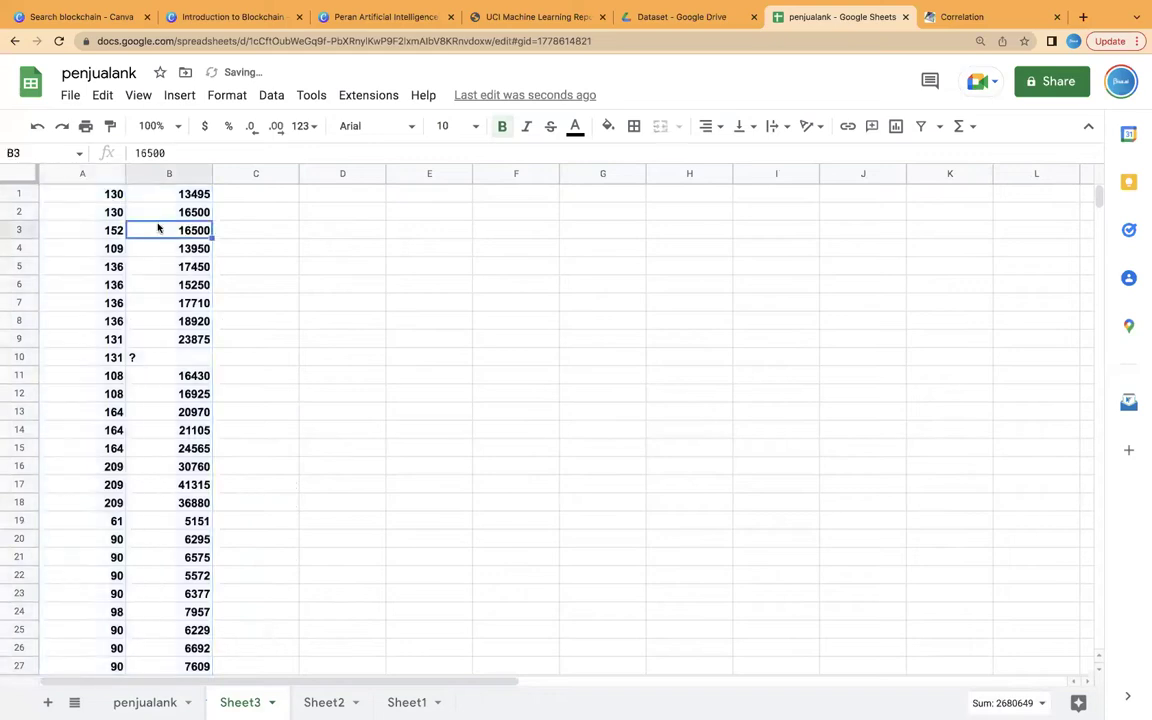
Step: Insert a row above the data in Sheet3 and enter the headers "engine size" in A1 and "price" in B1
left_click(26, 193)
right_click(26, 193)
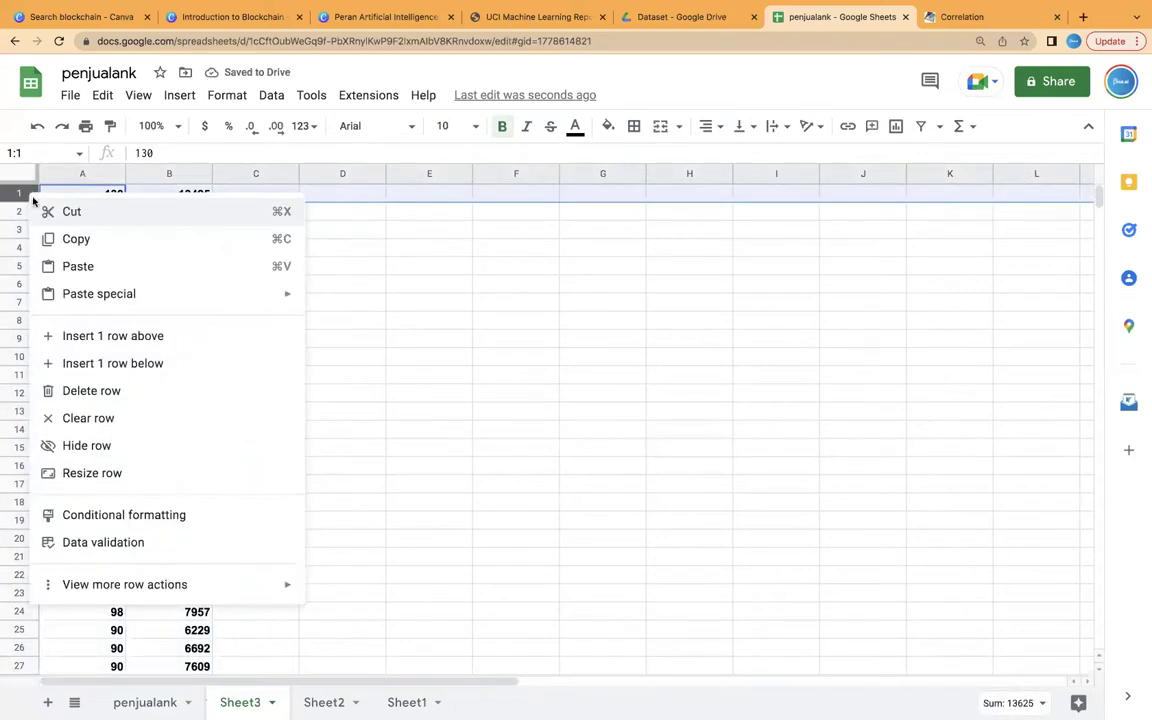
left_click(98, 335)
left_click(93, 193)
type("engine size")
key("Tab")
type("price")
Step: Remove the bold formatting from the data in columns A and B of Sheet3, leaving only header row 1 bold
left_click(86, 173)
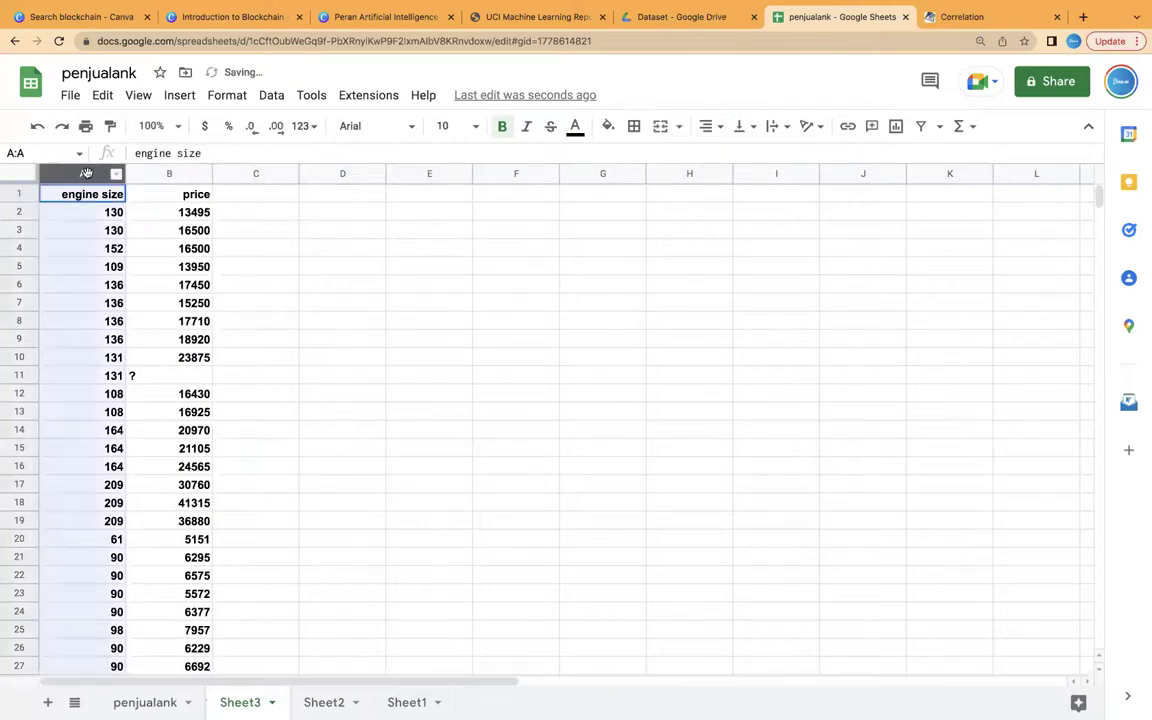
left_click_drag(86, 173, 171, 173)
left_click(18, 194)
key("ctrl+b")
left_click(349, 309)
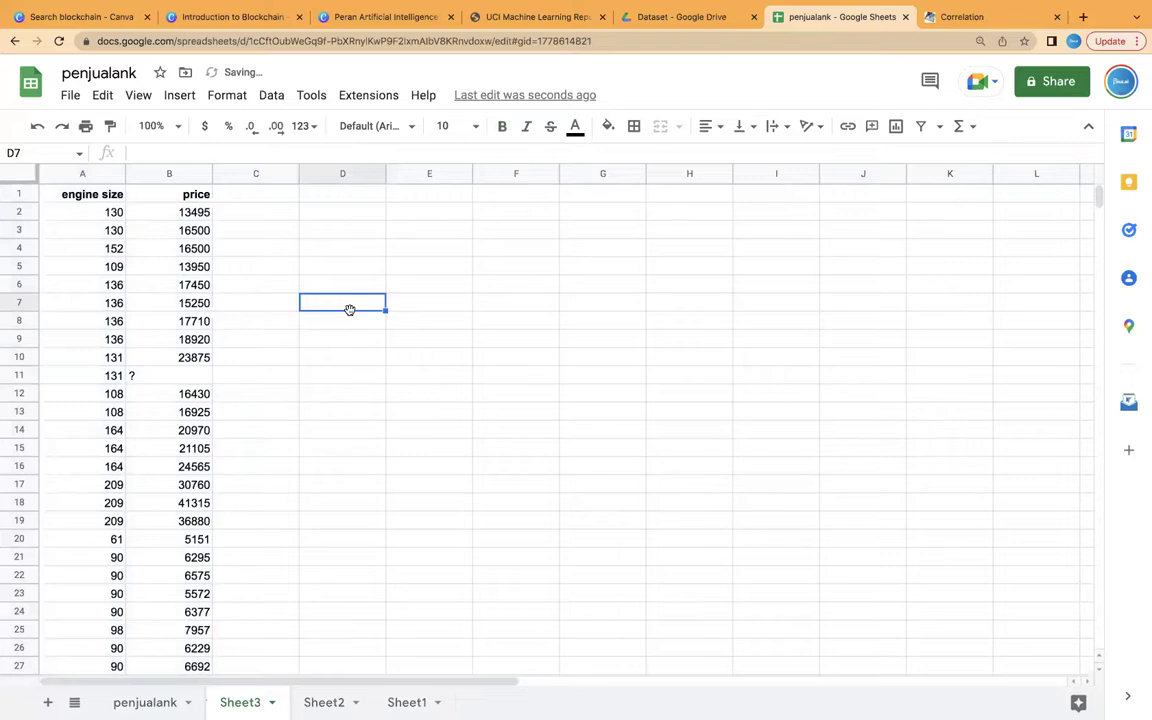